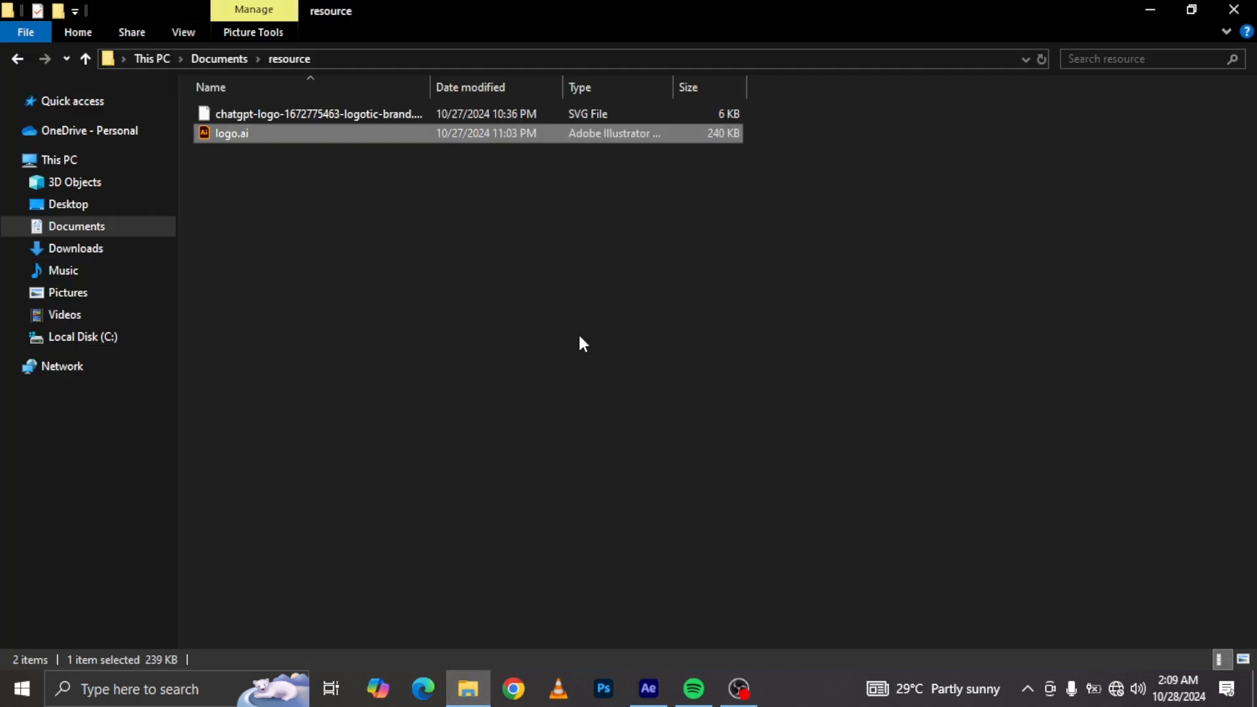
Step: Import logo.ai into the project as a composition
left_click_drag(268, 133, 244, 339)
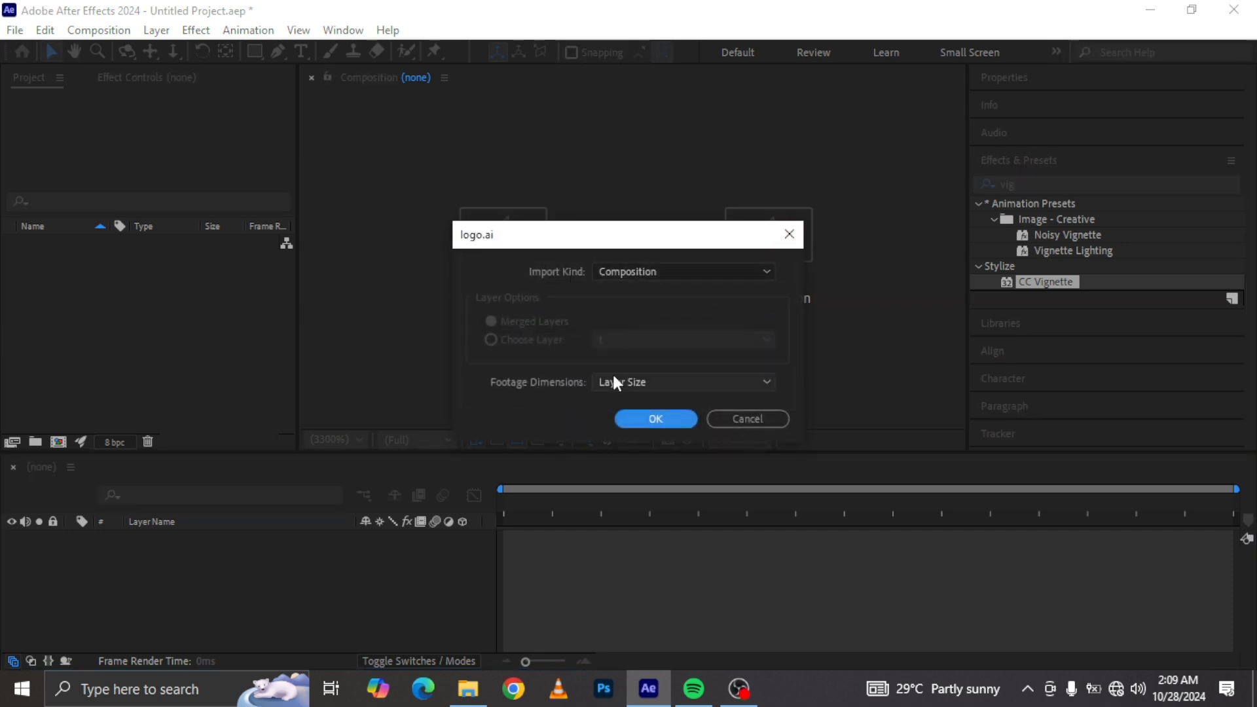
left_click(654, 419)
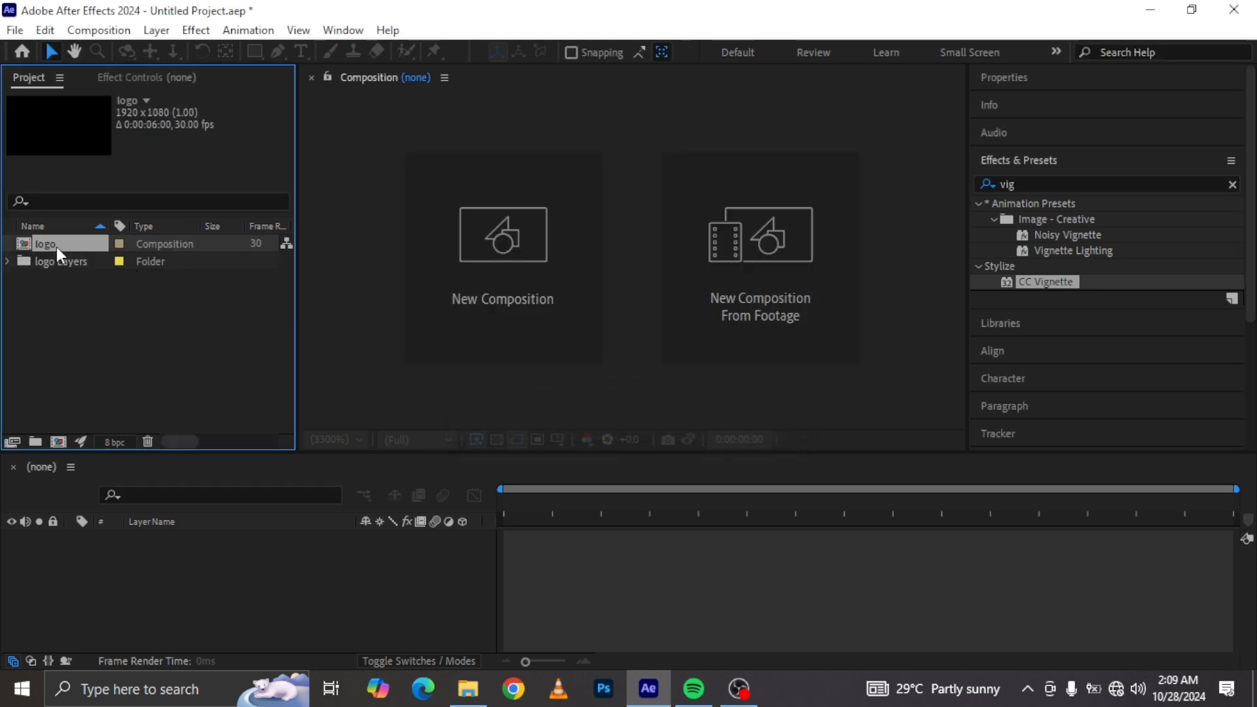
Step: Open the logo composition and scrub the playhead to about 0:00:00:17
double_click(46, 244)
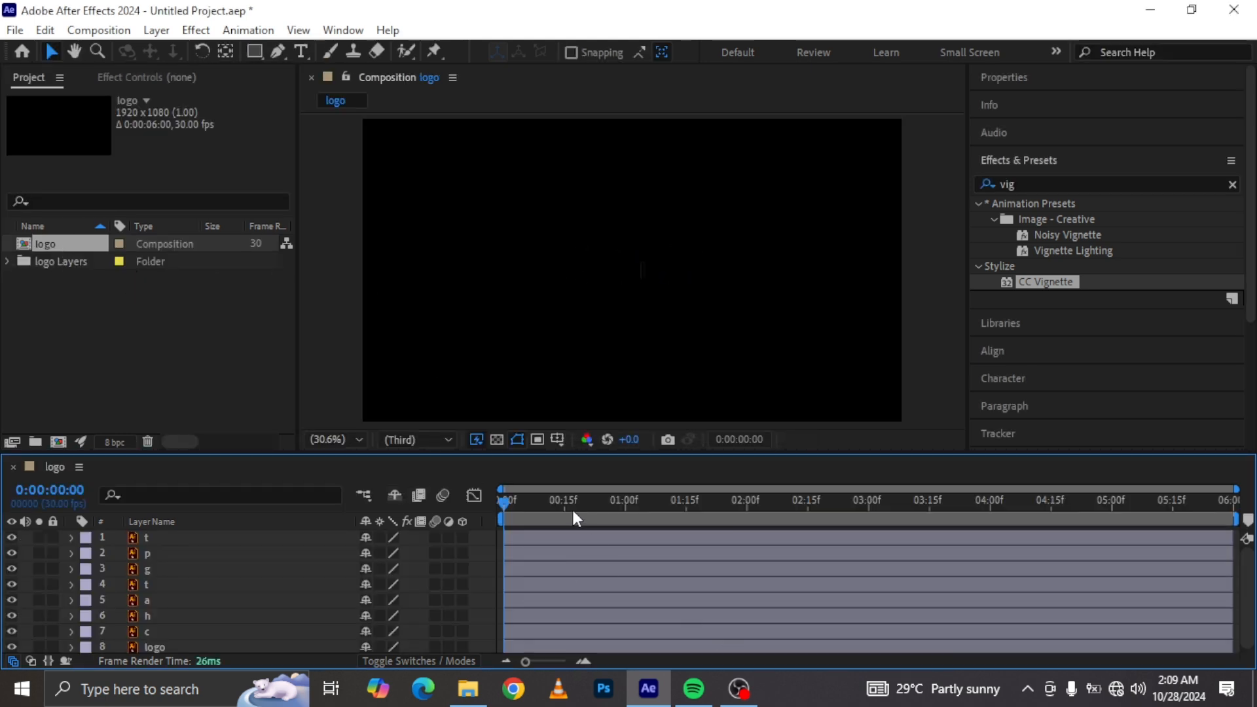
left_click_drag(529, 498, 574, 499)
scroll(262, 582, "down", 1)
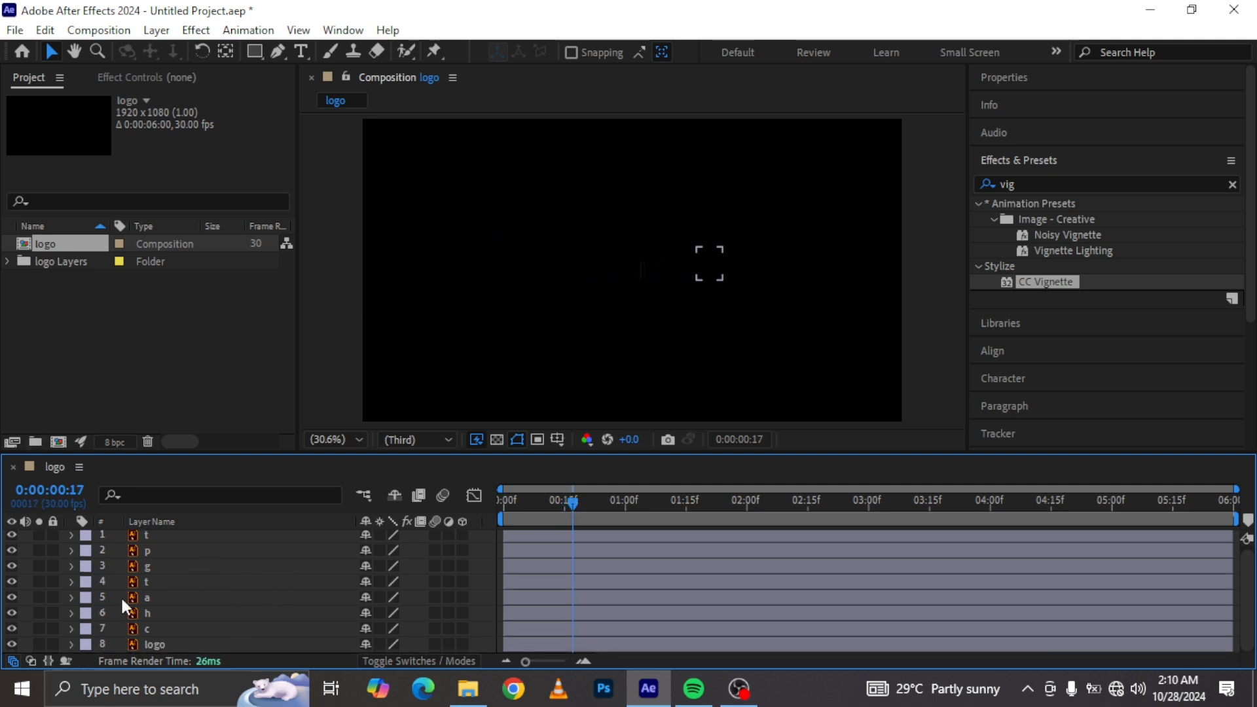
Step: Add a new full-size solid colored E9E7E7 and move it to the bottom of the layer stack
right_click(23, 550)
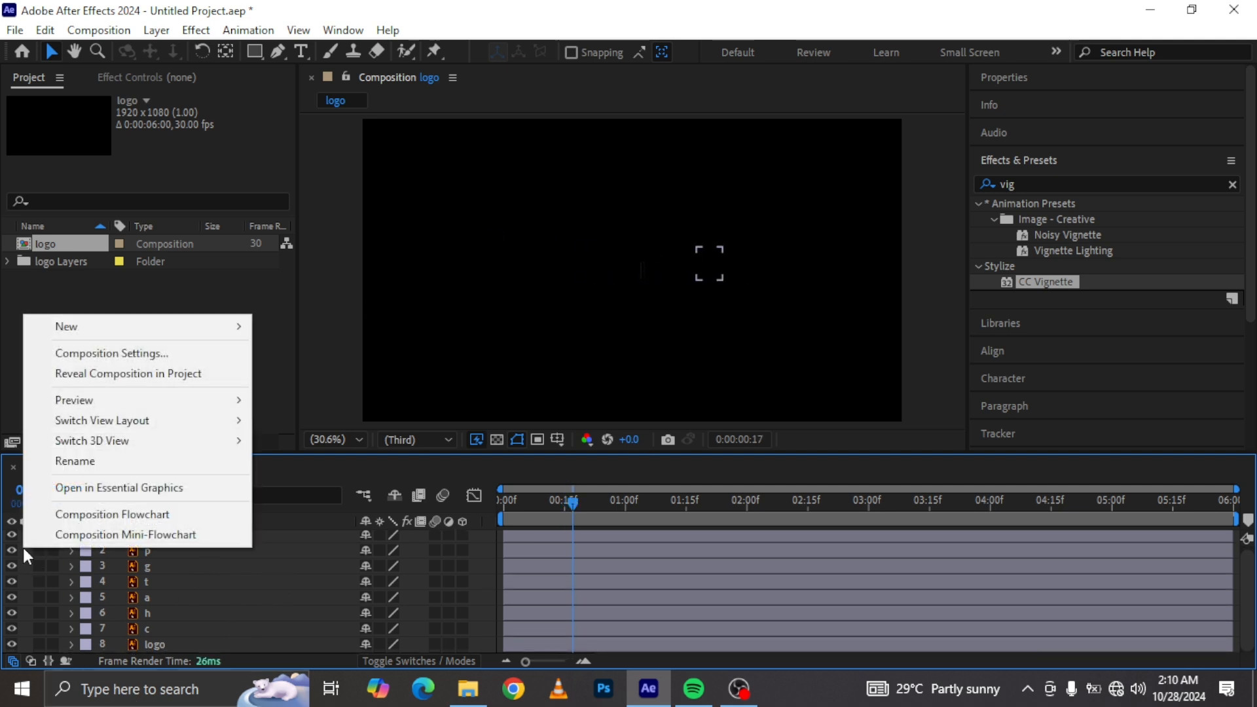
mouse_move(167, 330)
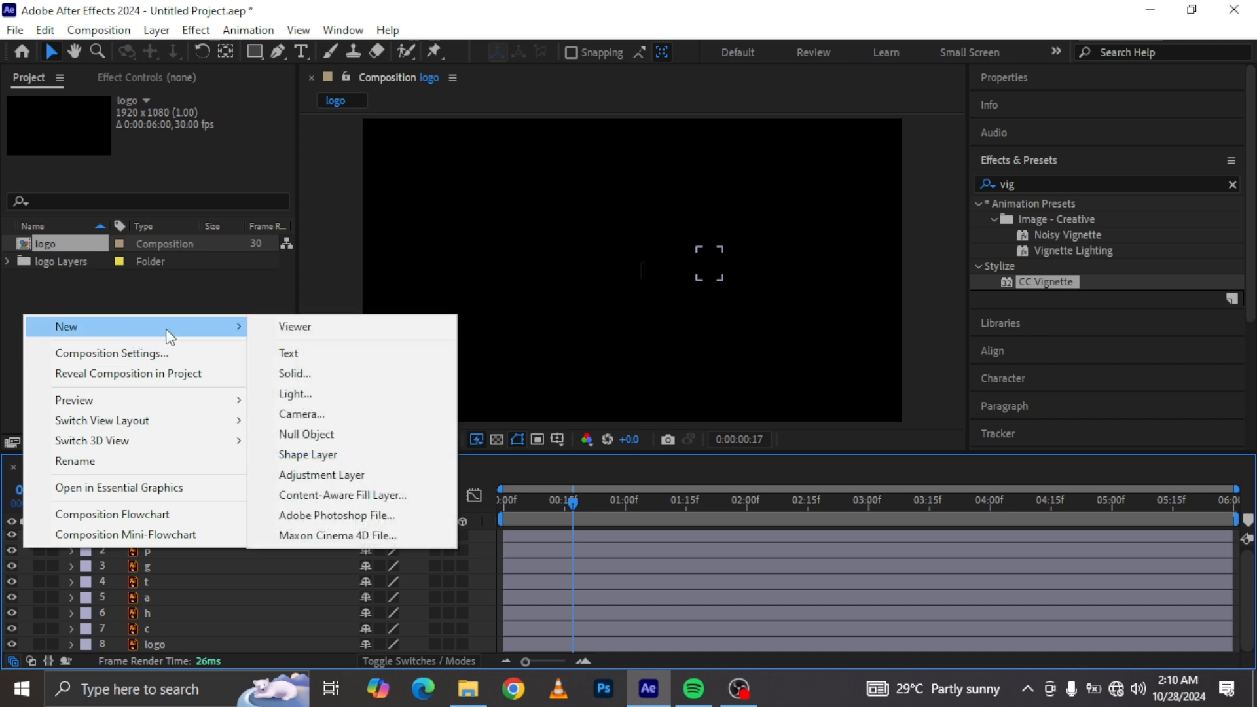
left_click(331, 378)
left_click(616, 460)
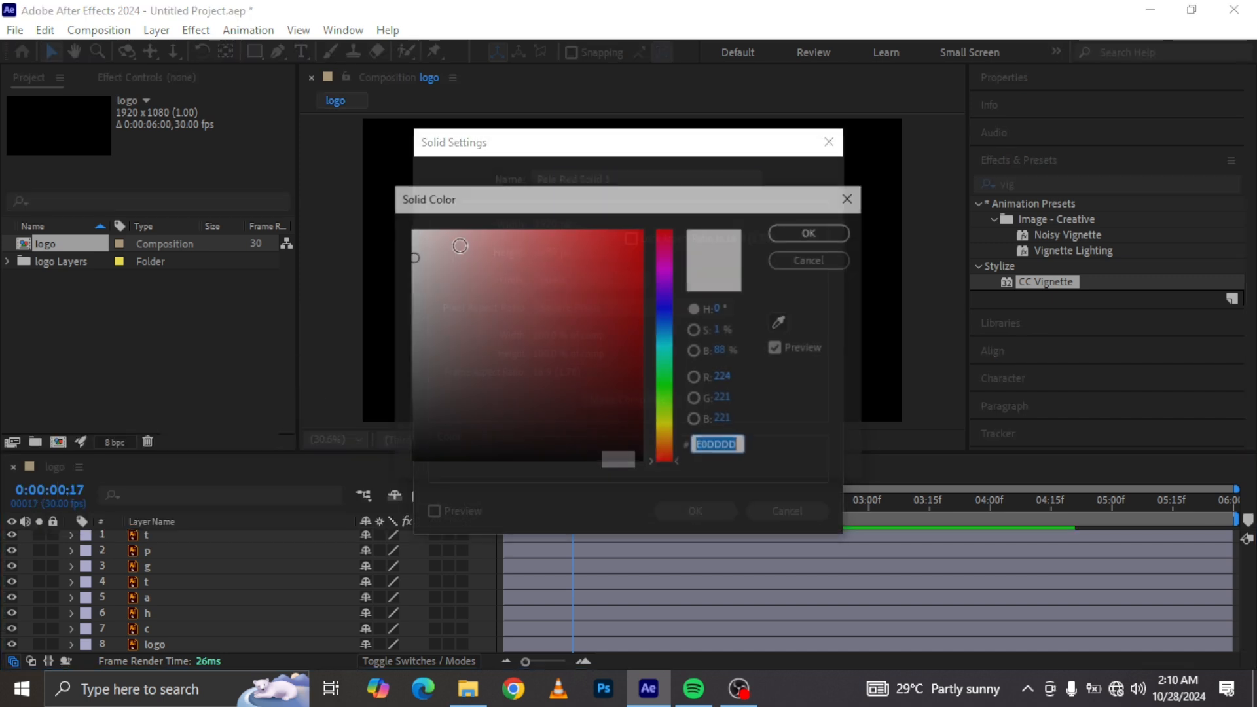
left_click_drag(416, 263, 410, 248)
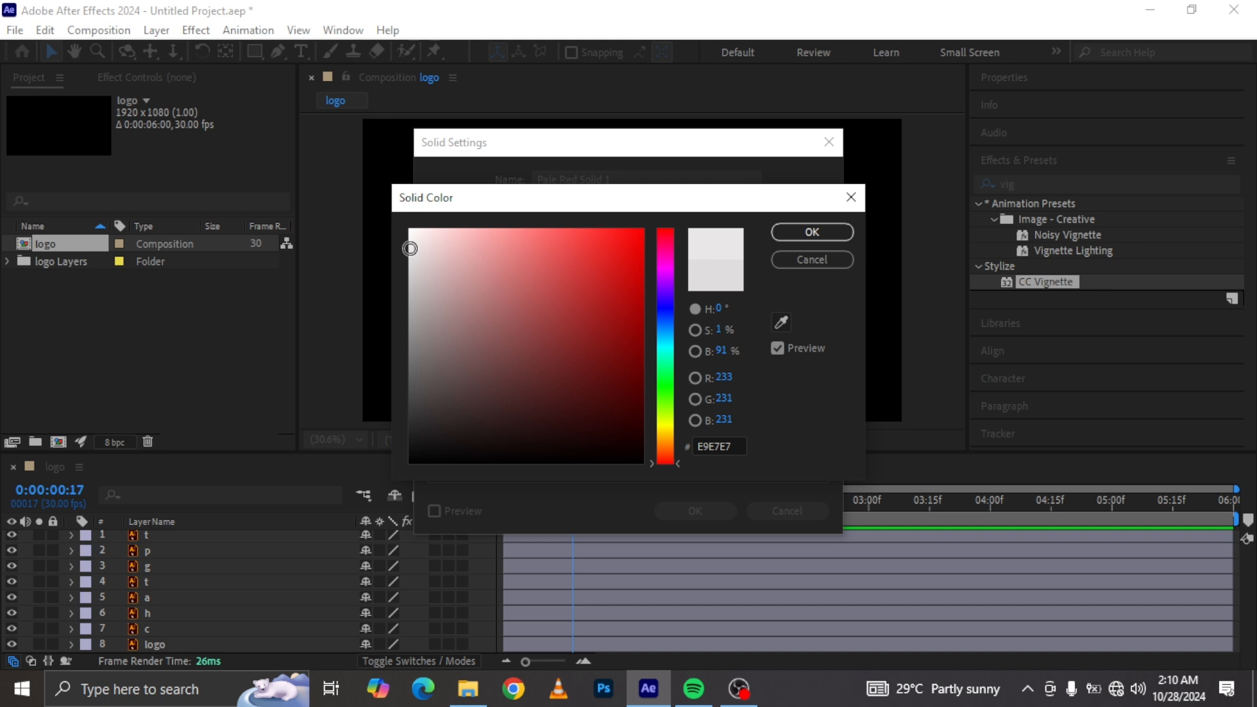
left_click(807, 233)
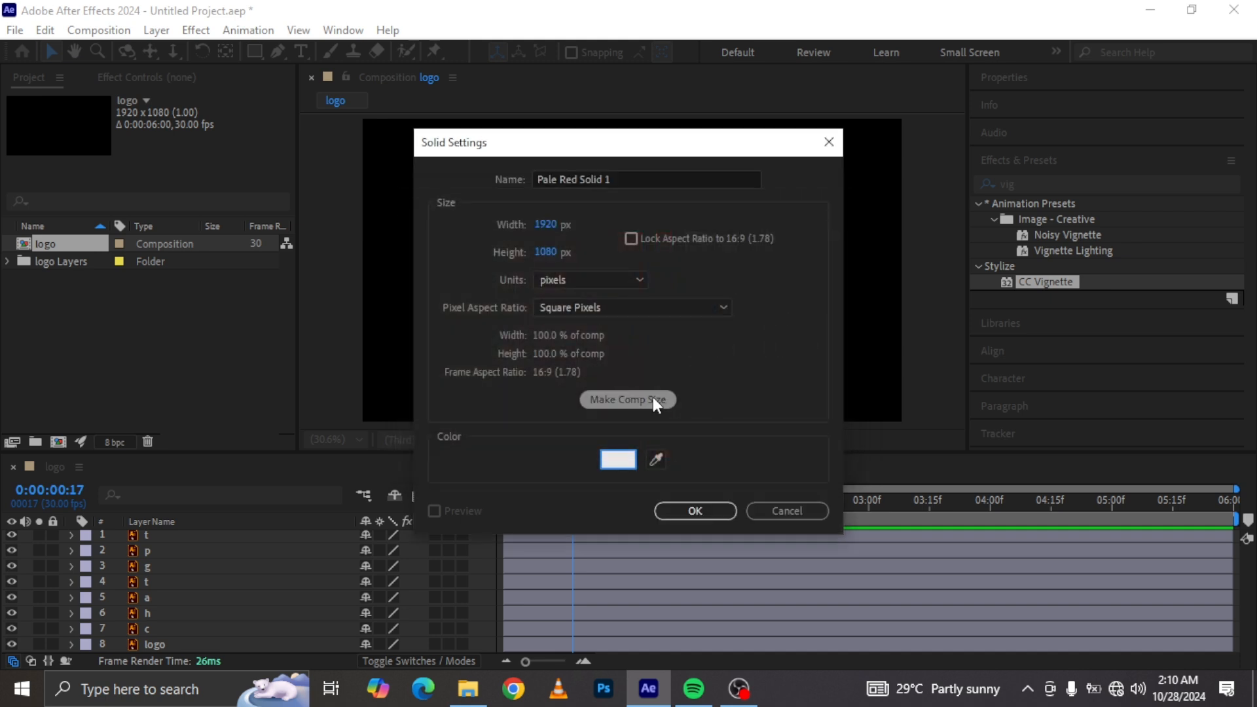
key("Return")
left_click_drag(202, 537, 202, 650)
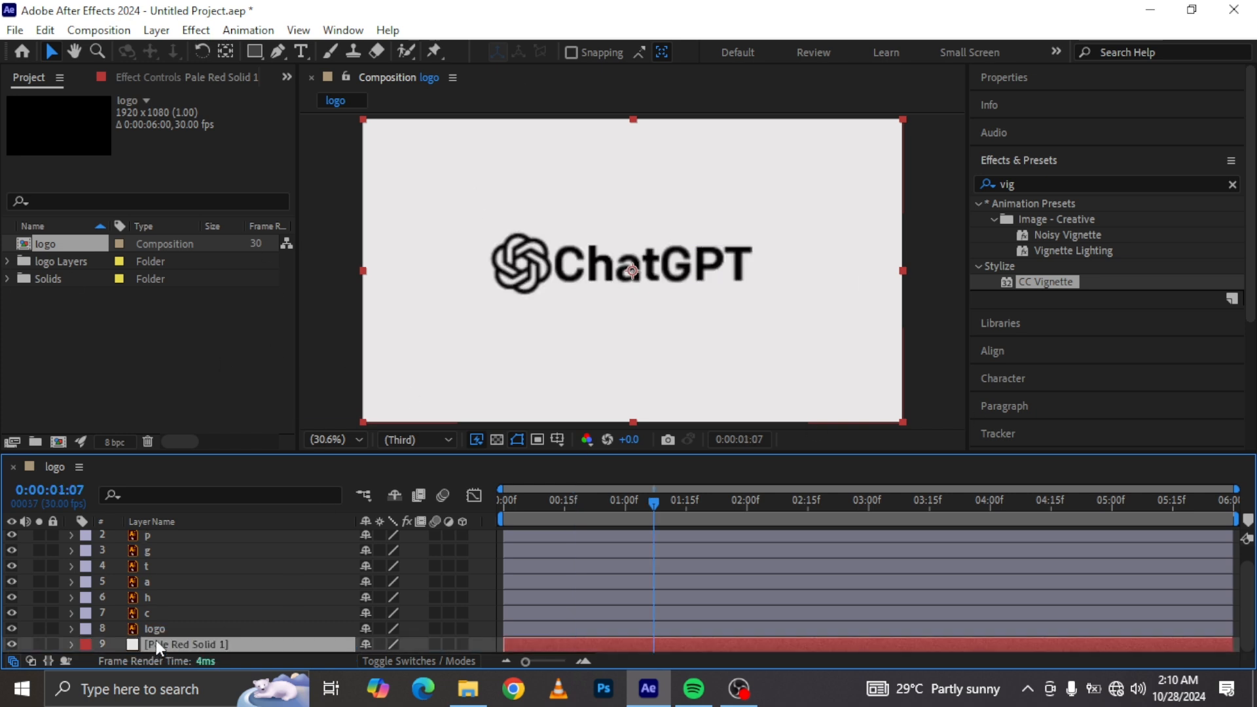
Step: Select all the logo layers and turn on the title/action safe guides
left_click(168, 630)
scroll(199, 614, "up", 1)
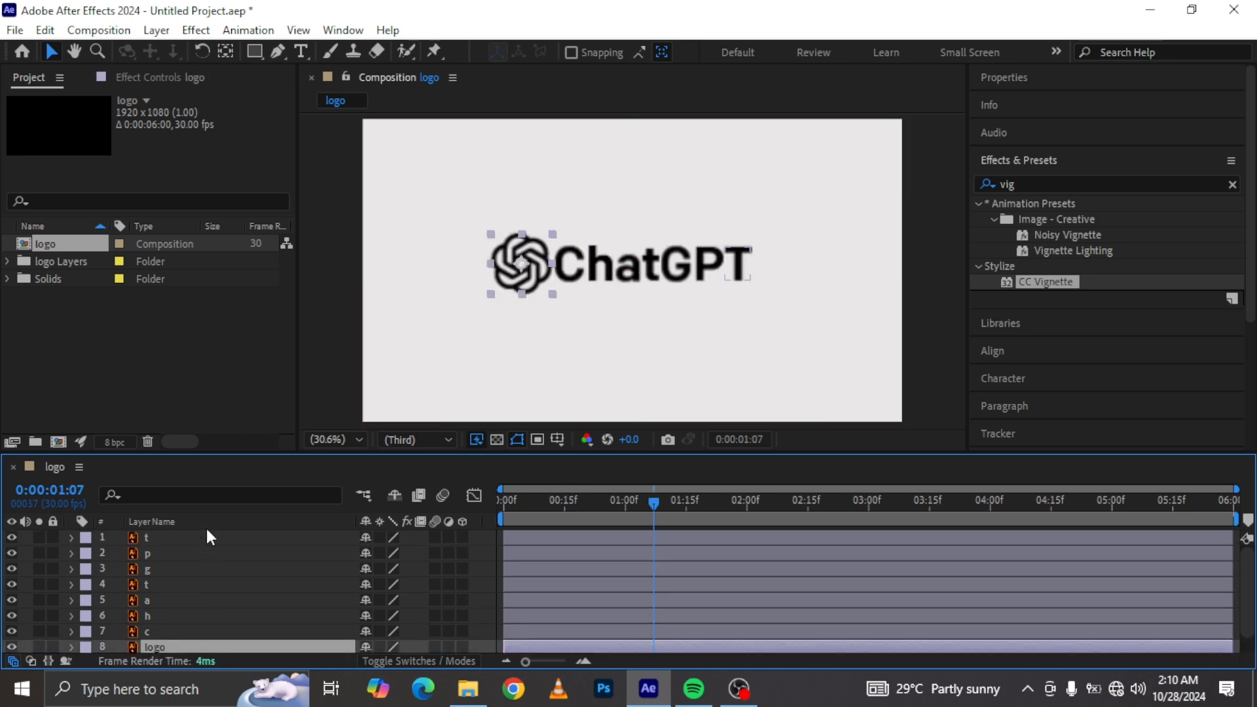
left_click(184, 536, "shift")
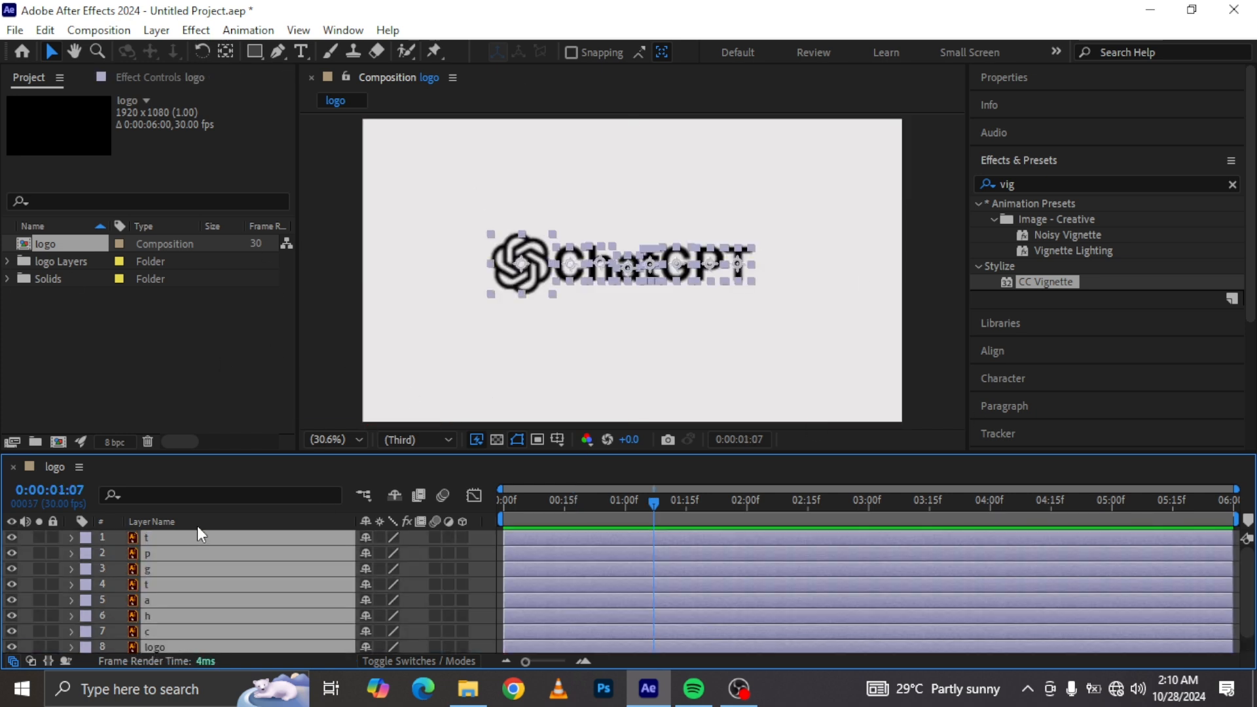
left_click(563, 435)
left_click(610, 462)
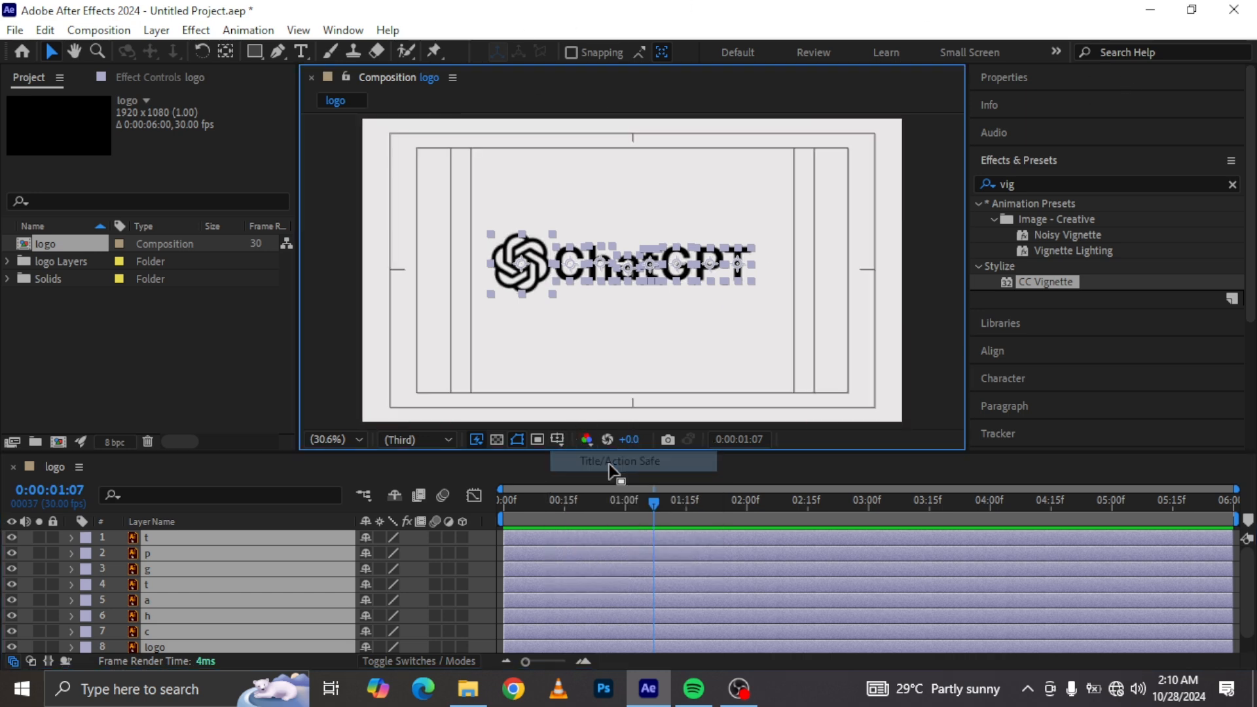
Step: Reveal the selected layers' Position and shift them slightly right by scrubbing the X value, then deselect
key("p")
left_click_drag(365, 565, 420, 568)
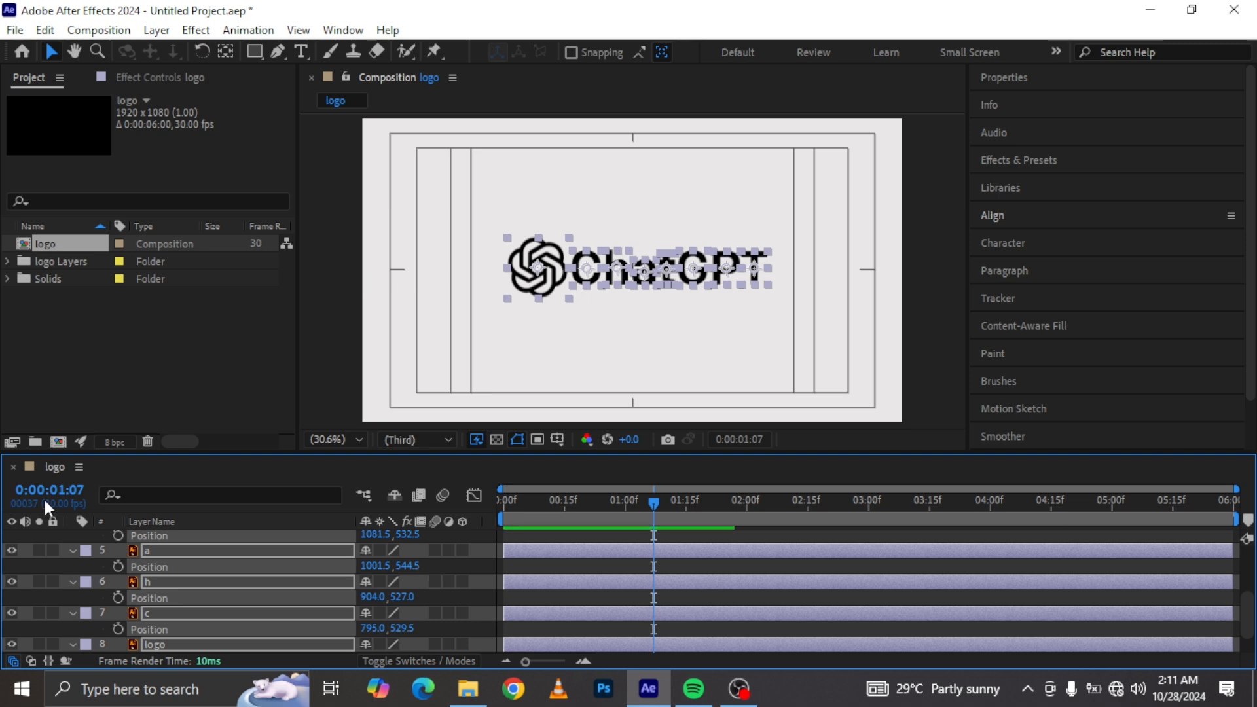
left_click(73, 550)
left_click(707, 382)
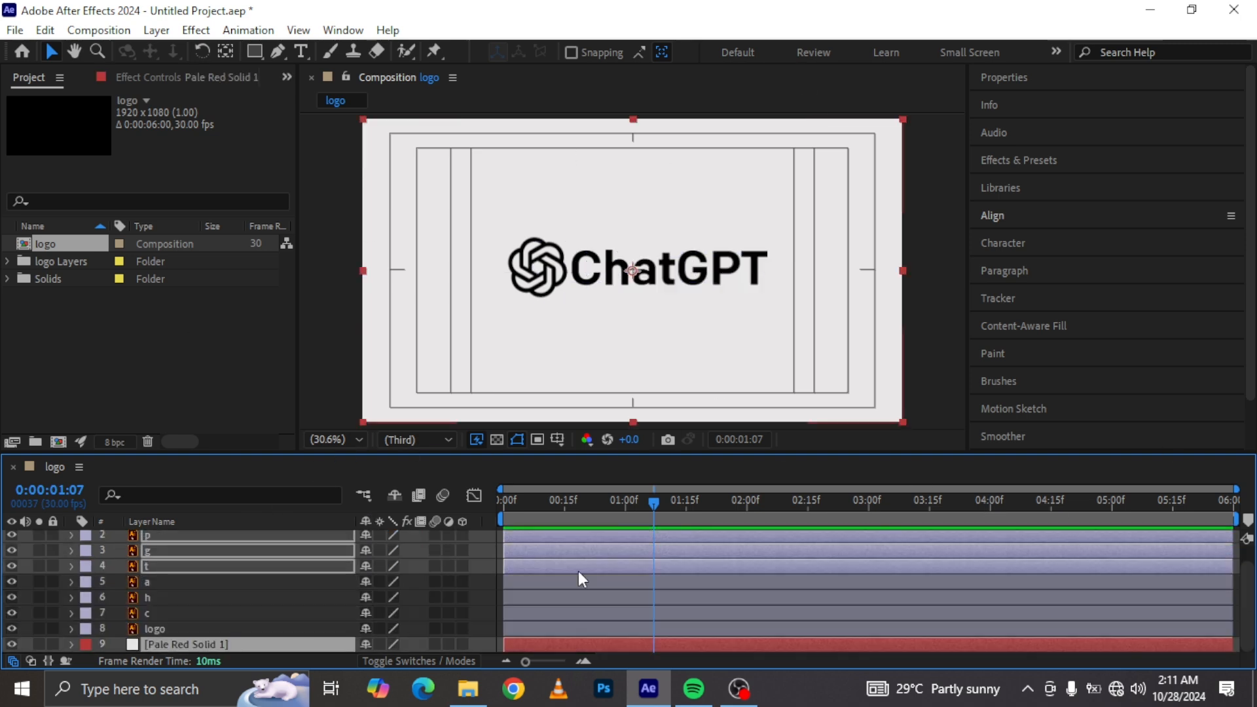
Step: Move the in-points of the letter layers to 0:00:02:00
left_click(746, 502)
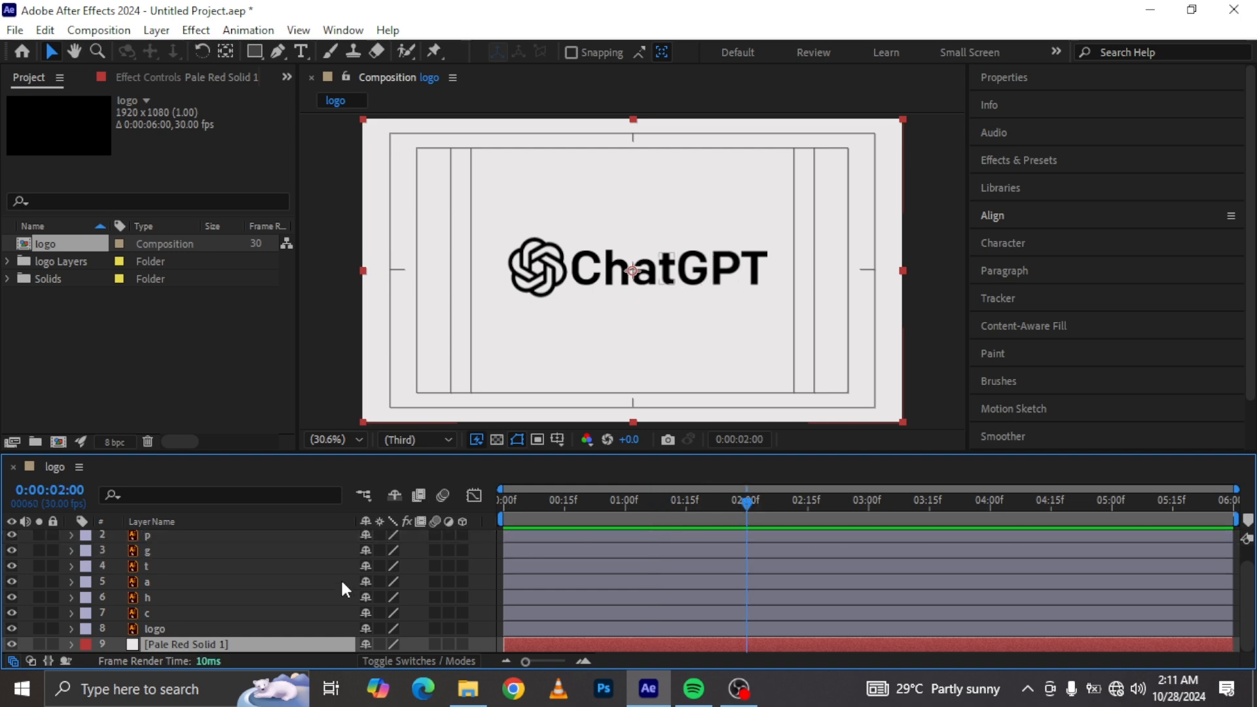
left_click(155, 615)
scroll(161, 568, "up", 1)
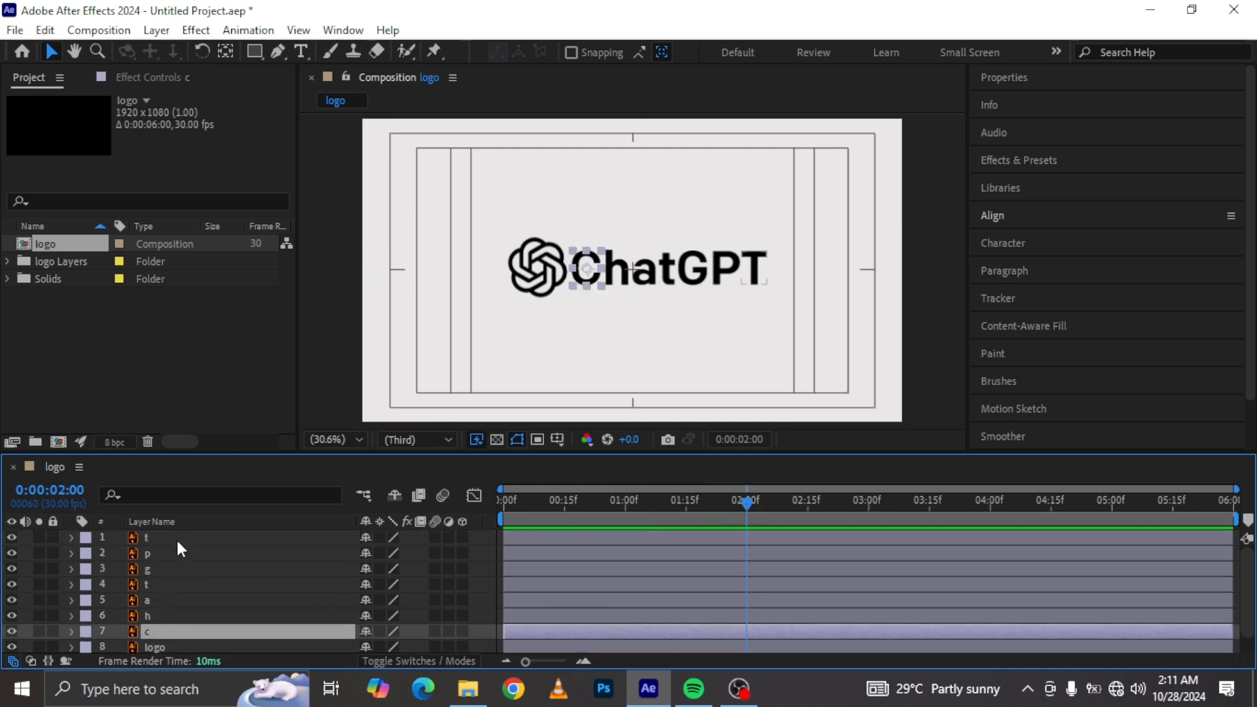
key("ctrl+a")
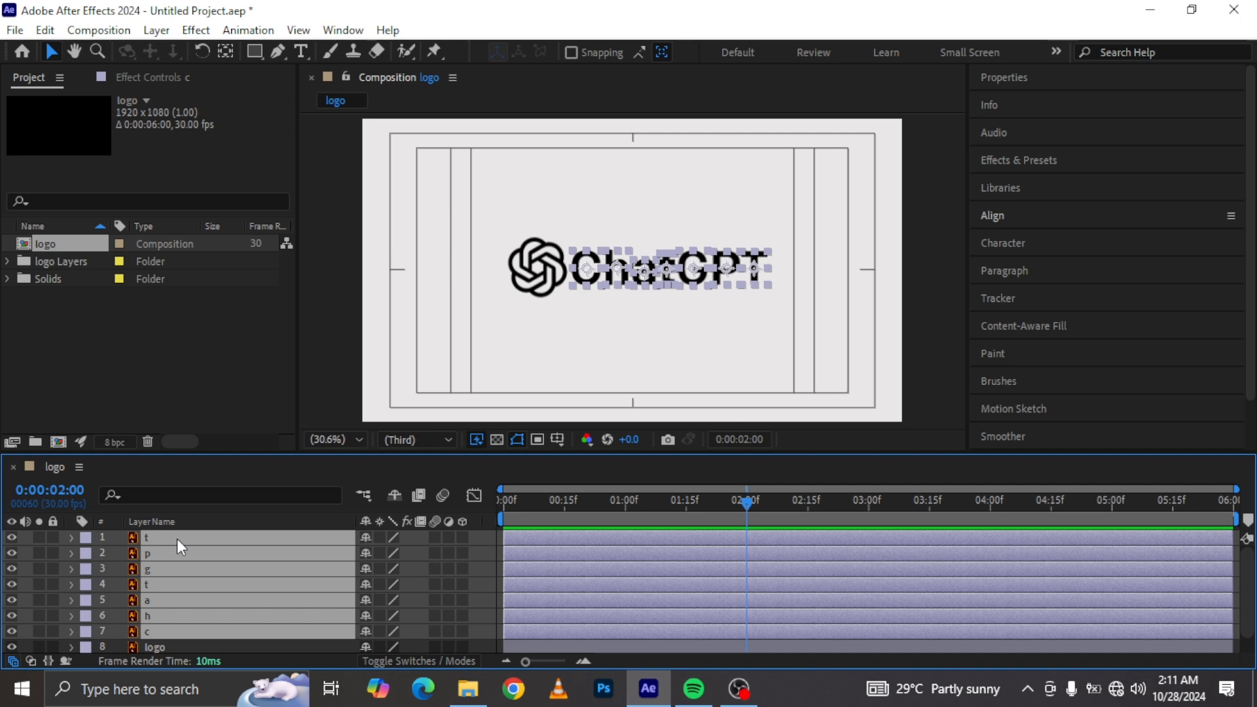
key("bracketleft")
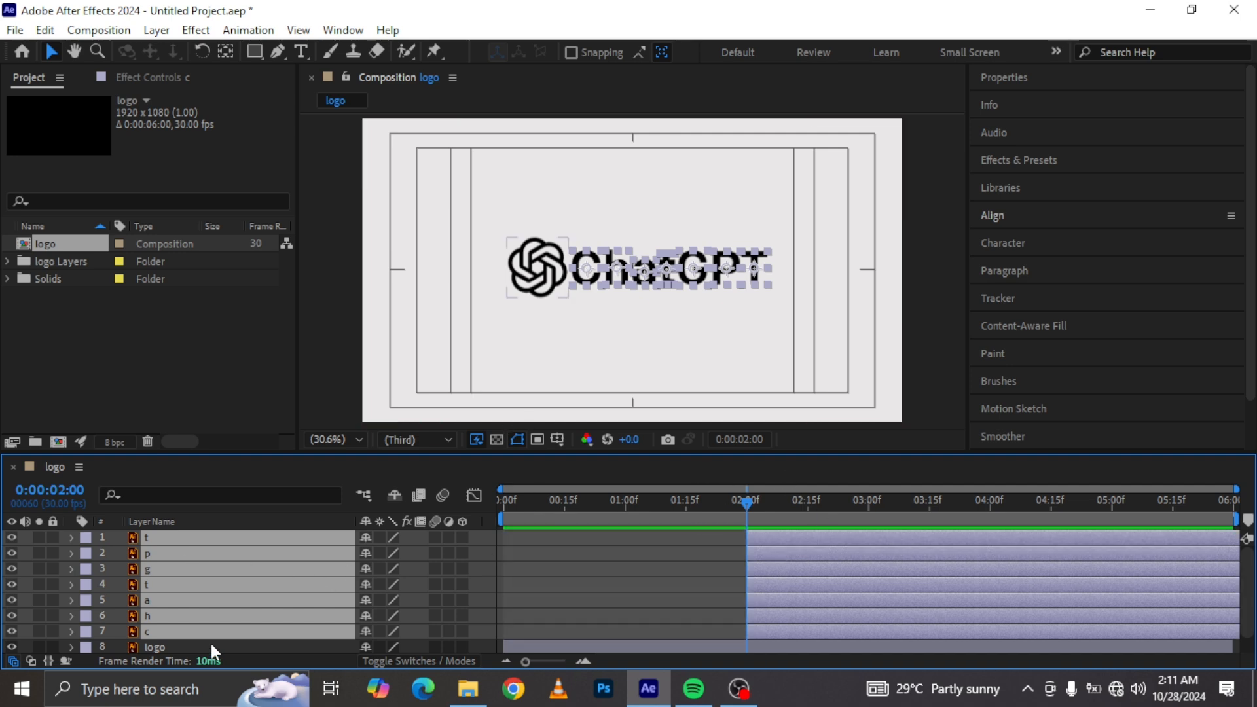
Step: Add a Position keyframe to the logo icon layer at 0:00:02:00
left_click(190, 644)
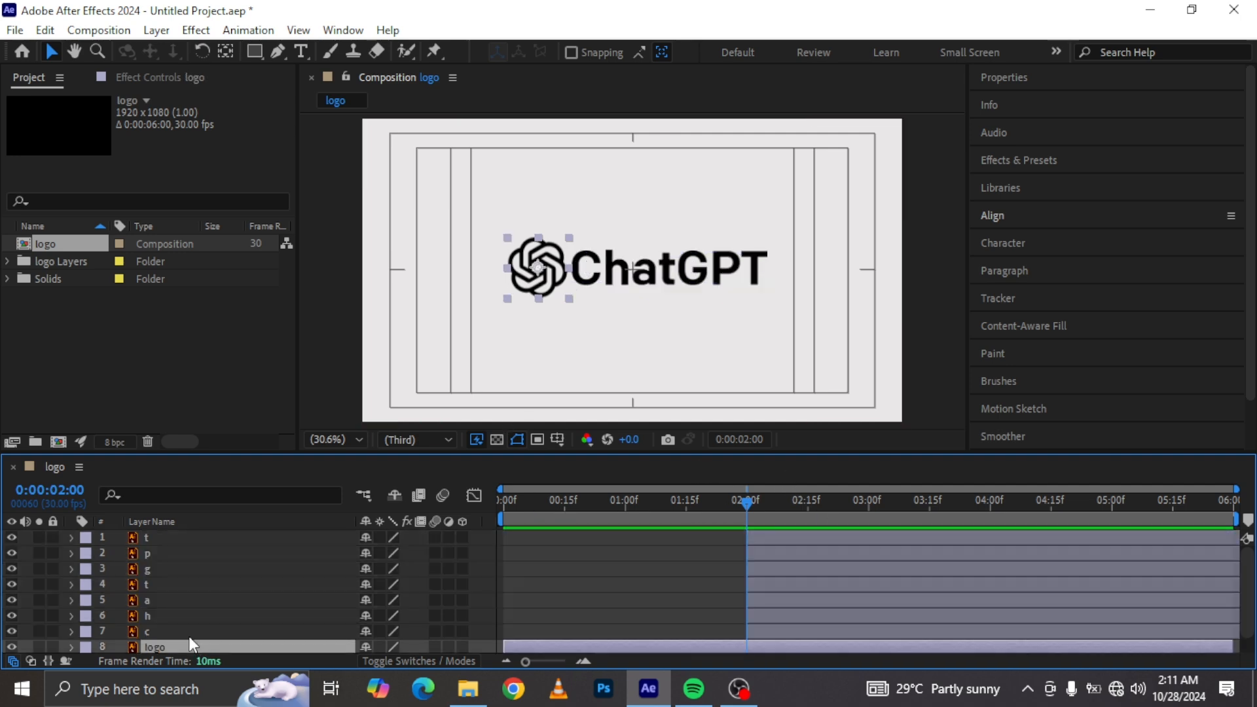
key("s")
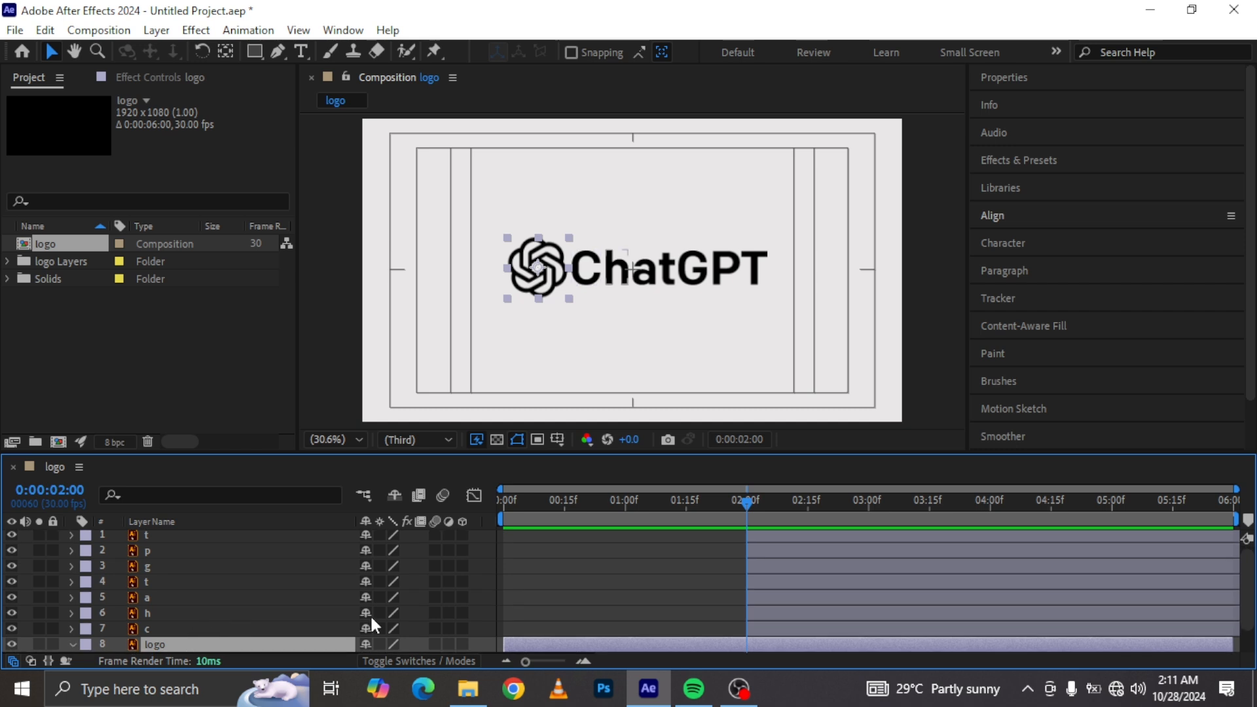
scroll(435, 556, "down", 1)
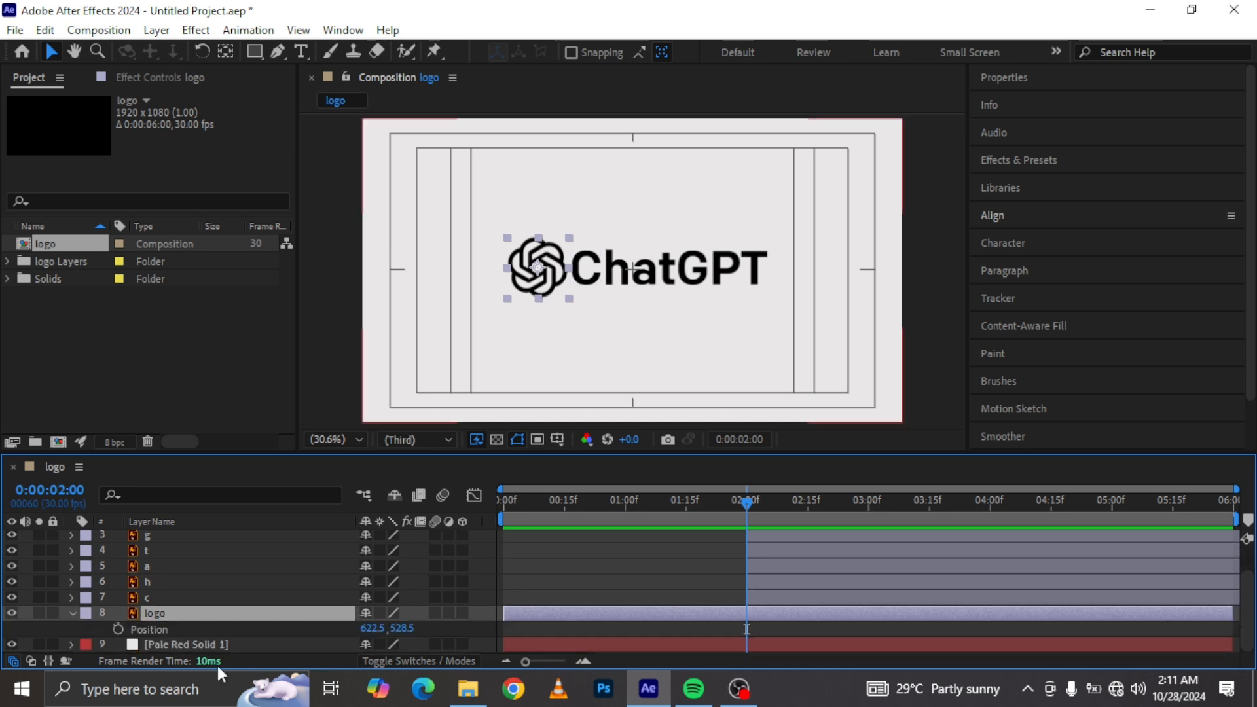
left_click(118, 628)
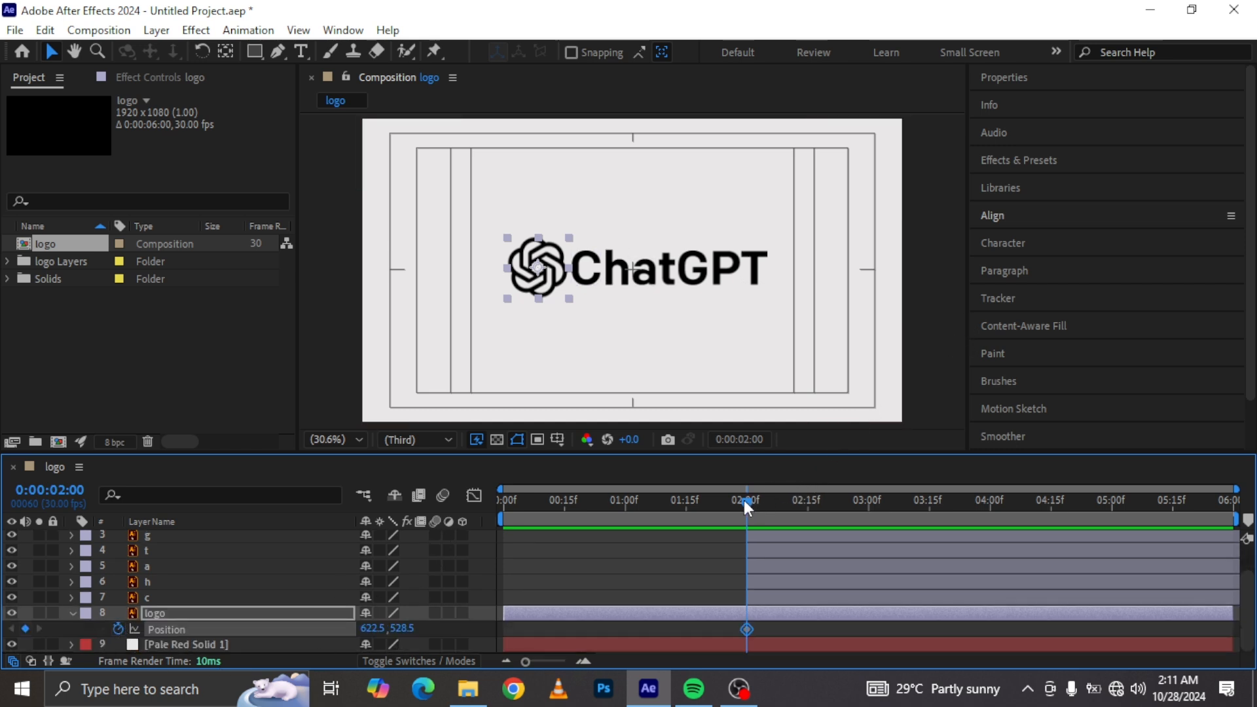
Step: At 0:00:01:15, center the logo icon horizontally in the composition
left_click_drag(746, 499, 684, 504)
left_click(1036, 210)
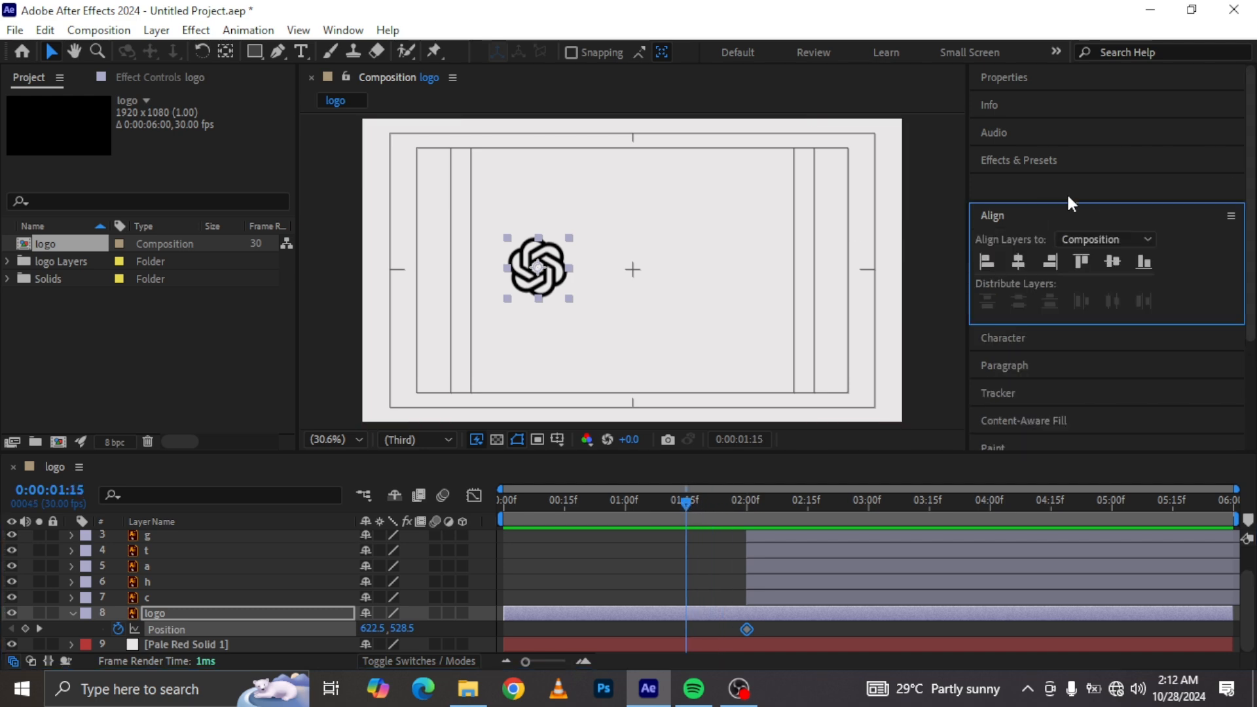
left_click(1018, 262)
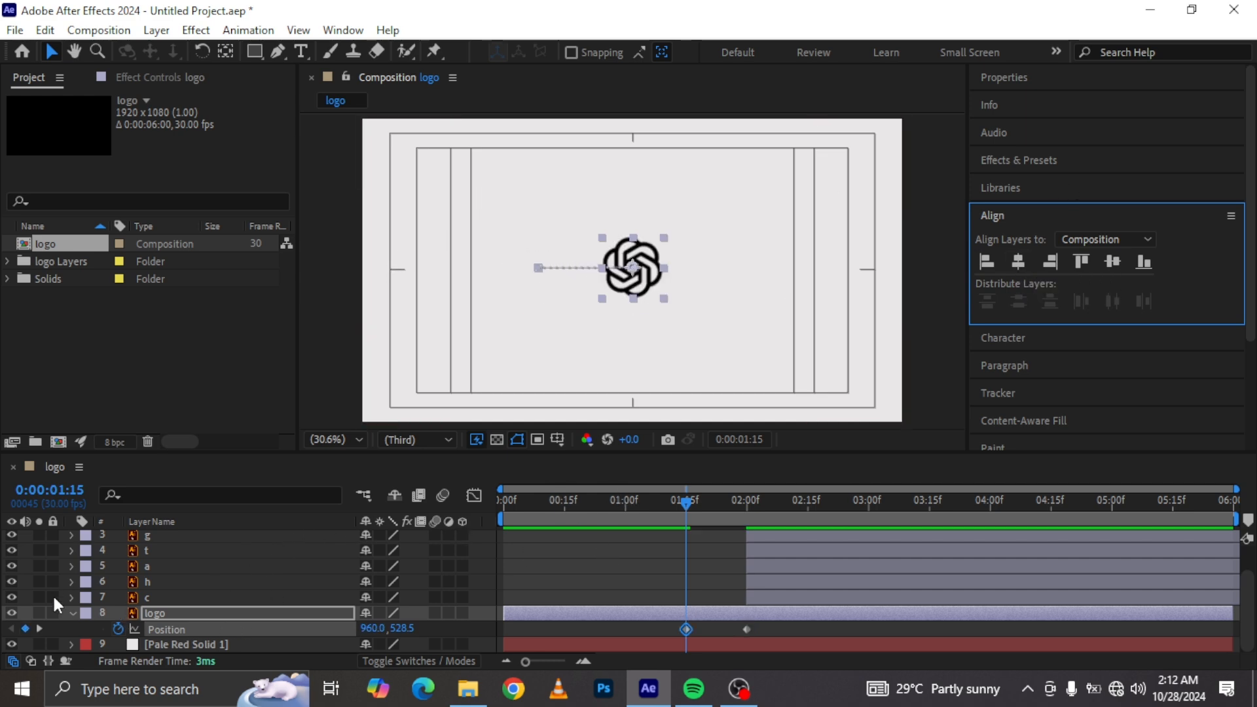
Step: Move the logo icon layer to the top of the layer stack
left_click_drag(162, 611, 159, 537)
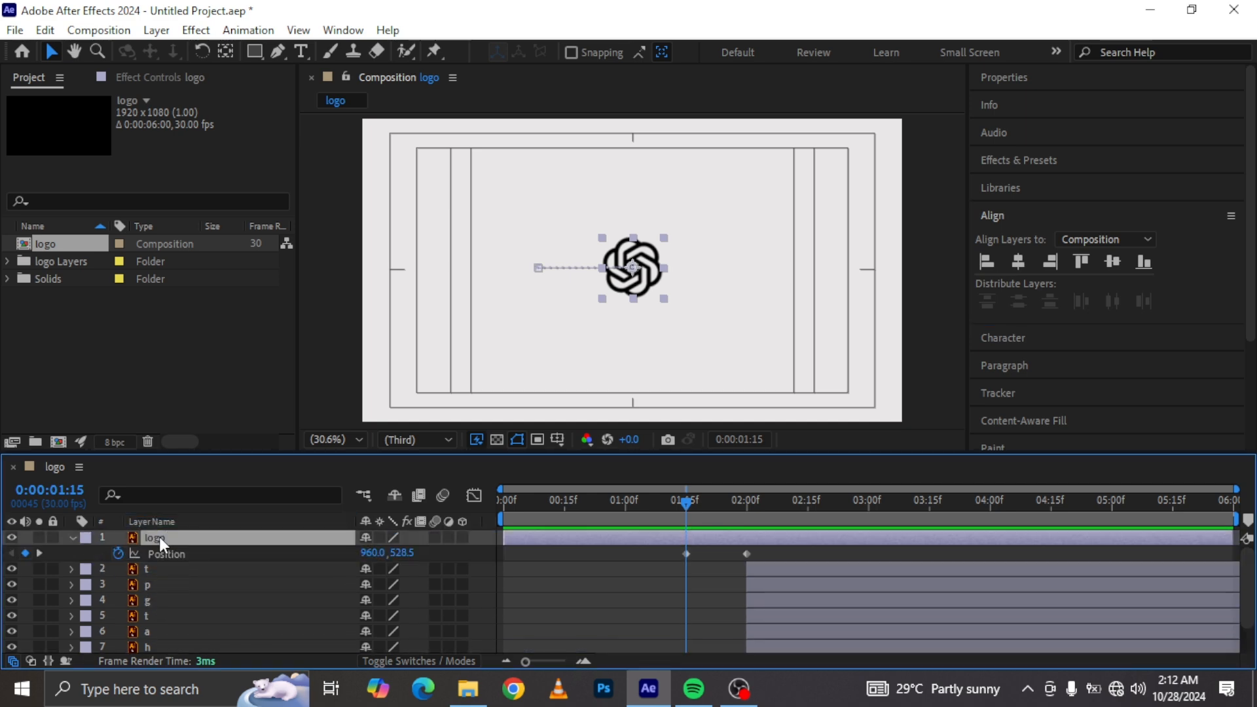
left_click(696, 414)
scroll(694, 417, "up", 4)
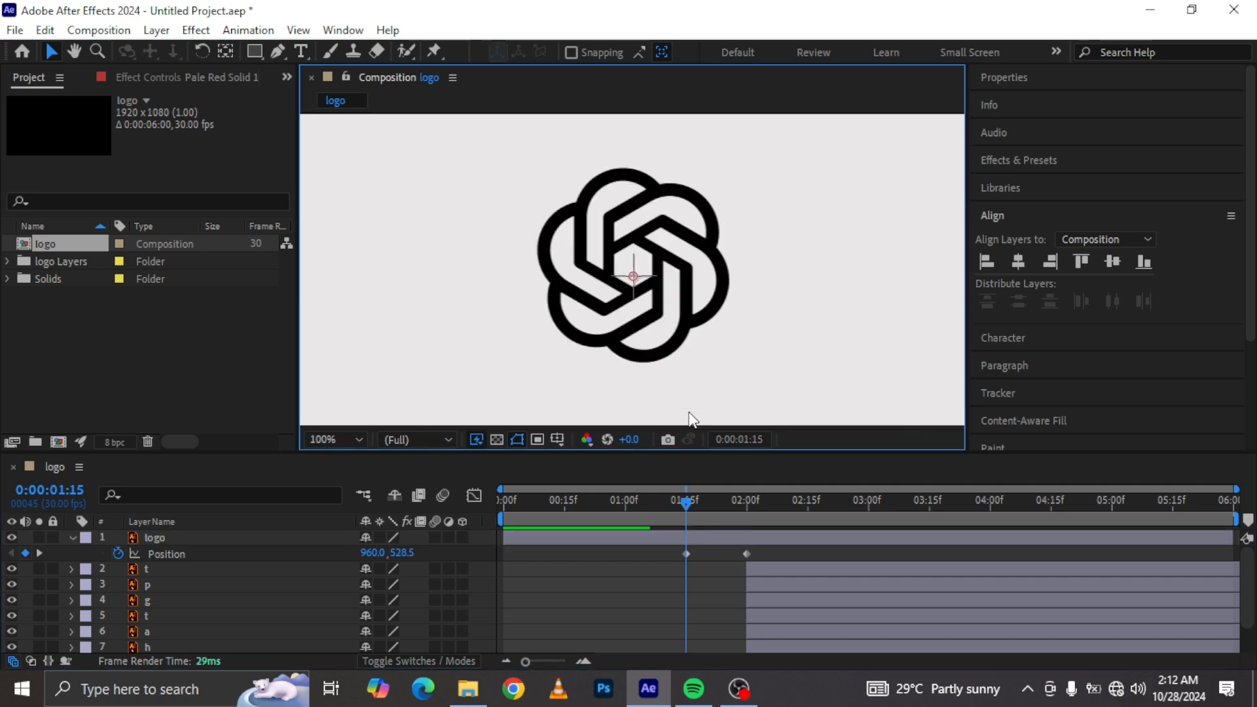
left_click(332, 440)
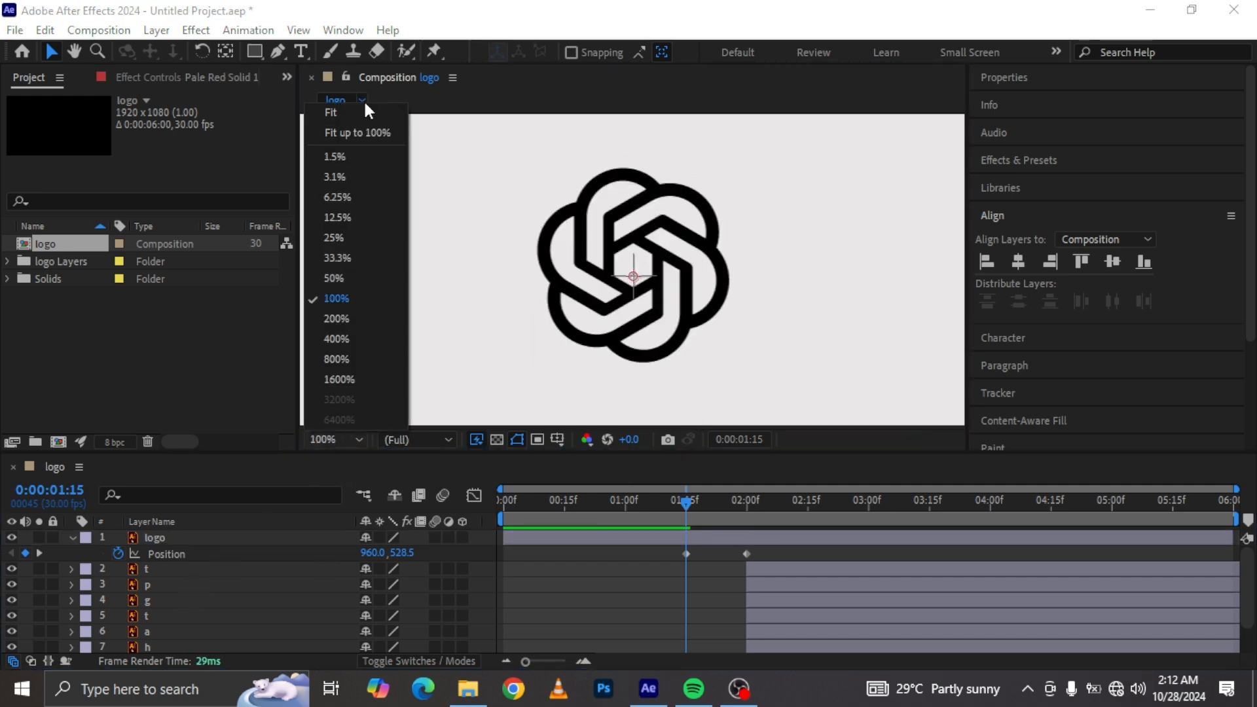
left_click(343, 275)
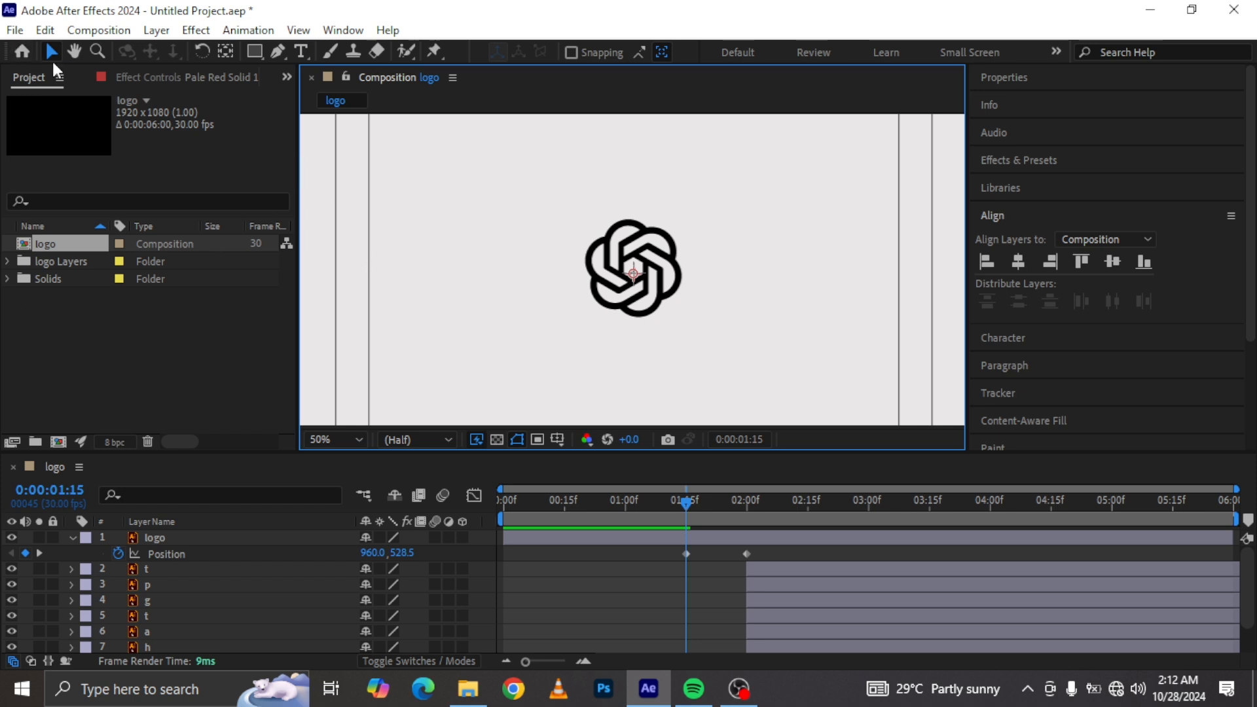
Step: Select the Pen tool and set its shape fill to None
left_click(280, 51)
left_click(63, 553)
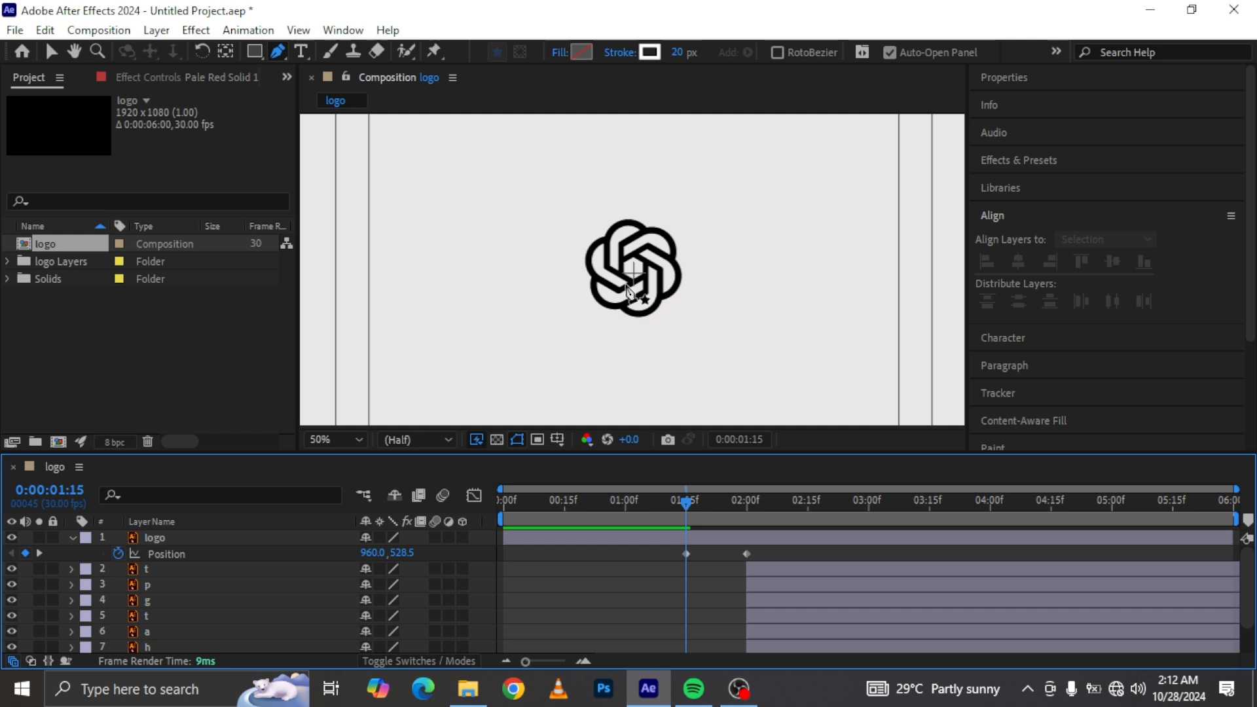
scroll(624, 275, "up", 1)
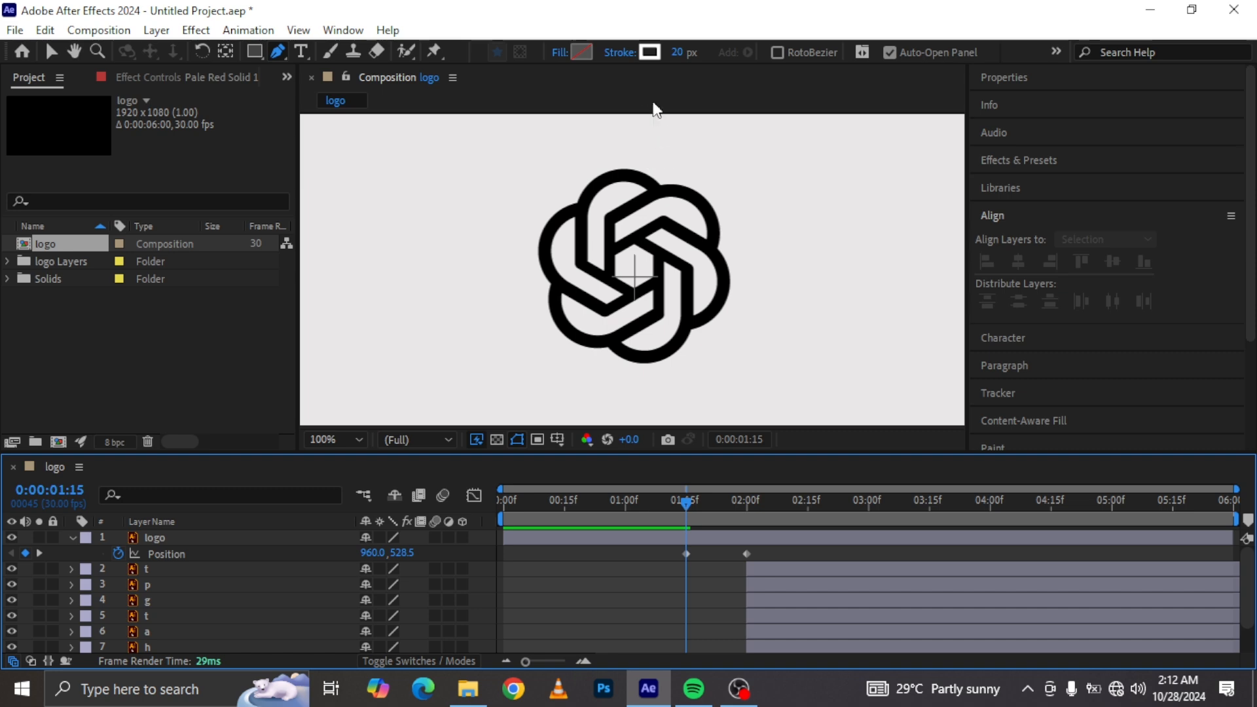
left_click(554, 51)
left_click(796, 240)
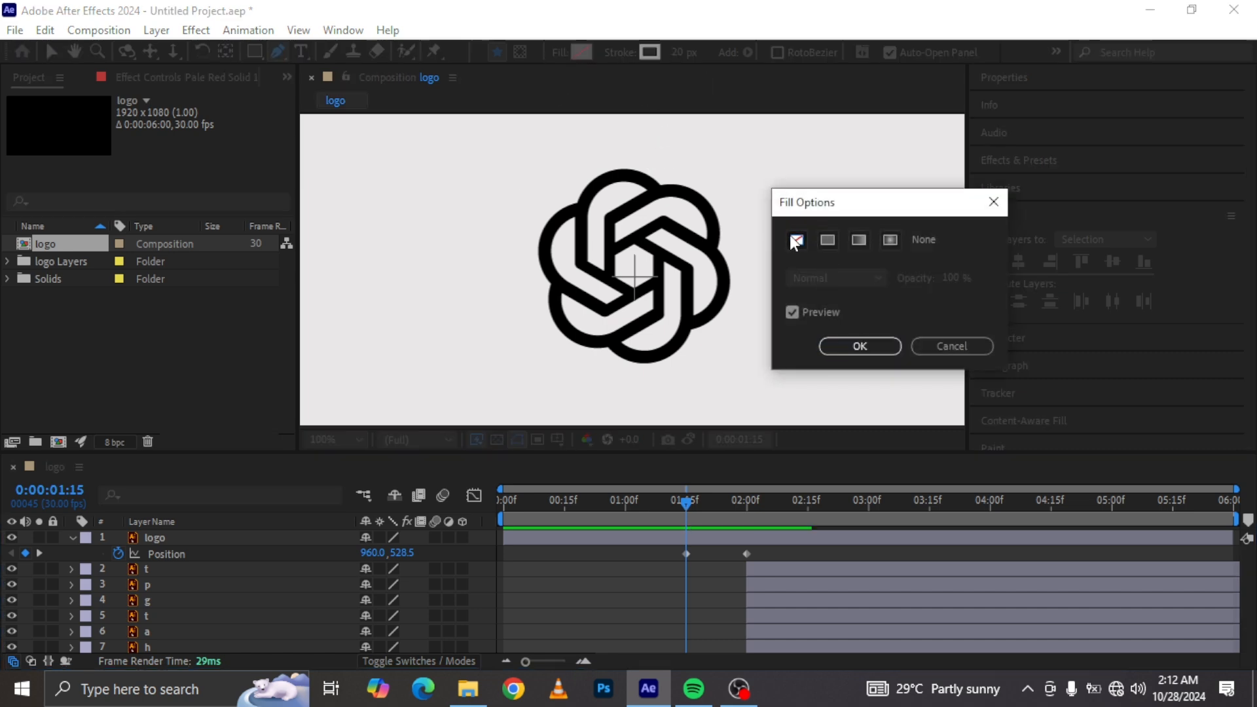
left_click(860, 345)
Step: Set the Pen stroke to white and trace a first path along the icon's upper loop
left_click(650, 53)
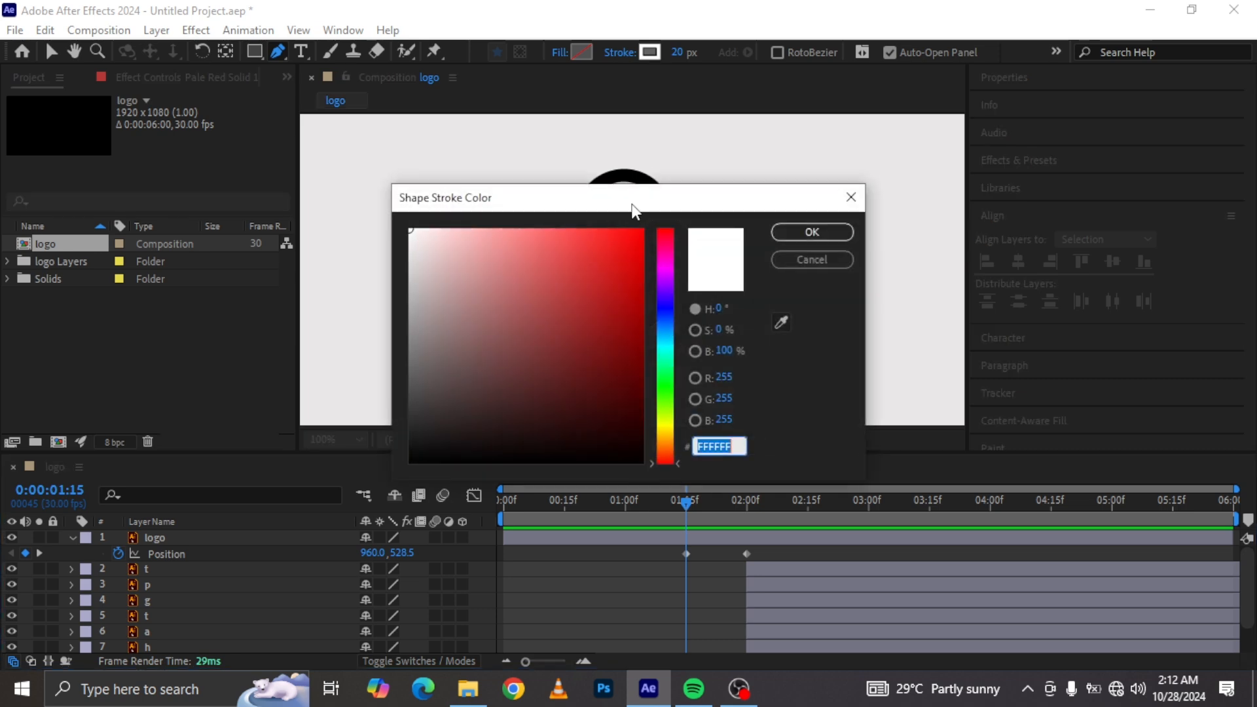
left_click(825, 229)
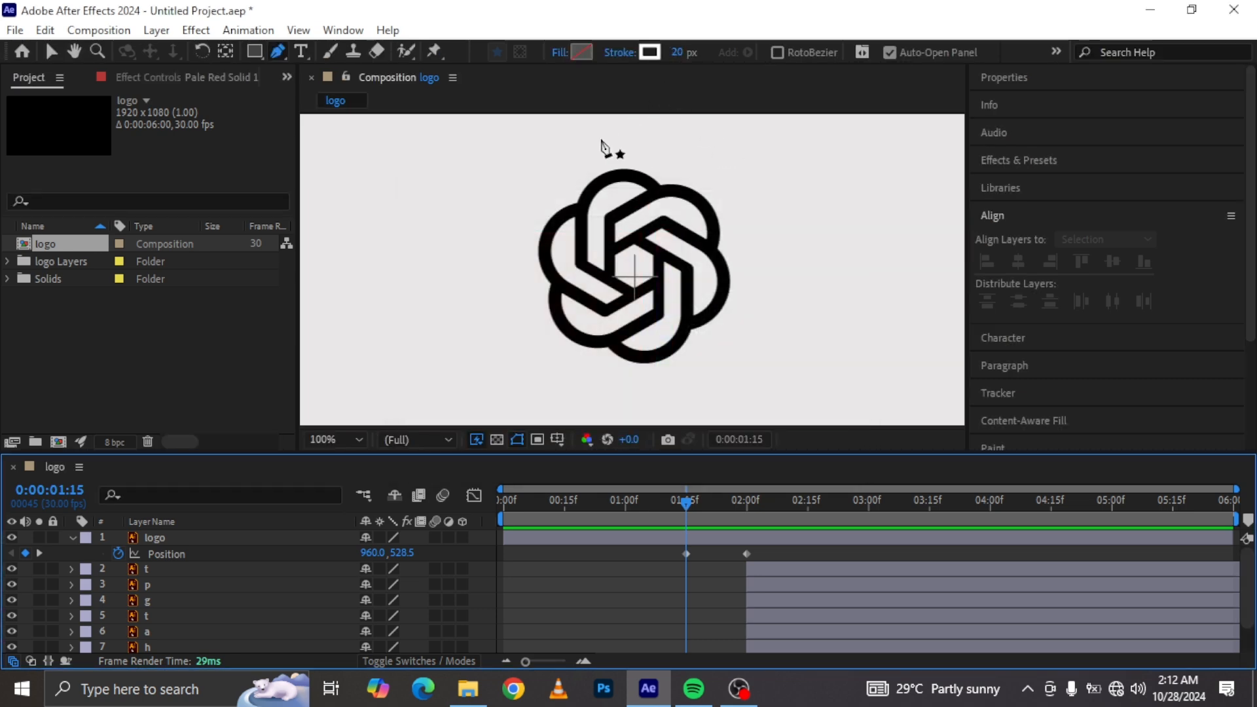
left_click(607, 279)
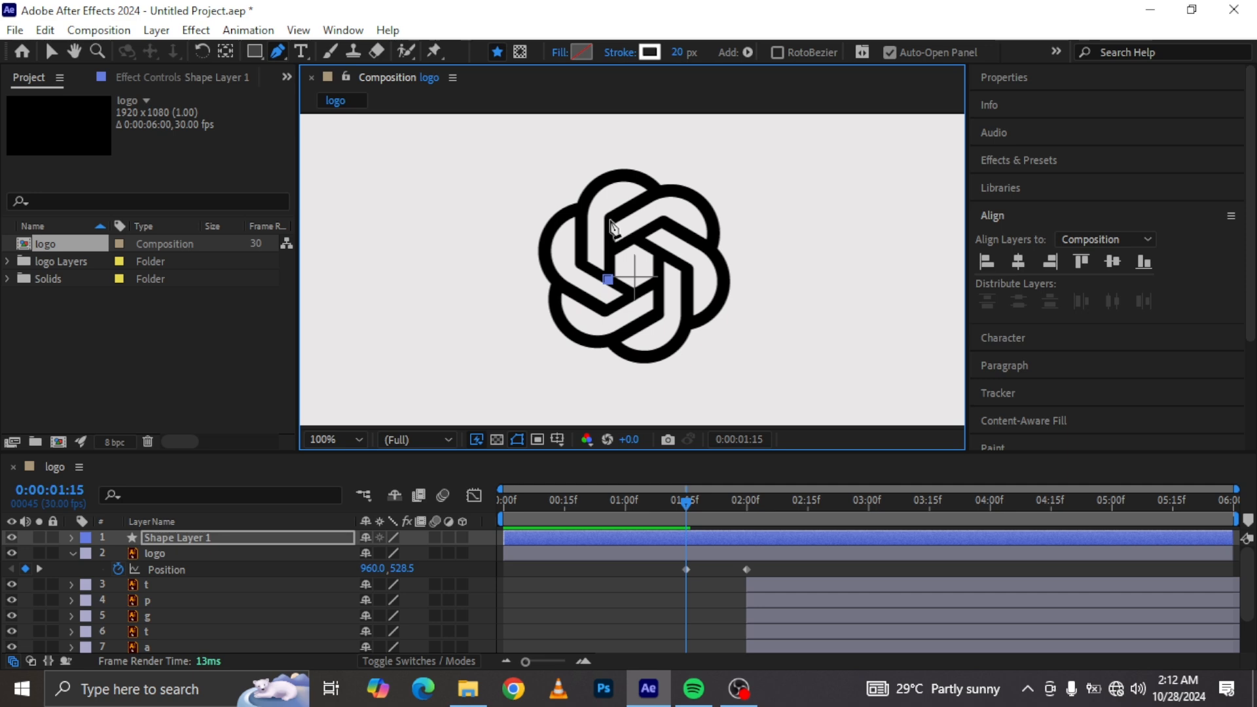
left_click(658, 193)
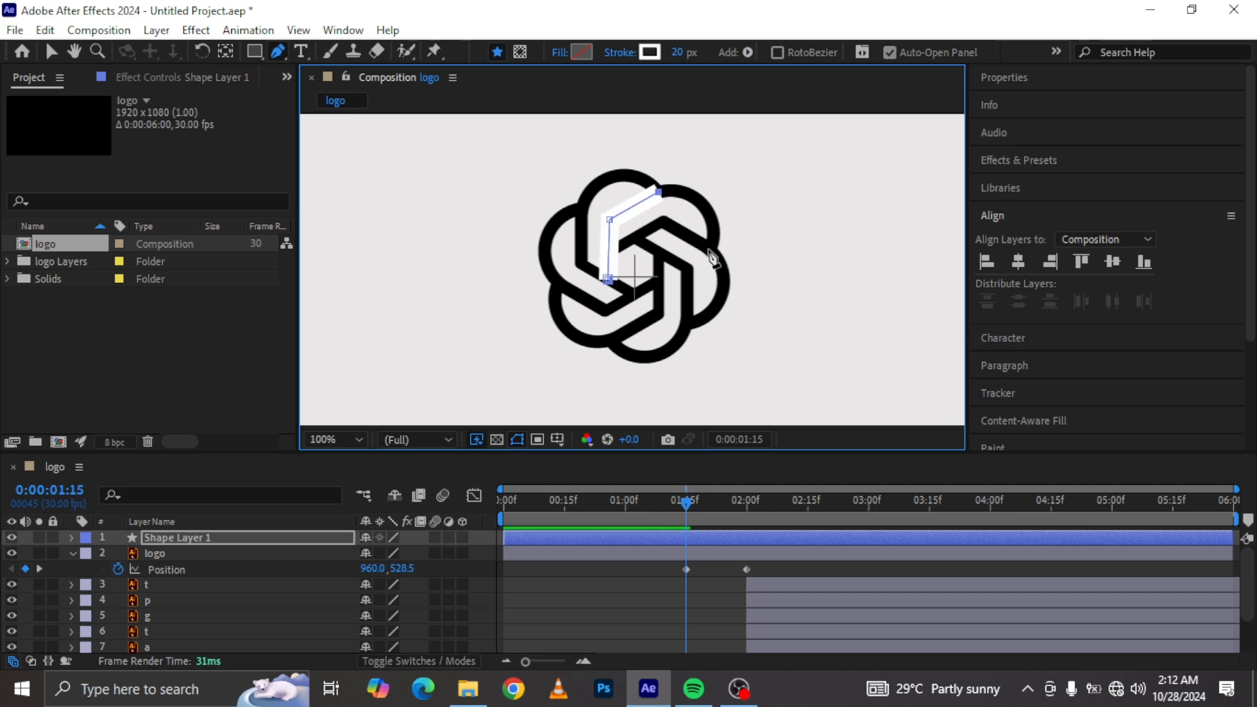
mouse_move(708, 250)
left_mouse_down()
mouse_move(686, 301)
mouse_move(709, 328)
mouse_move(697, 316)
left_mouse_up()
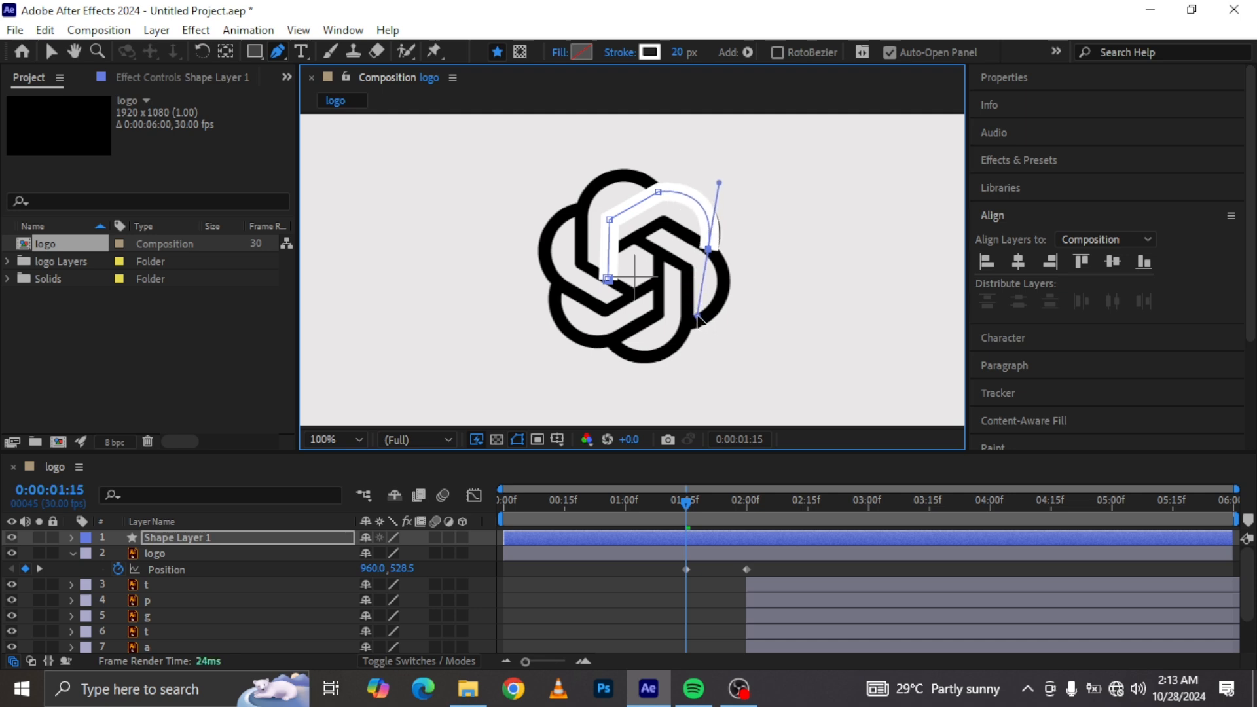
left_click_drag(713, 253, 715, 254)
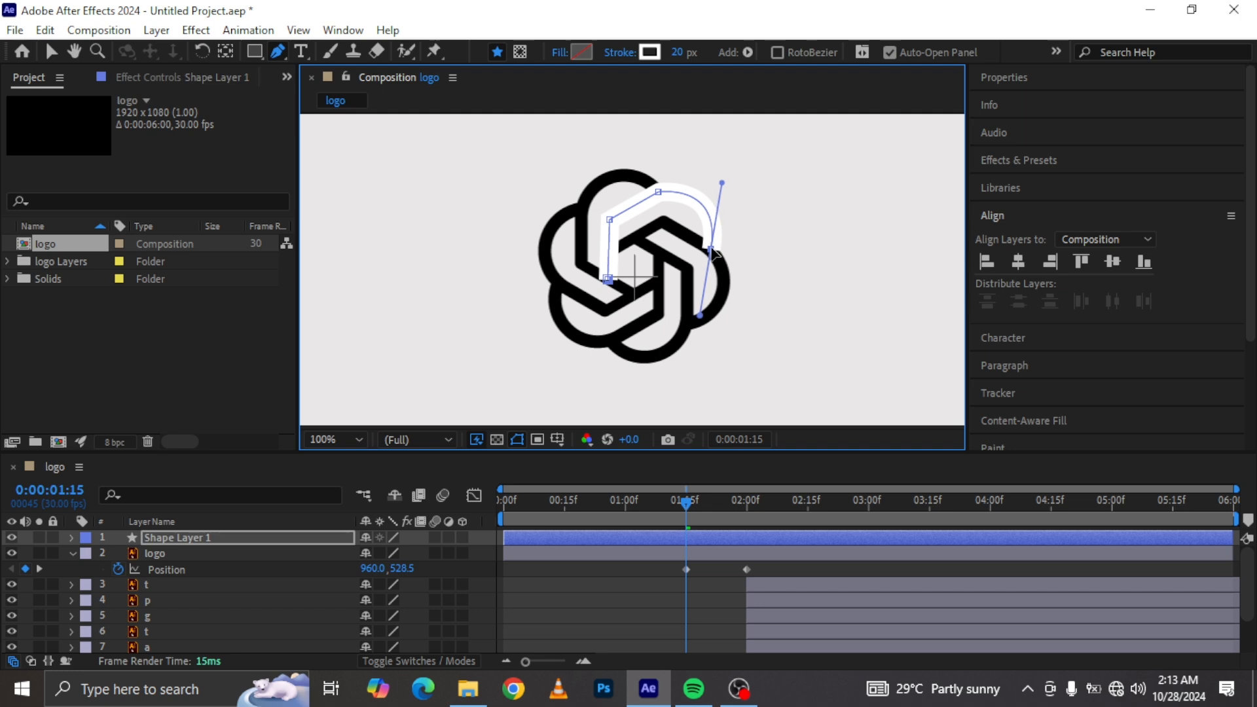
left_click(79, 540)
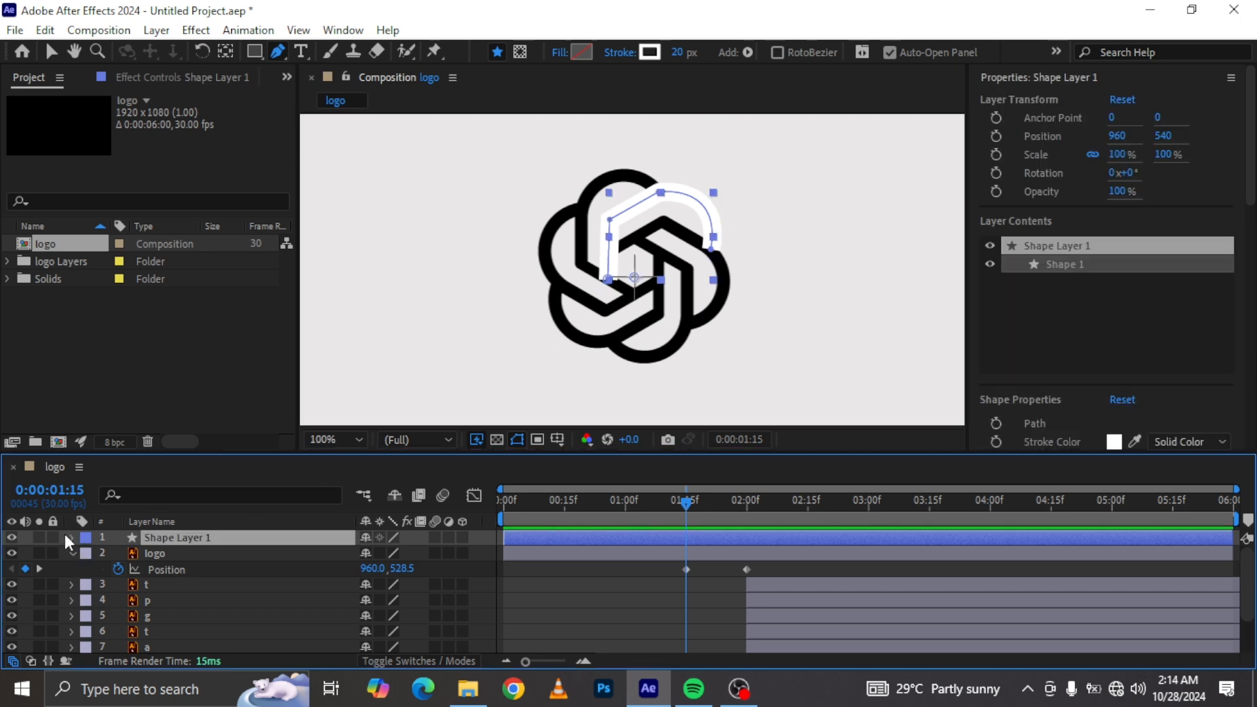
left_click(66, 533)
left_click(68, 532)
left_click(30, 538)
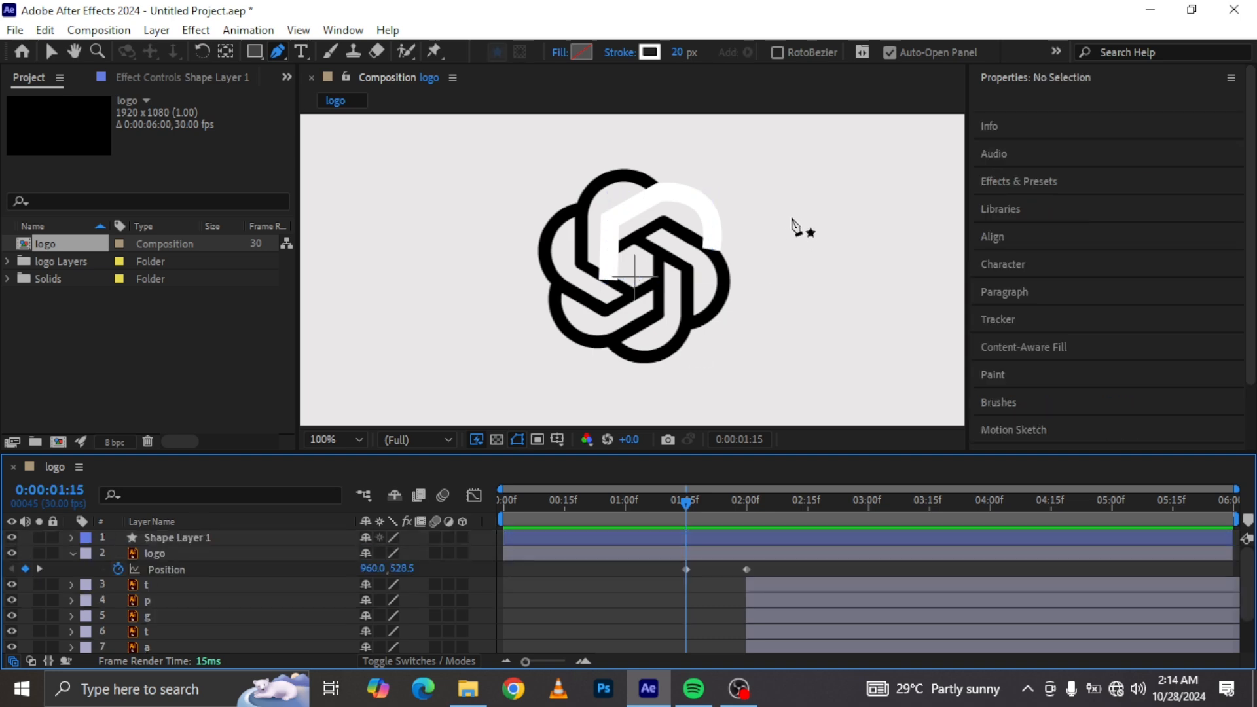
Step: Trace a second stroke path along the icon's right loop as a new shape
left_click(614, 252)
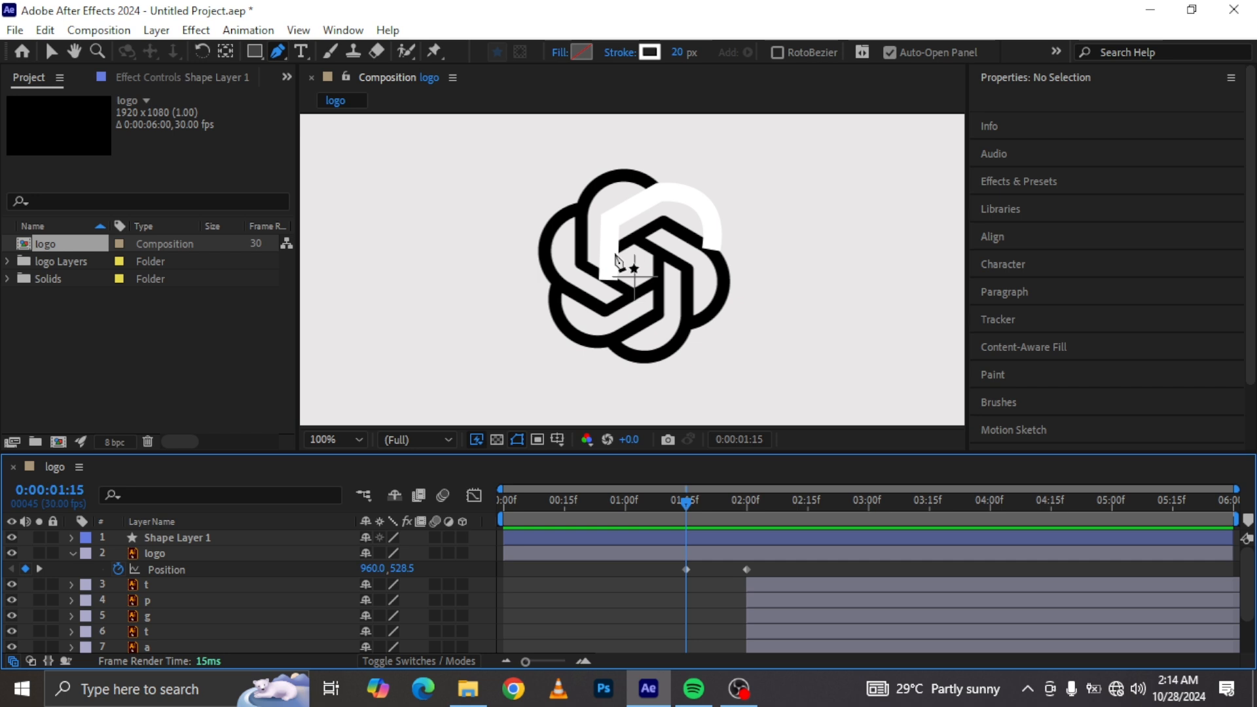
left_click(660, 223)
left_click(712, 250)
left_click_drag(692, 325, 639, 334)
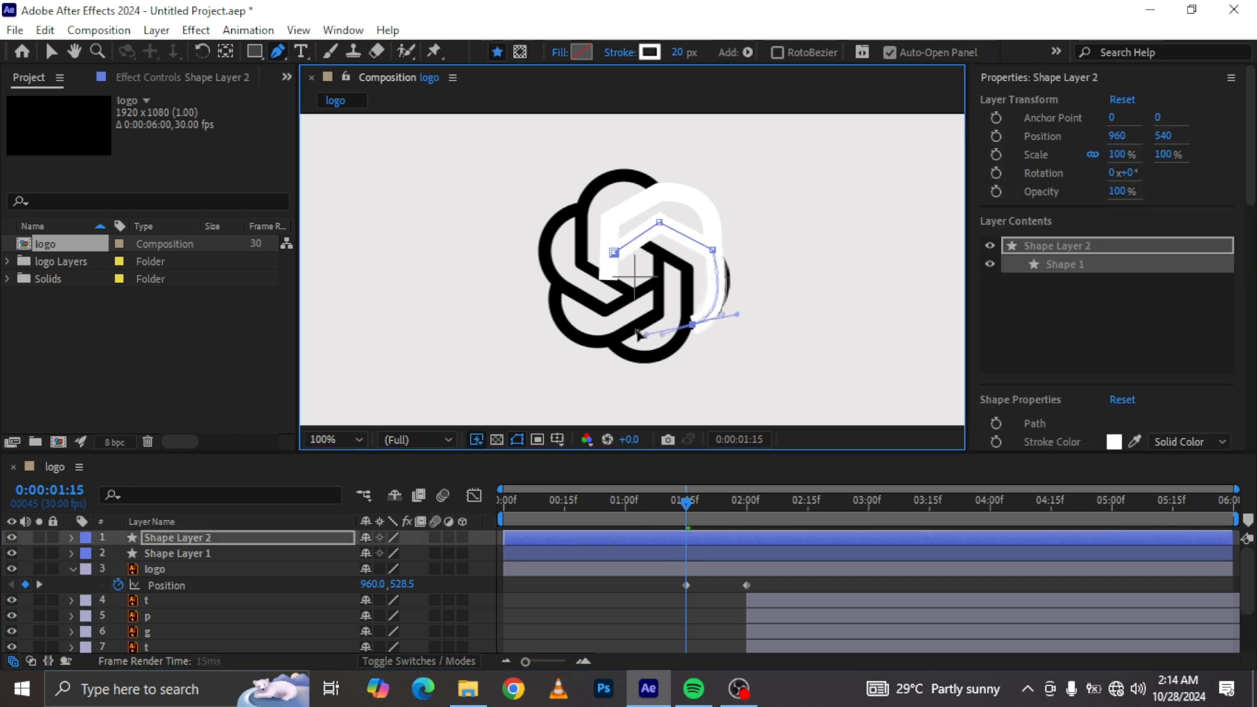
left_click(47, 540)
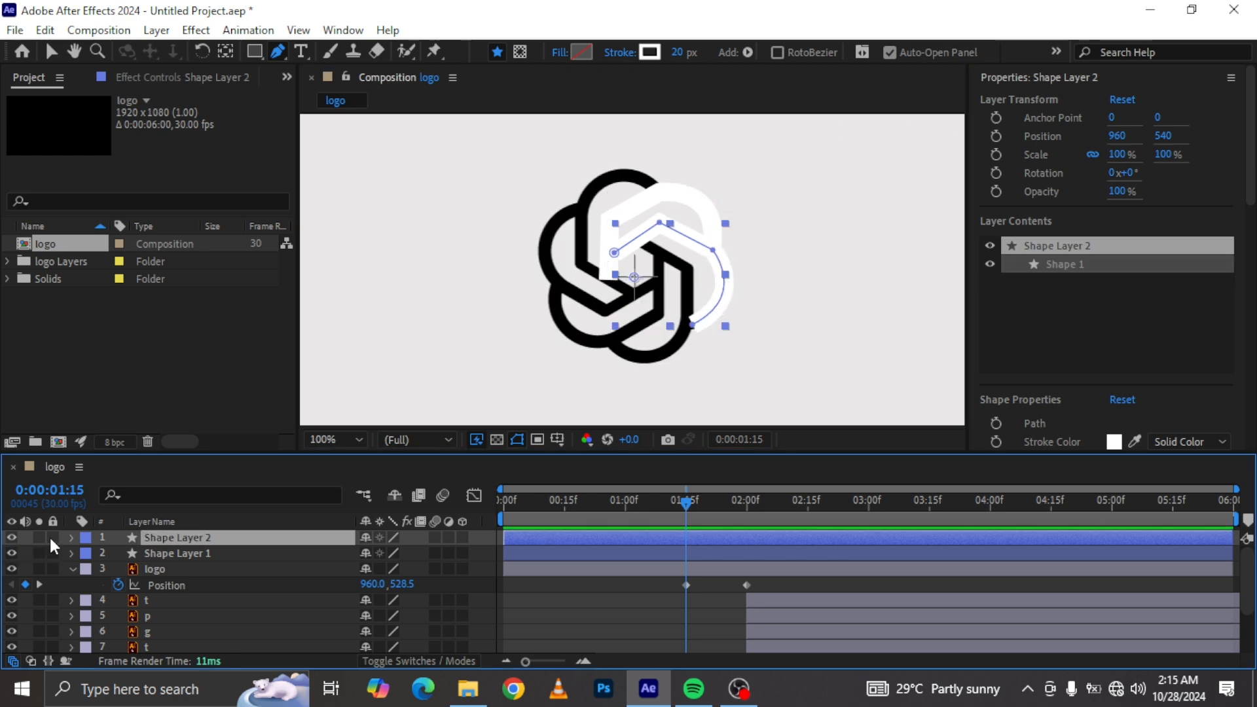
key("F2")
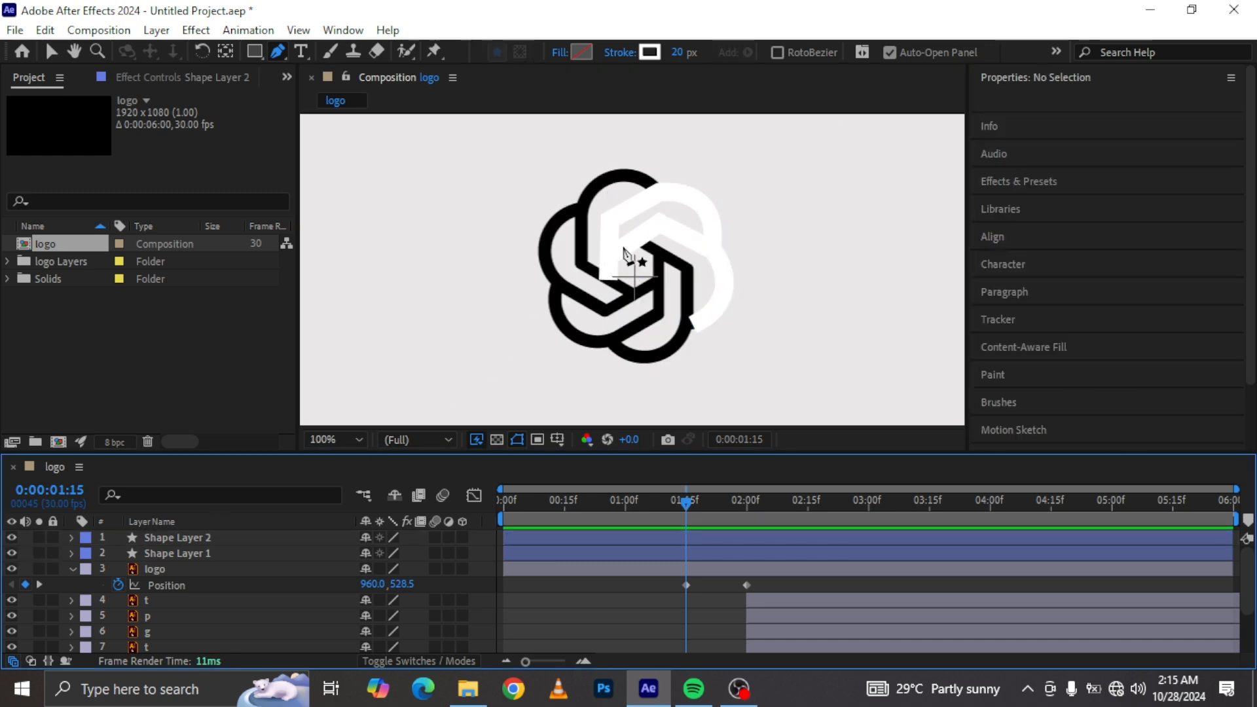
Step: Trace a third stroke path along the icon's lower loop
left_click(644, 244)
left_click(687, 269)
left_click(688, 322)
left_click_drag(612, 341, 549, 292)
key("F2")
Step: Trace the remaining icon loops as separate stroke paths until the whole logo is covered
left_click(658, 261)
left_click(661, 277)
left_click(605, 309)
left_click(552, 277)
mouse_move(582, 209)
left_mouse_down()
mouse_move(633, 189)
mouse_move(687, 232)
left_mouse_up()
left_click(29, 535)
left_click(633, 292)
left_click(582, 263)
left_click(582, 205)
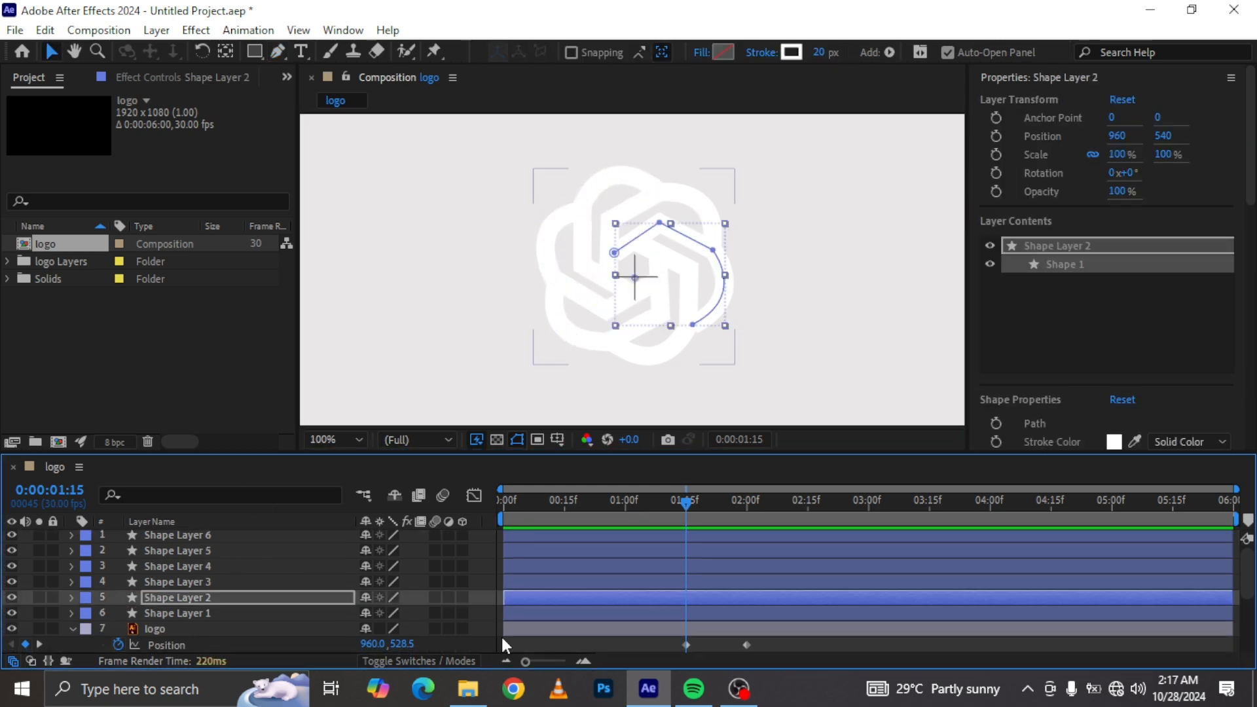
Step: Move the second traced path into the first shape layer and delete its emptied layer
left_click(71, 597)
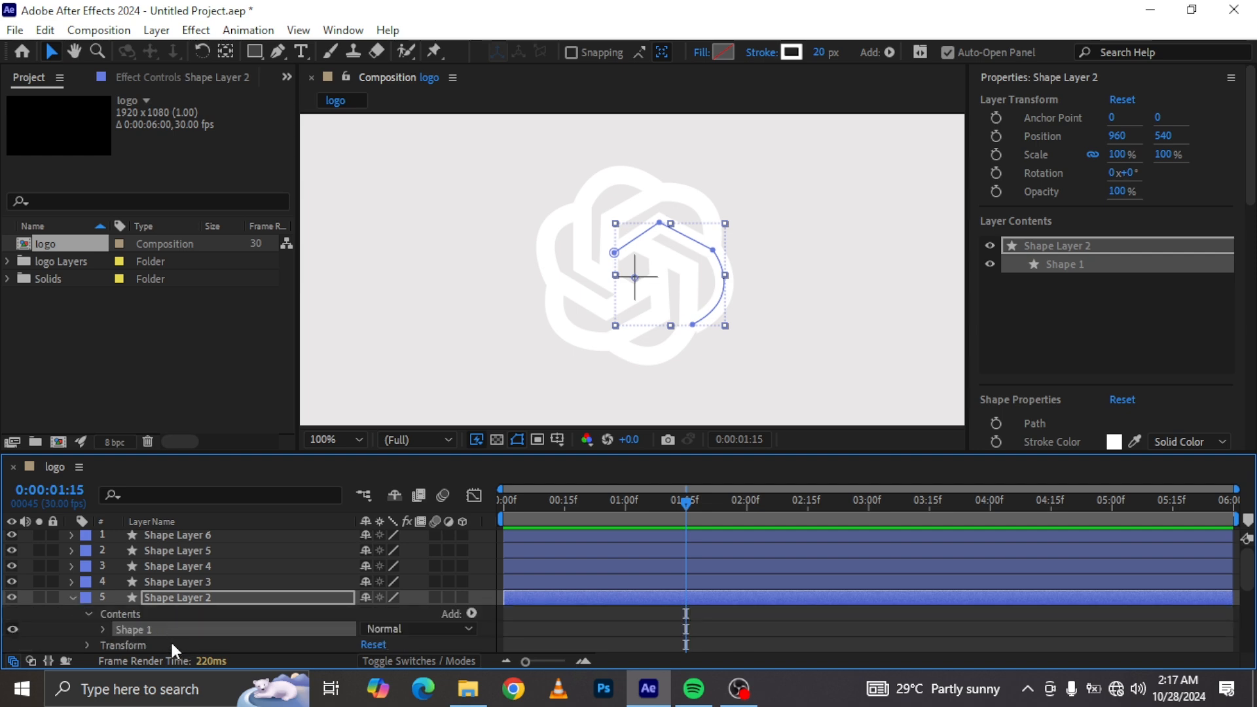
scroll(174, 600, "down", 3)
left_click(163, 564)
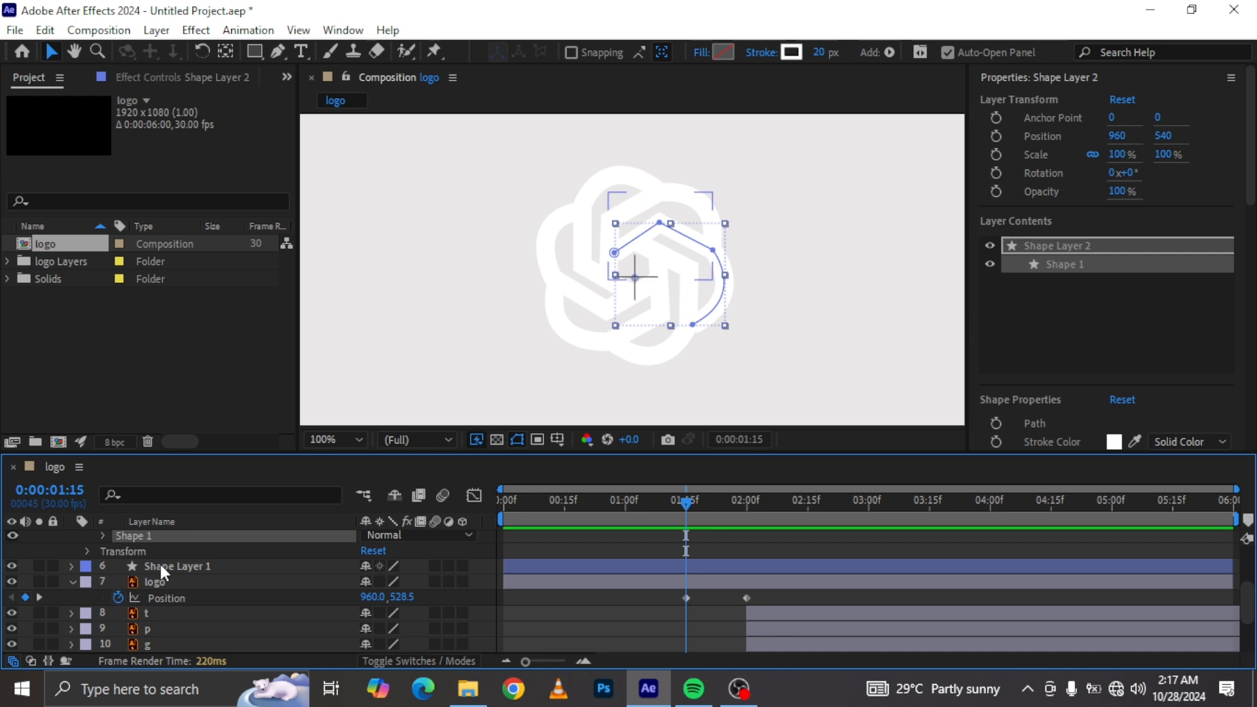
left_click(72, 565)
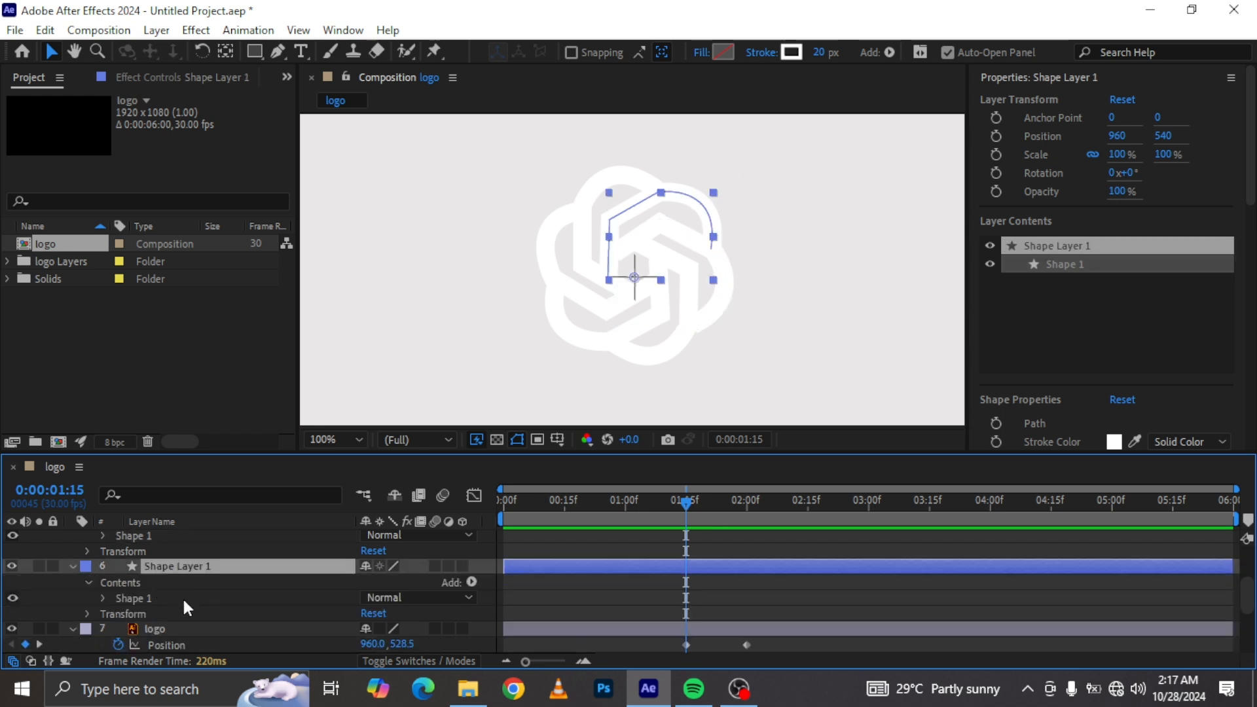
key("ctrl+v")
scroll(174, 603, "up", 3)
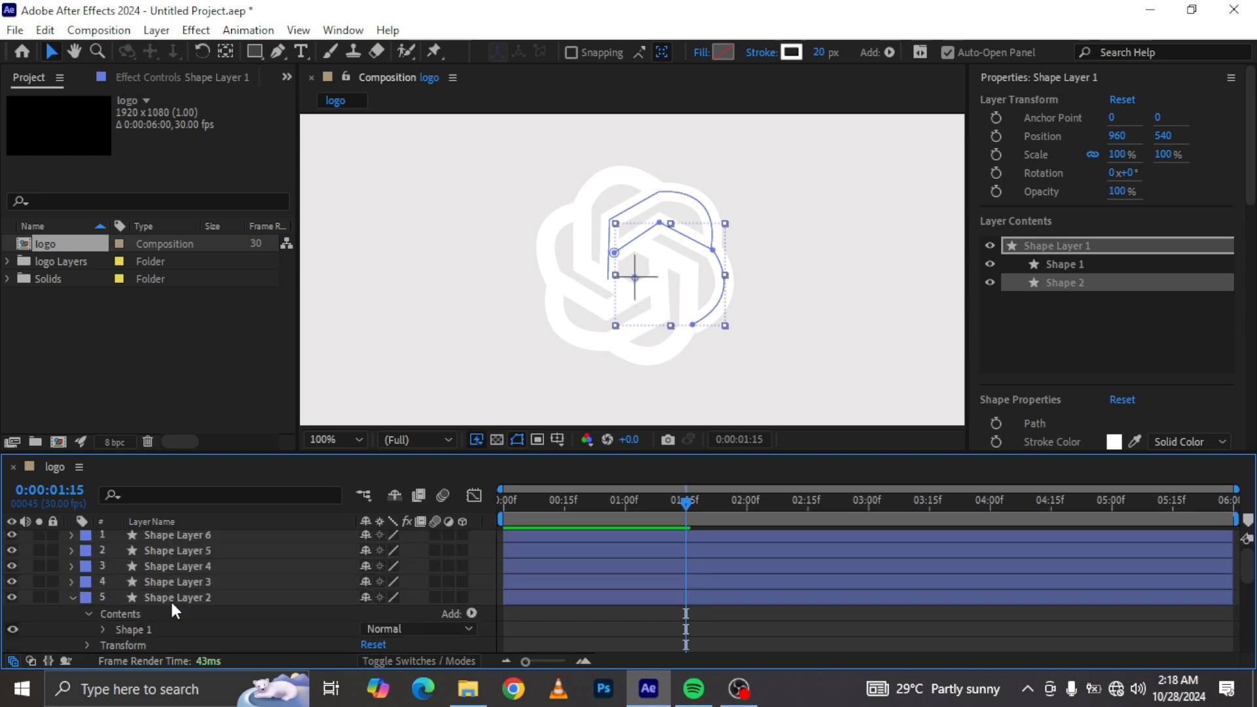
left_click(172, 597)
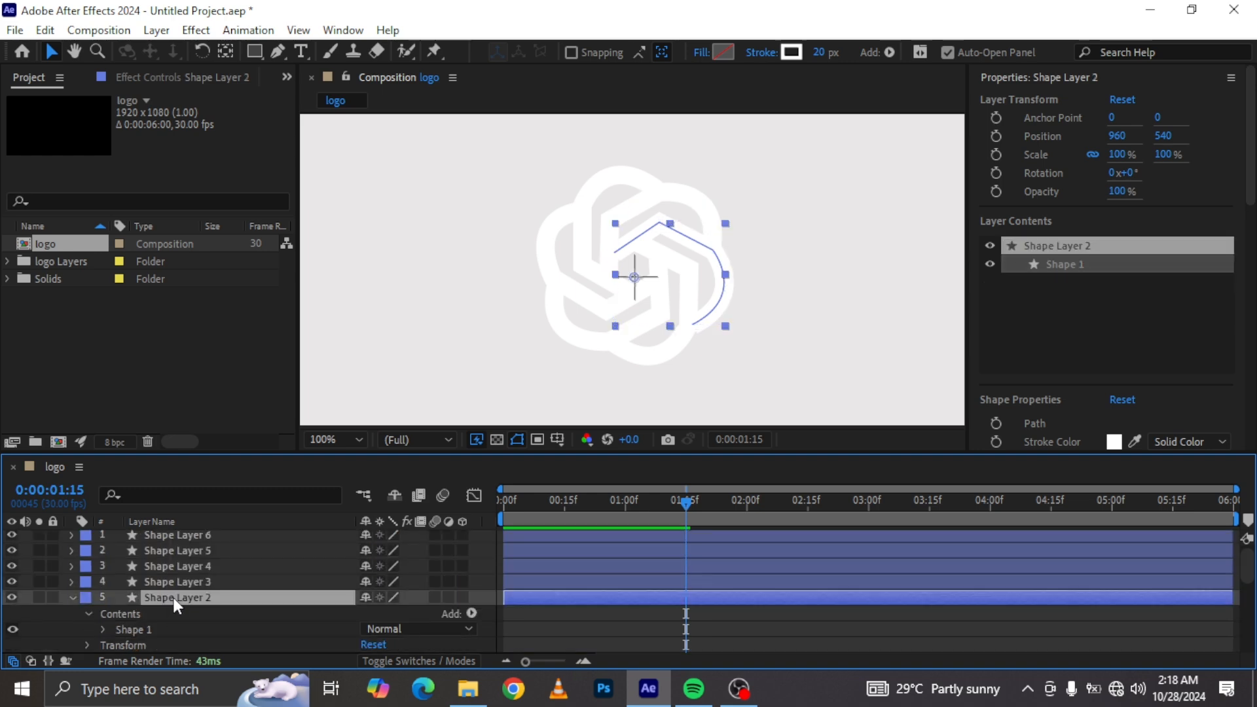
key("Delete")
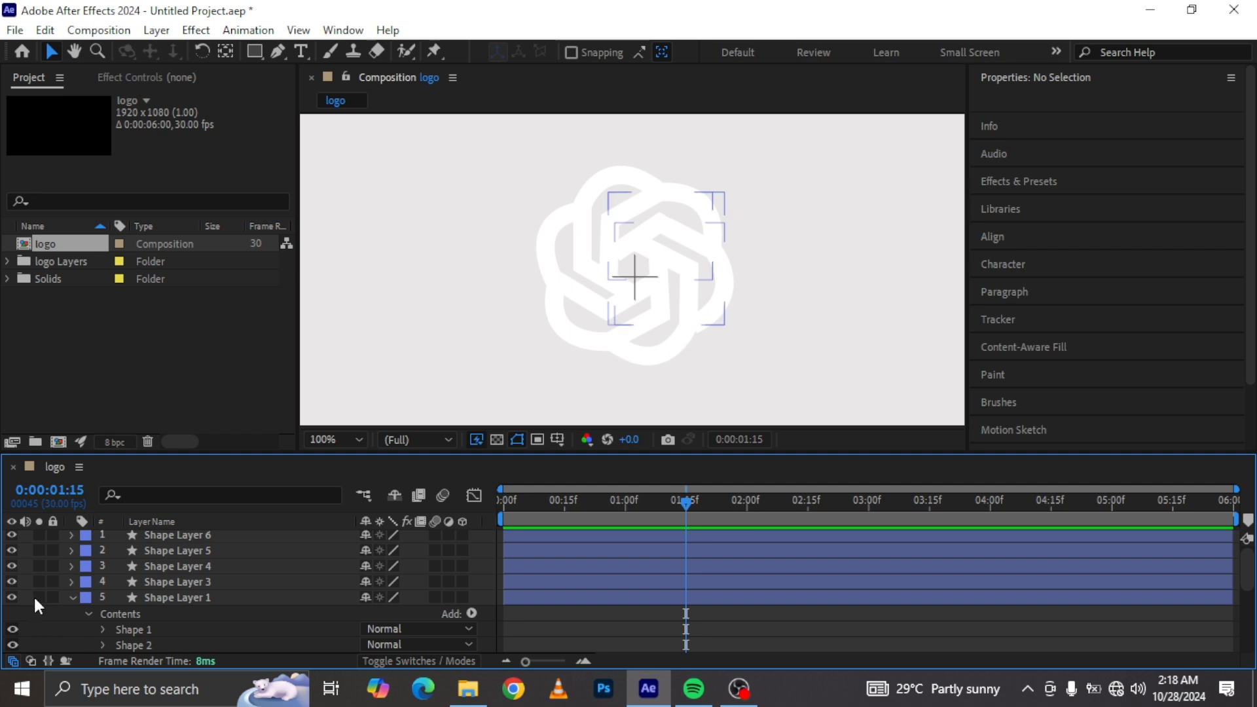
Step: Cut the next traced path into the first shape layer and delete the emptied layer
left_click(71, 581)
left_click(134, 614)
key("ctrl+x")
left_click(157, 629)
key("ctrl+v")
left_click(195, 582)
key("Delete")
Step: Merge all remaining traced paths into the single shape layer, deleting each emptied layer
left_click(72, 566)
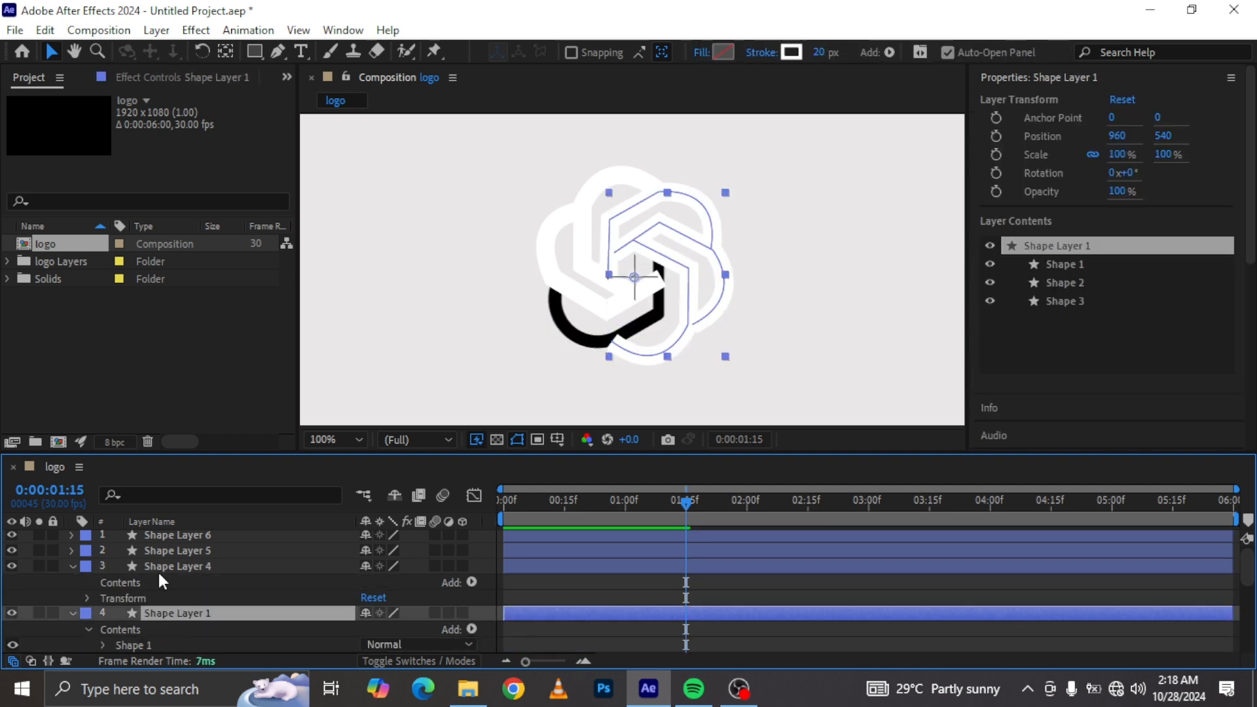
key("ctrl+v")
left_click(164, 568)
key("Delete")
left_click(172, 551)
left_click(72, 551)
left_click(87, 567)
left_click(146, 582)
key("ctrl+x")
left_click(190, 582)
key("ctrl+v")
left_click(186, 534)
key("Delete")
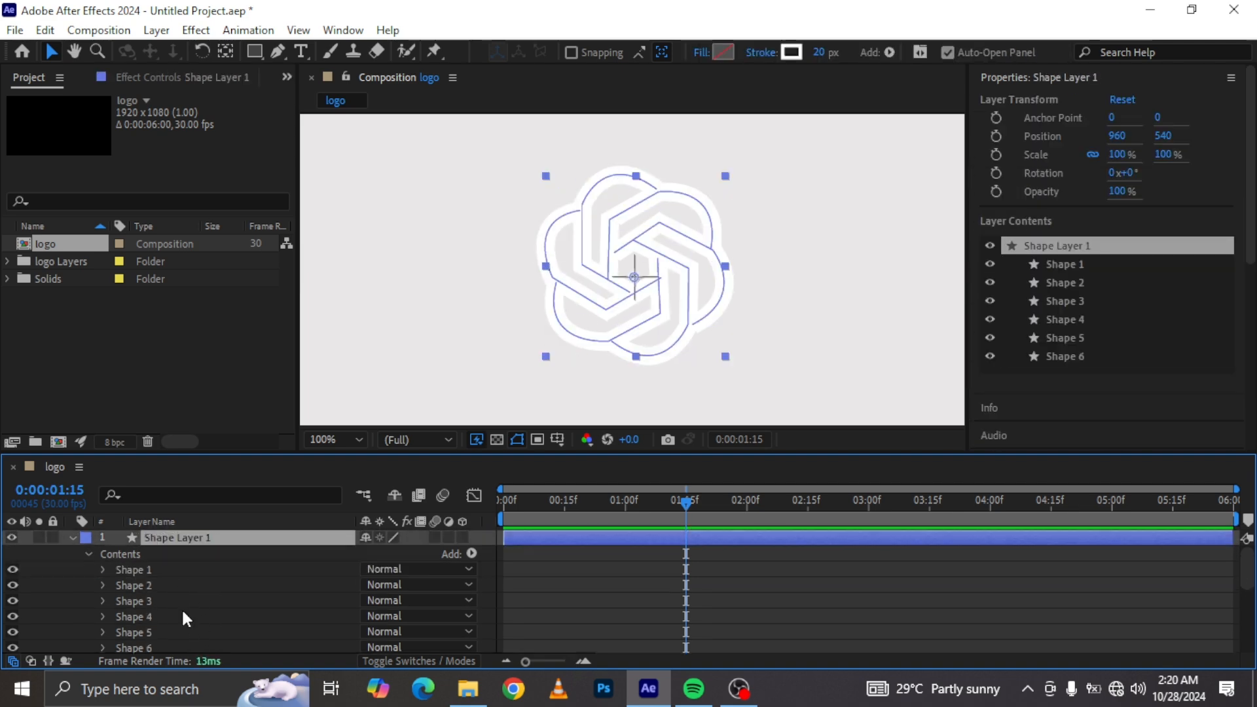
Step: Add a Trim Paths operator to the combined shape layer and expand its properties
left_click(85, 553)
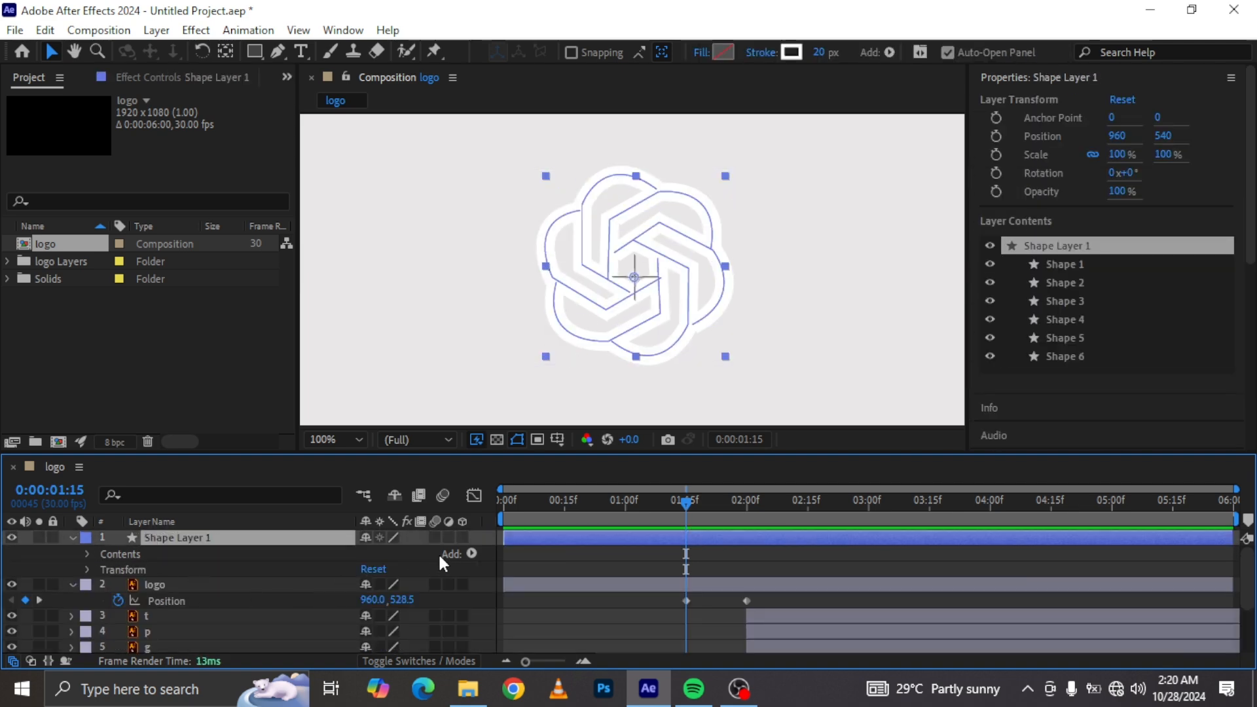
left_click(470, 554)
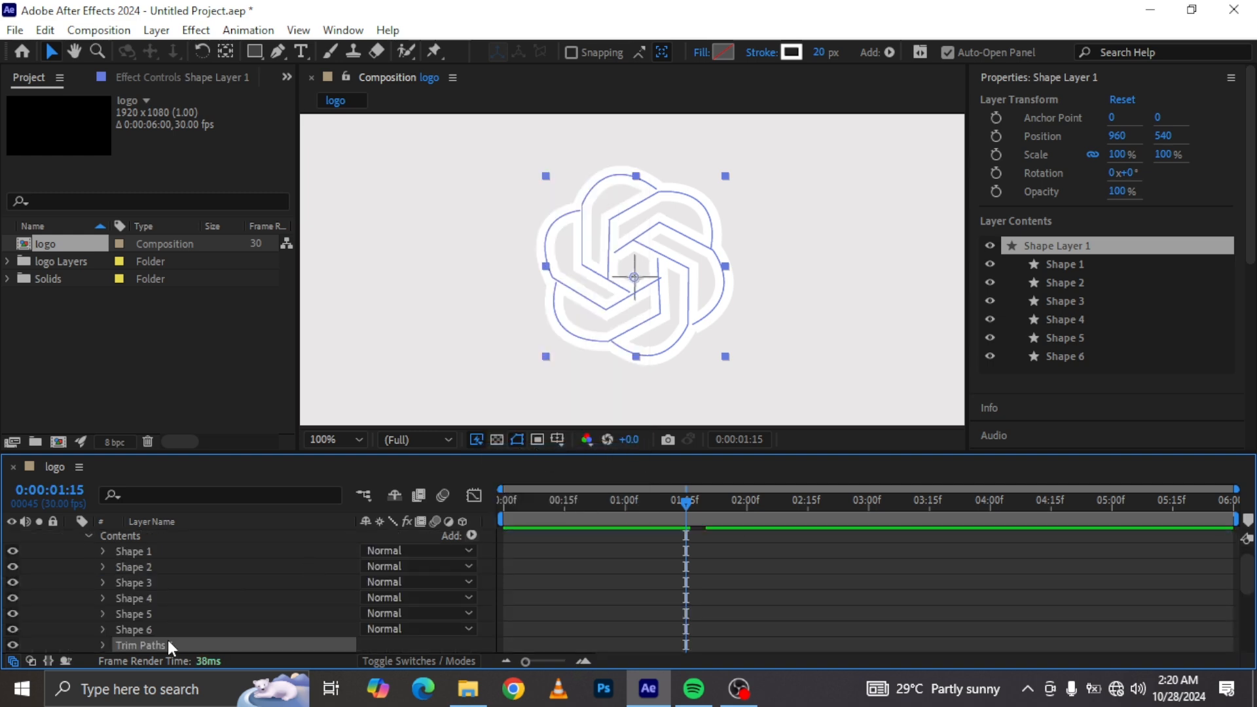
scroll(85, 596, "down", 3)
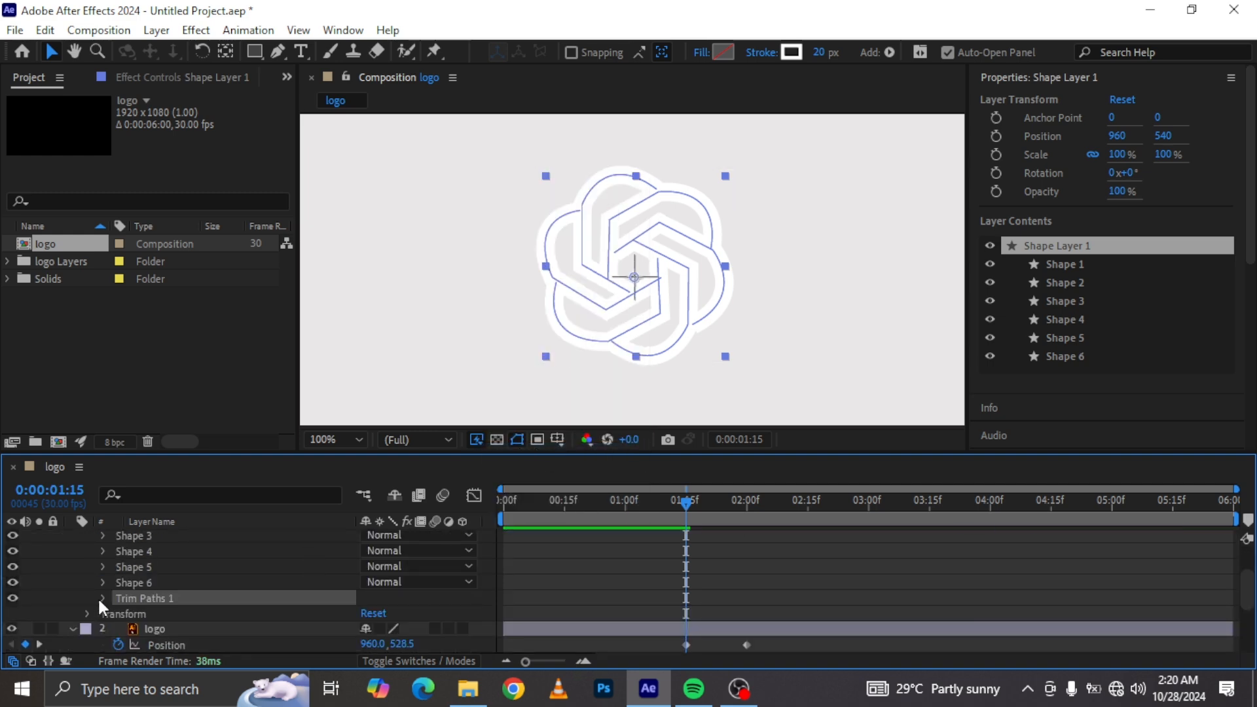
left_click(101, 598)
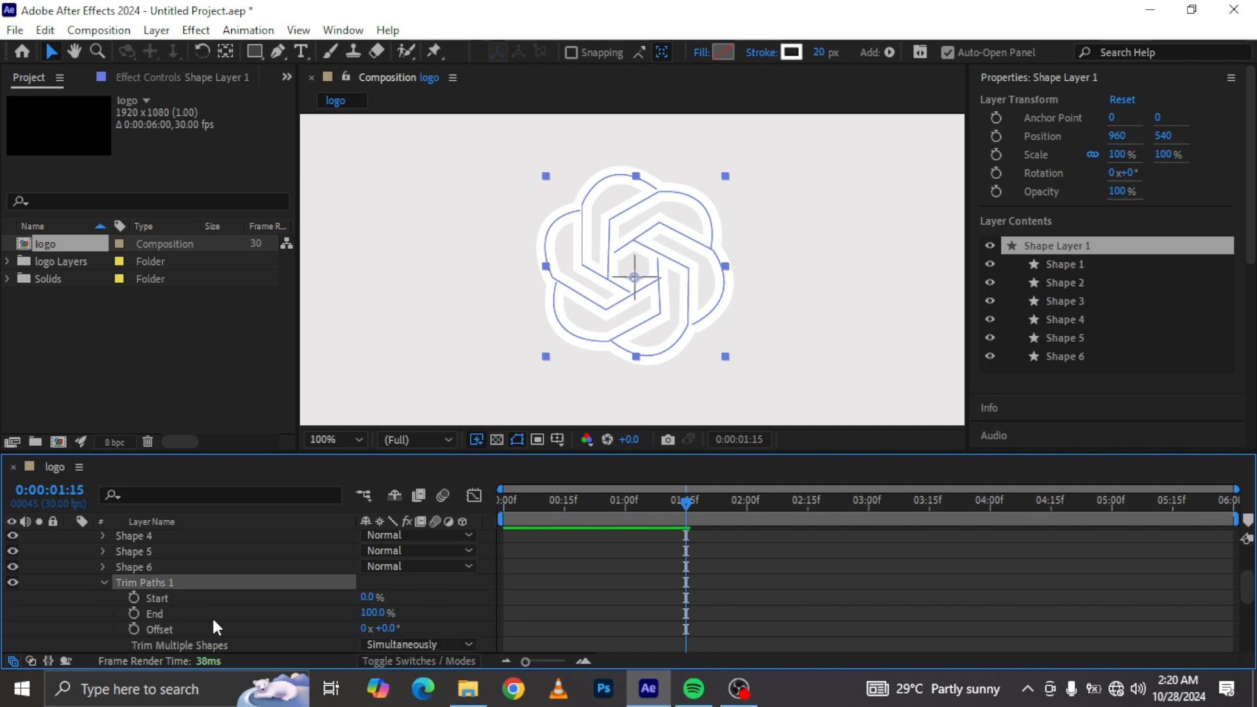
Step: Keyframe the Trim Paths End at 100% at 0:00:00:15 and 0% at 0:00:00:00
left_click(564, 498)
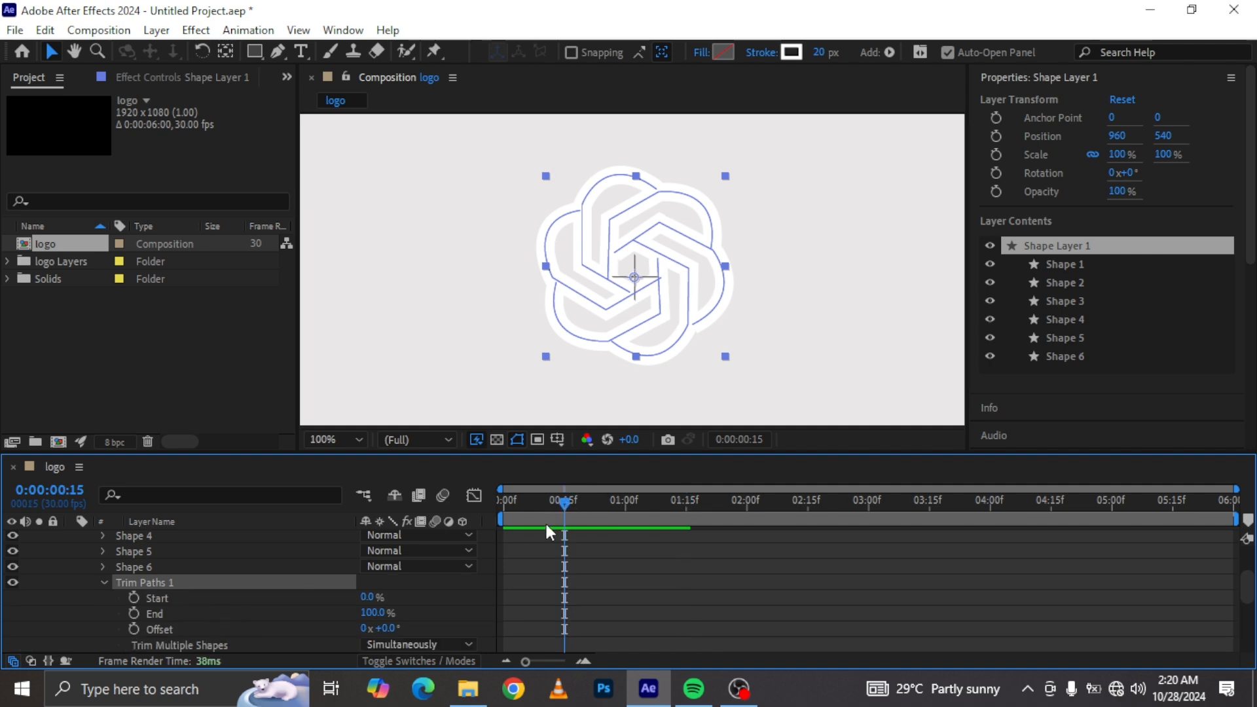
left_click(134, 613)
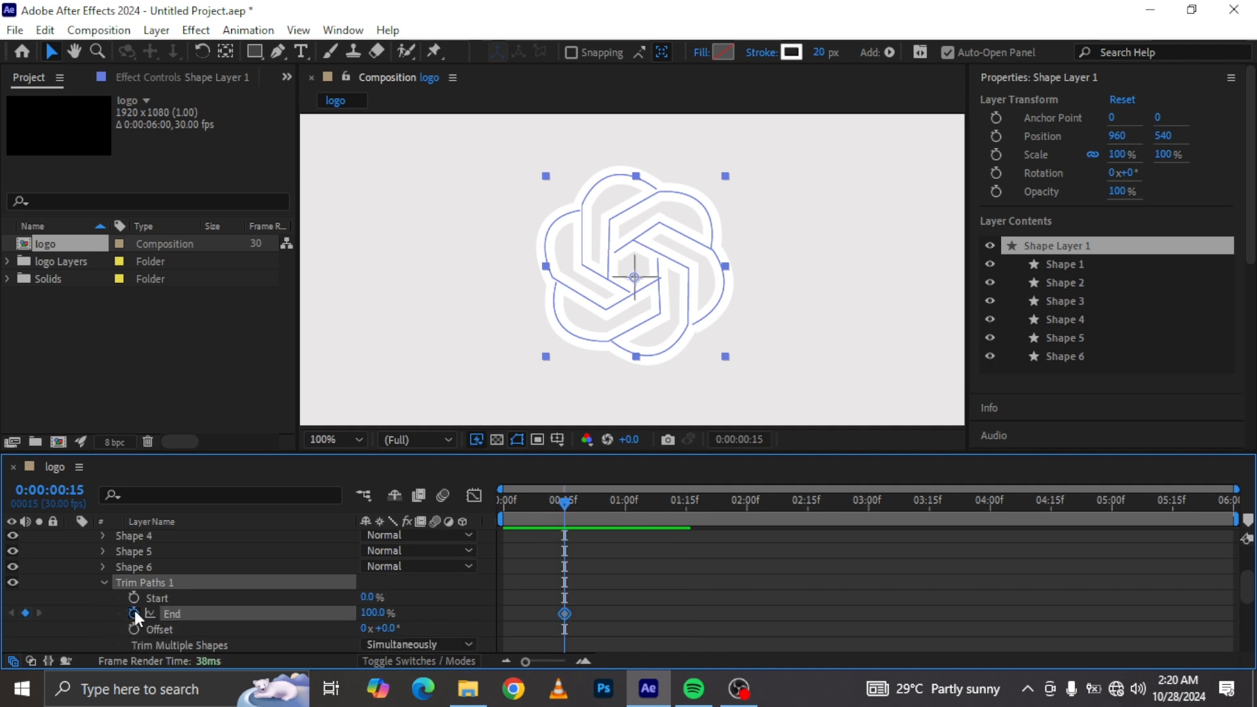
left_click_drag(544, 500, 477, 497)
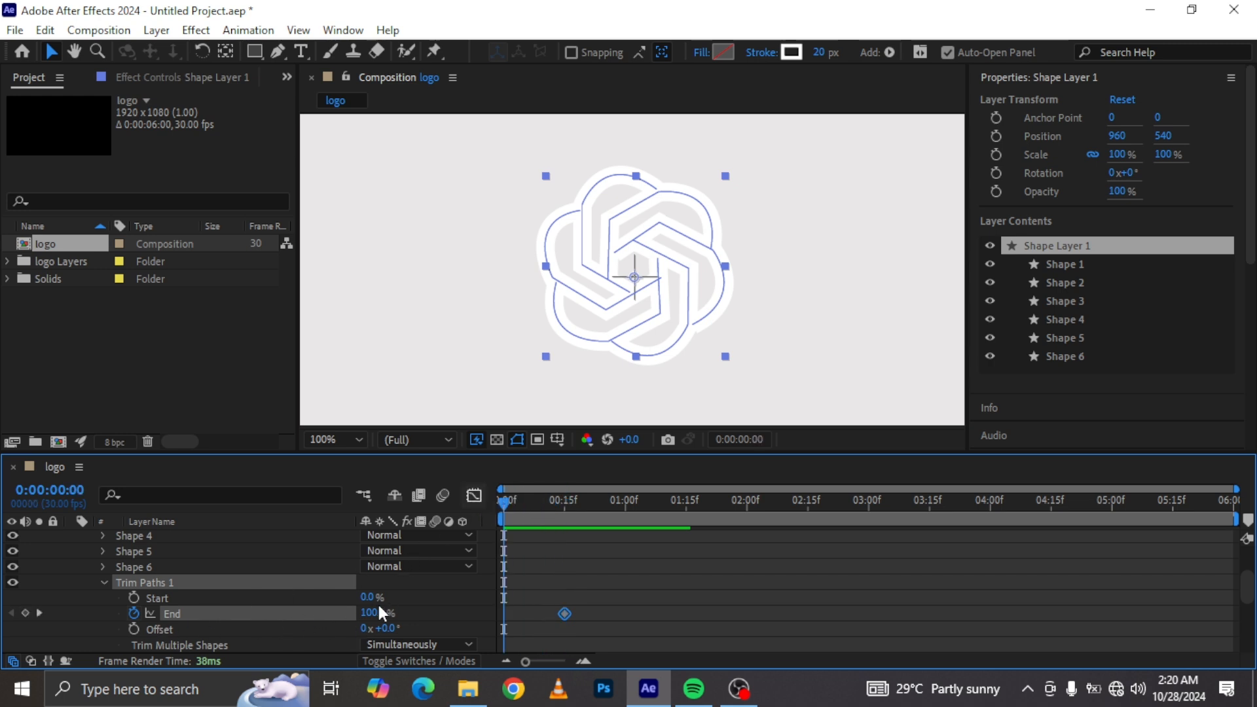
left_click_drag(375, 615, 208, 608)
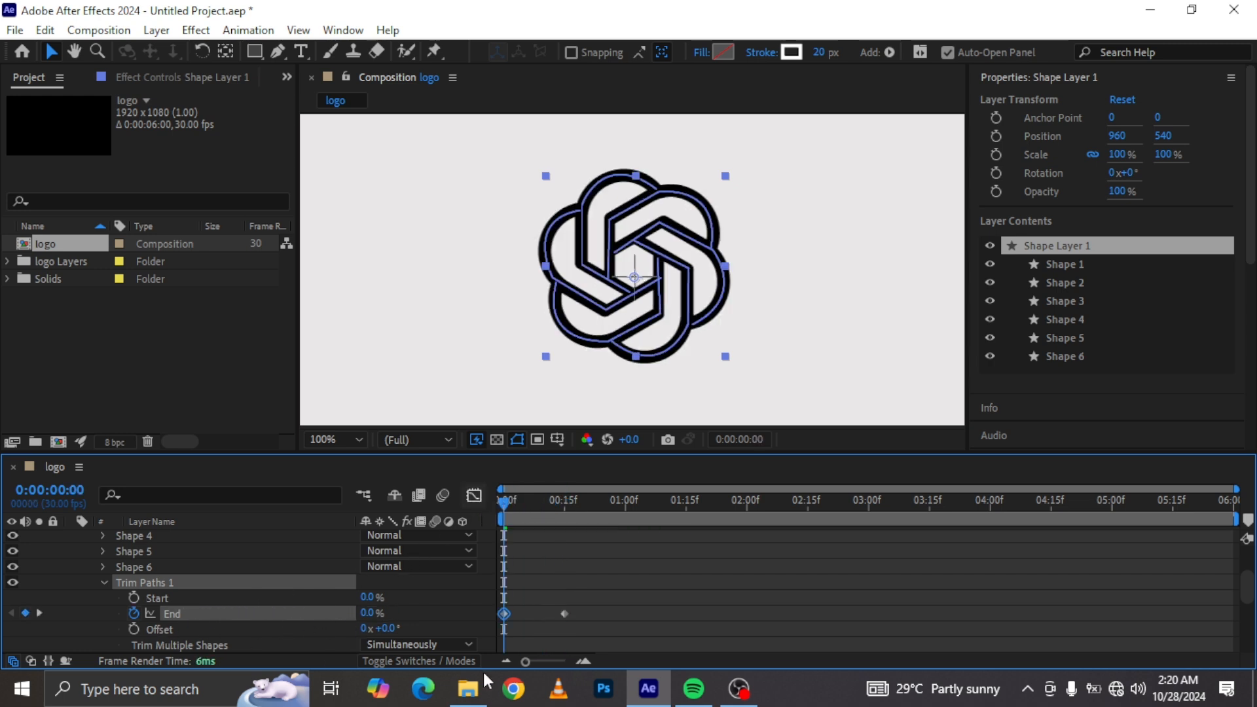
scroll(452, 602, "down", 2)
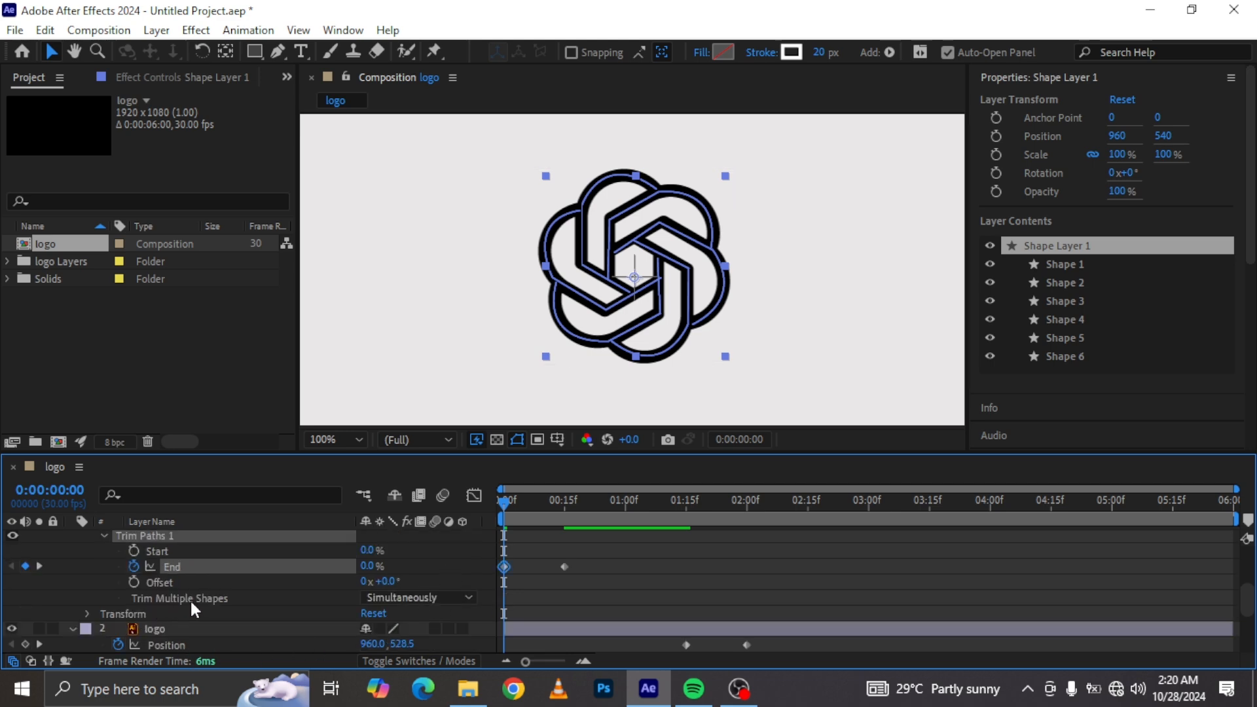
left_click(421, 599)
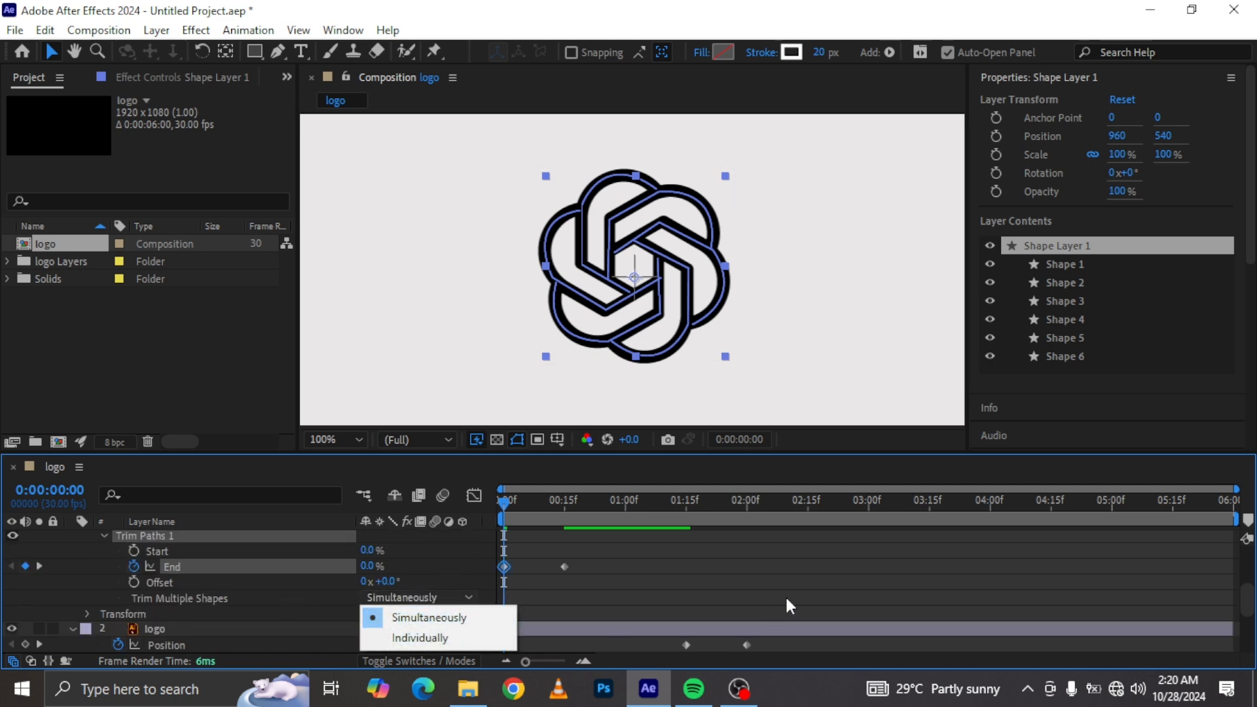
left_click(649, 560)
Step: Preview the trim animation, then set Shape 1's stroke Line Cap to Round Cap
key("space")
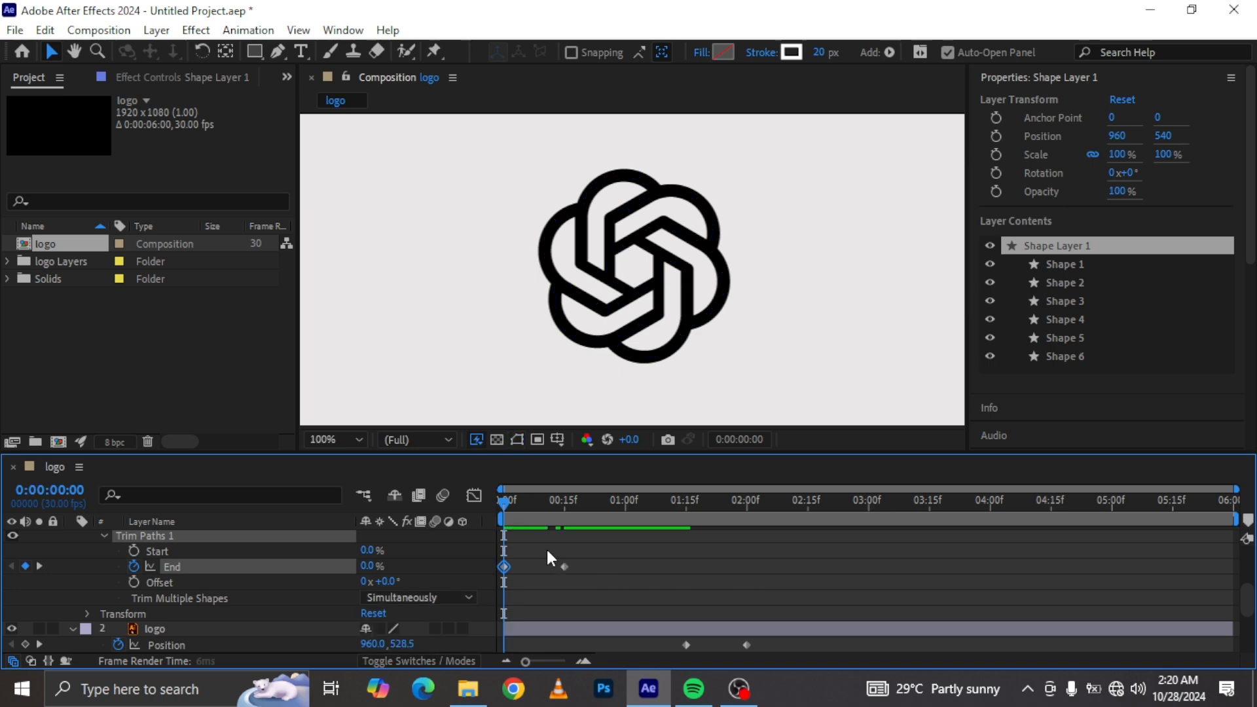
scroll(96, 560, "up", 1)
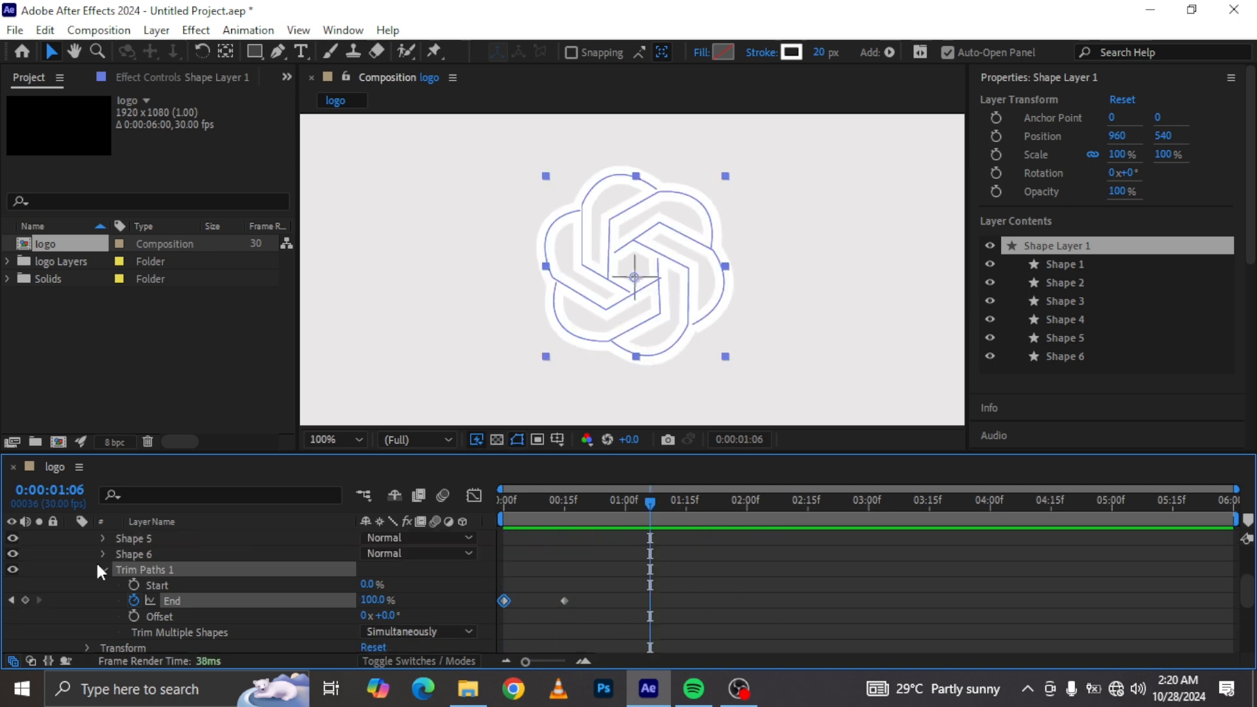
scroll(99, 573, "up", 2)
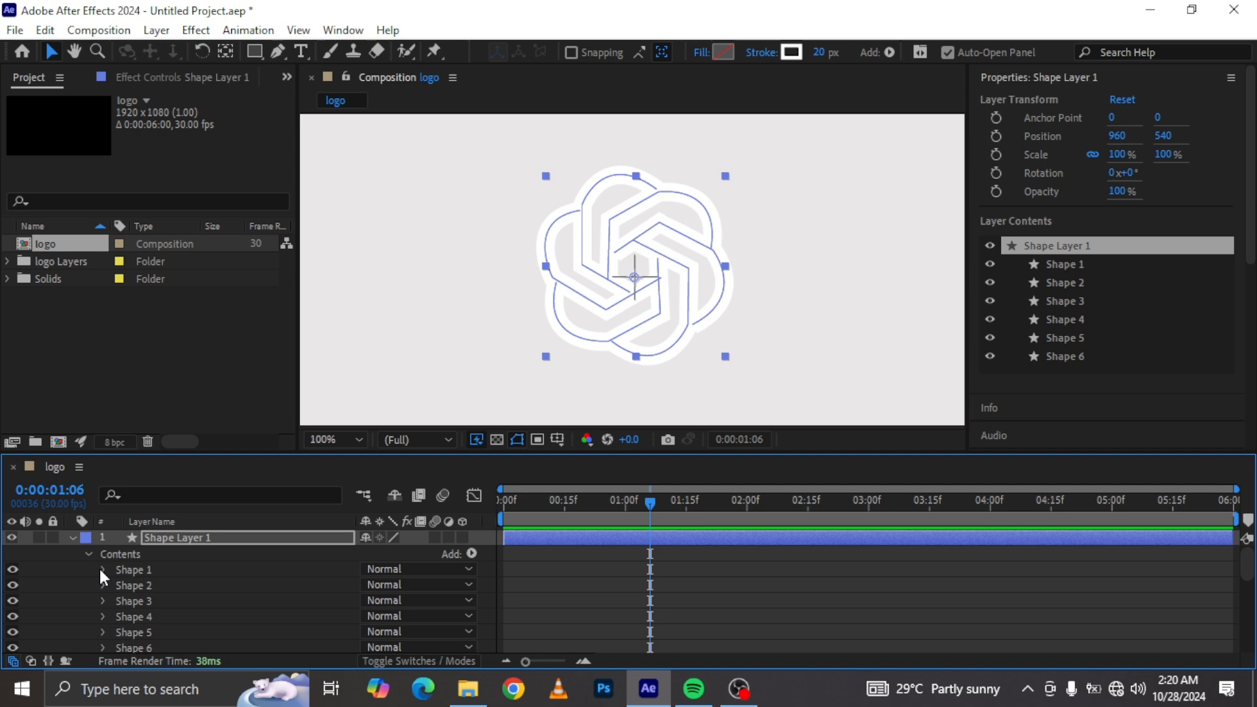
left_click(103, 568)
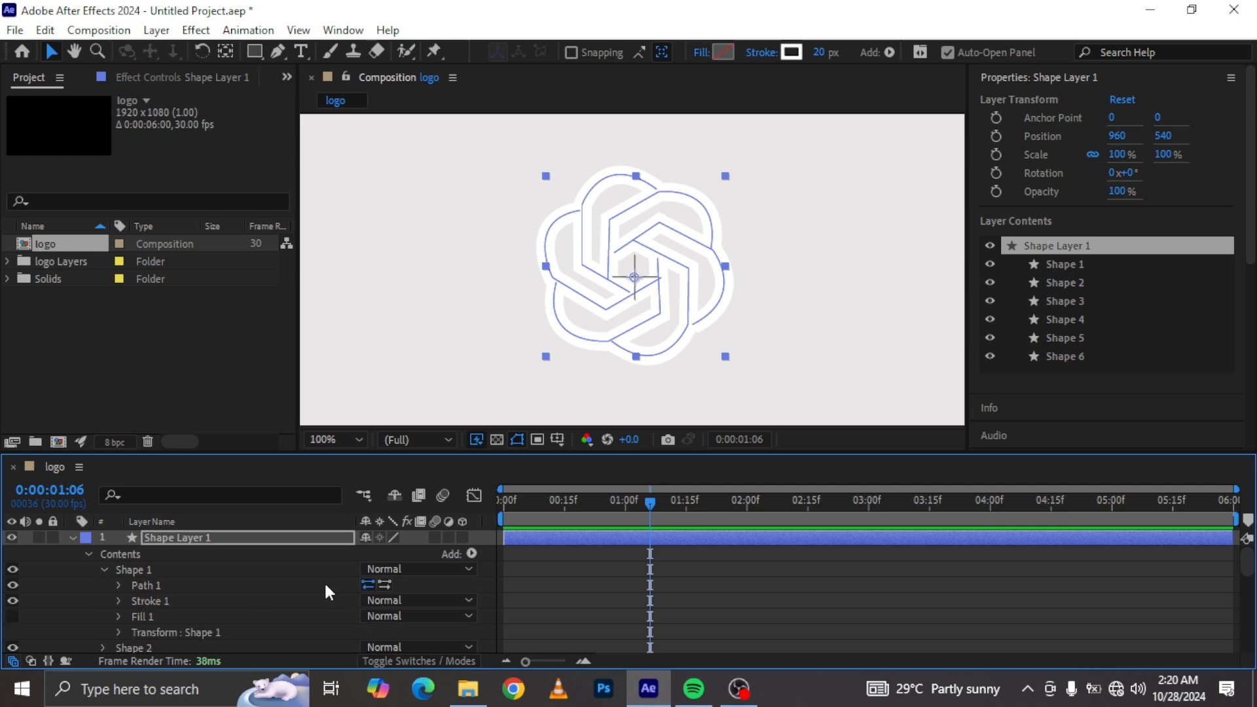
left_click(118, 600)
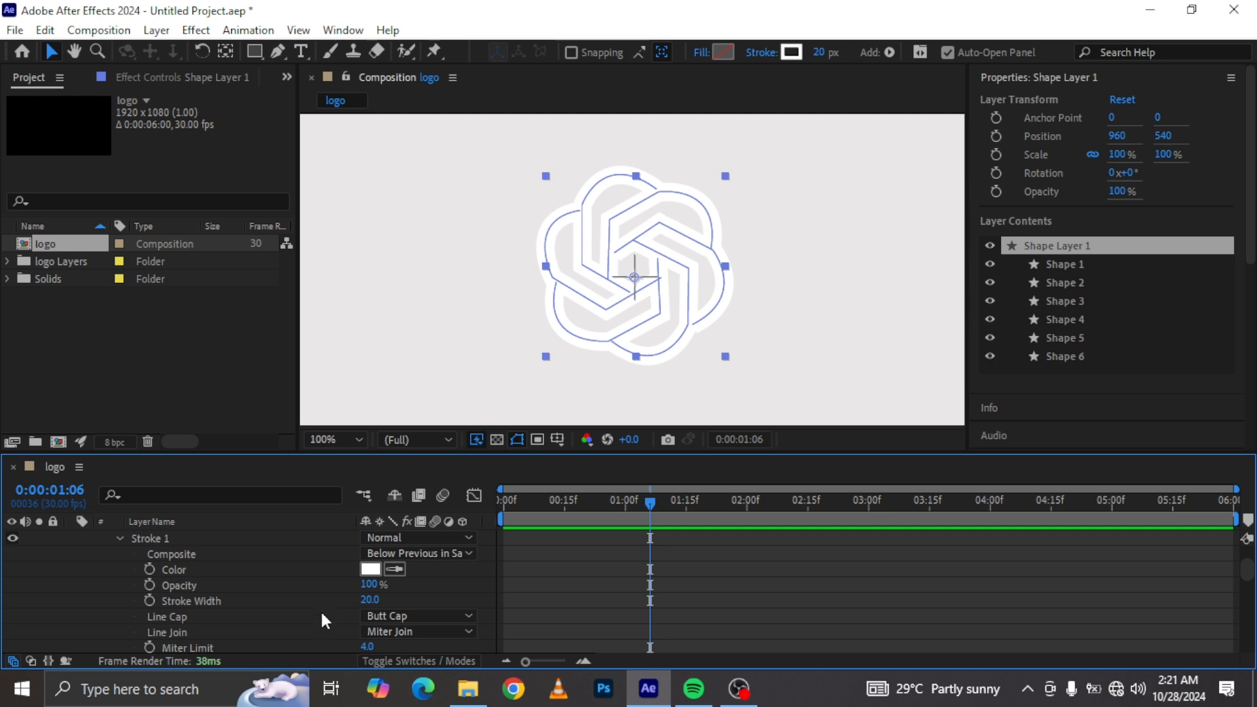
left_click(411, 615)
left_click(427, 577)
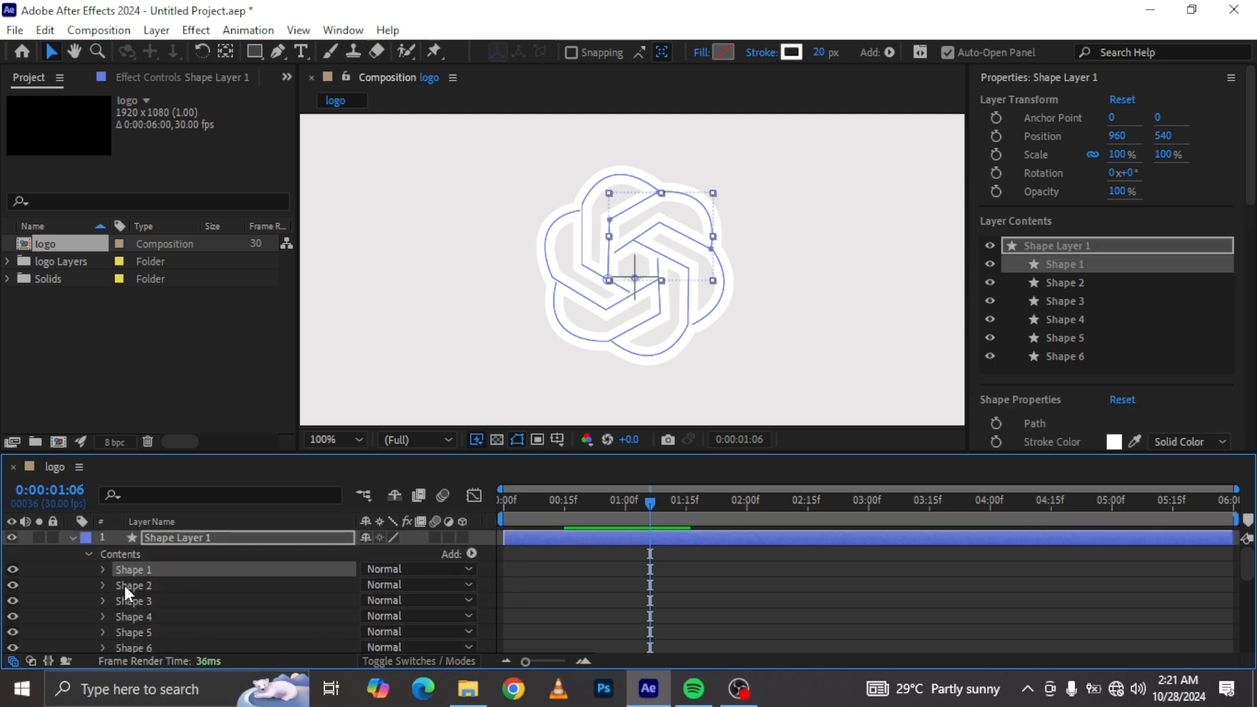
Step: Set the logo layer's track matte to Shape Layer 1
left_click(103, 585)
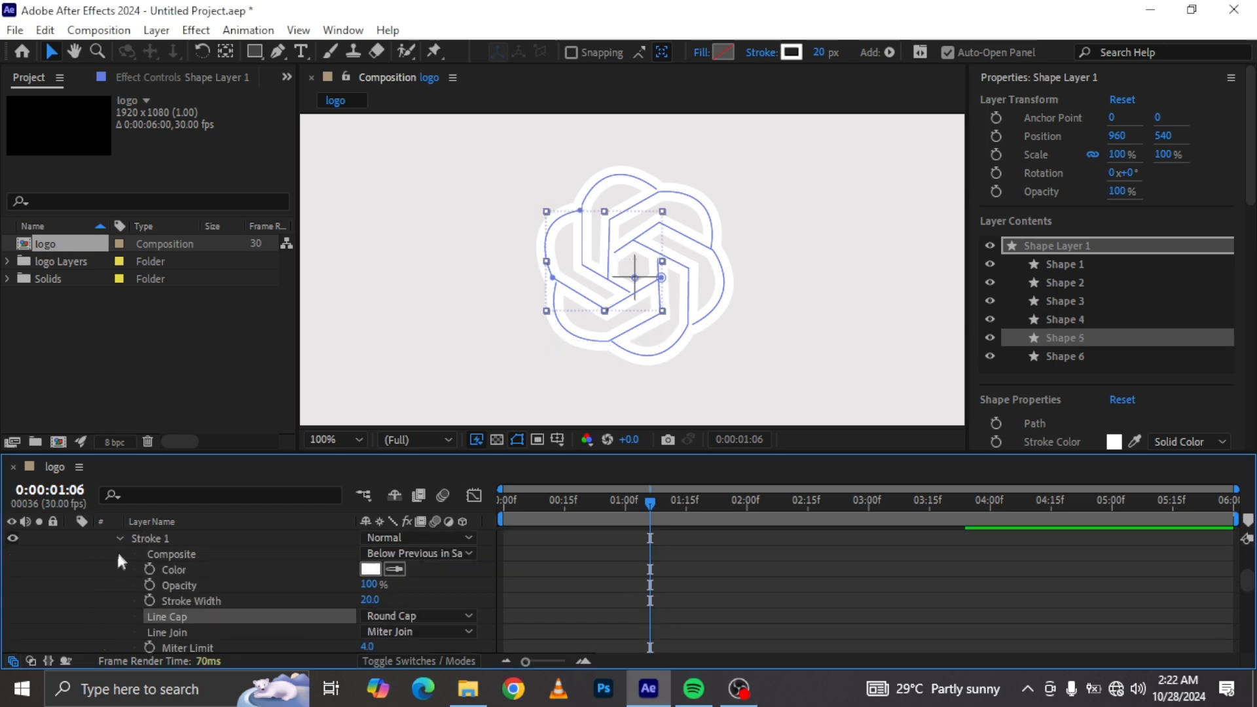
scroll(117, 561, "down", 5)
scroll(105, 576, "up", 5)
left_click(111, 585)
left_click(105, 584)
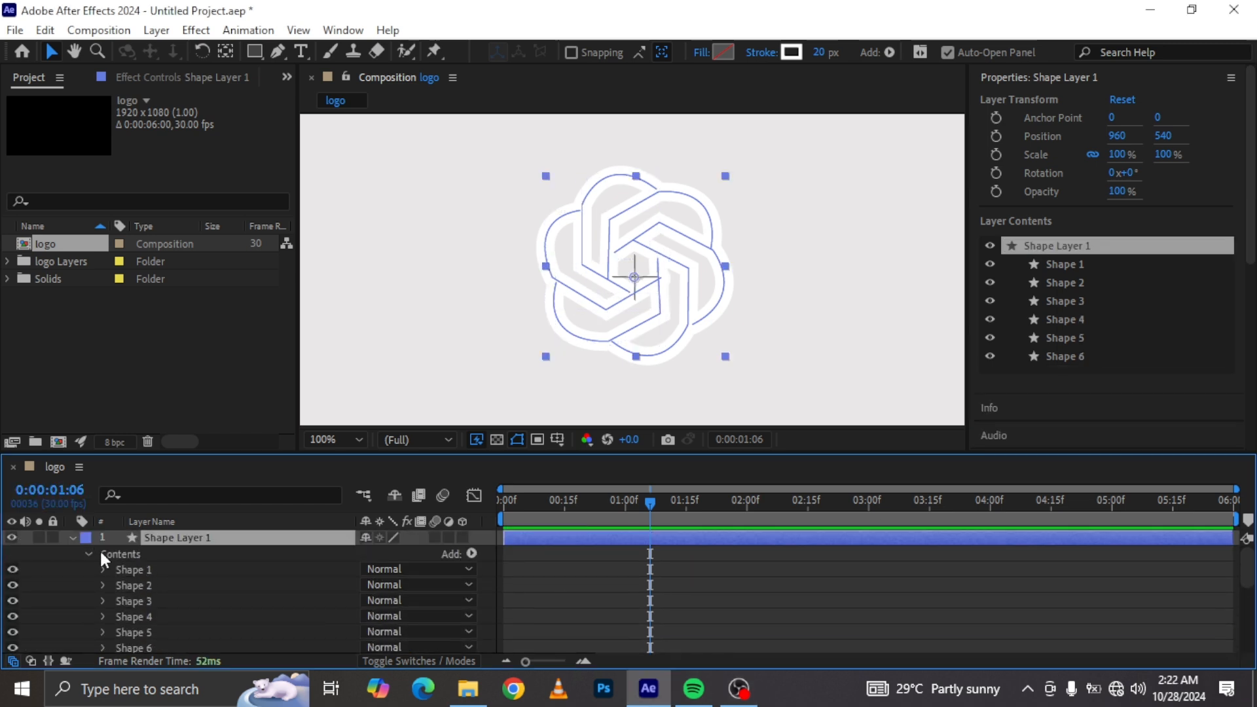
left_click(71, 537)
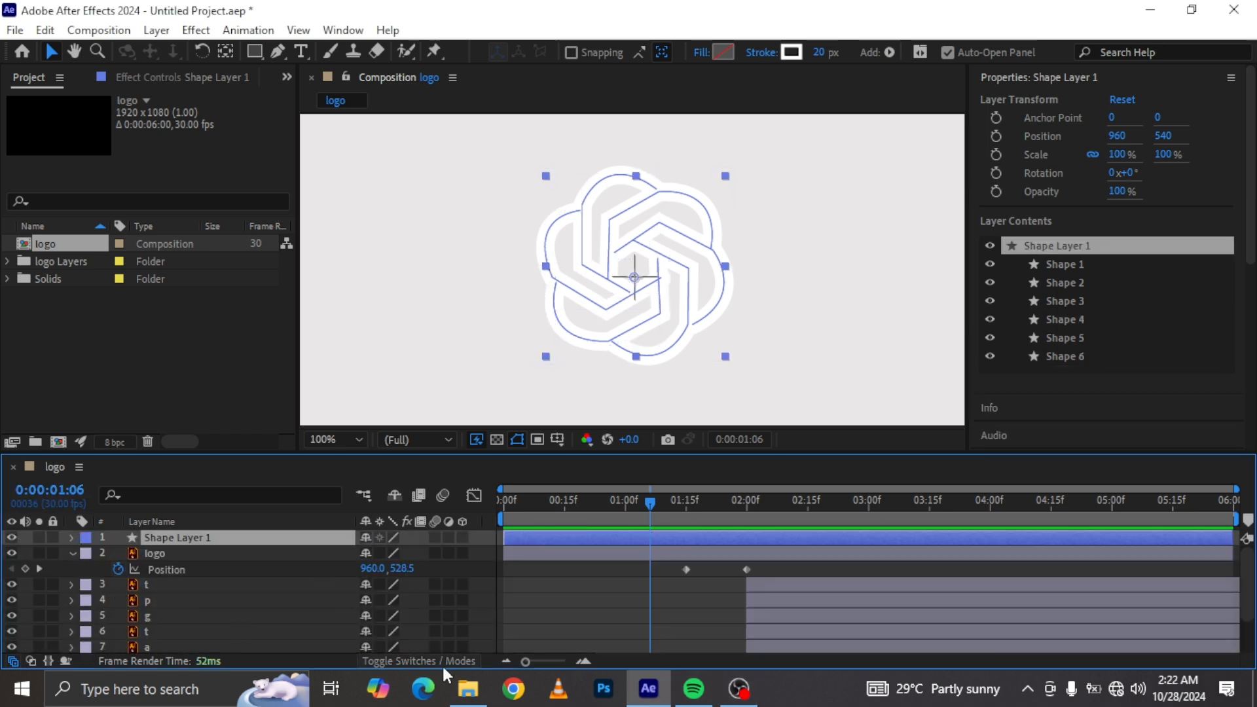
left_click(488, 663)
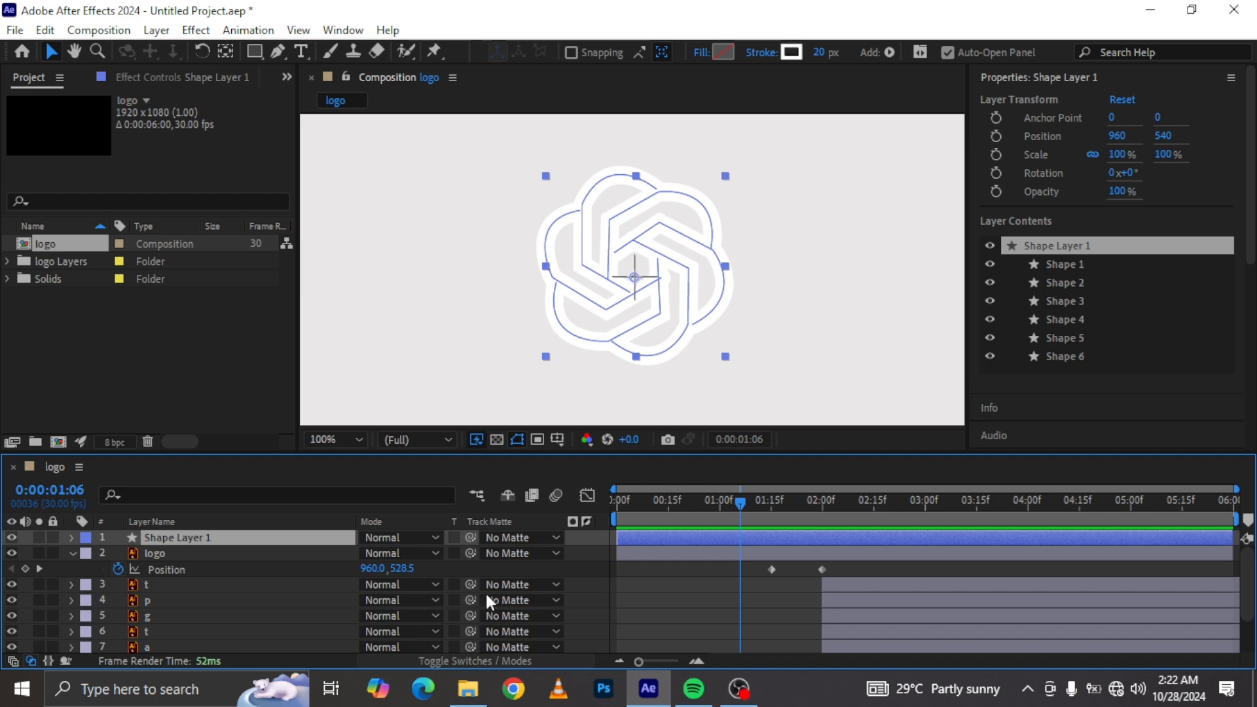
left_click(158, 554)
left_click(532, 553)
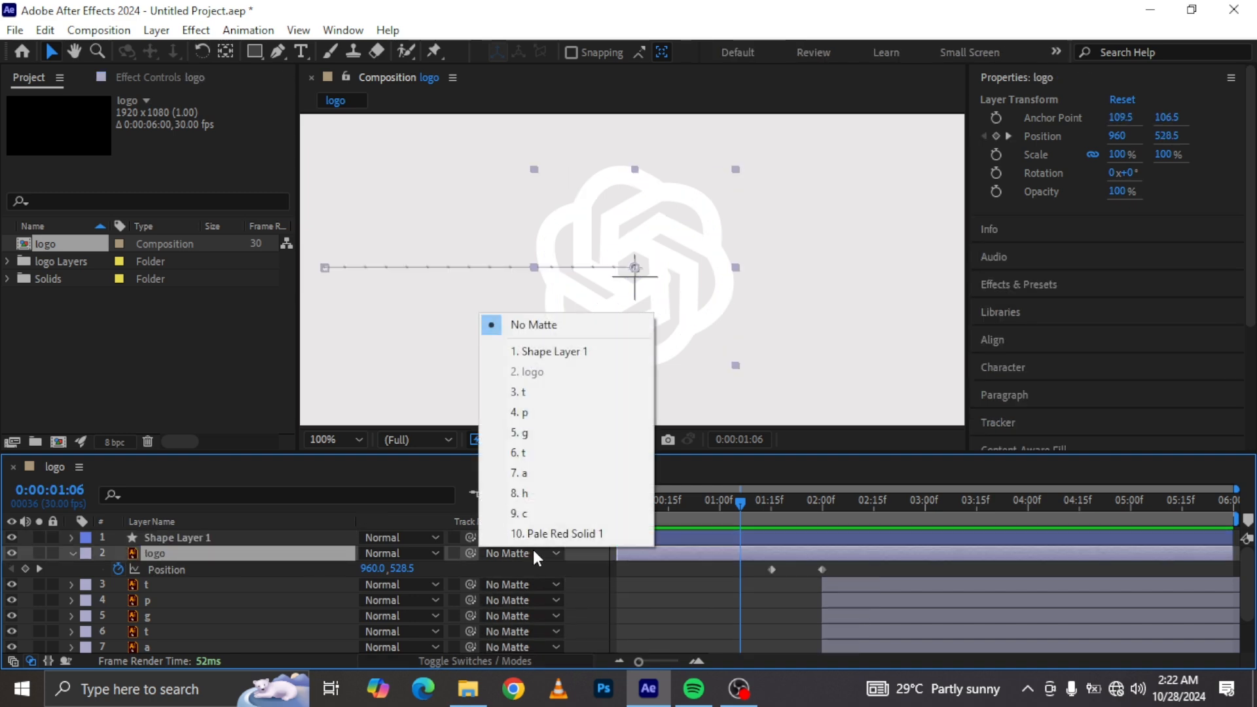
left_click(542, 352)
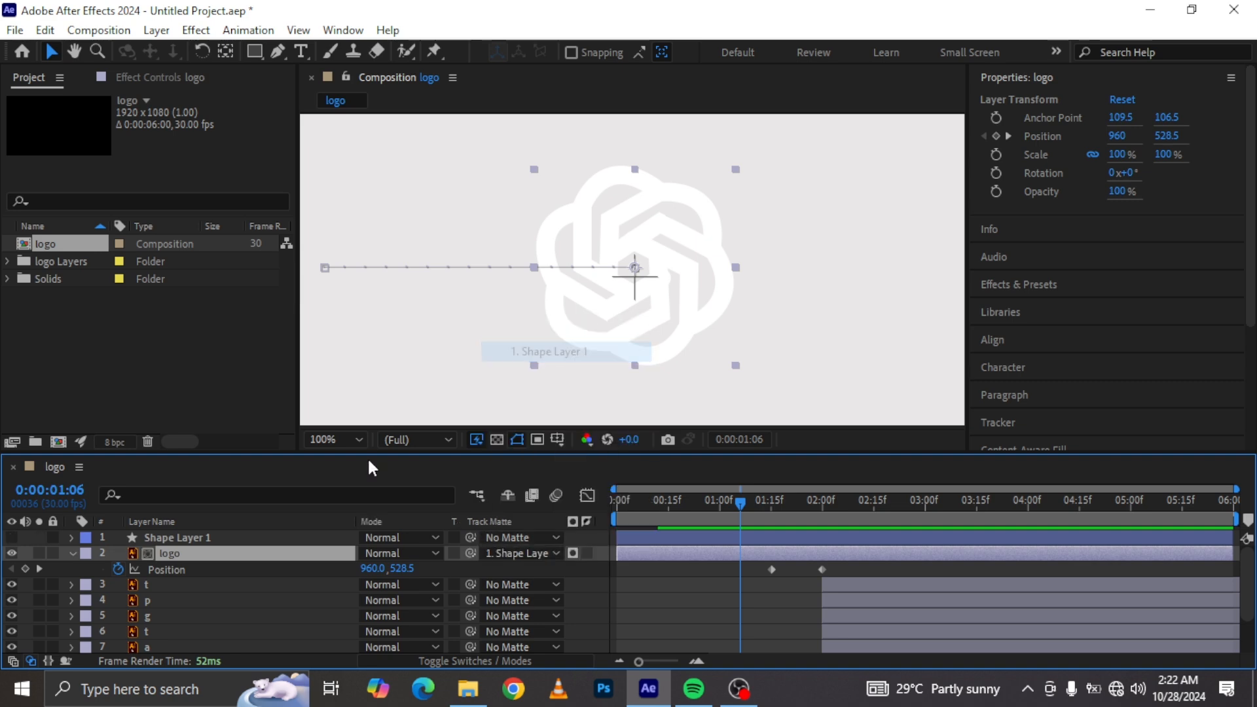
Step: Rename the shape layer to logo matte and return to the start of the timeline
left_click(204, 541)
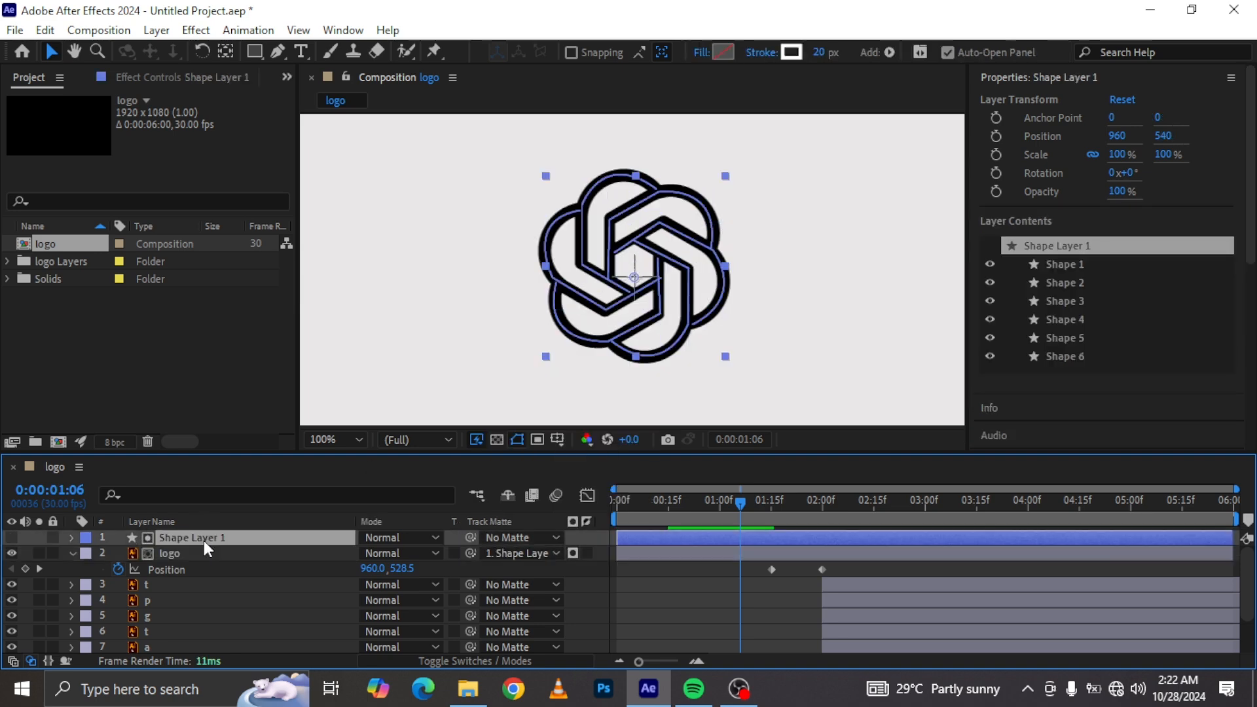
right_click(206, 536)
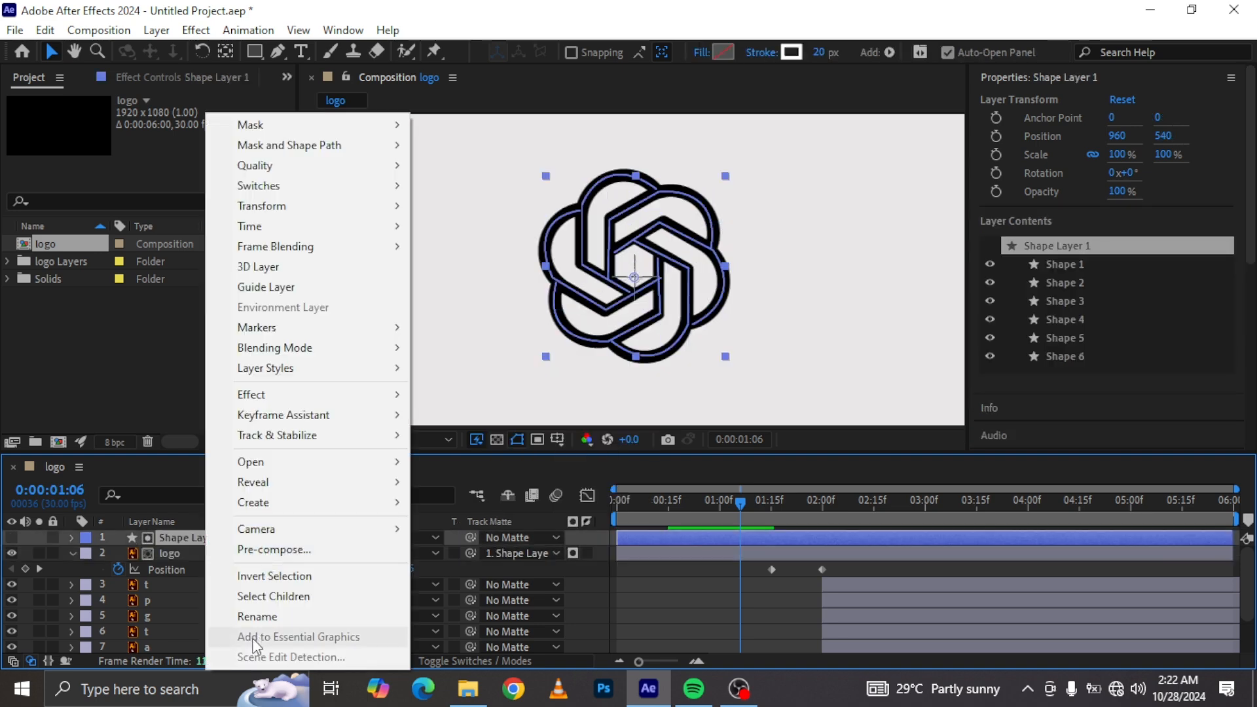
left_click(256, 614)
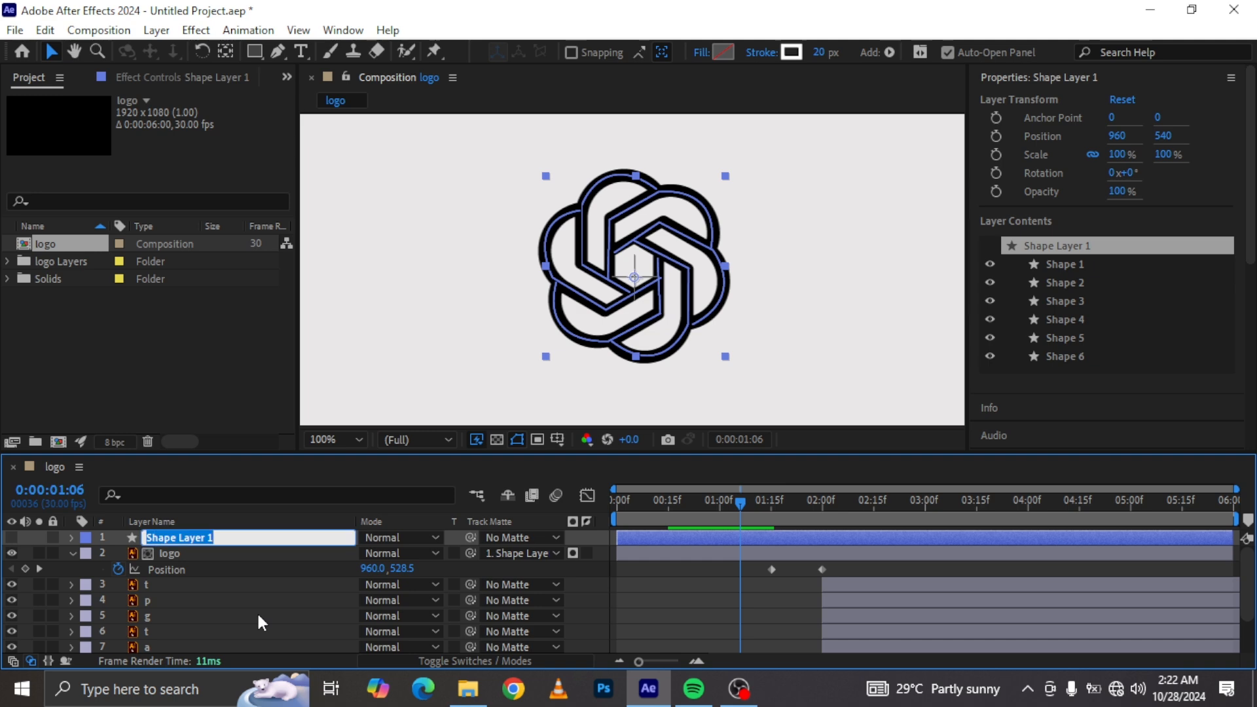
type("logo matte")
key("Return")
key("Home")
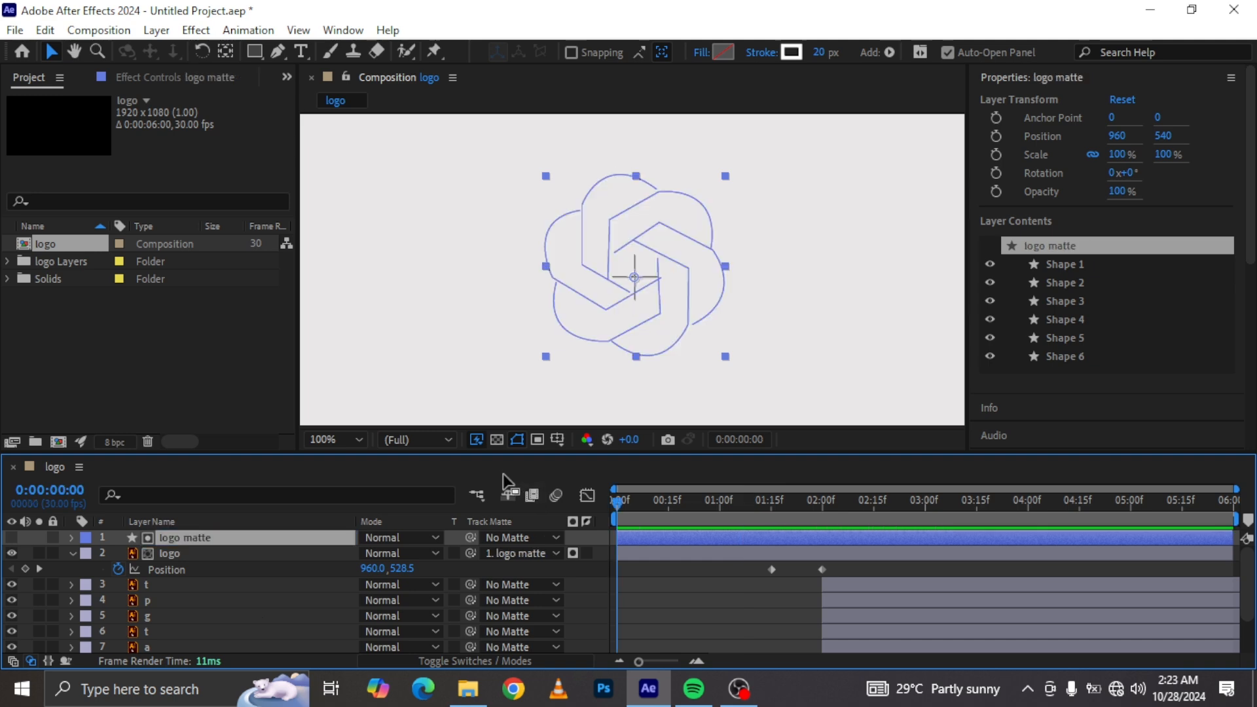
Step: Preview the matted reveal at 0:00:00:11 and inspect the matte path's vertices with the Pen tool
key("space")
mouse_move(660, 510)
left_mouse_down()
mouse_move(627, 503)
mouse_move(655, 505)
left_mouse_up()
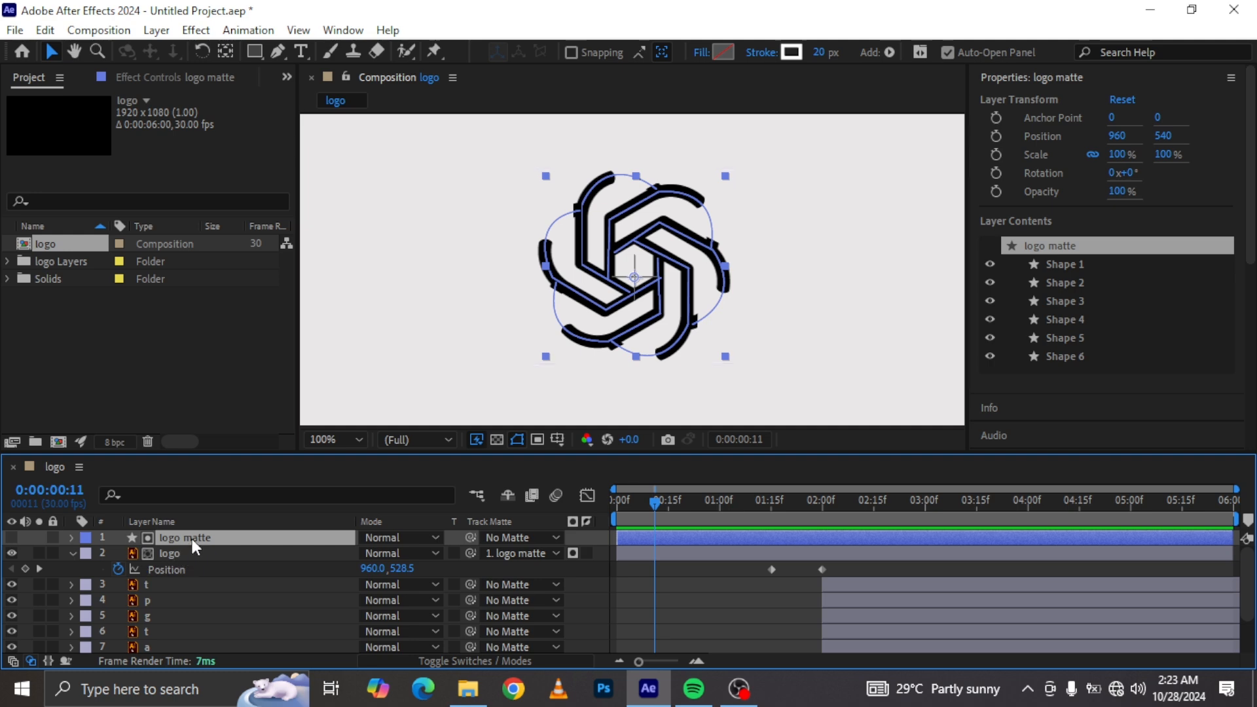
left_click(280, 49)
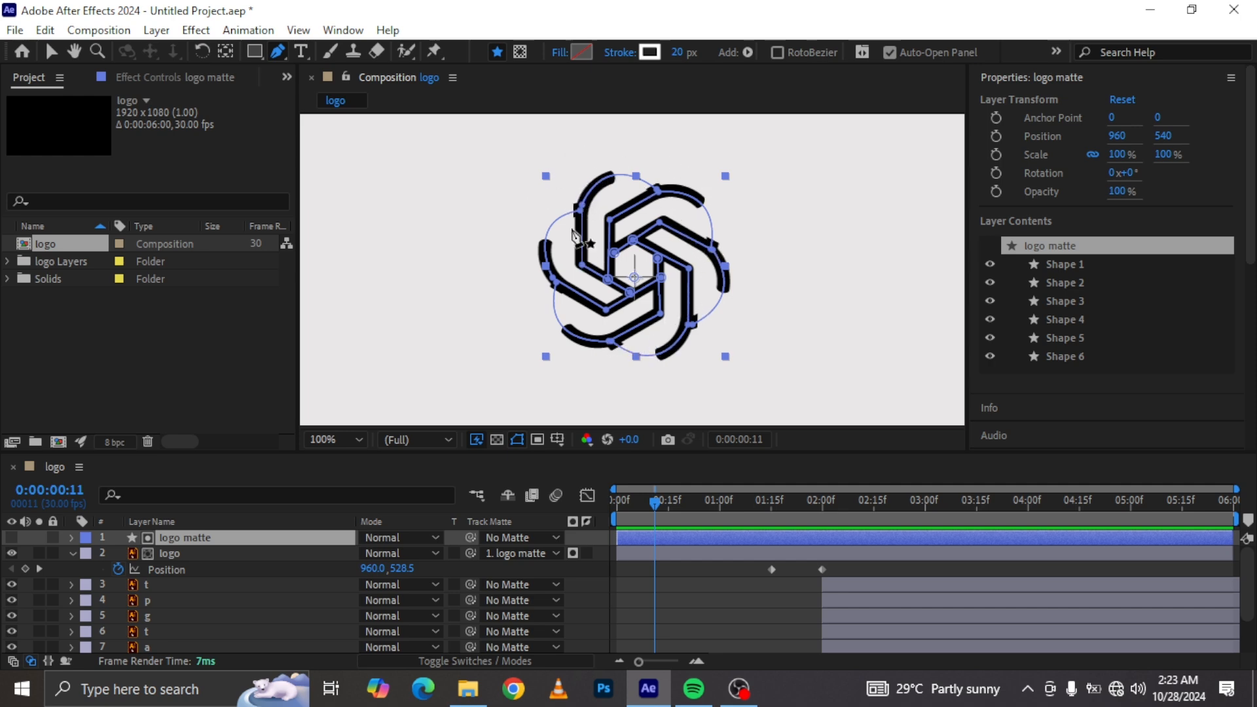
left_click(608, 315)
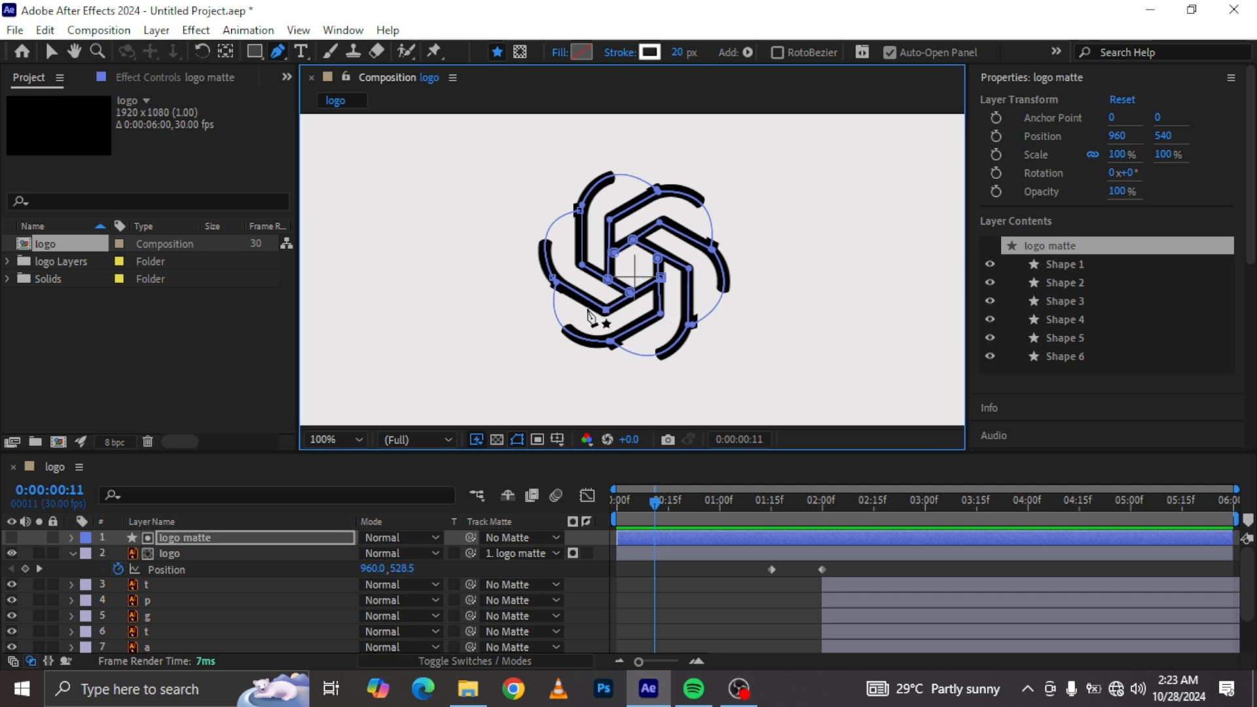
left_click(553, 280)
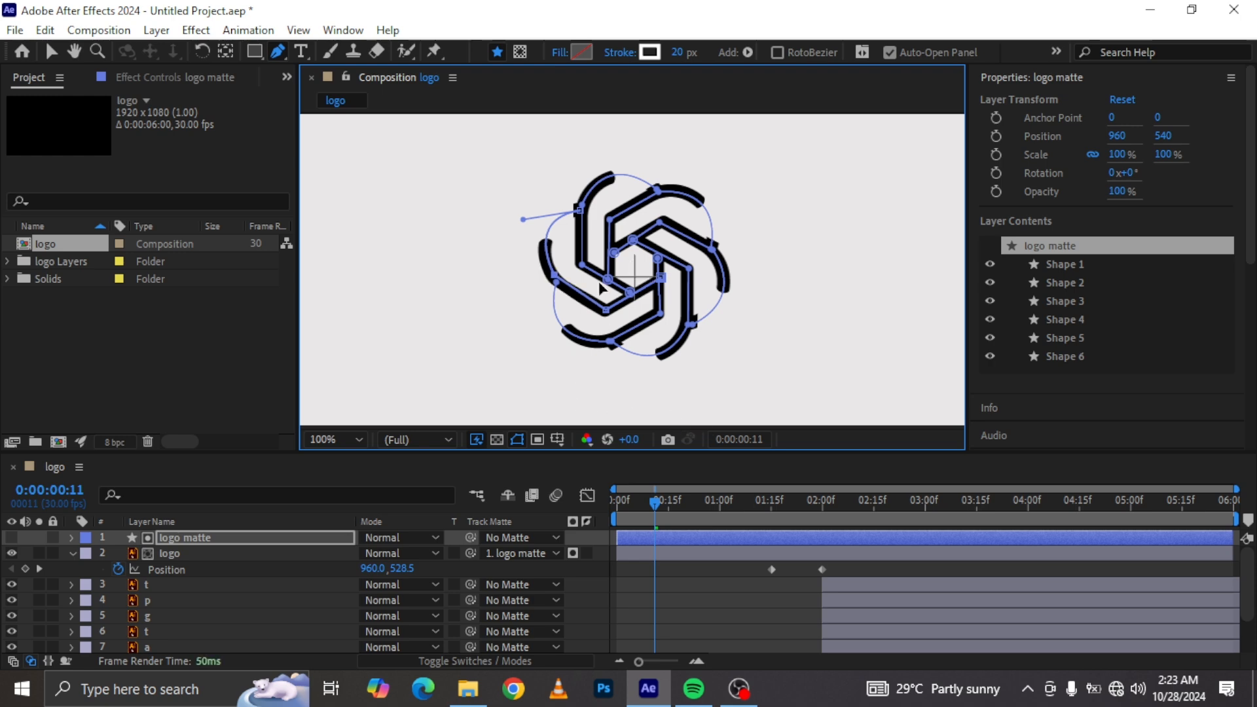
left_click(202, 542)
left_click(182, 555)
left_click(191, 542)
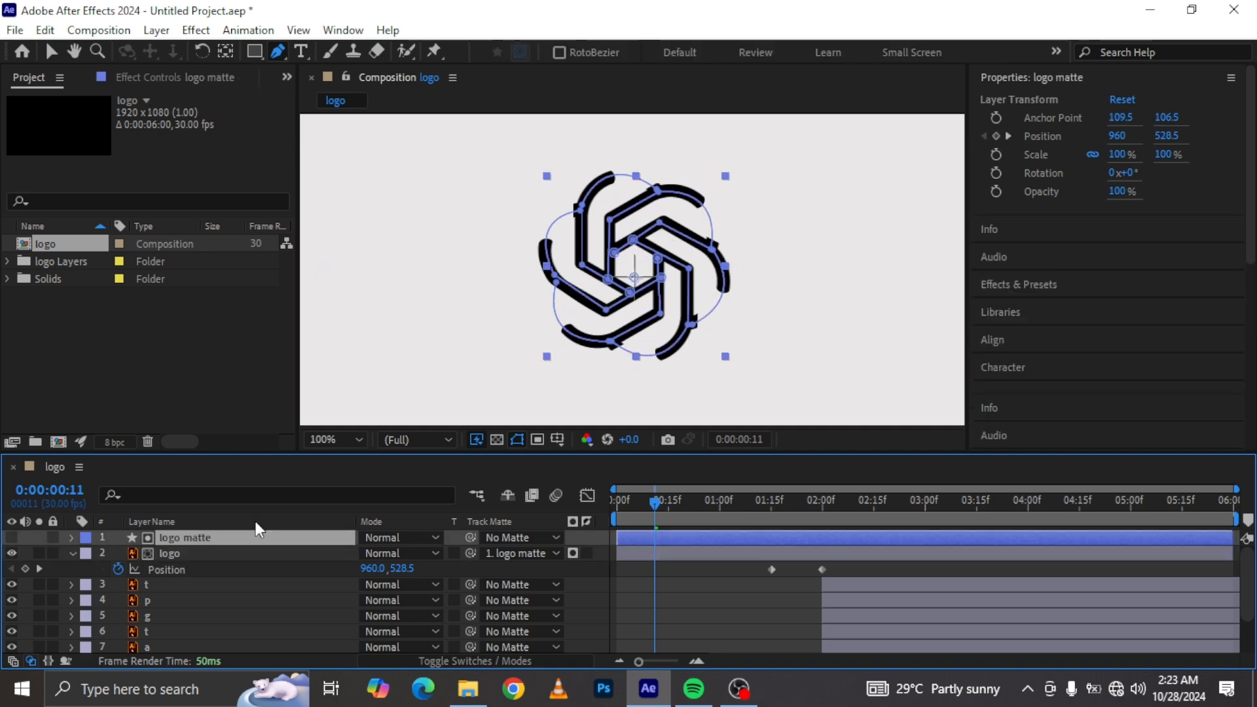
left_click(662, 319)
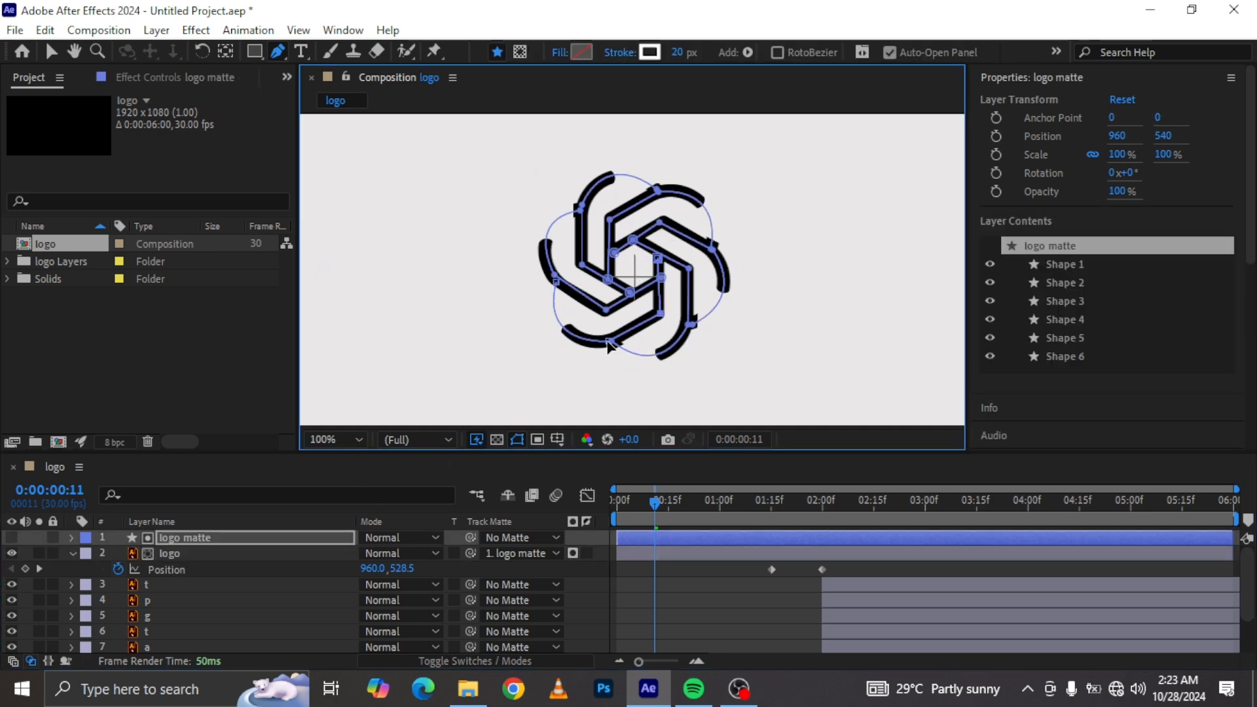
left_click(609, 342)
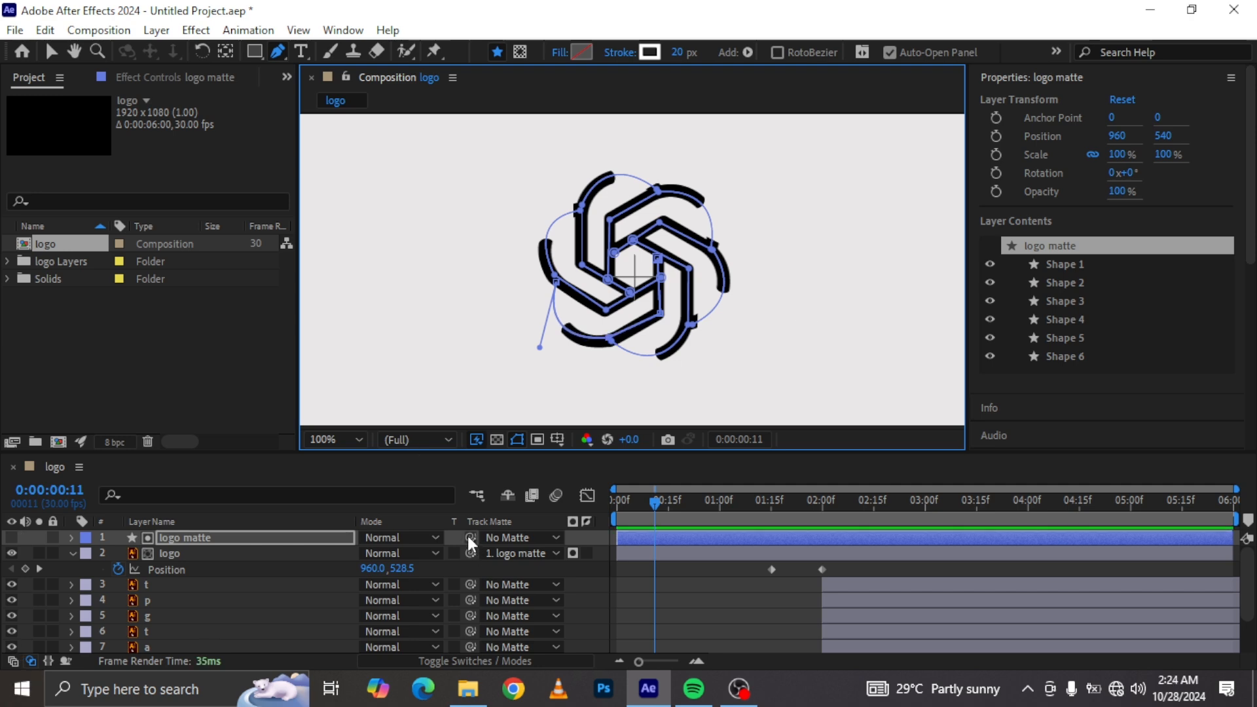
Step: Switch between the logo and logo matte layers while checking the matte path's vertex handles
left_click(196, 558)
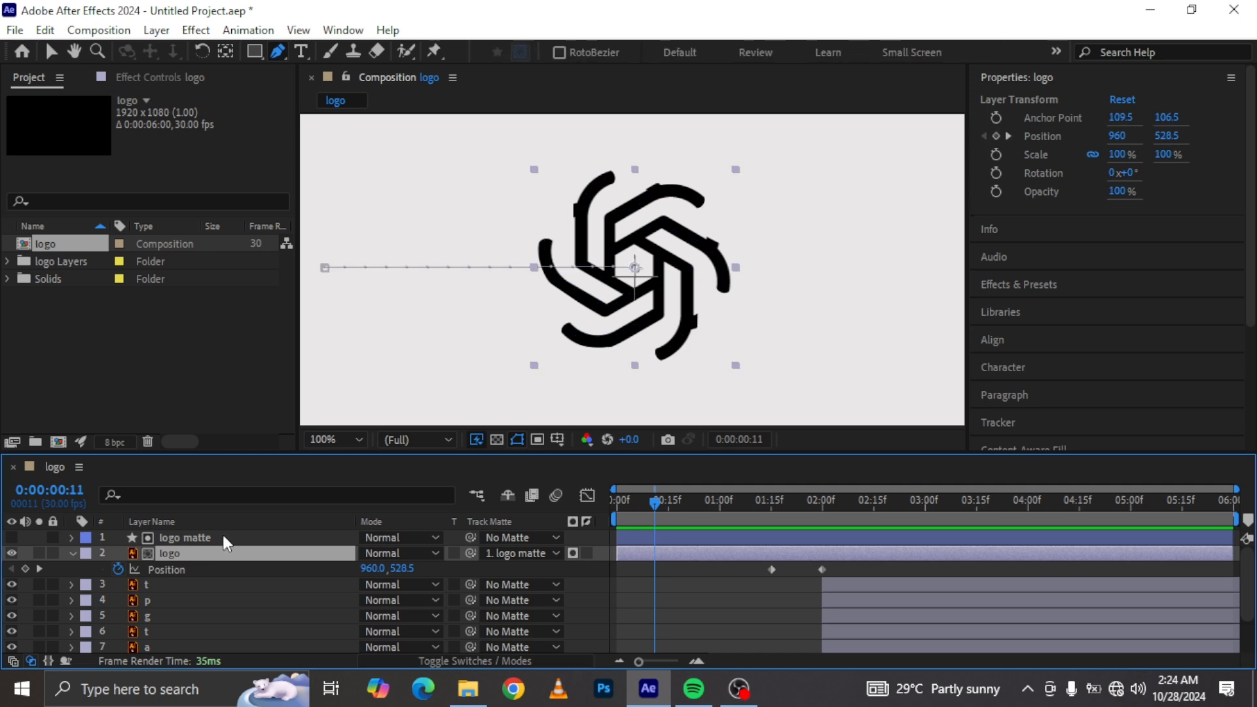
left_click(218, 538)
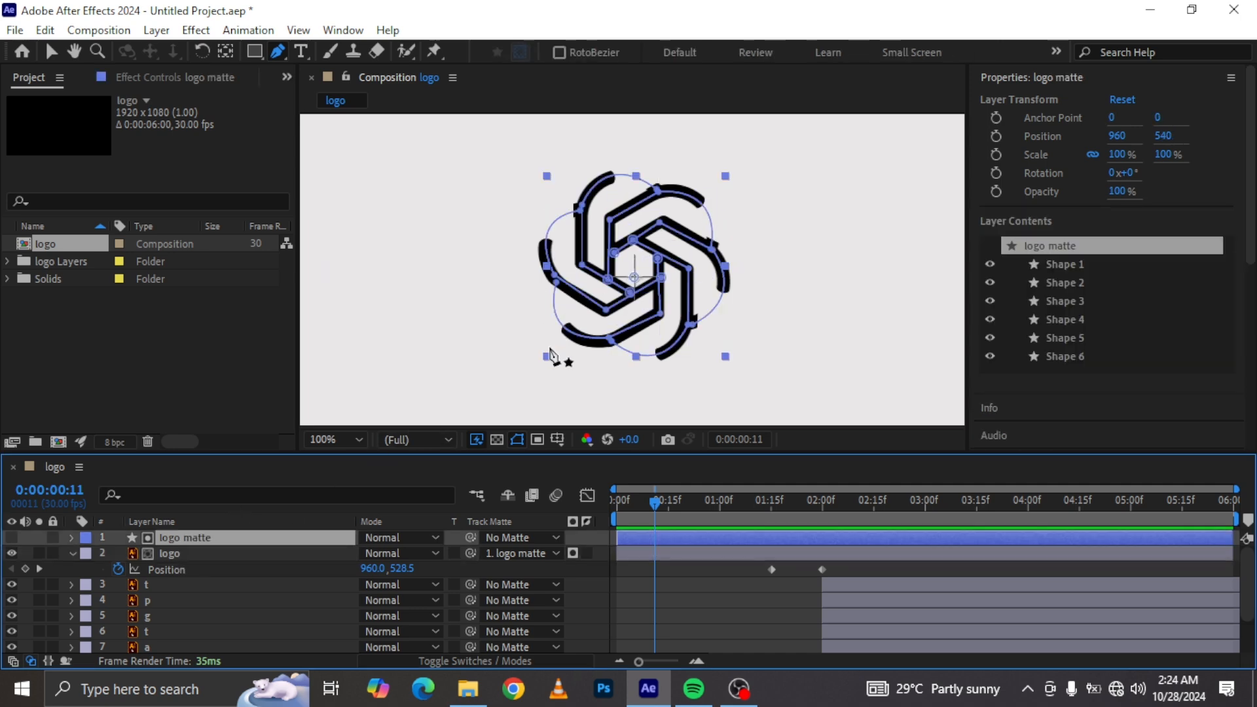
left_click(689, 269)
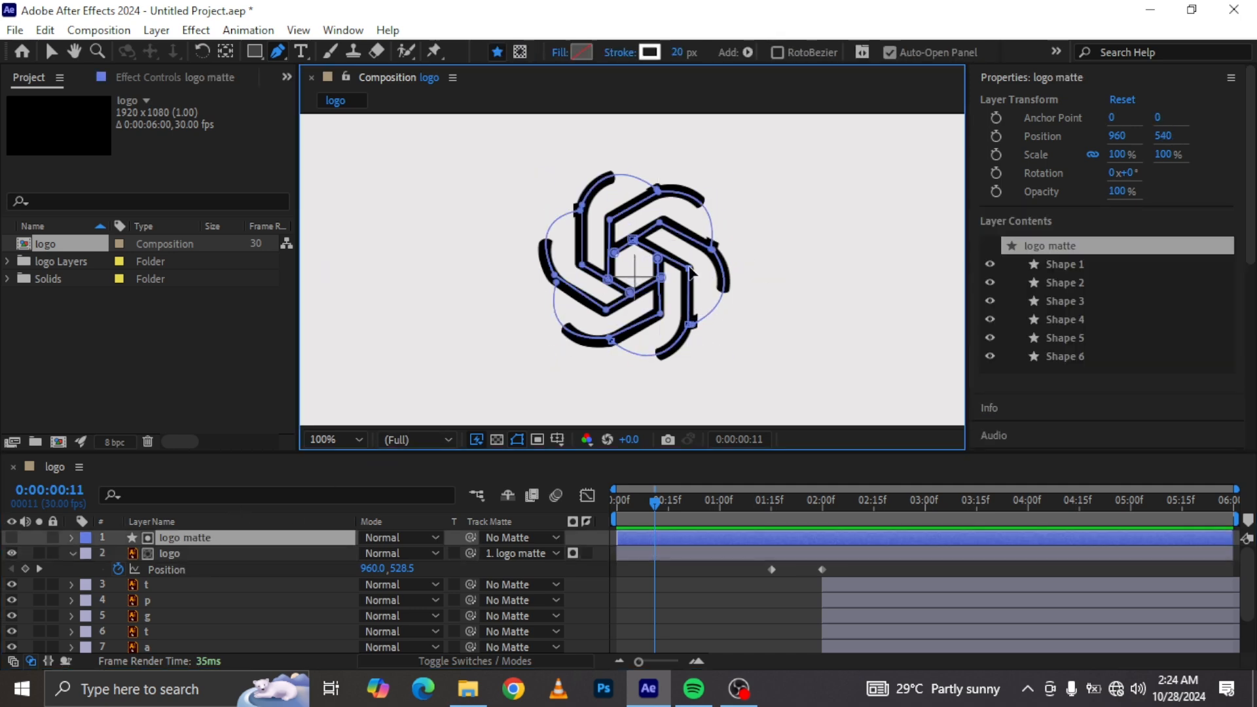
left_click_drag(690, 325, 688, 324)
key("Left")
key("Left")
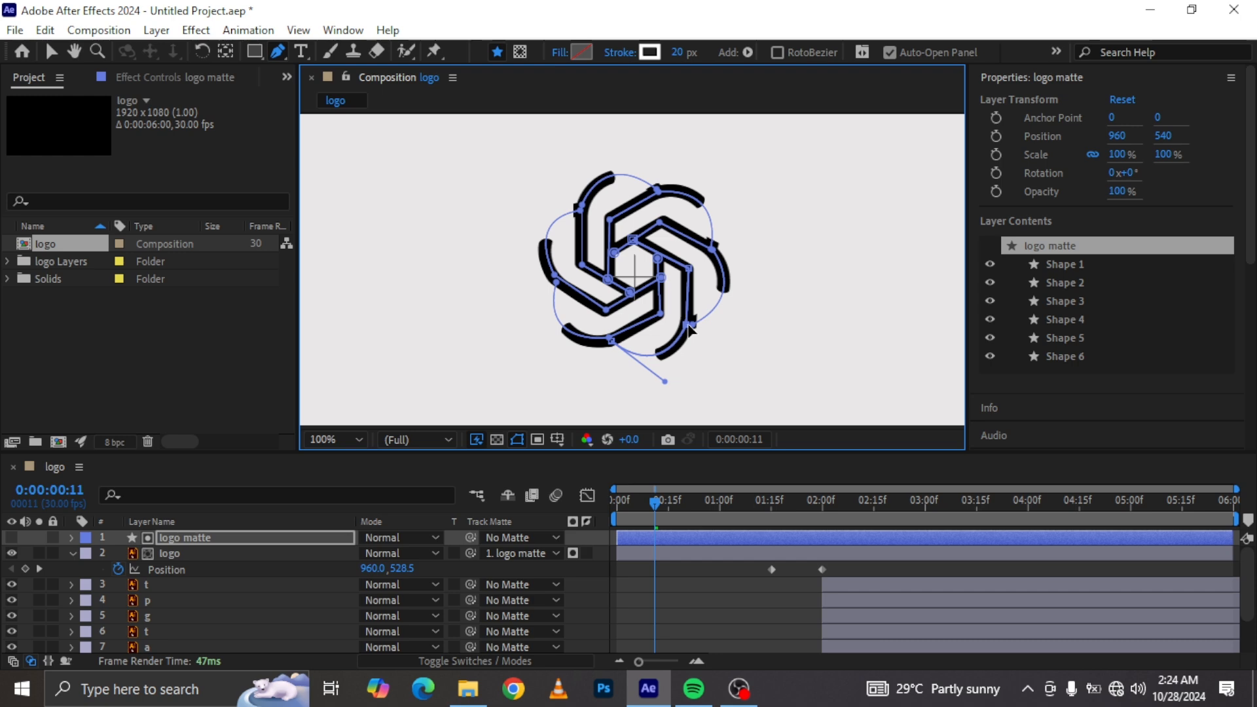
key("Left")
key("Left")
left_click(216, 553)
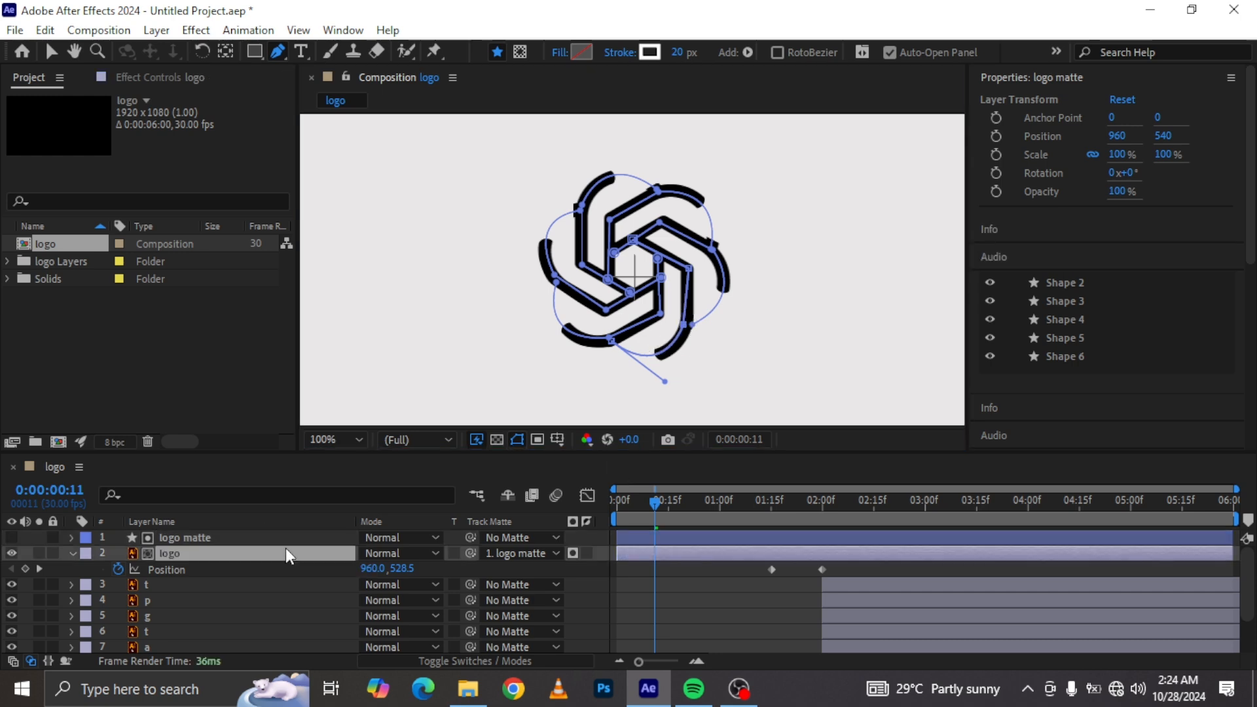
left_click(192, 538)
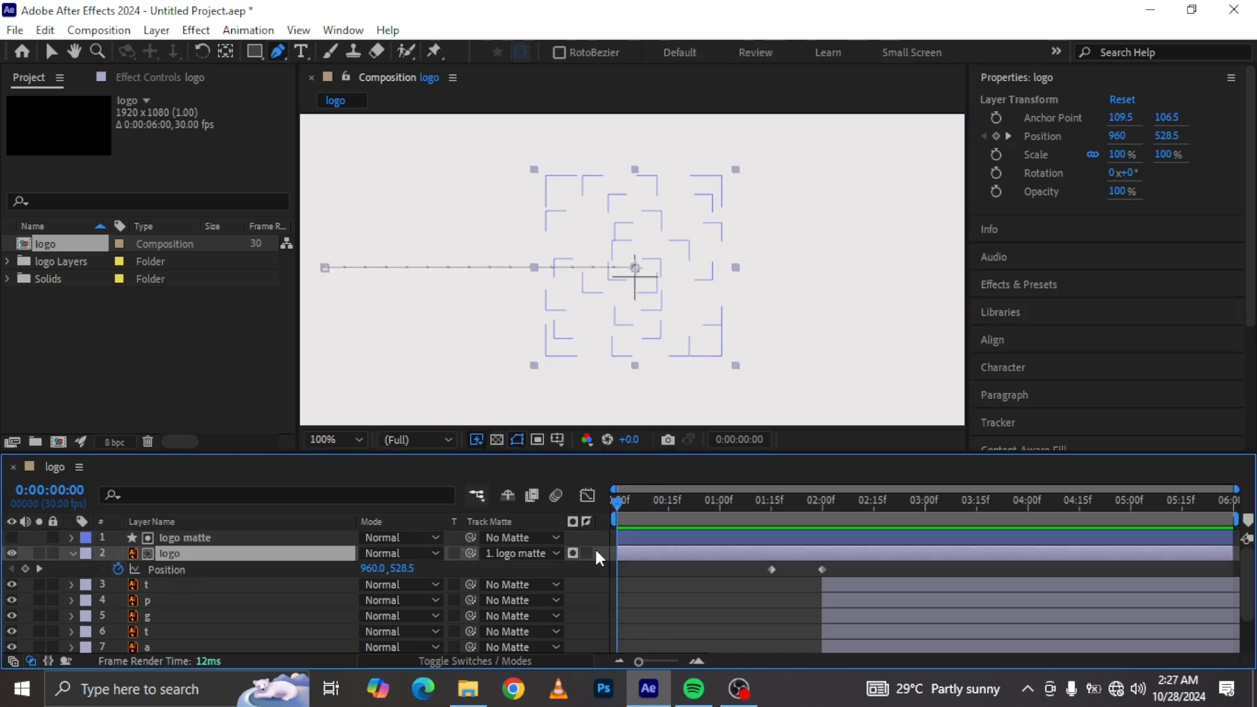
Step: Select both logo layers and add a Rotation keyframe at 0x+0.0° on each at 0:00:00:24
left_click(186, 540, "shift")
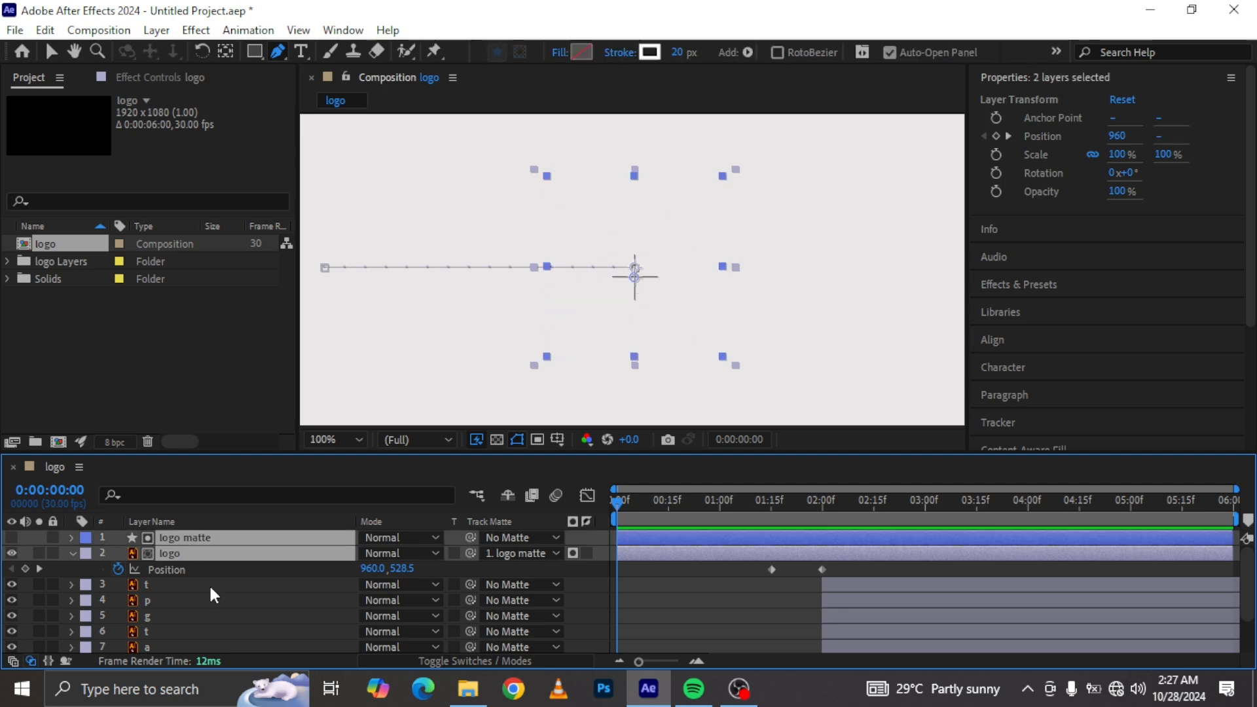
left_click(181, 555)
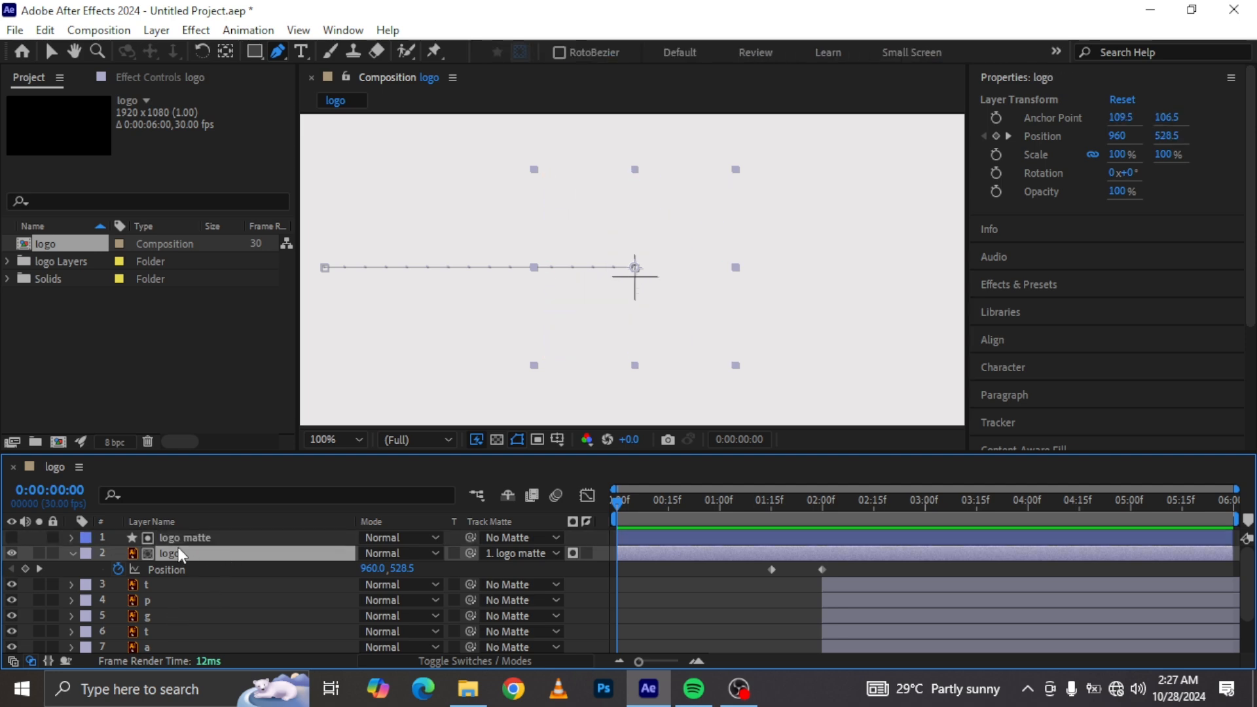
left_click(205, 540, "shift")
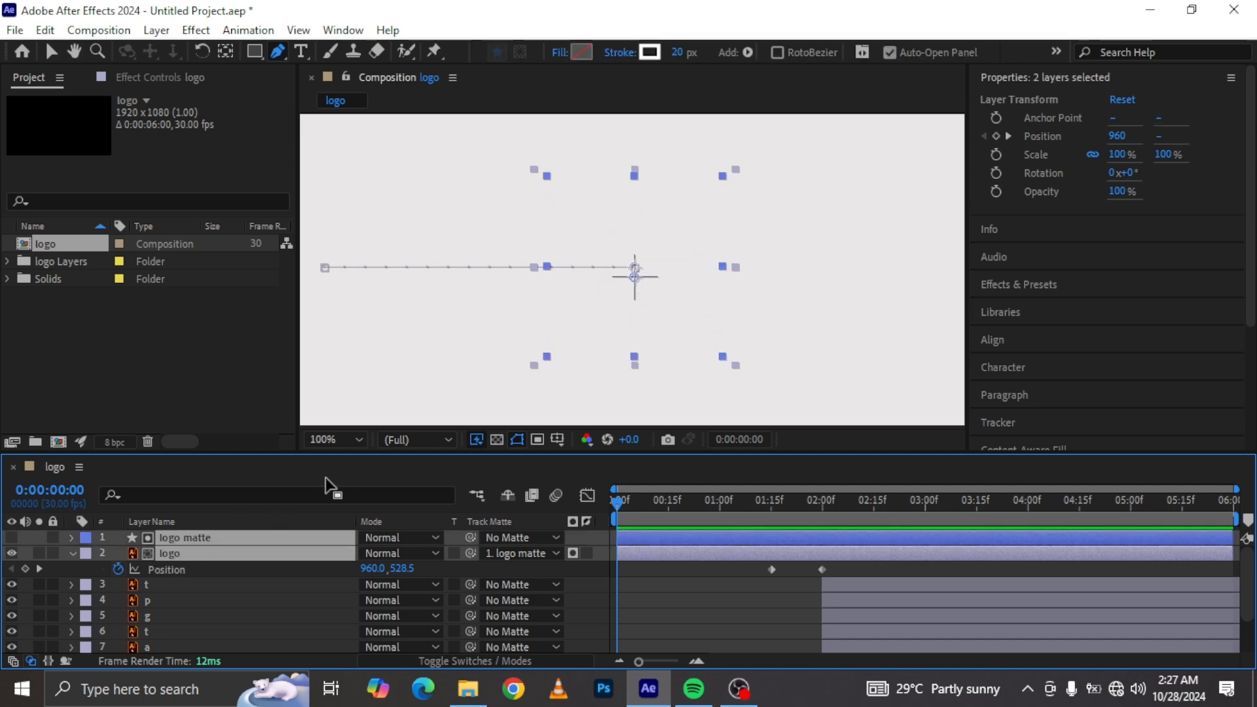
key("r")
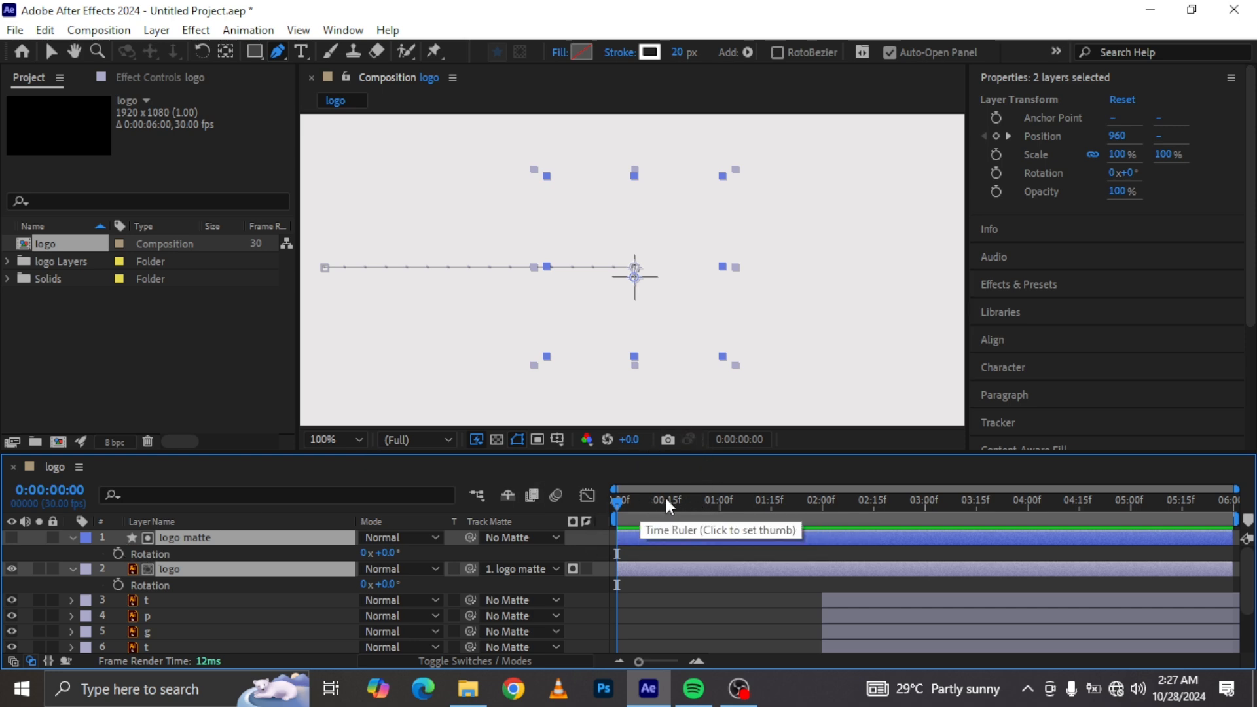
left_click_drag(671, 503, 699, 505)
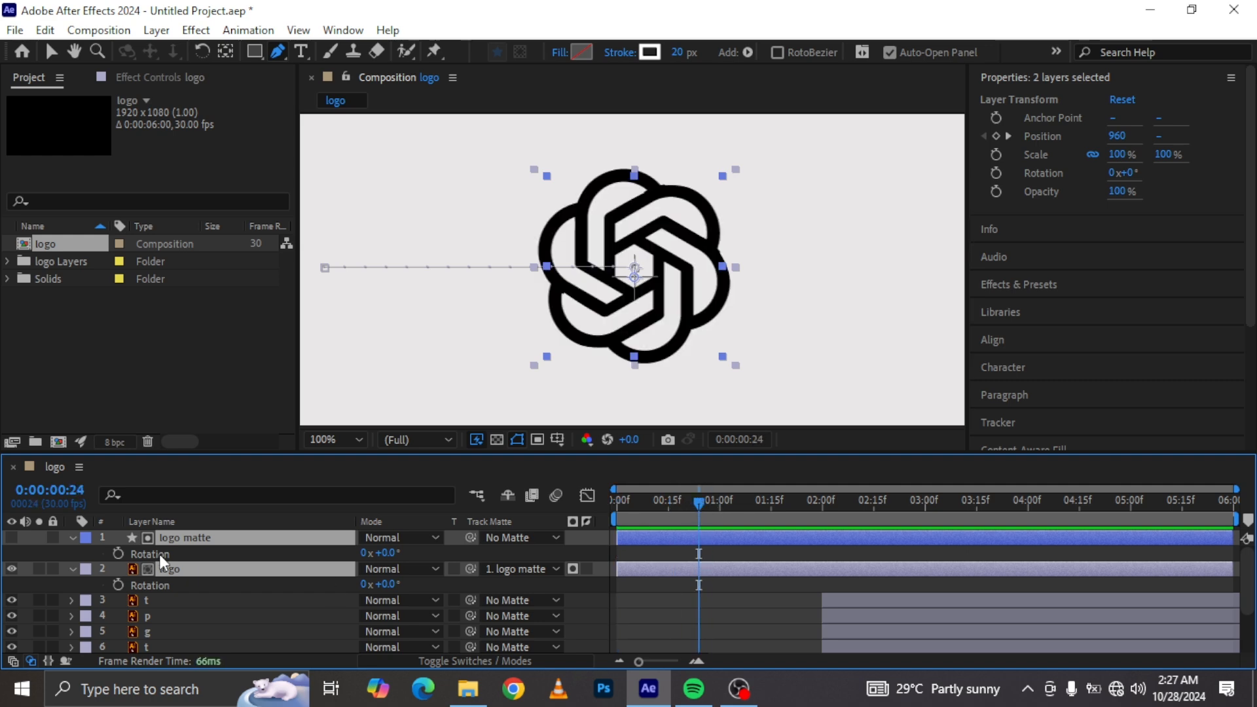
left_click(119, 583)
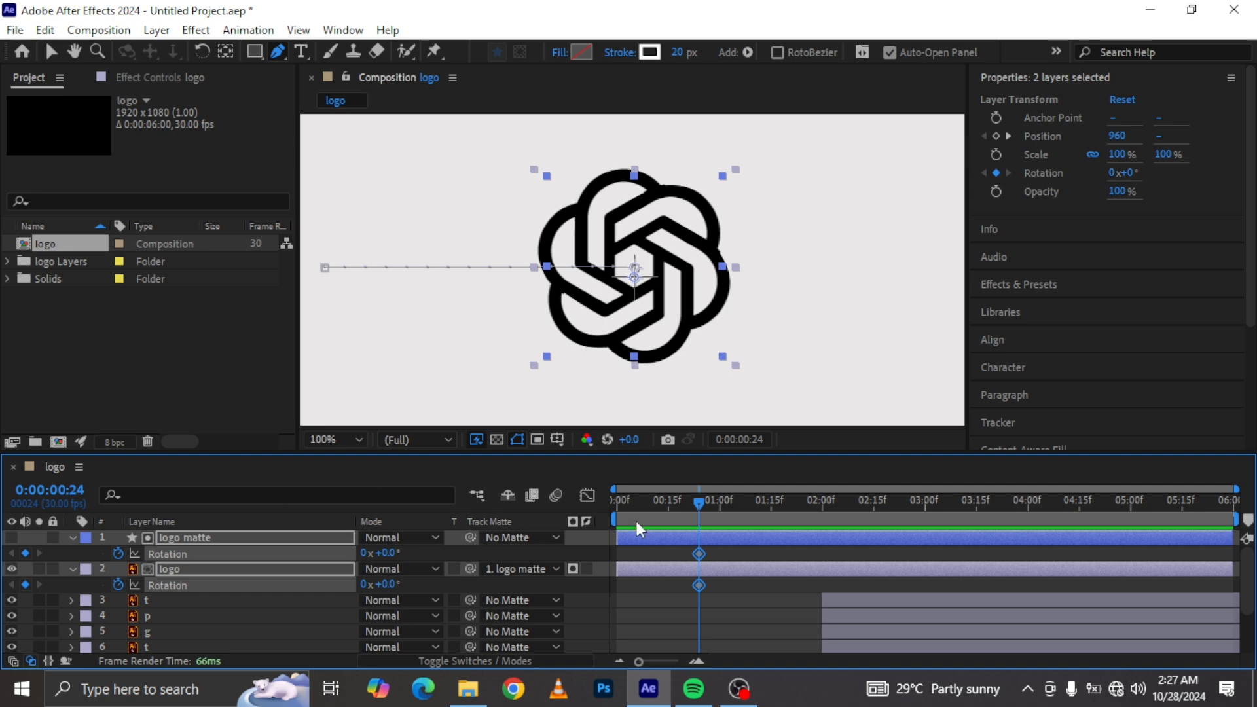
Step: Try adding overshoot Rotation keyframes to both logo layers, with +15.5° at 0:00:00:24
left_click_drag(675, 511, 604, 512)
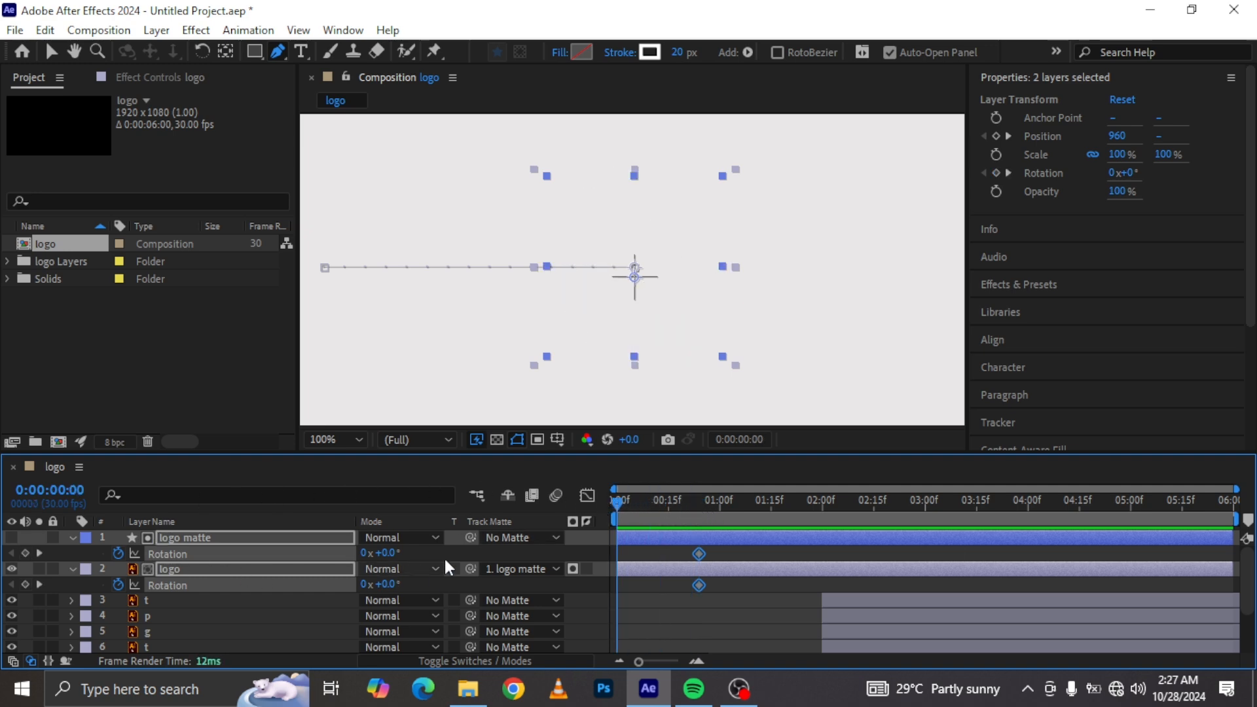
mouse_move(390, 552)
left_mouse_down()
mouse_move(412, 552)
mouse_move(368, 555)
left_mouse_up()
left_click(387, 554)
type("-")
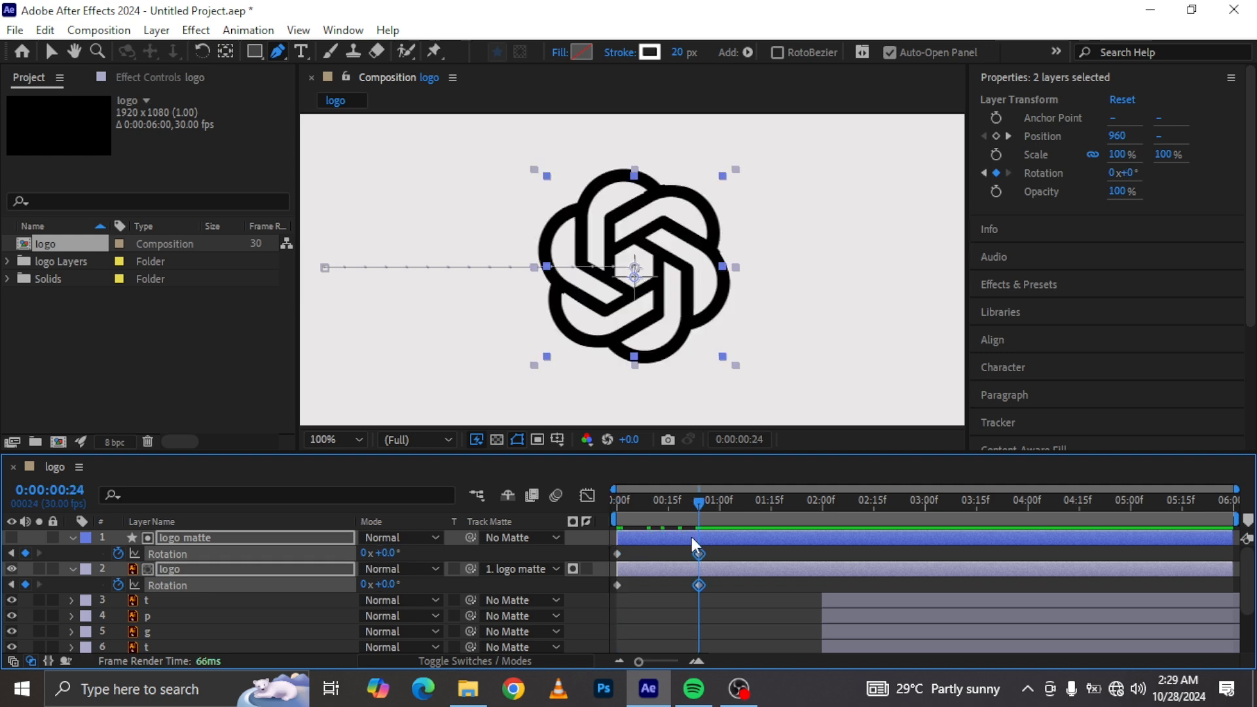
left_click_drag(698, 554, 726, 555)
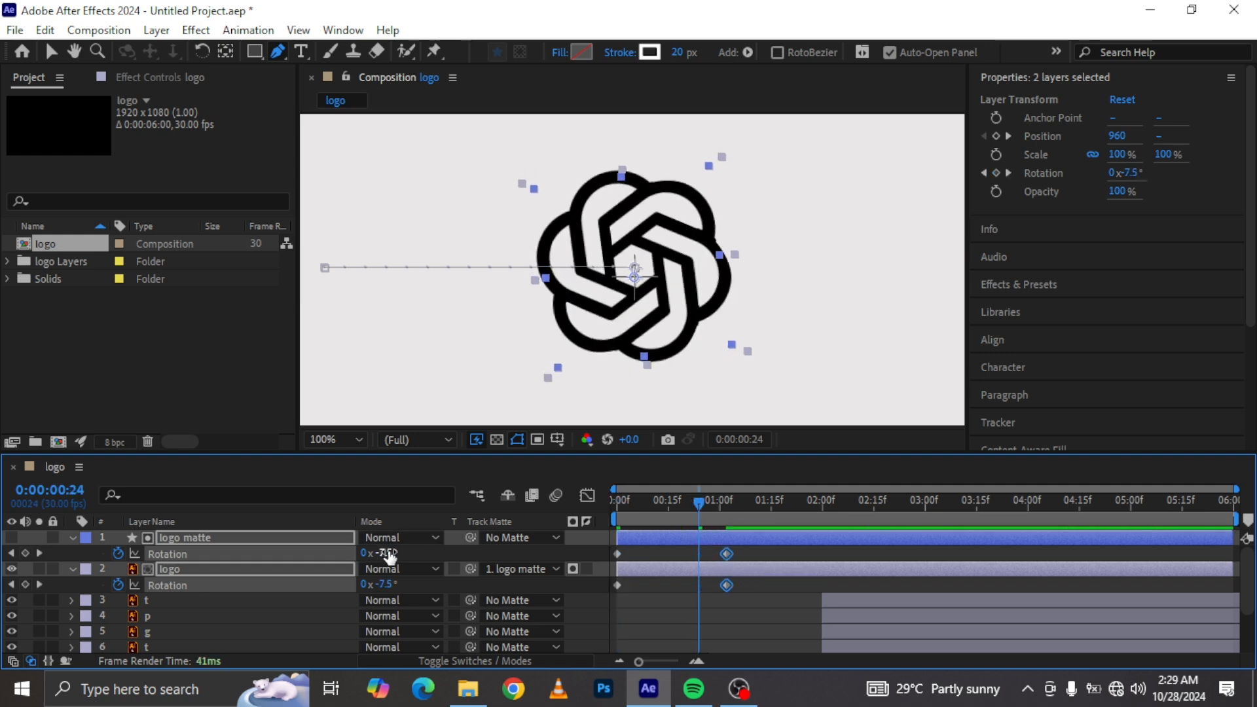
left_click_drag(386, 553, 403, 553)
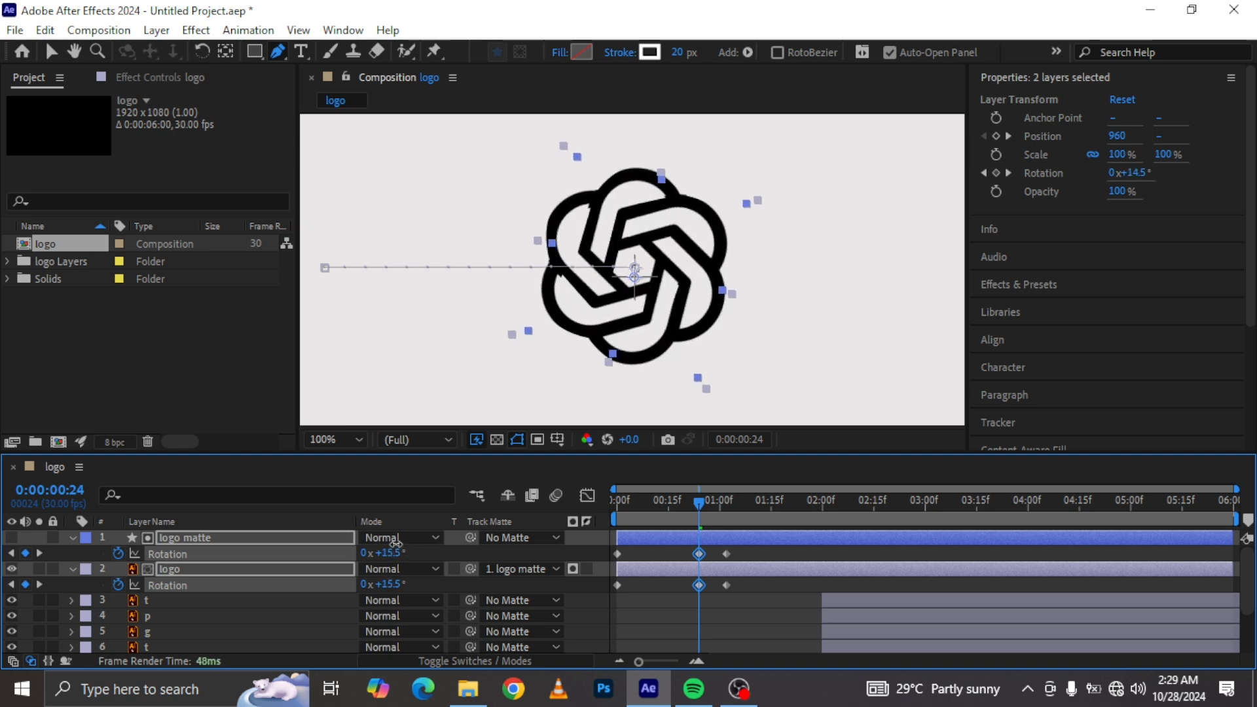
Step: Preview the logo rotation animation from just before 0:00:00:24
left_click(662, 502)
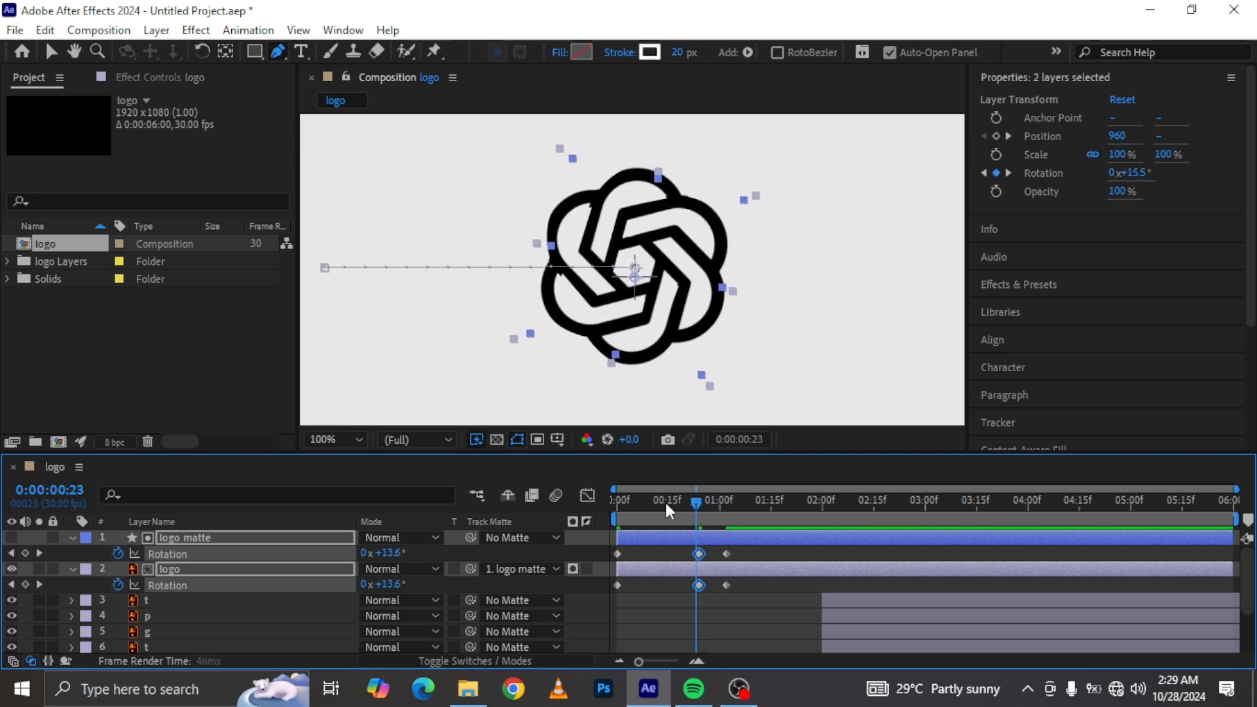
left_click_drag(629, 501, 631, 499)
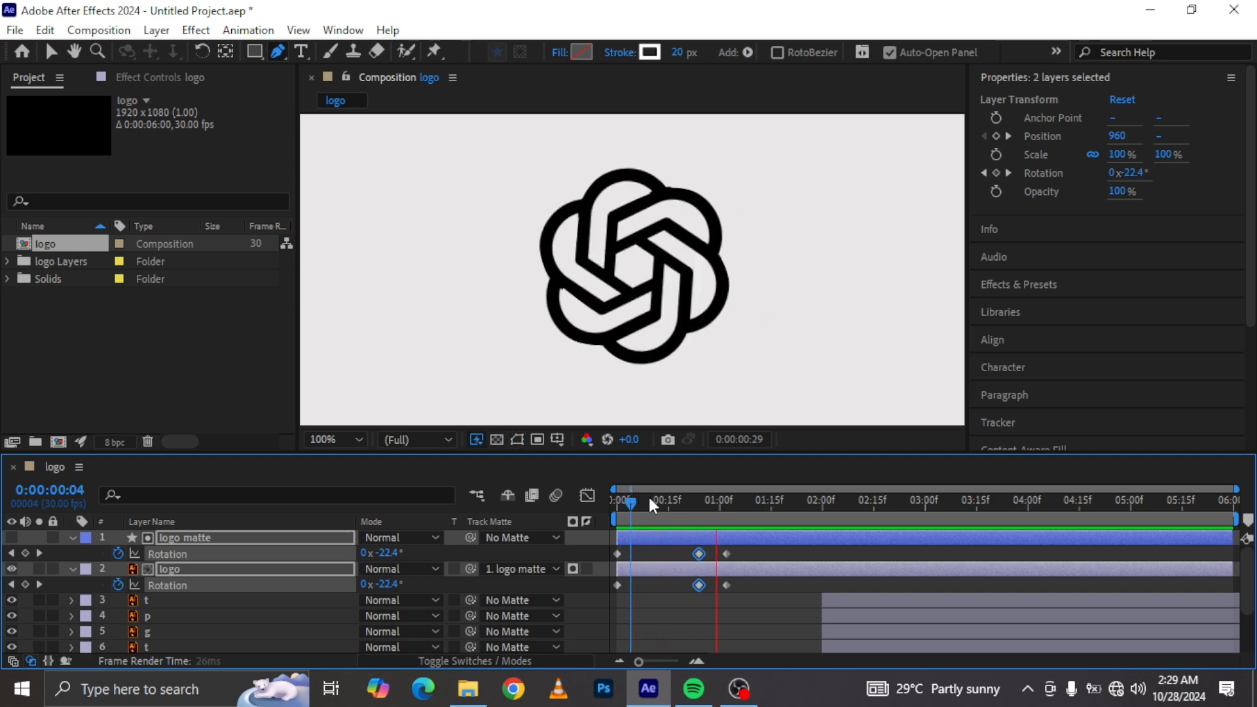
key("space")
left_click(777, 589)
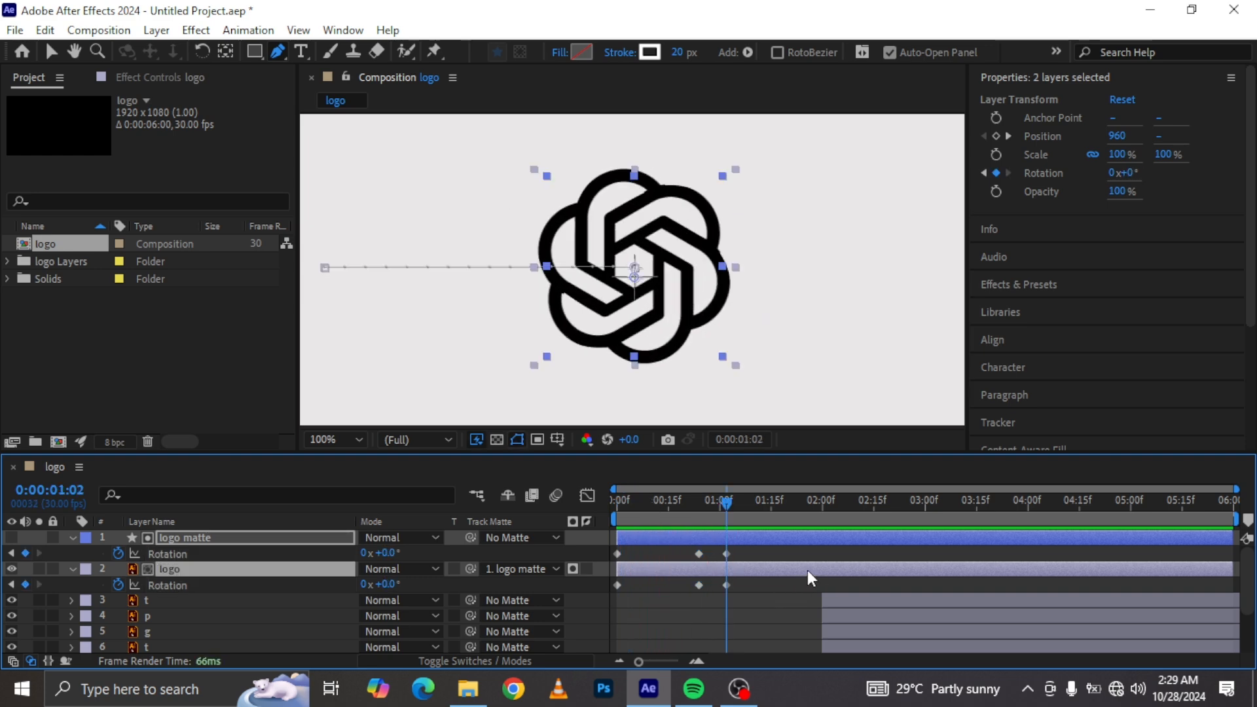
Step: Reveal the logo layer's Position keyframes and move them about one second later
key("p")
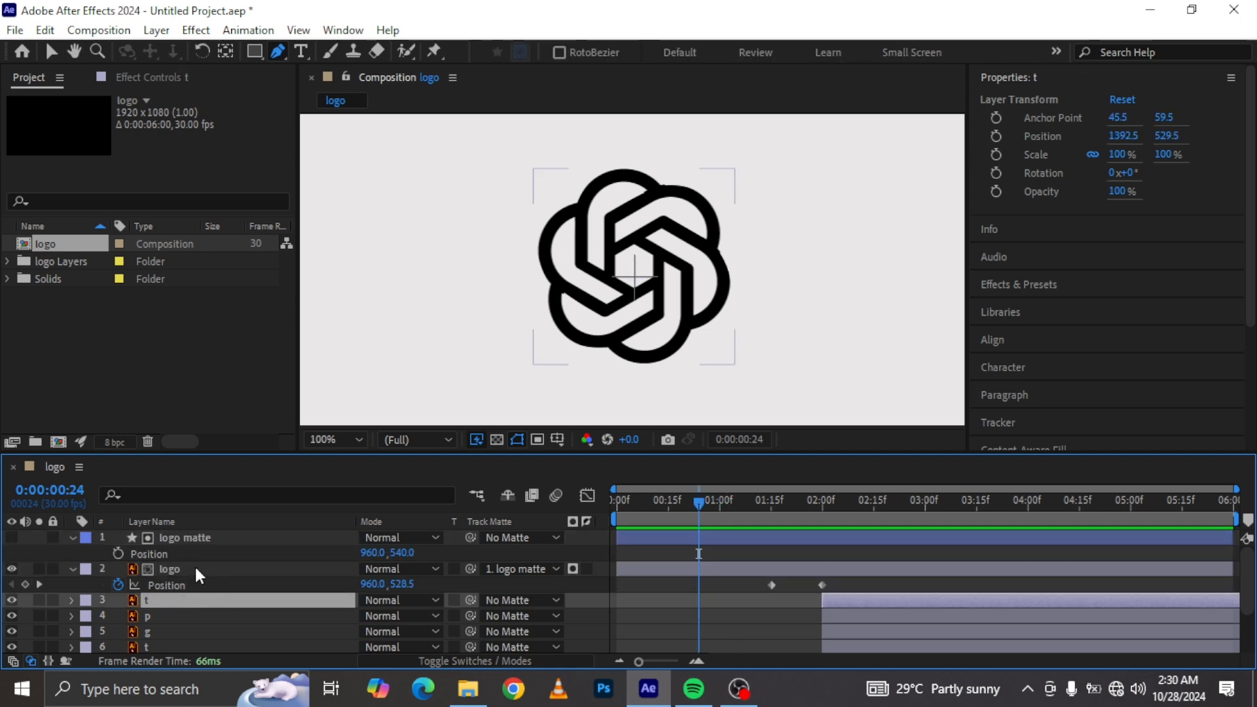
left_click(197, 567)
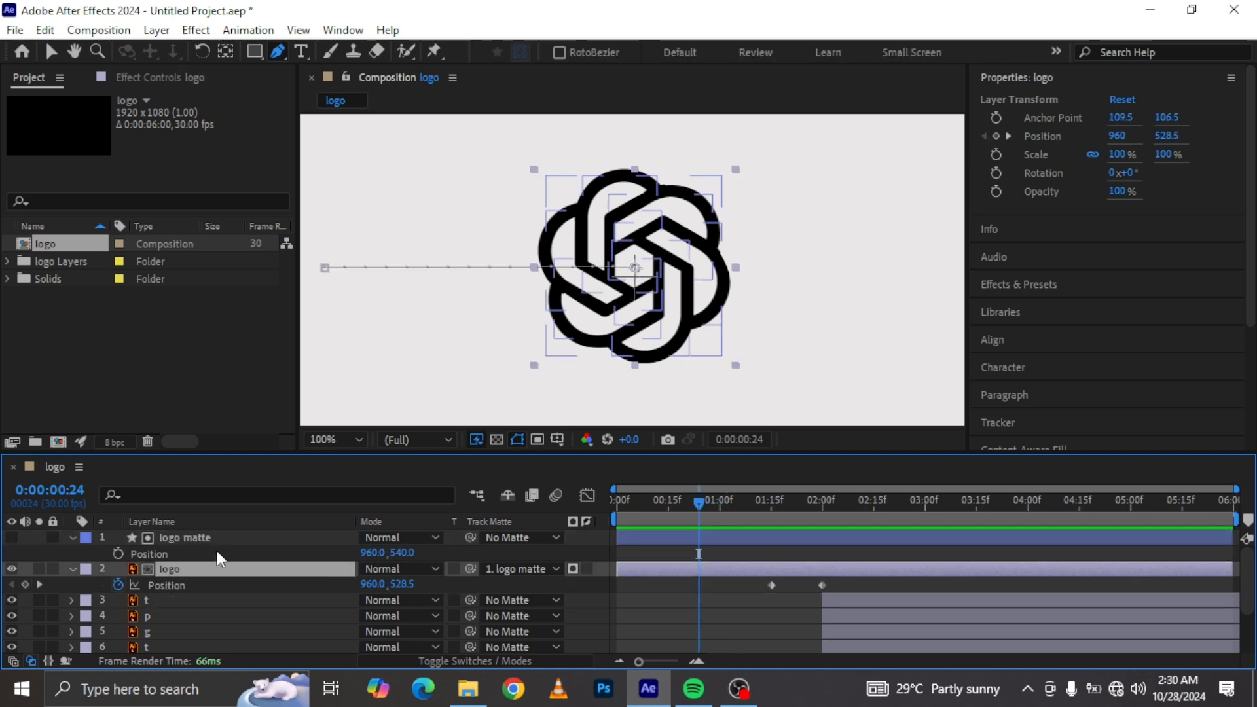
left_click_drag(753, 575, 939, 587)
Step: Select the seven letter layers and shift them about 1.5 seconds later in the timeline
left_click(855, 598)
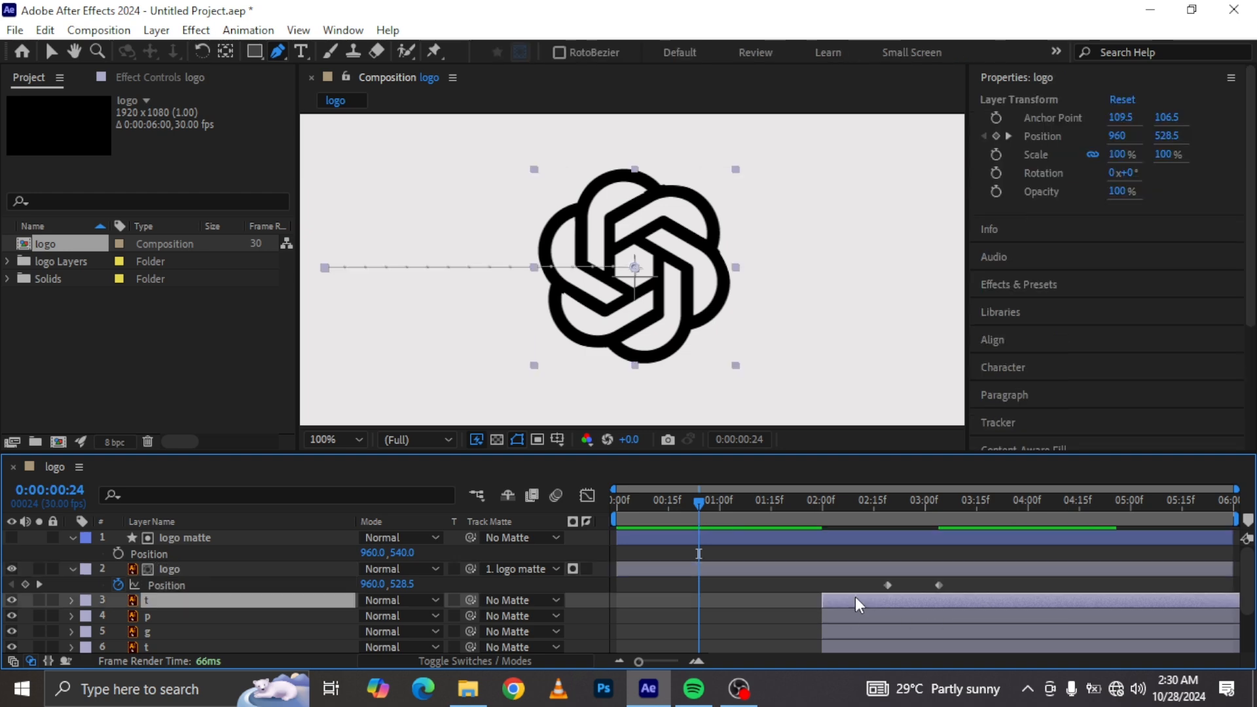
scroll(850, 655, "down", 1)
scroll(820, 623, "down", 1)
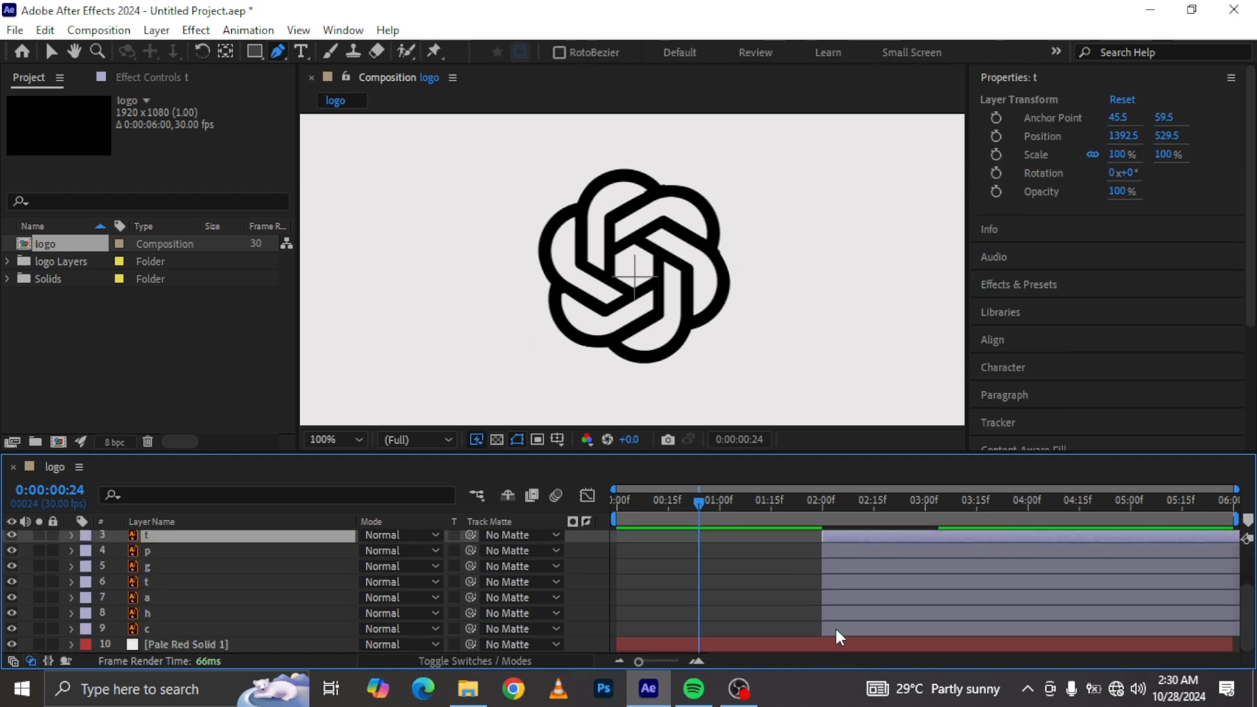
left_click(835, 627, "shift")
left_click_drag(891, 621, 1050, 608)
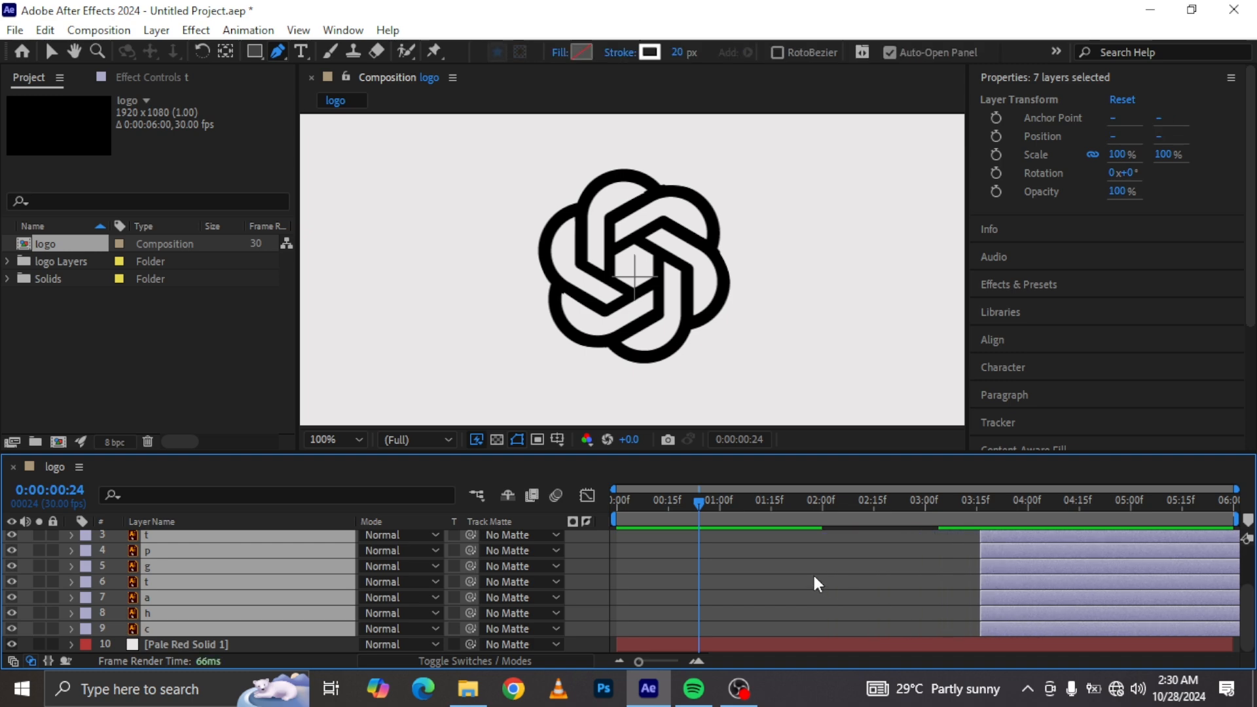
scroll(787, 587, "up", 2)
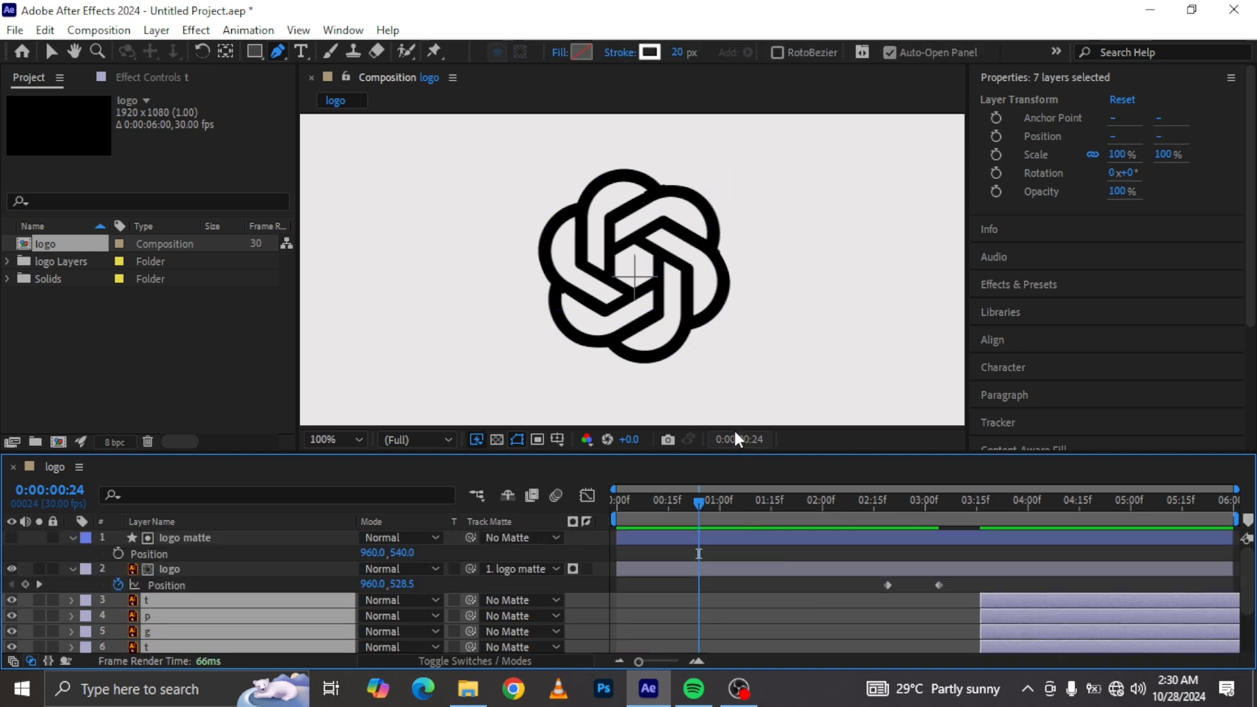
Step: Reveal Rotation on both logo layers, add keyframes at 0:00:00:15 and shift them to about 0:00:00:22
left_click(691, 533)
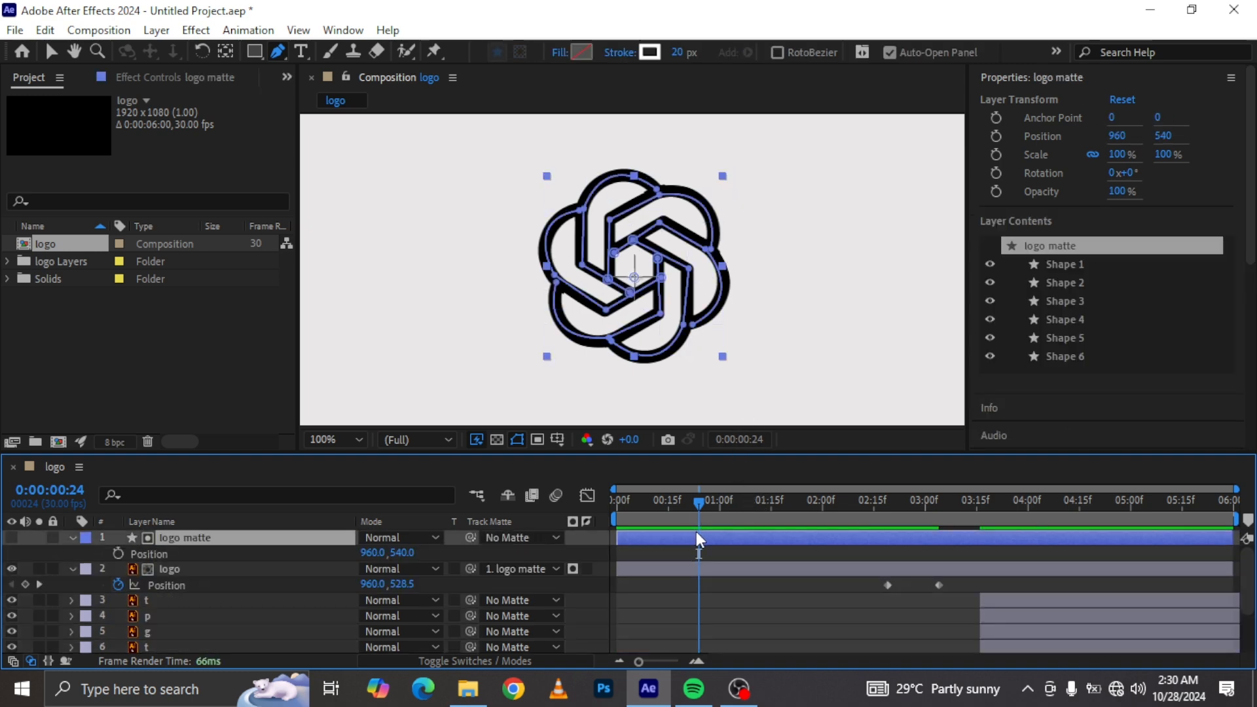
left_click(665, 568, "ctrl")
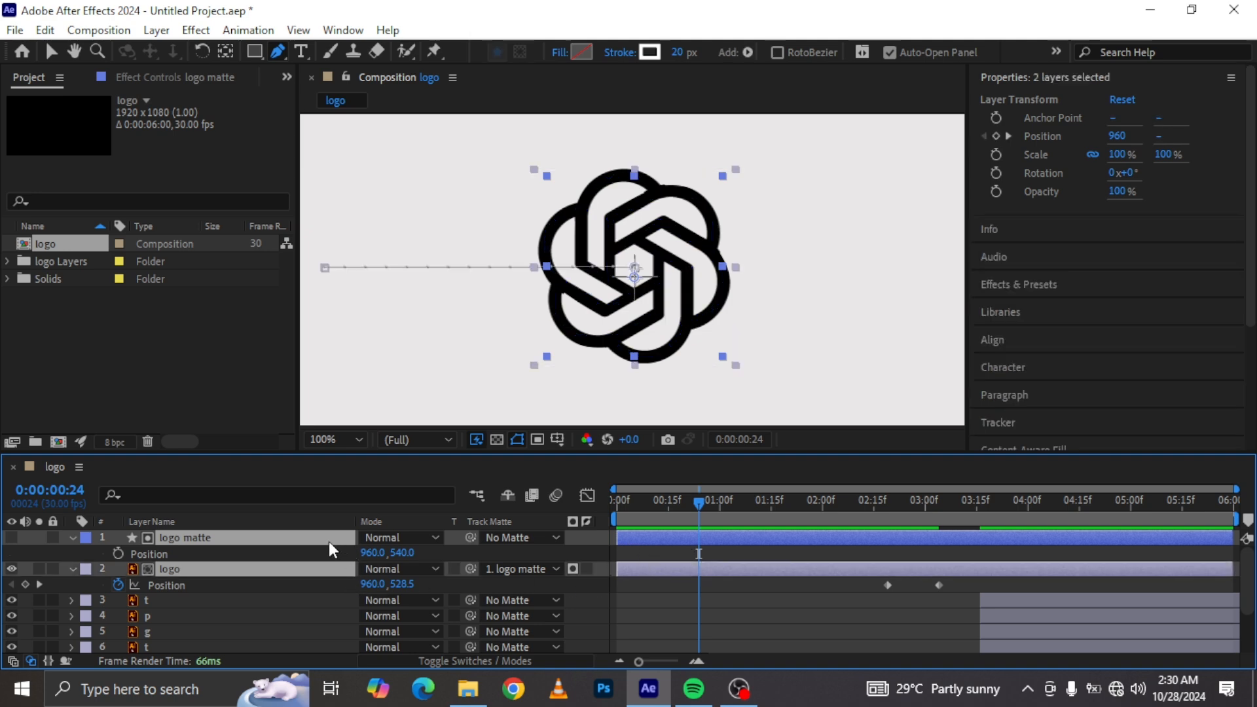
key("r")
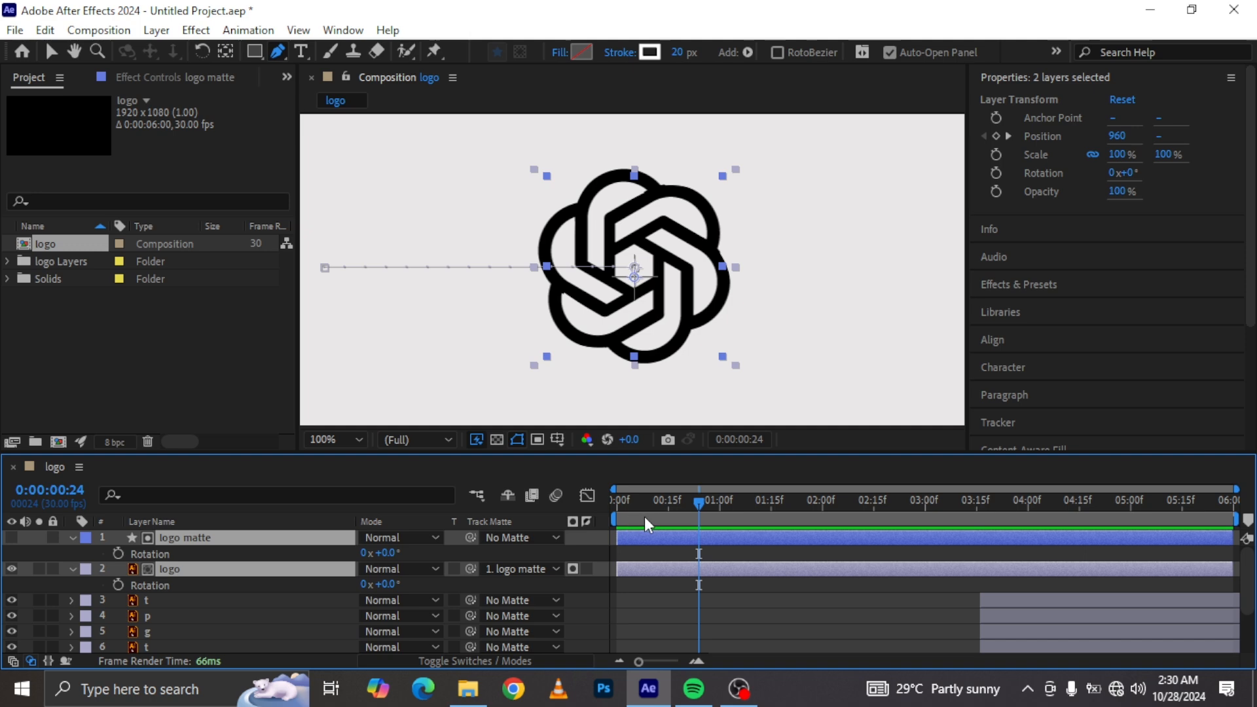
left_click(669, 502)
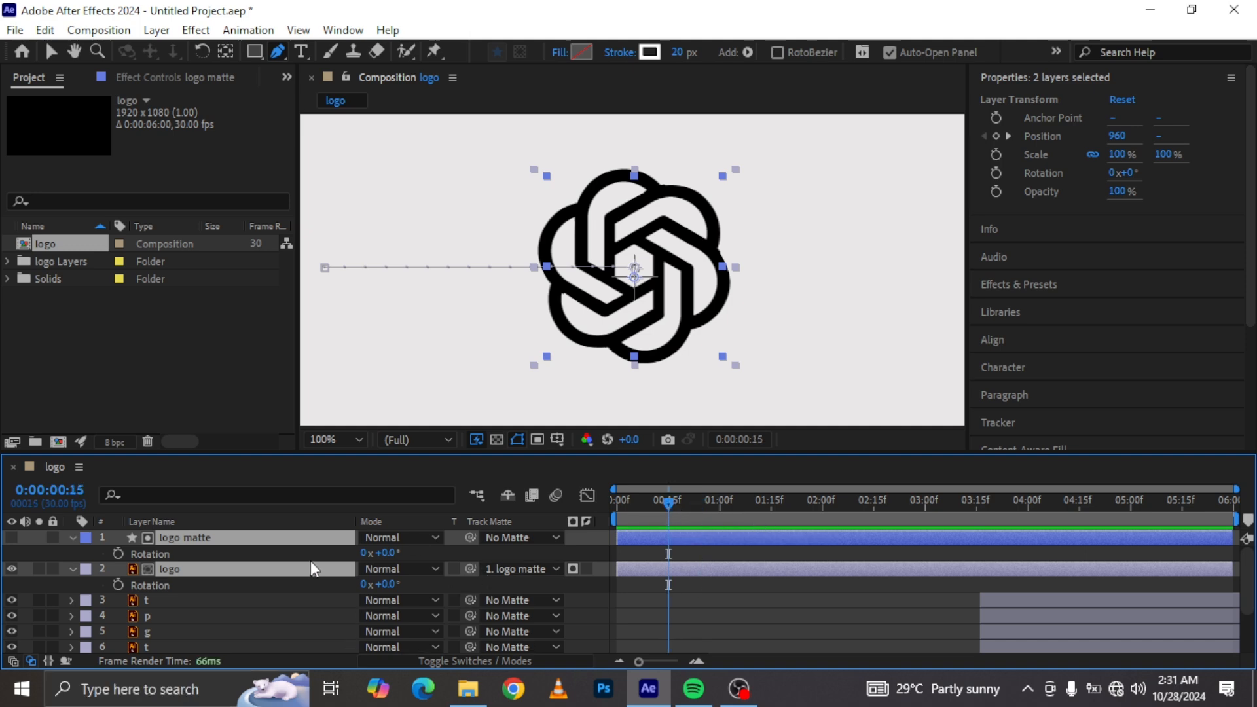
left_click(119, 554)
left_click(119, 584)
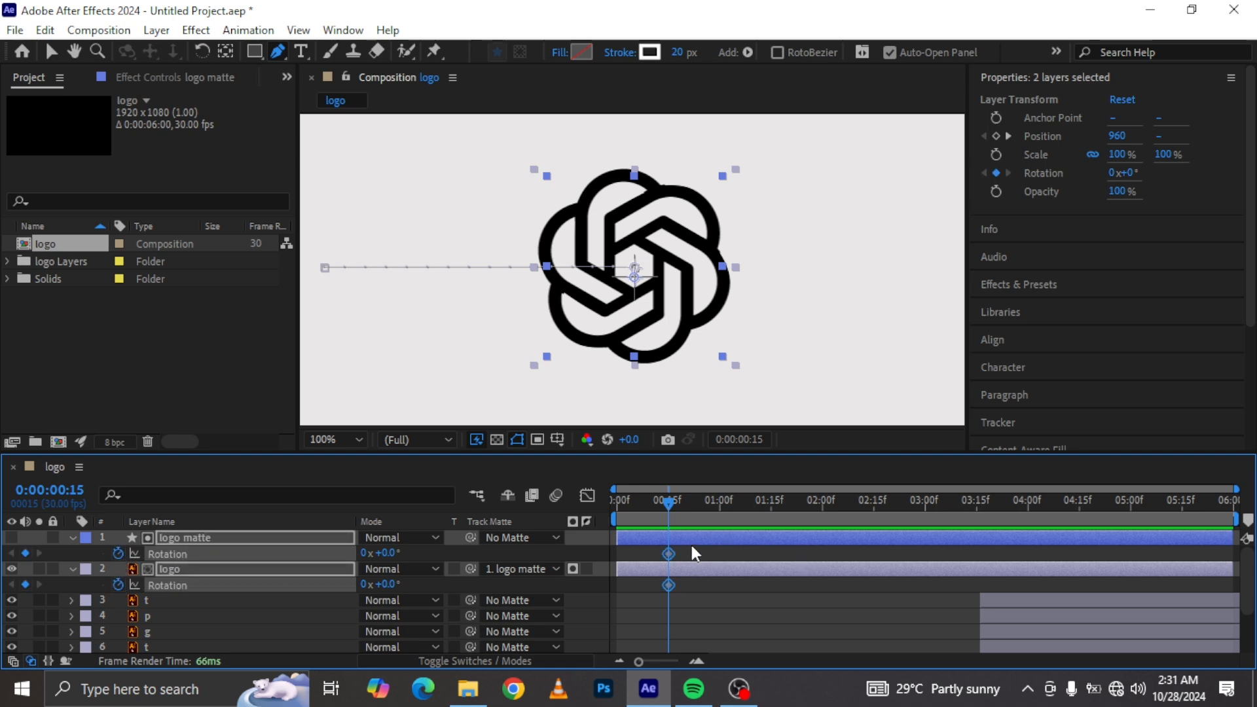
left_click_drag(669, 552, 692, 552)
left_click(442, 586)
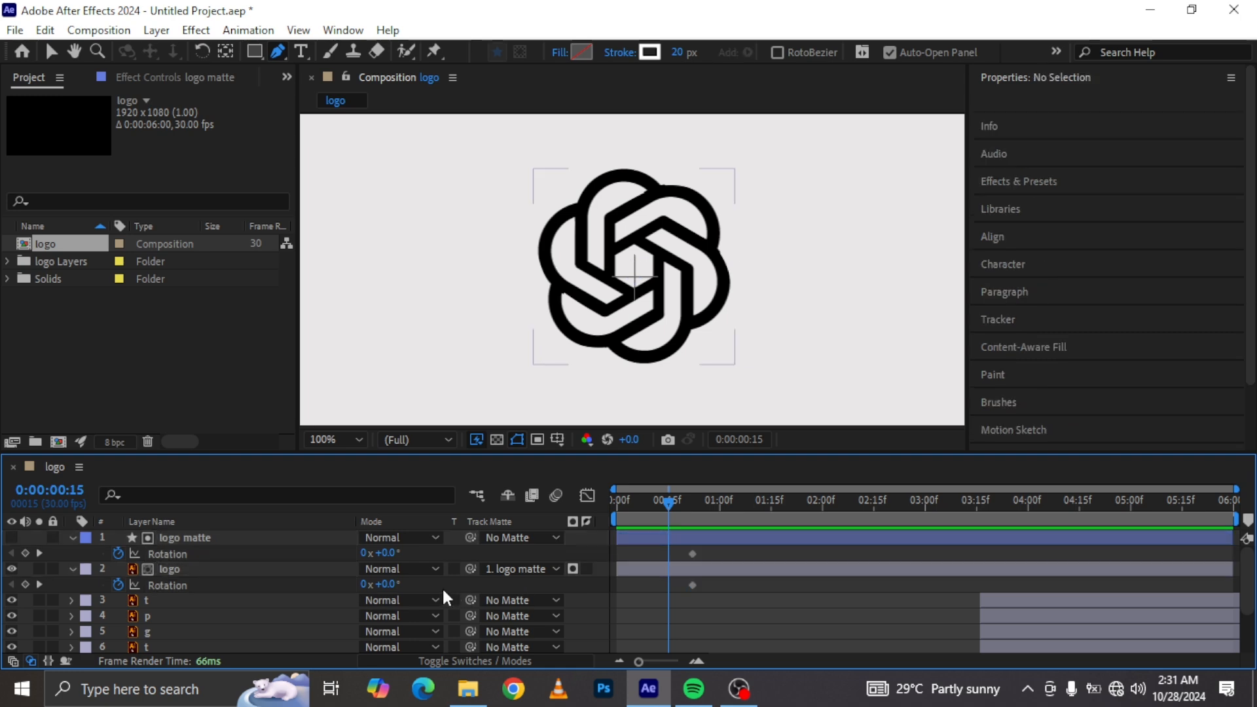
Step: Set the Rotation of both the logo and logo matte layers to 20° at 0:00:00:15
left_click(389, 583)
type("20")
key("Return")
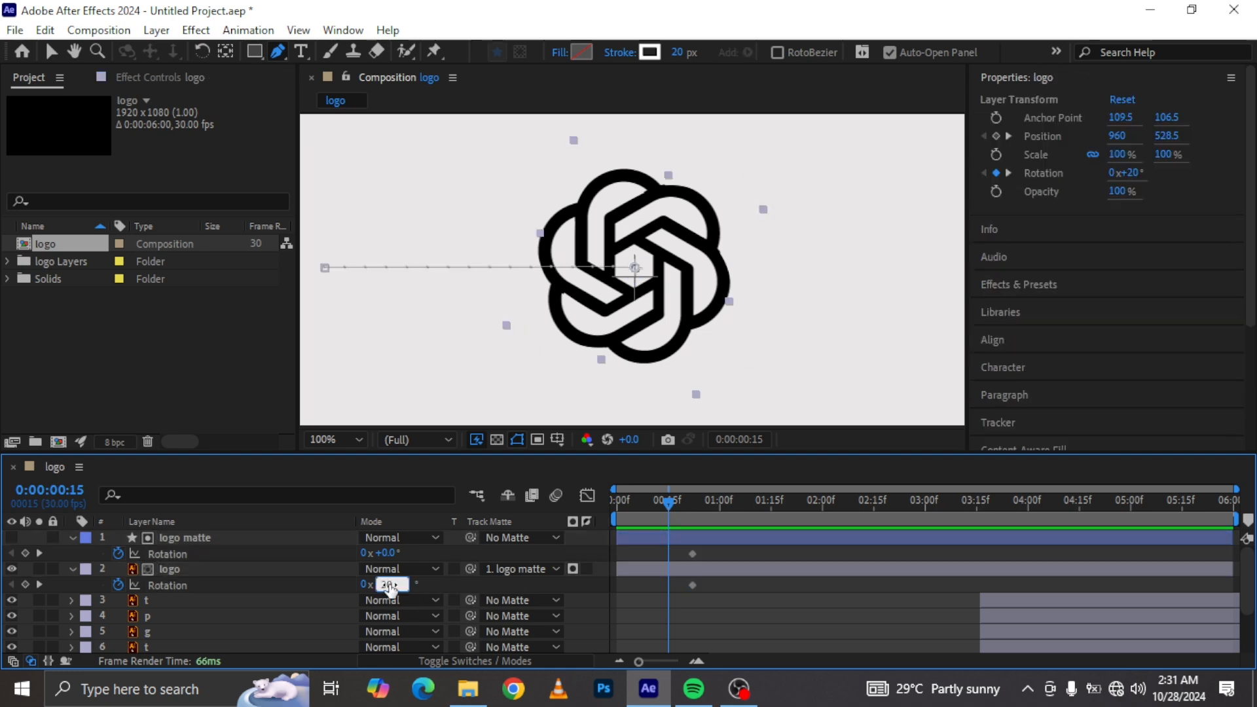
left_click(388, 553)
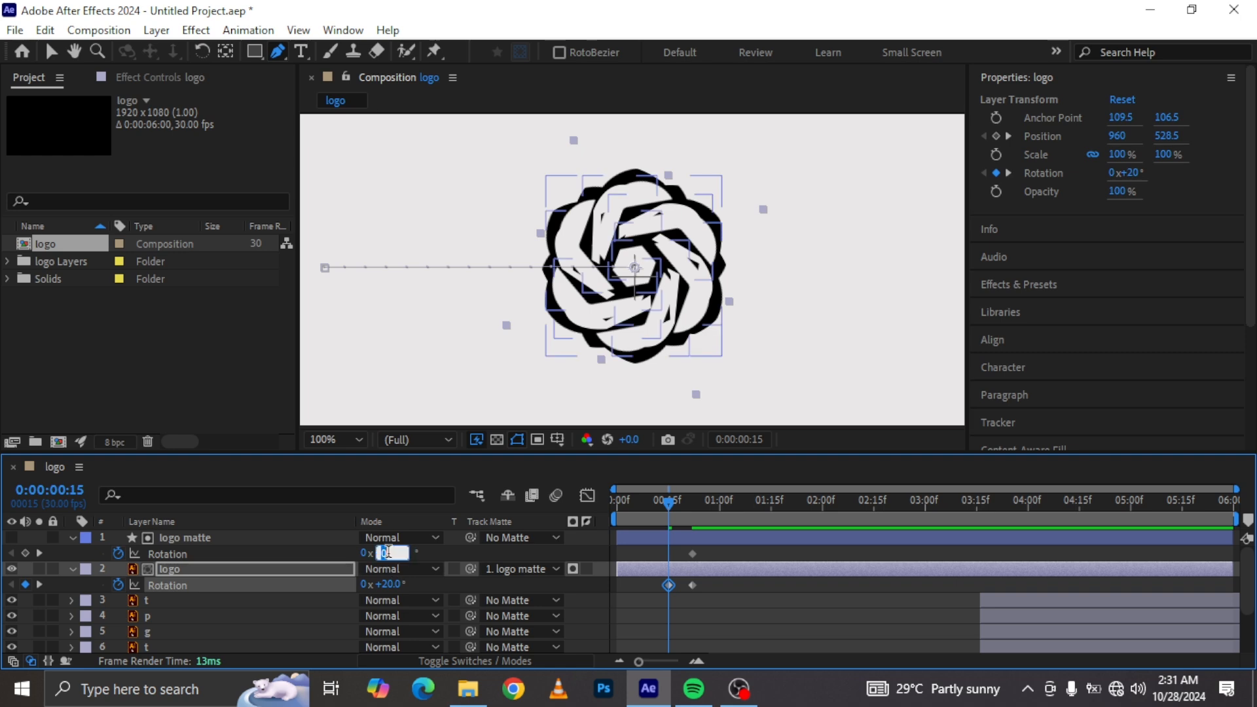
type("20")
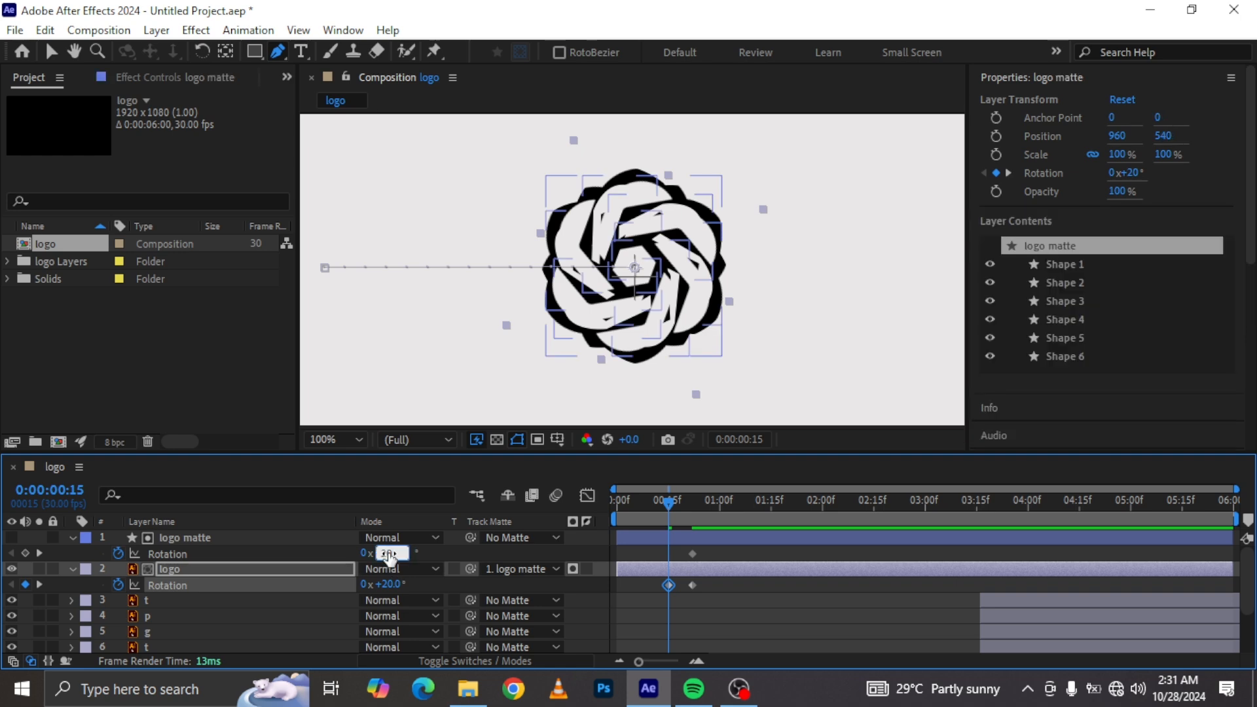
key("Return")
Step: Select both logo layers and set their Rotation to -20° at the start of the timeline
left_click(626, 573)
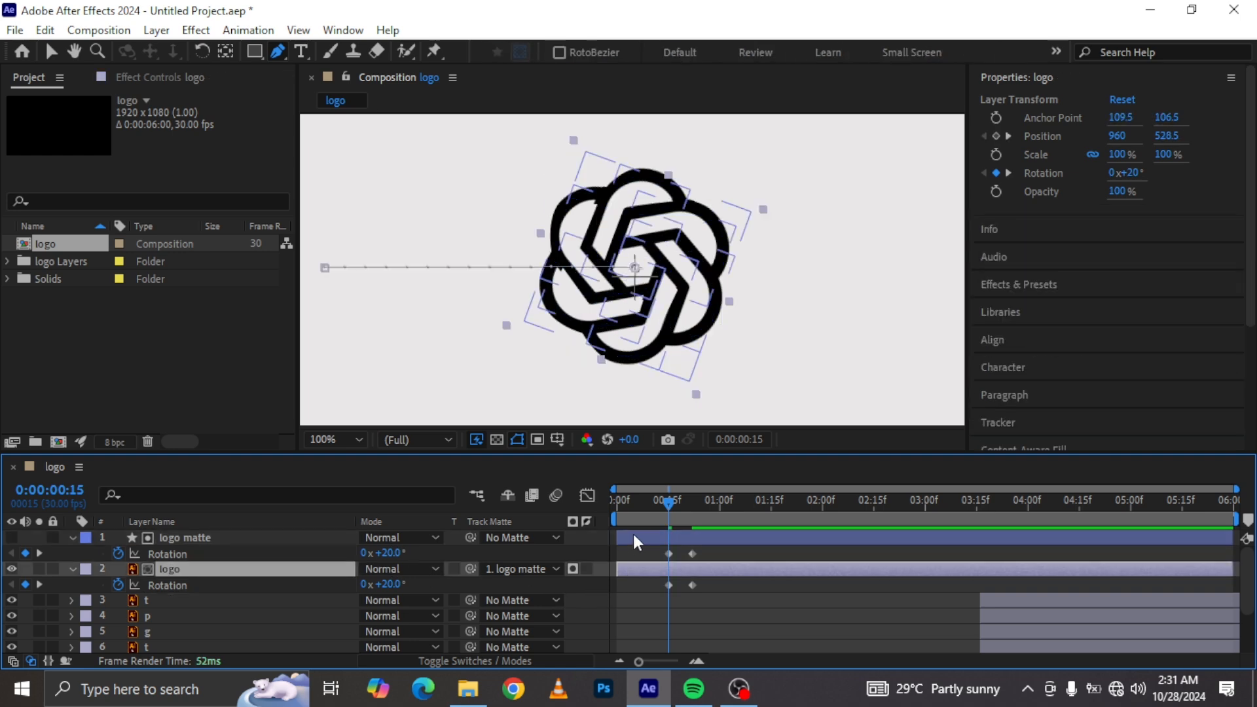
left_click(634, 536, "shift")
left_click(621, 501)
left_click(617, 503)
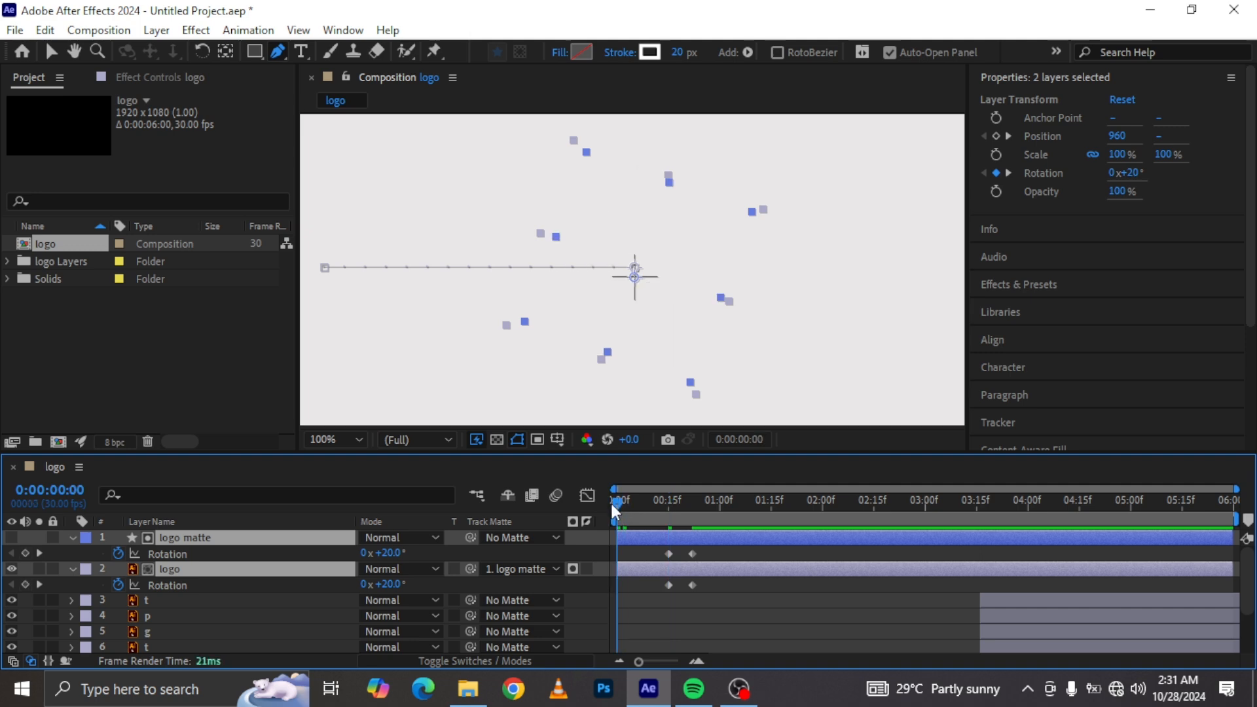
left_click(387, 553)
type("-20")
key("Return")
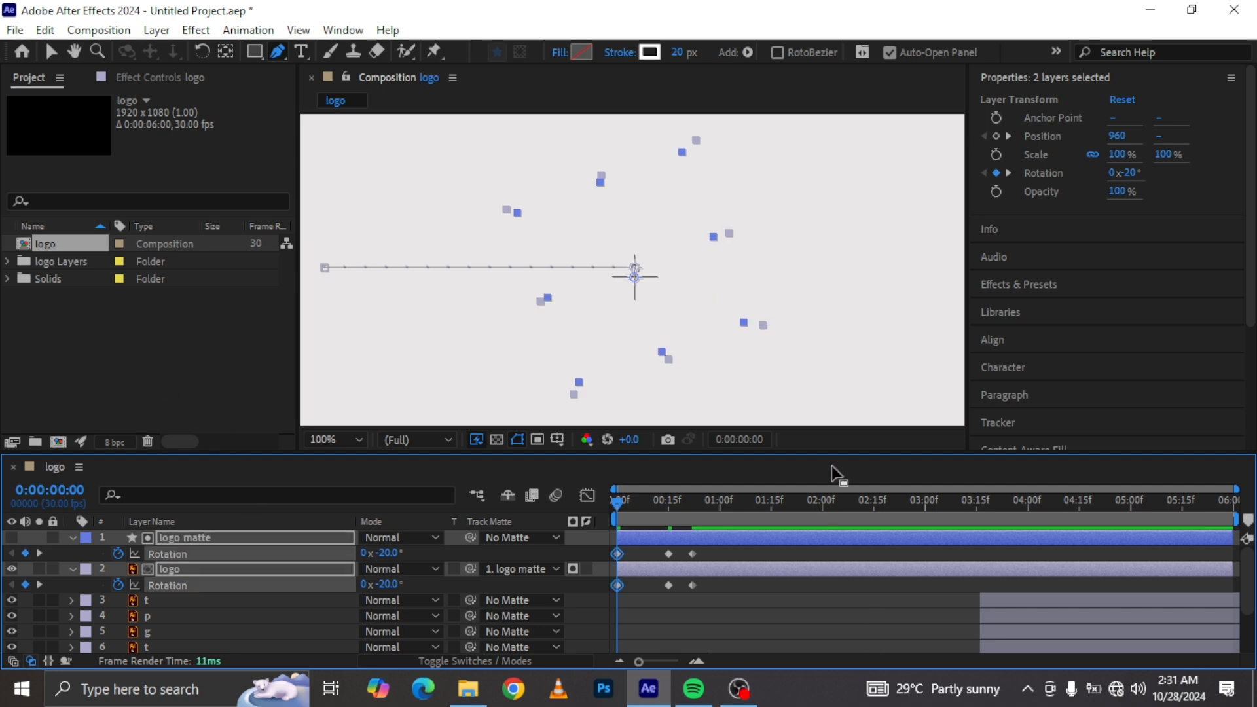
Step: Preview the rotating logo reveal animation
key("space")
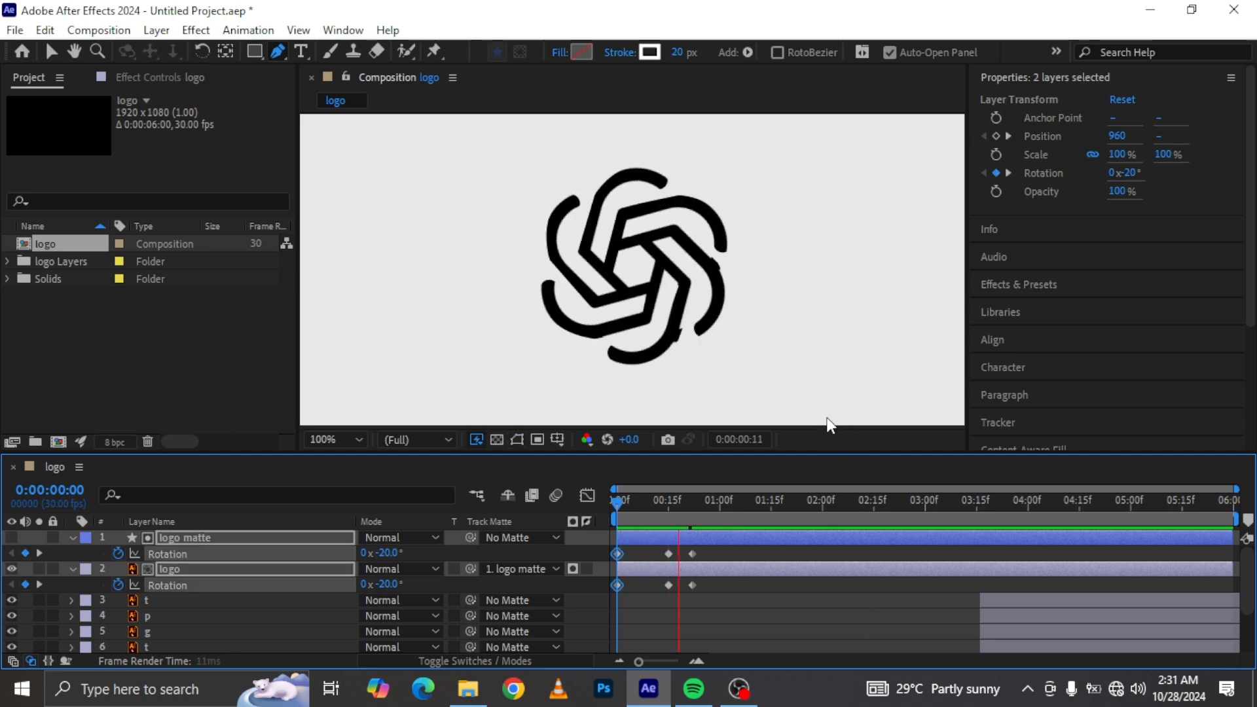
left_click_drag(691, 509, 695, 506)
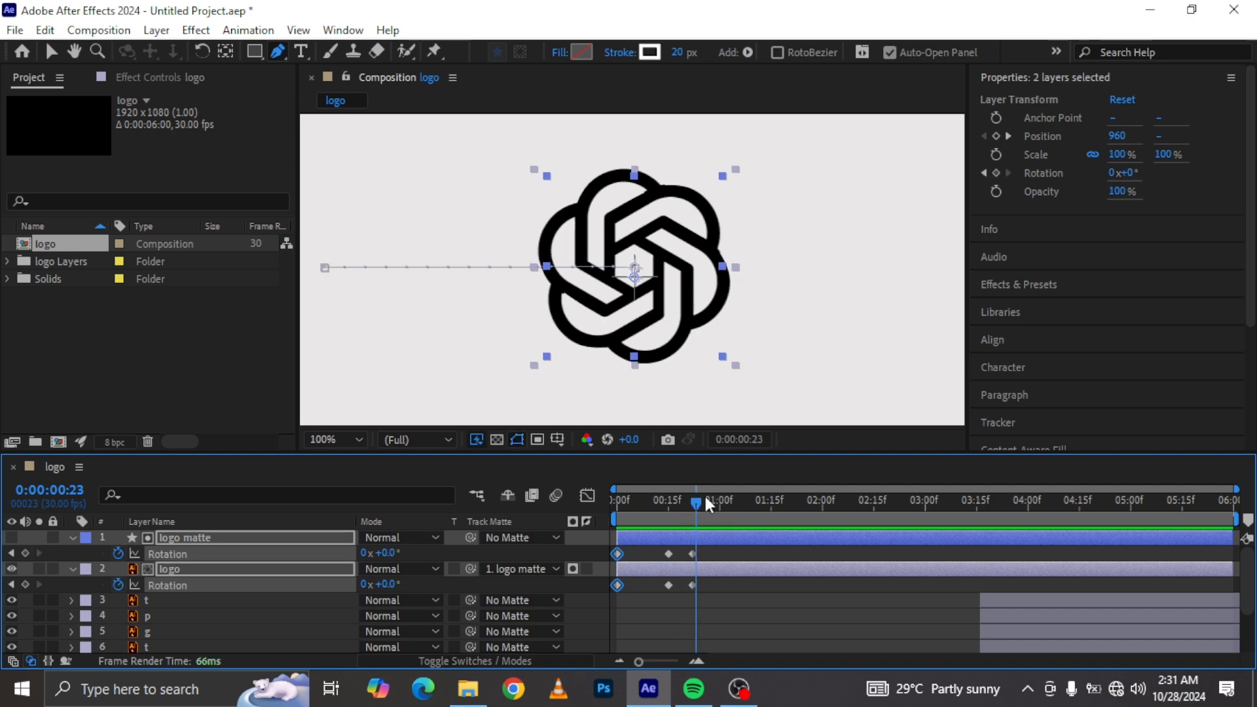
left_click_drag(694, 508, 690, 505)
Step: Move the final Rotation keyframes to about 0:00:01:10 and set -13.8° at 0:00:00:22 on both layers
left_click_drag(716, 549, 751, 558)
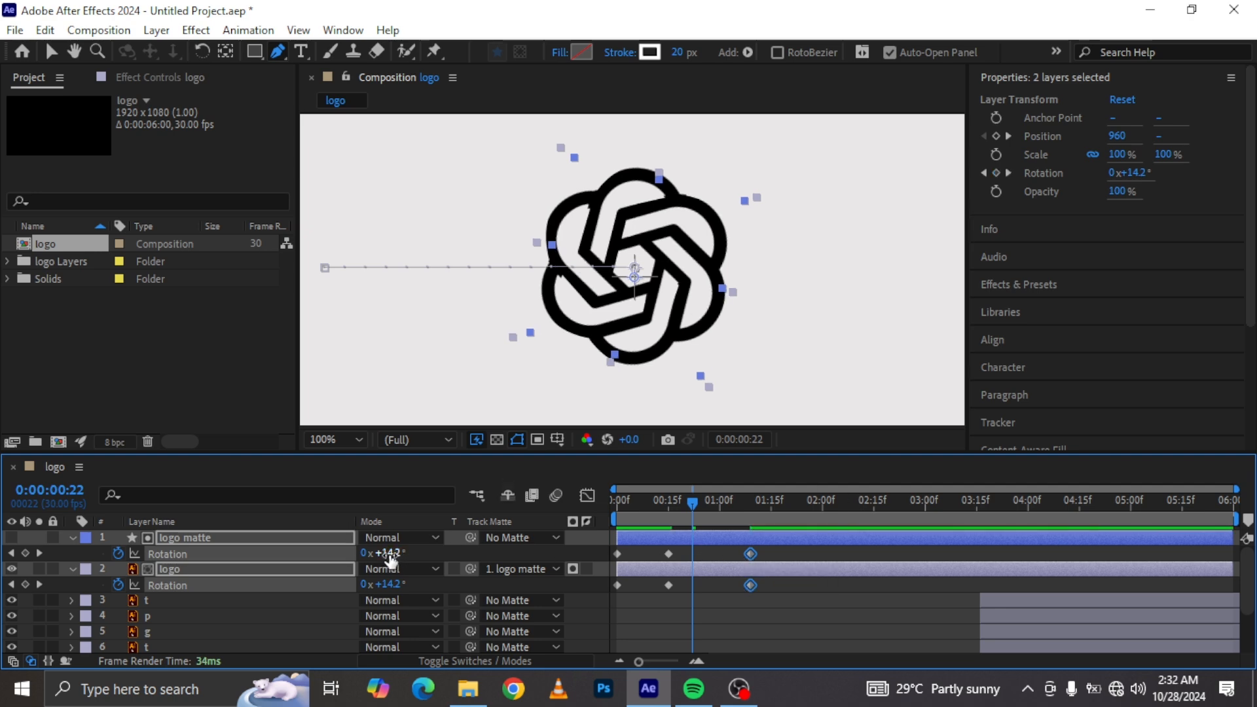
left_click_drag(391, 558, 358, 552)
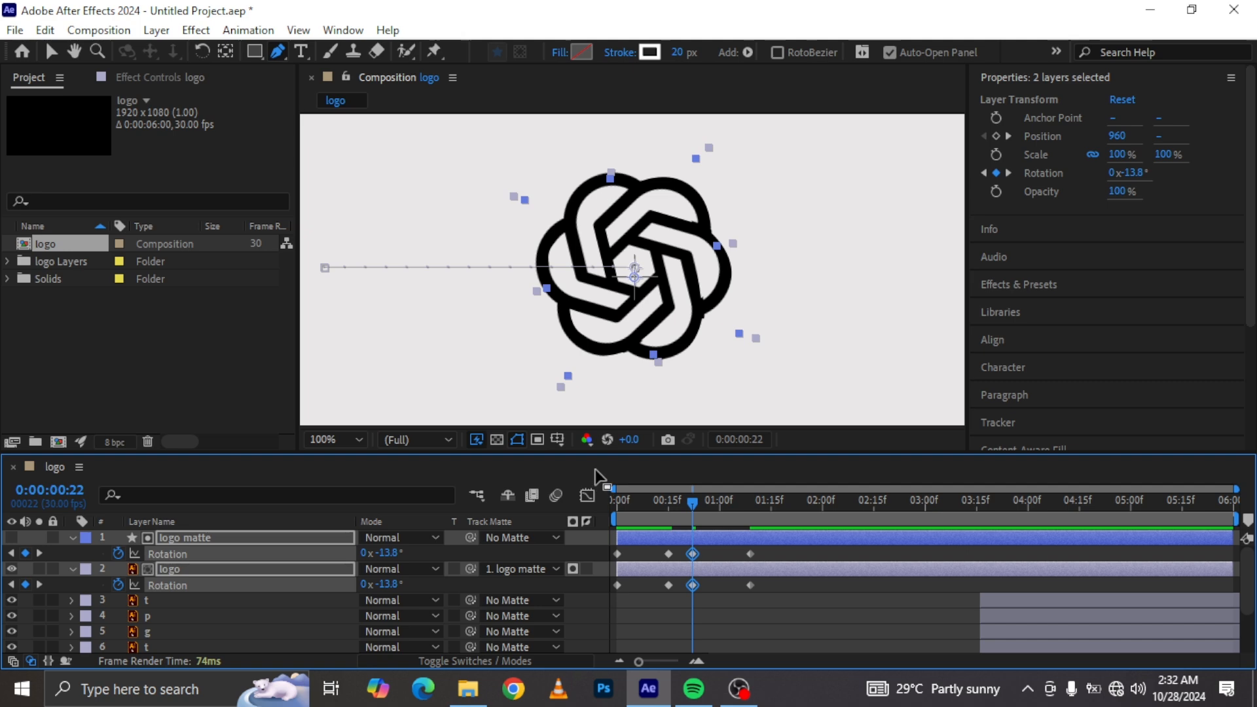
left_click_drag(645, 508, 615, 501)
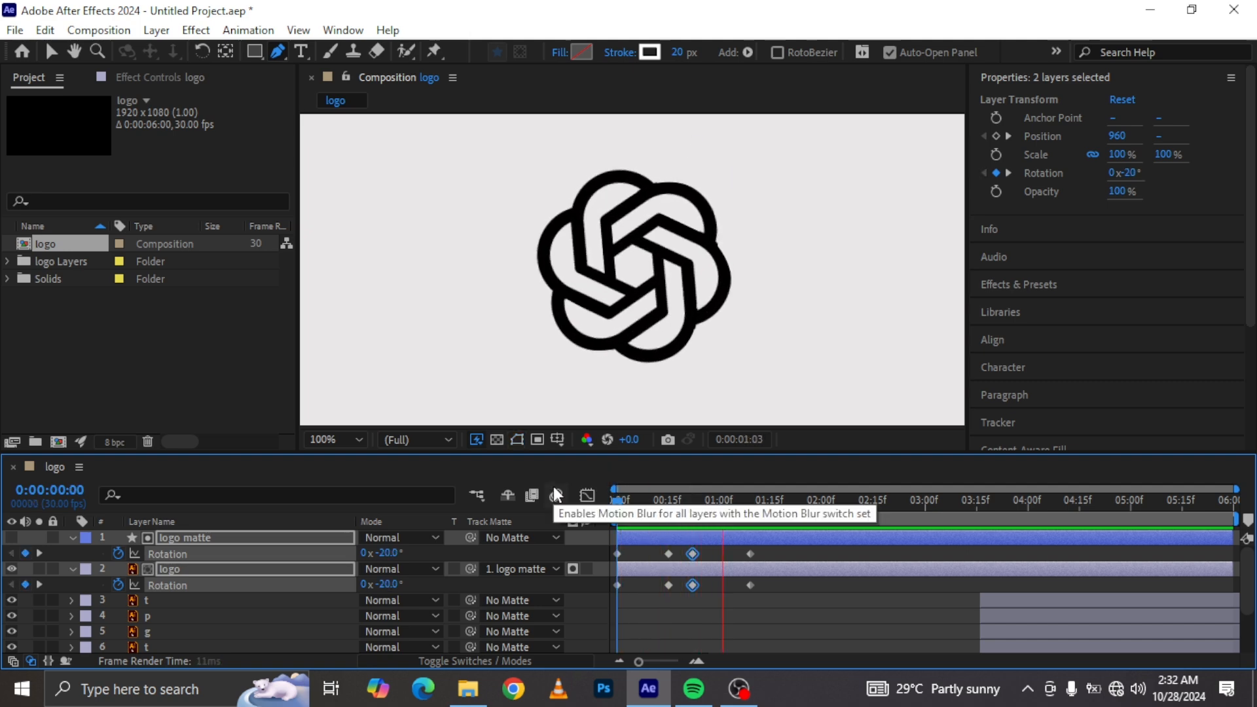
mouse_move(698, 509)
left_mouse_down()
mouse_move(735, 508)
mouse_move(683, 500)
mouse_move(693, 501)
left_mouse_up()
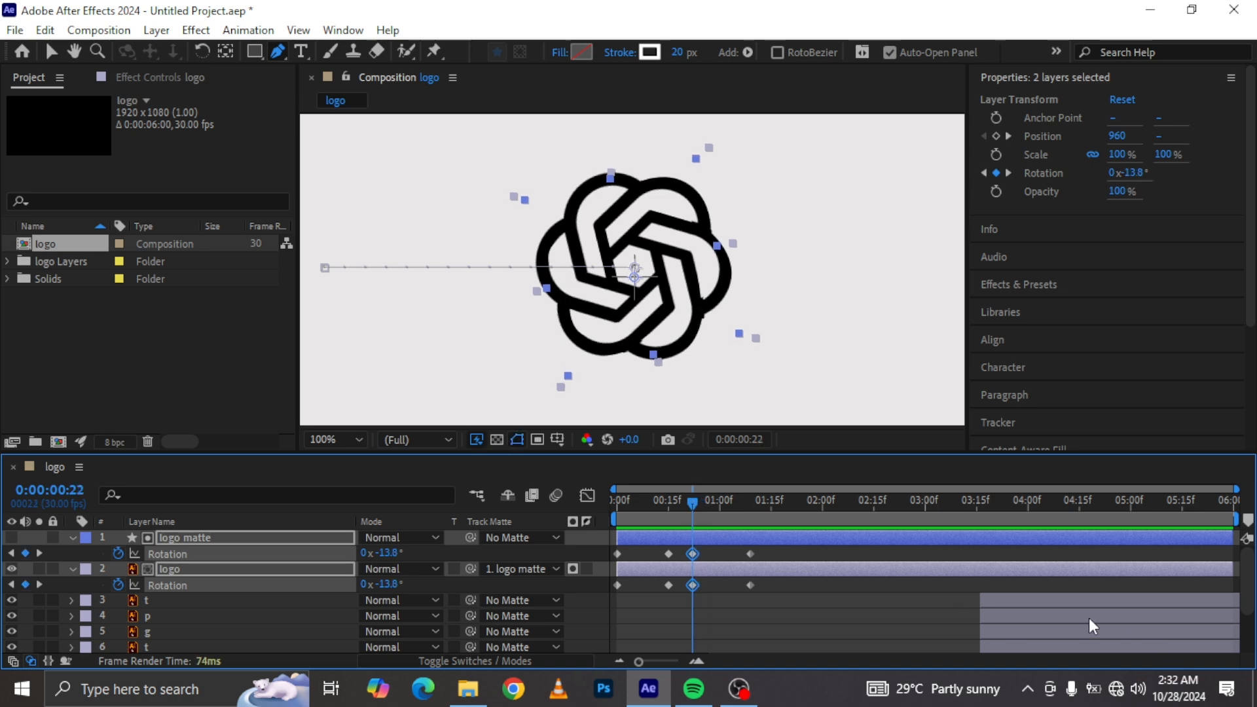
Step: Select the seven letter layers and move them to start at about 0:00:00:22
left_click(1016, 601)
scroll(1021, 629, "down", 2)
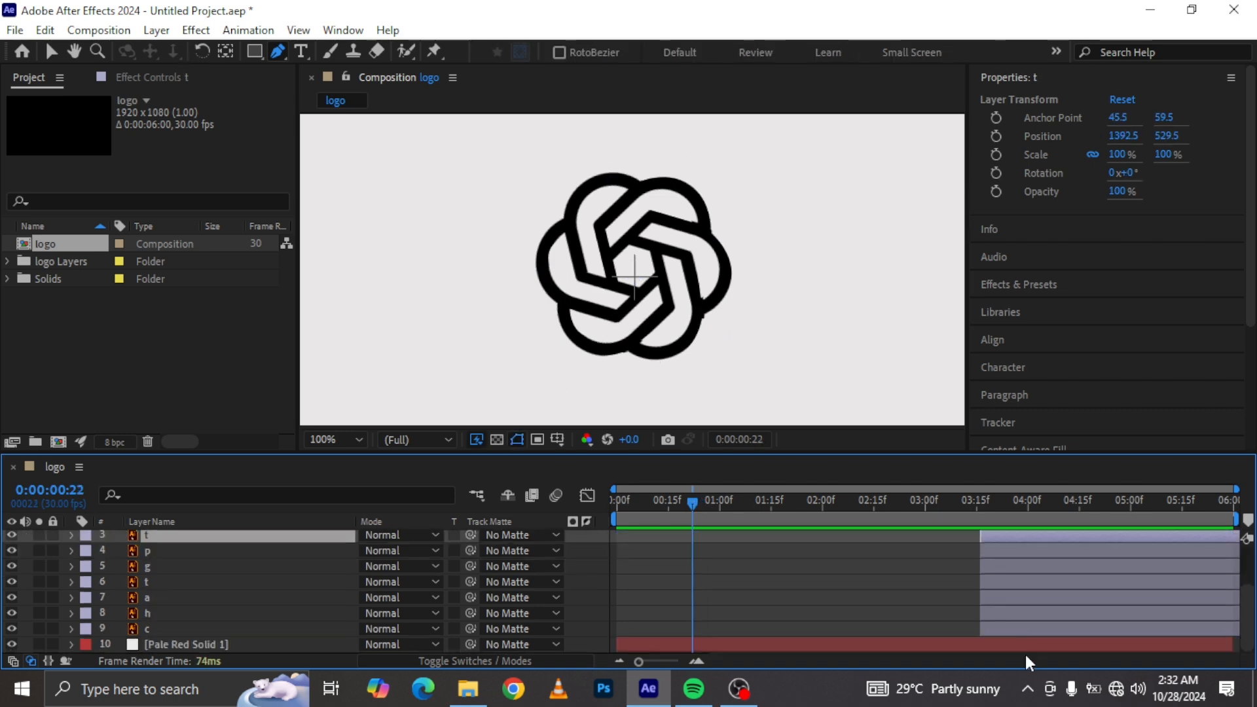
left_click(992, 632)
scroll(1005, 573, "up", 2)
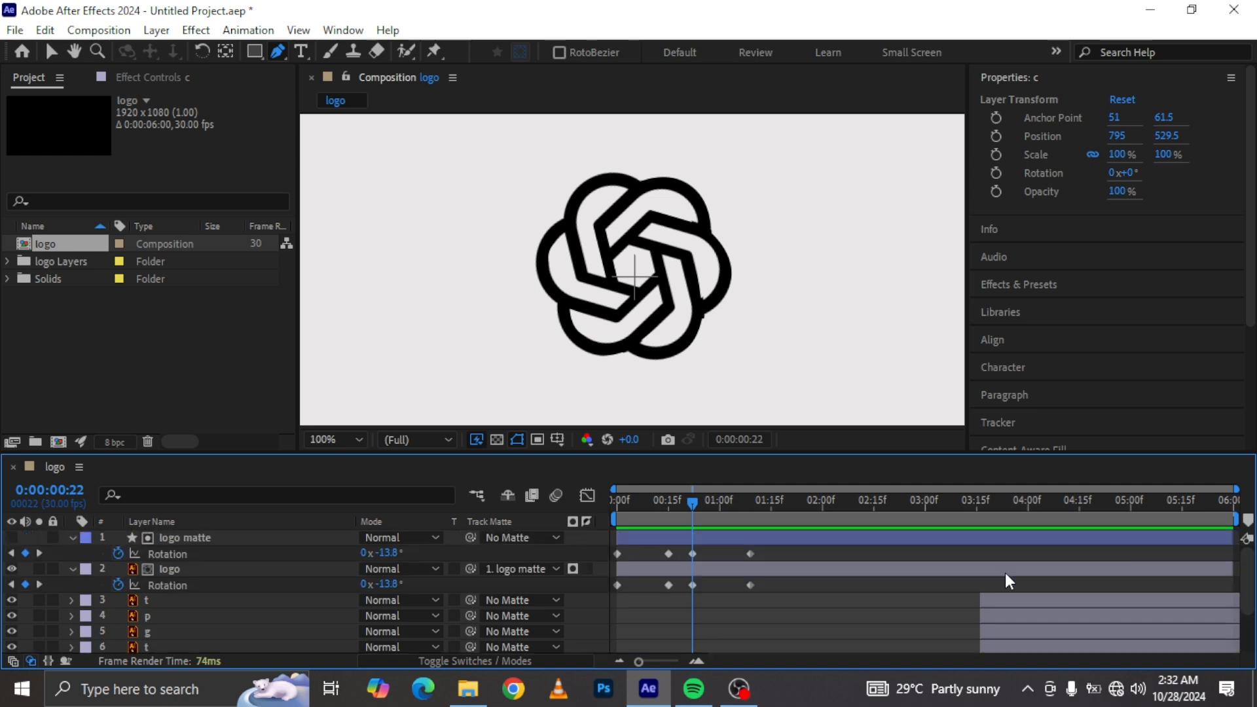
left_click(1000, 598, "shift")
left_click_drag(1000, 598, 714, 619)
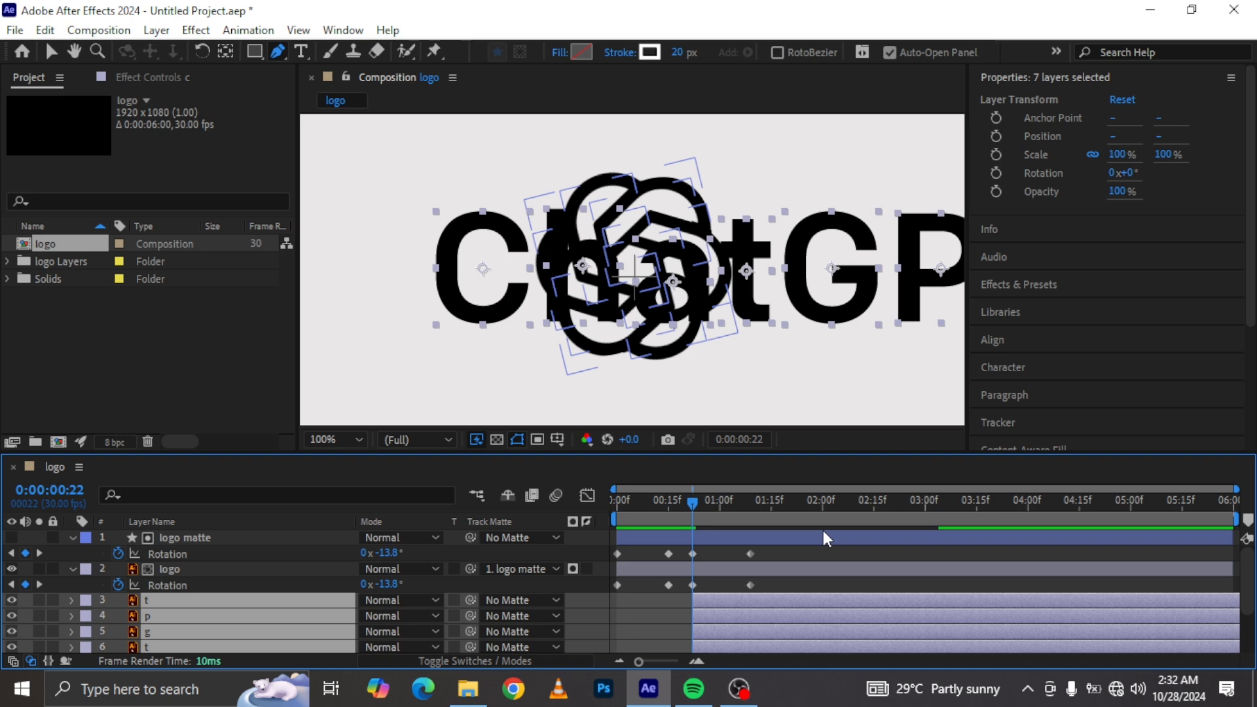
Step: Reveal the letter layers' Position and add Position keyframes on all of them at 0:00:02:00
key("p")
left_click(822, 497)
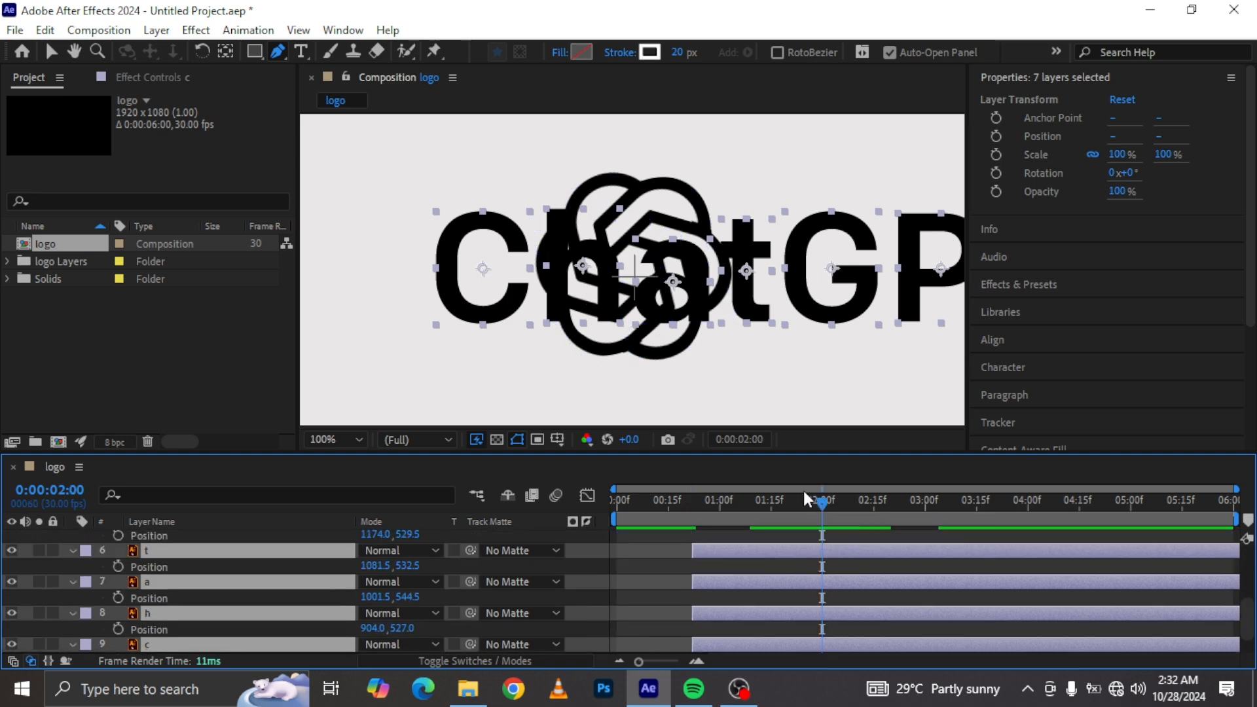
left_click(118, 566)
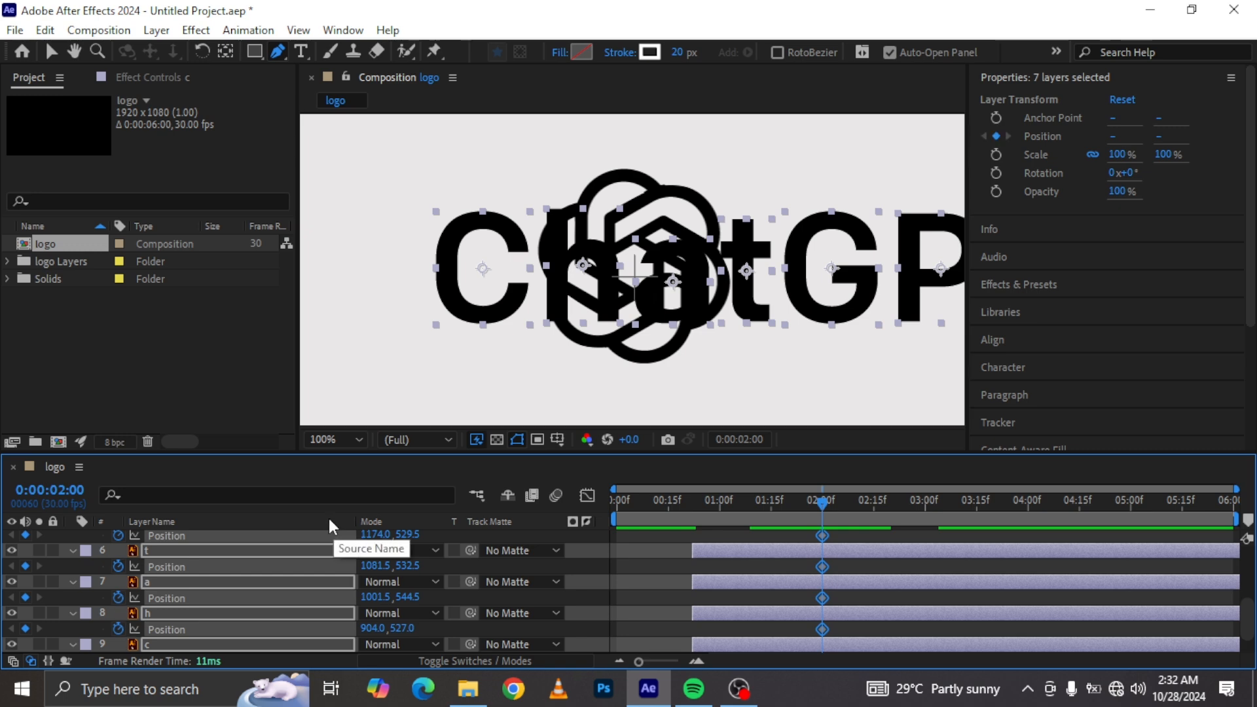
Step: Reveal Scale and Rotation on the selected letter layers and add keyframes for both at 0:00:02:00
key("shift+s")
left_click(117, 569)
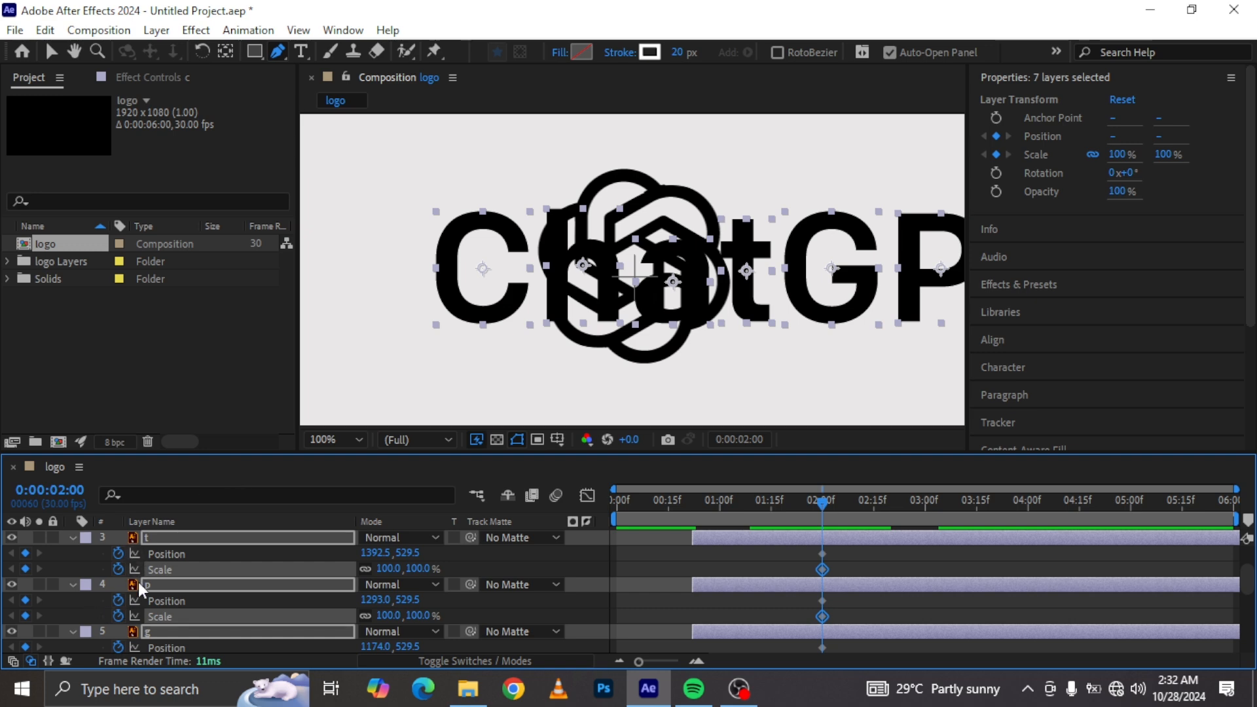
key("shift+r")
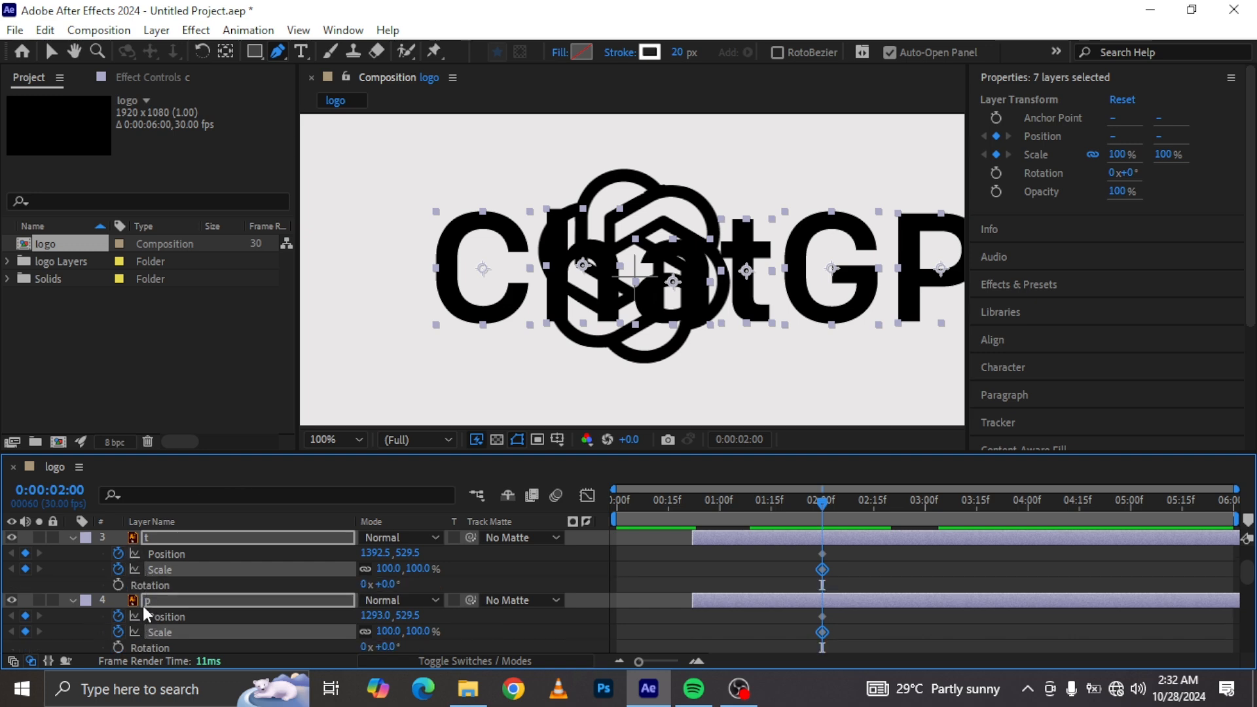
left_click(118, 585)
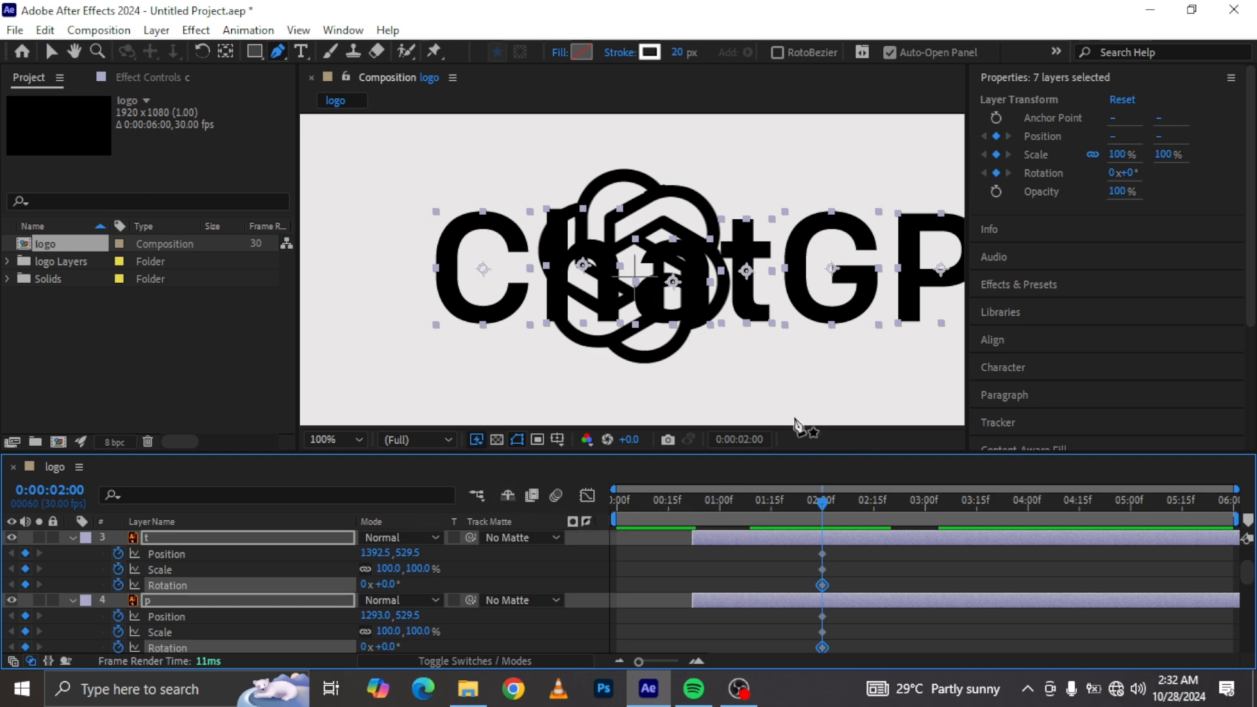
Step: At 0:00:00:22, set the letter layers' Scale to 20%
left_click(692, 501)
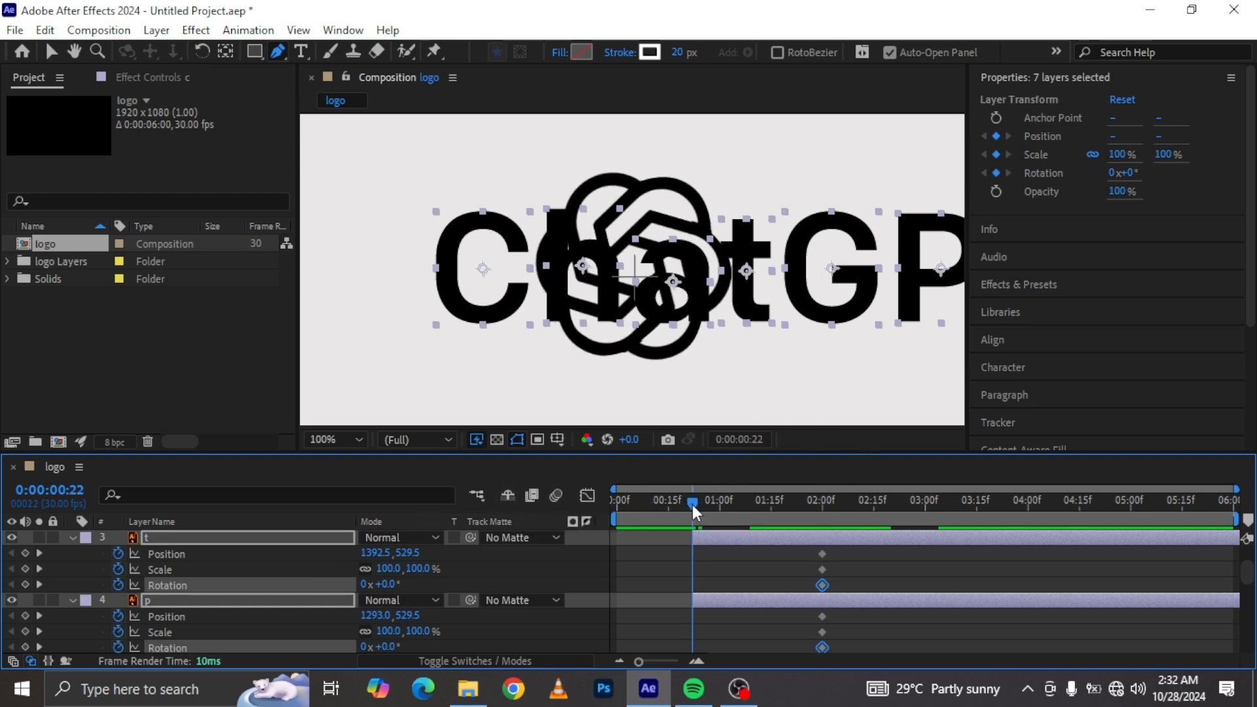
left_click(420, 567)
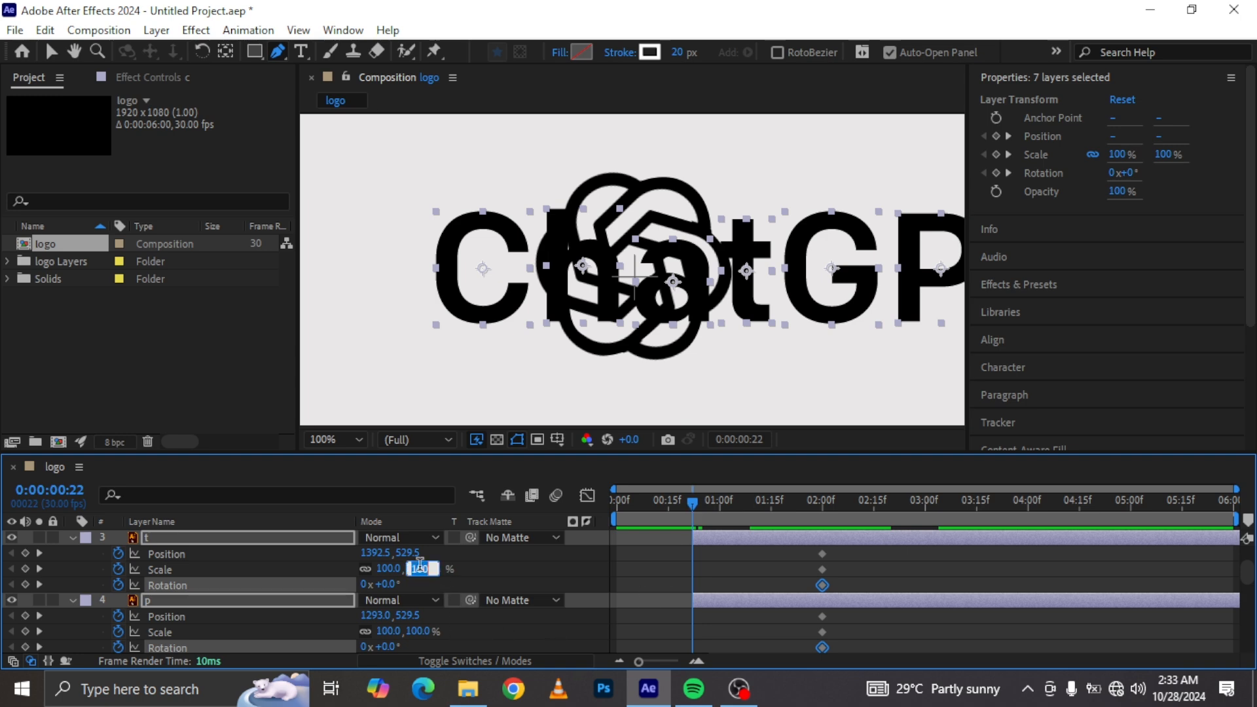
type("20")
key("Return")
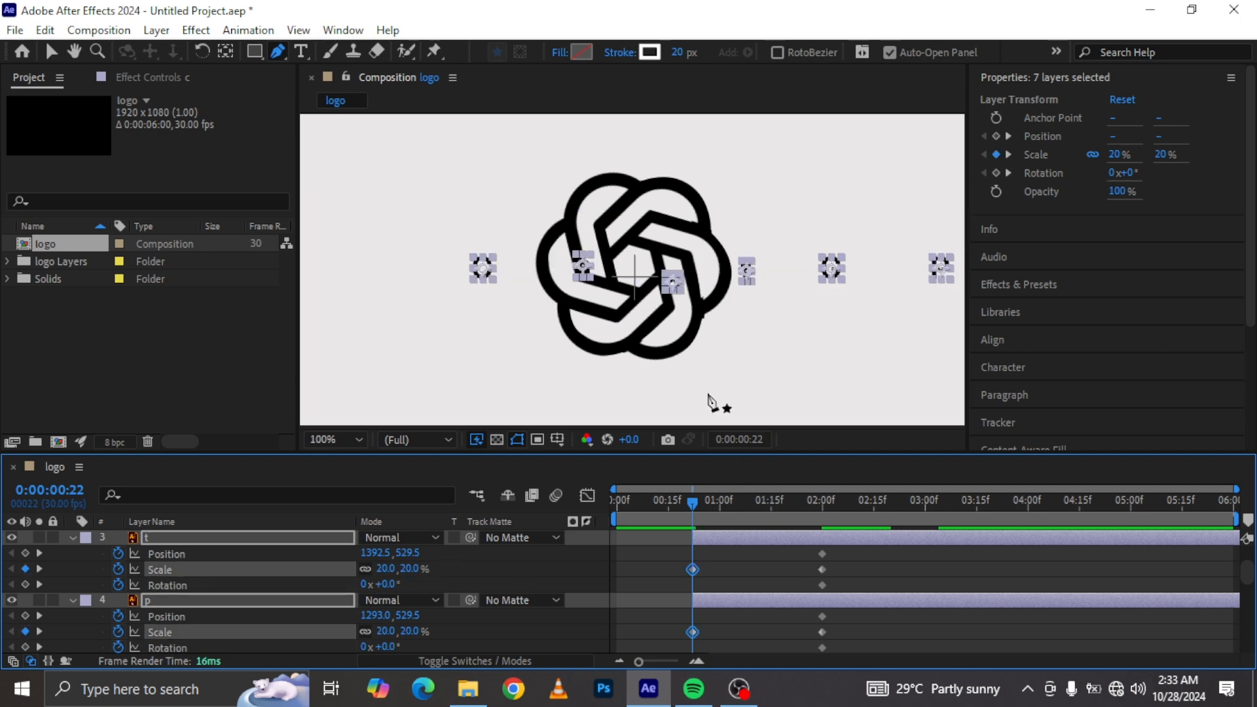
Step: At 0:00:00:22, move the C letter onto the lower center of the logo icon
left_click(483, 269)
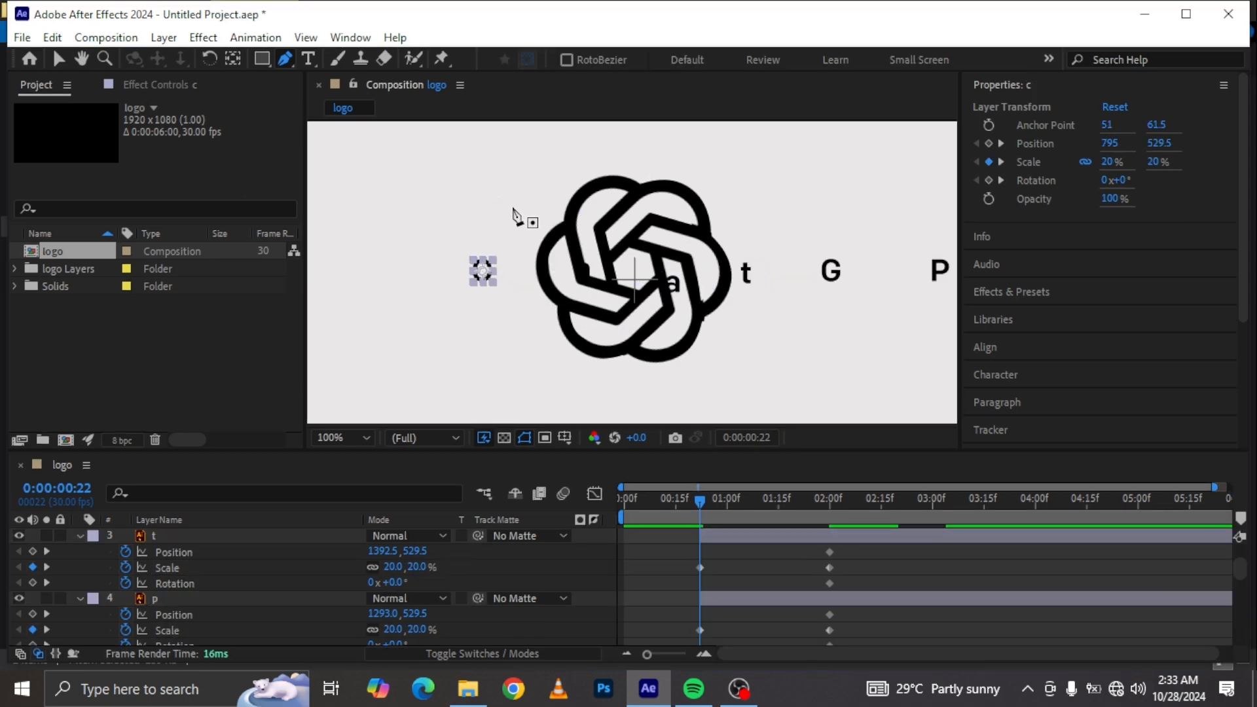
left_click(58, 60)
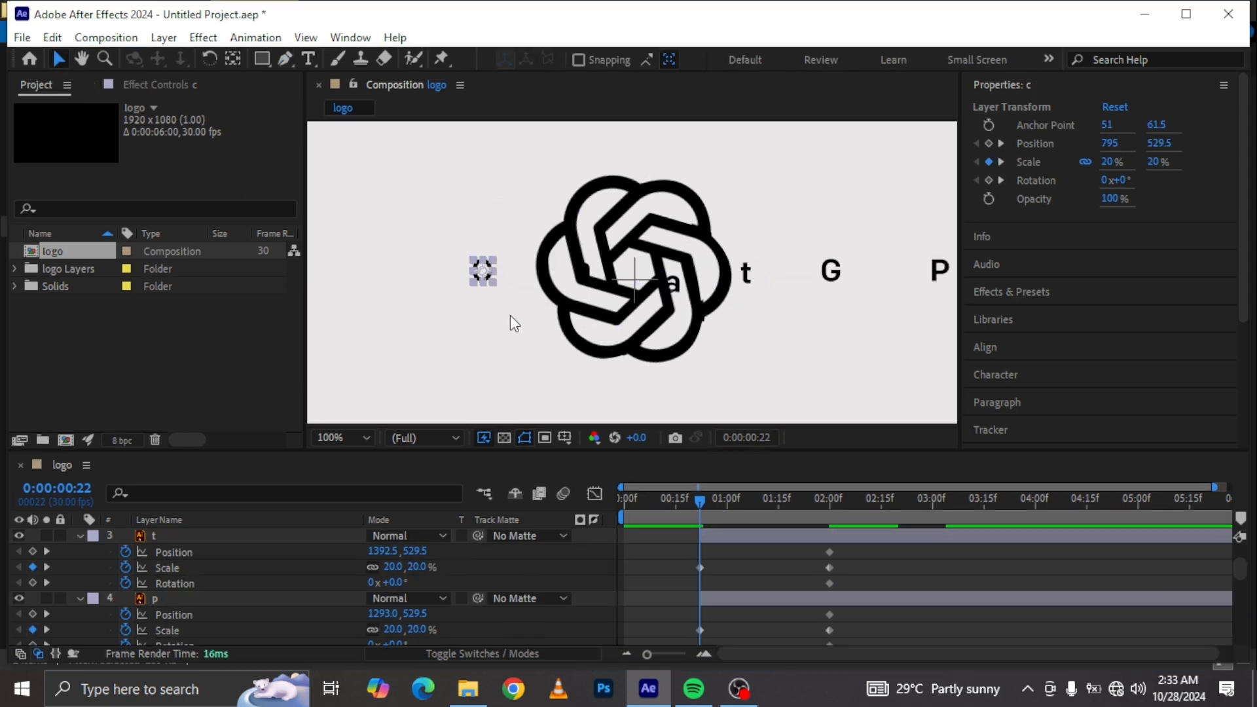
left_click_drag(485, 275, 680, 347)
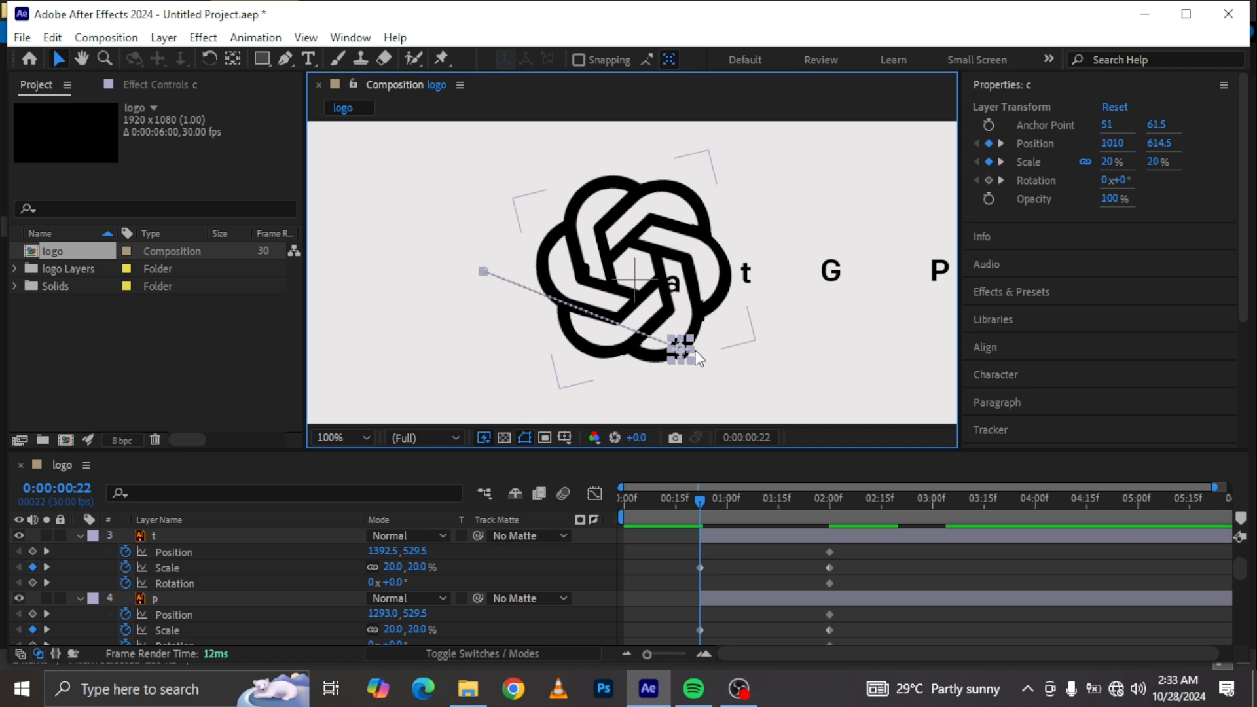
Step: Move the remaining letters one by one onto the same point at the logo's lower center
scroll(175, 603, "up", 2)
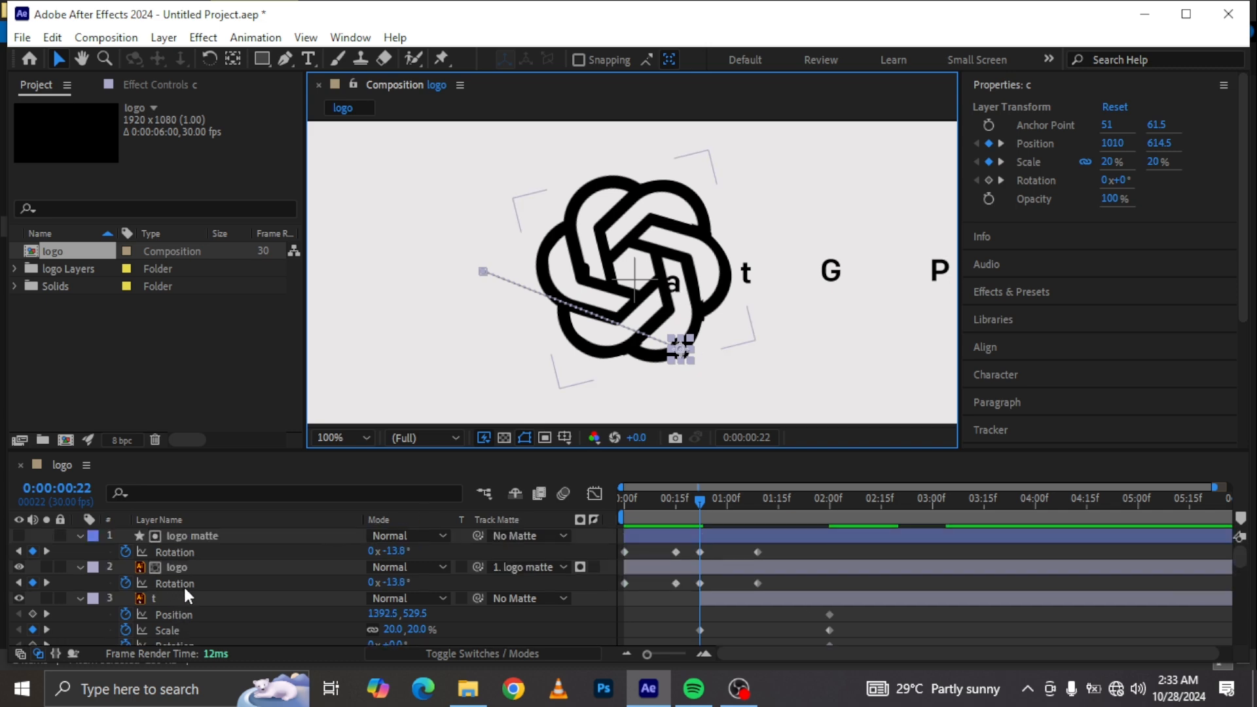
left_click(187, 597)
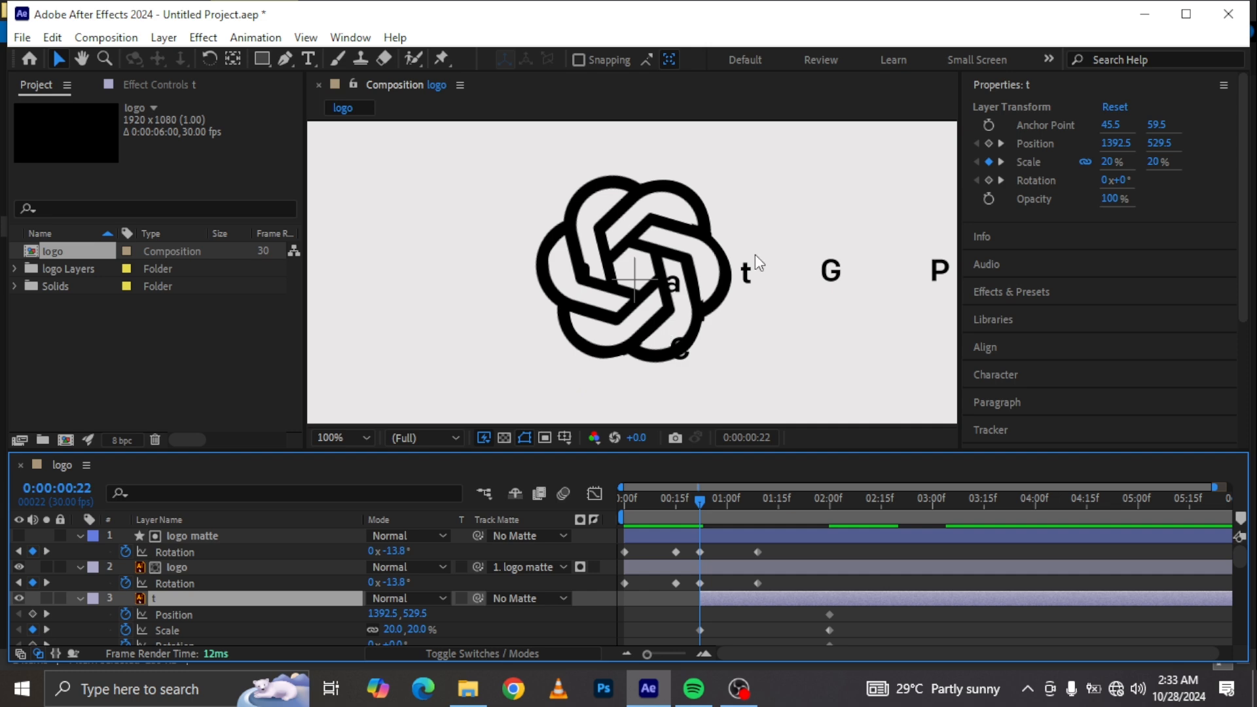
double_click(747, 273)
left_click_drag(746, 273, 681, 355)
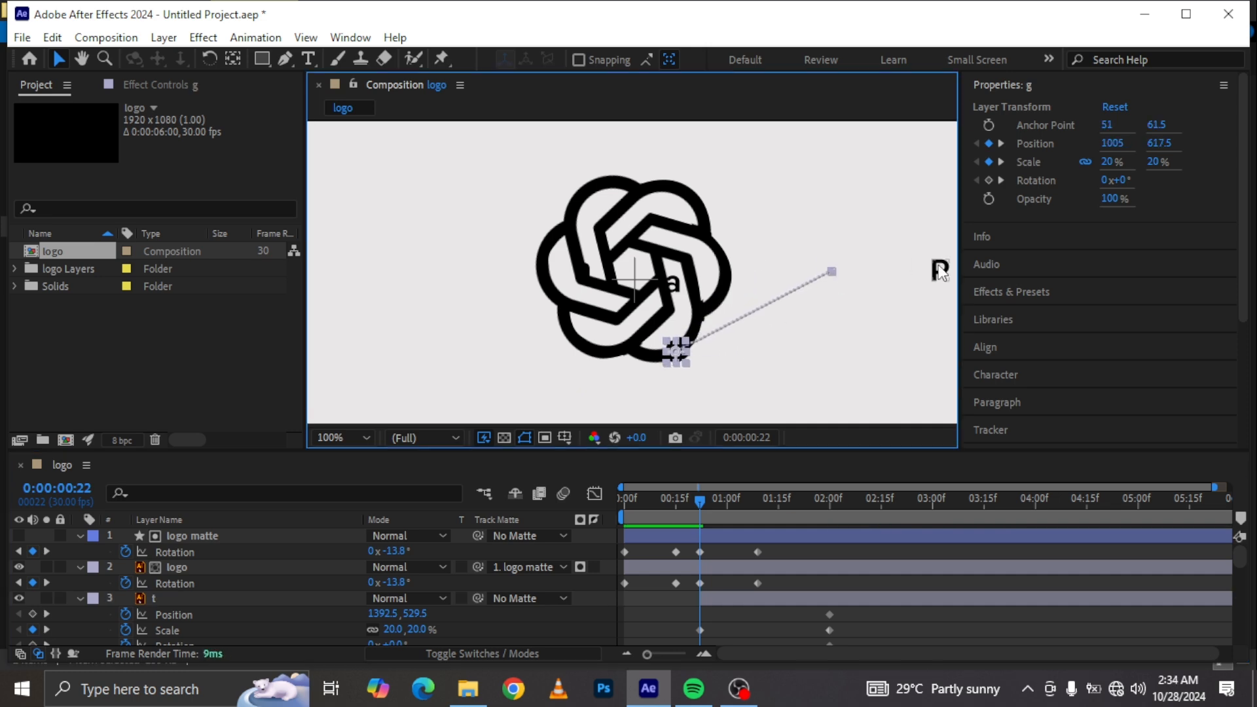
left_click(673, 285)
left_click_drag(673, 291, 684, 354)
scroll(170, 582, "up", 3)
left_click(170, 559)
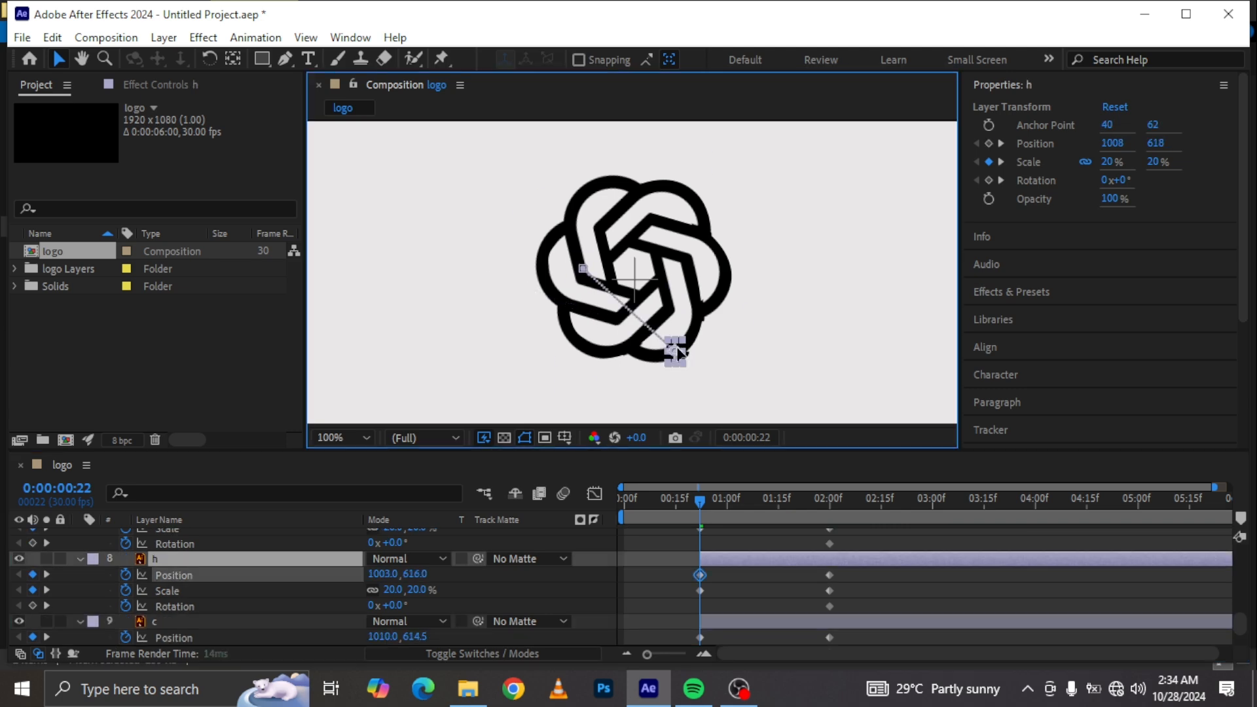
left_click(170, 559)
left_click(343, 437)
left_click(338, 110)
left_click_drag(748, 269, 646, 293)
scroll(644, 292, "up", 2)
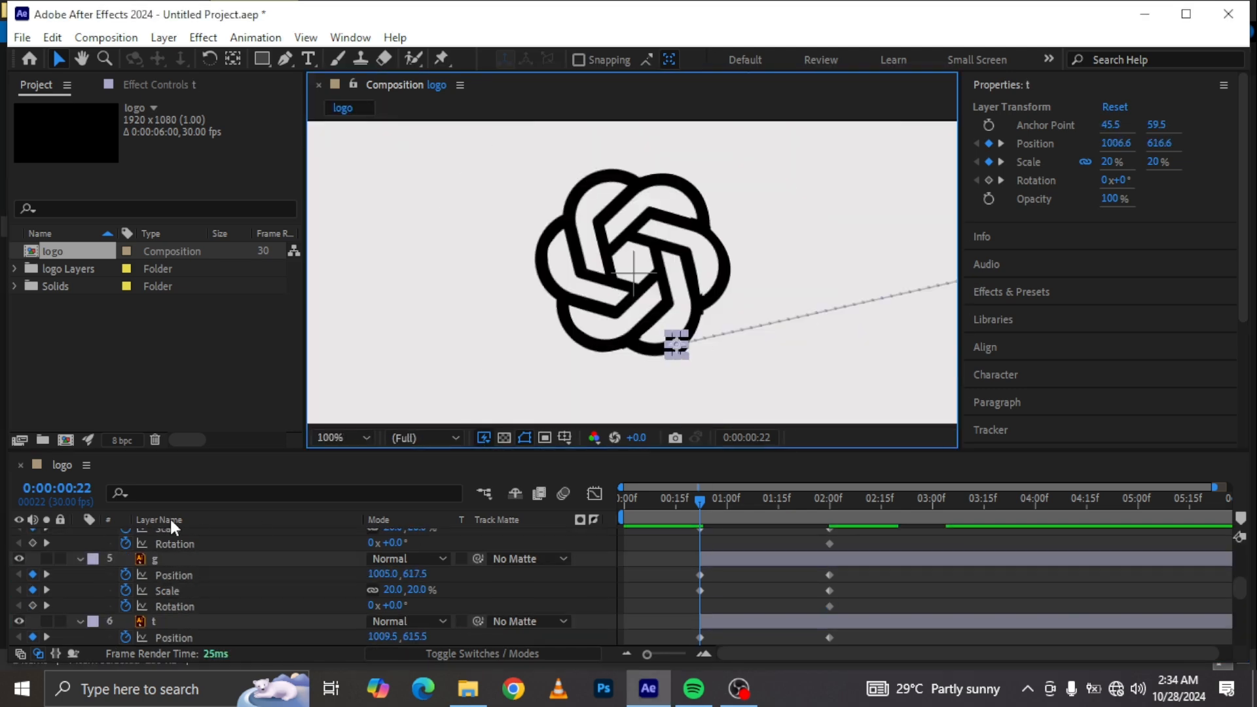
scroll(172, 557, "down", 2)
scroll(199, 600, "up", 2)
Step: At 0:00:01:11, move all seven letters together up above the logo, viewing the composition at 50%
left_click(767, 494)
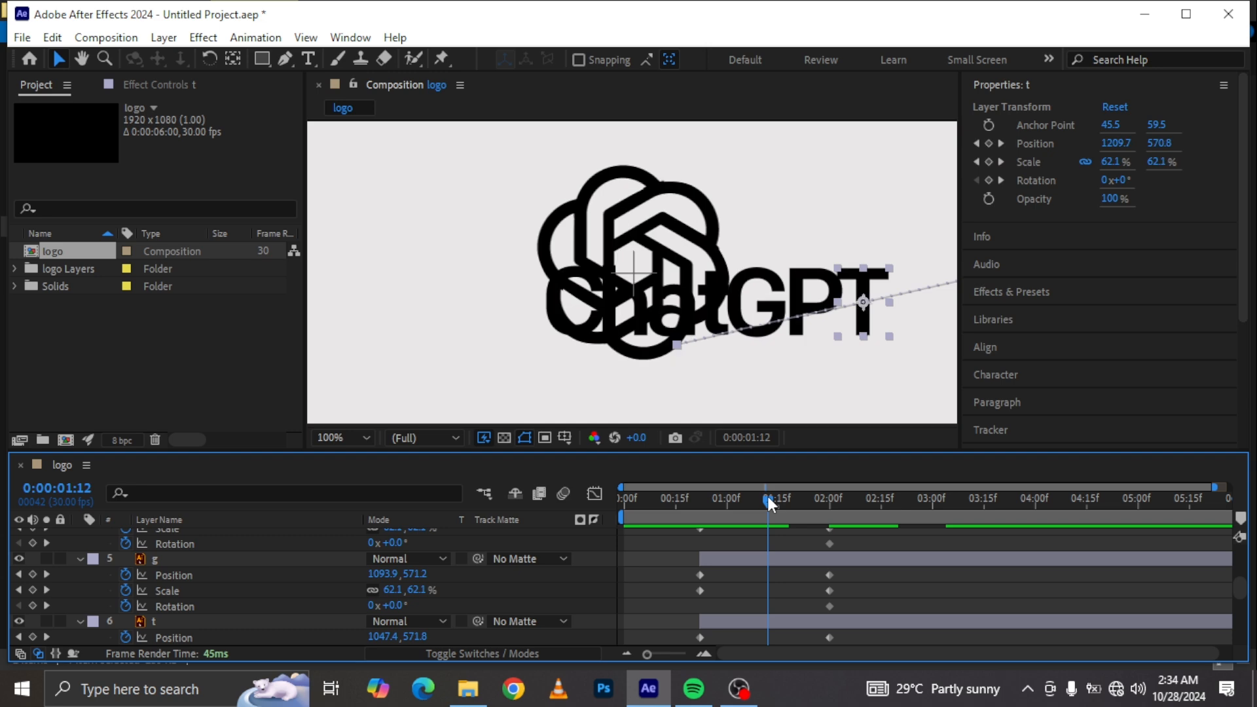
left_click_drag(767, 493, 762, 492)
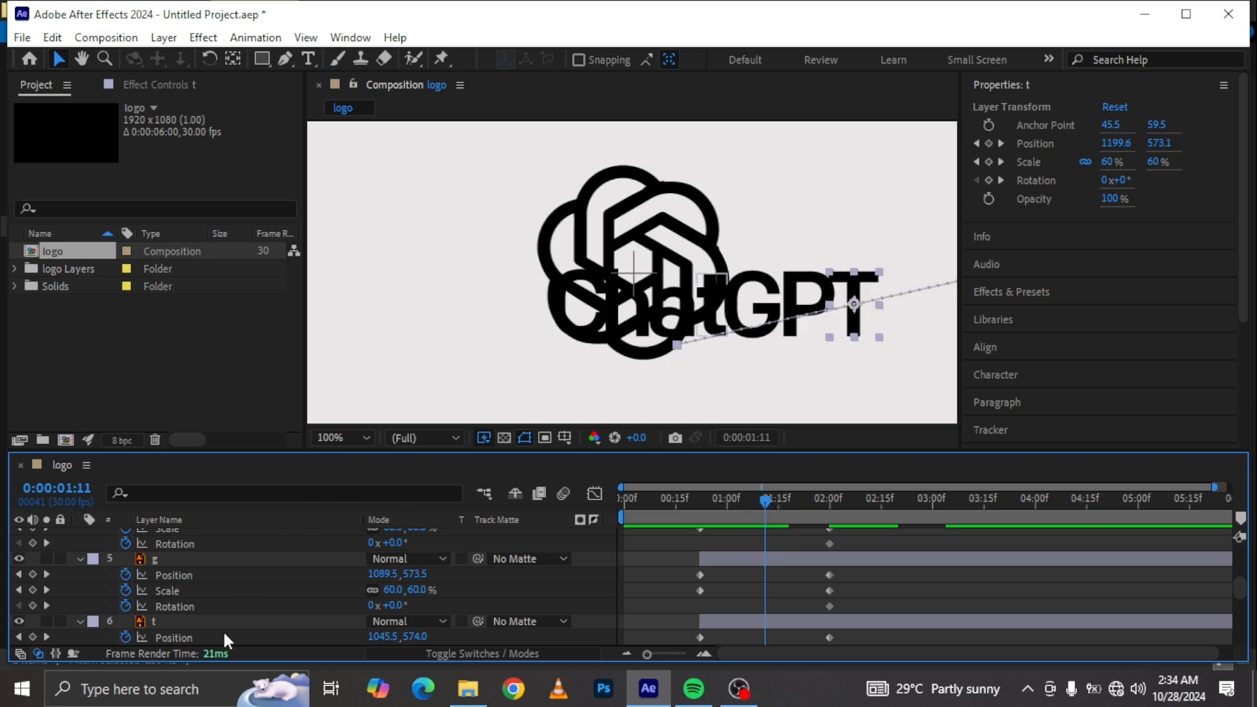
scroll(226, 622, "down", 5)
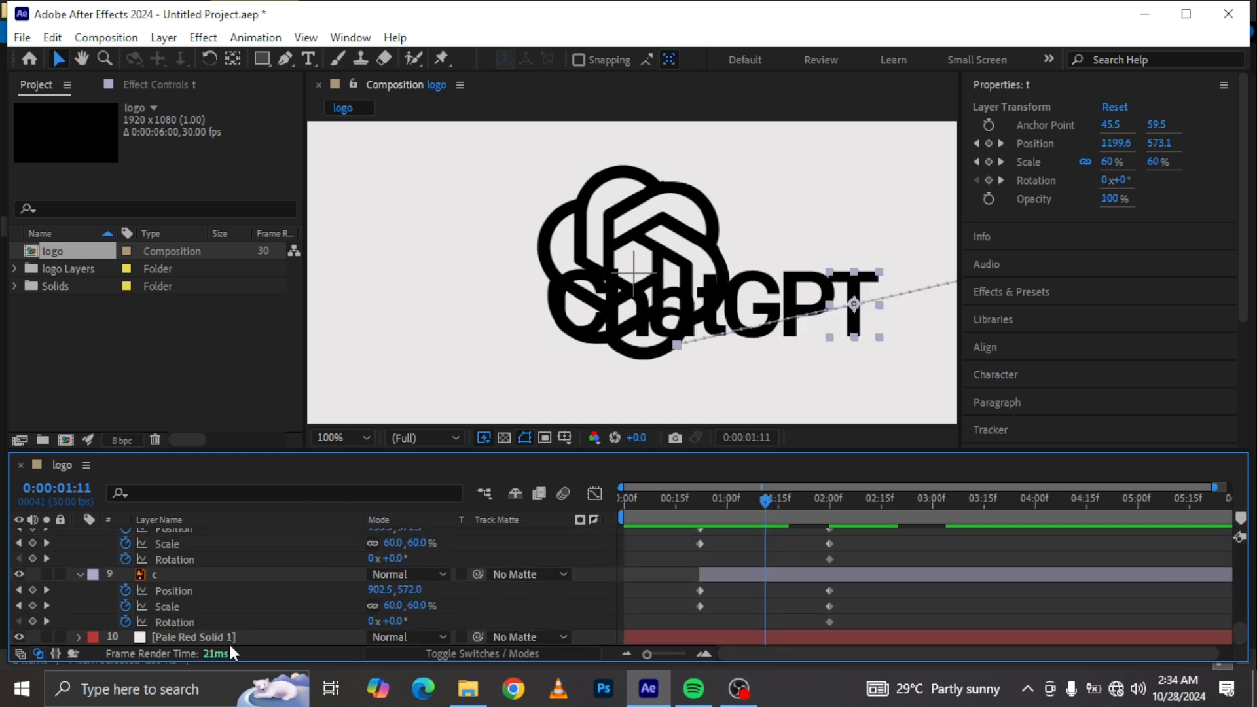
left_click(201, 578)
scroll(230, 575, "up", 4)
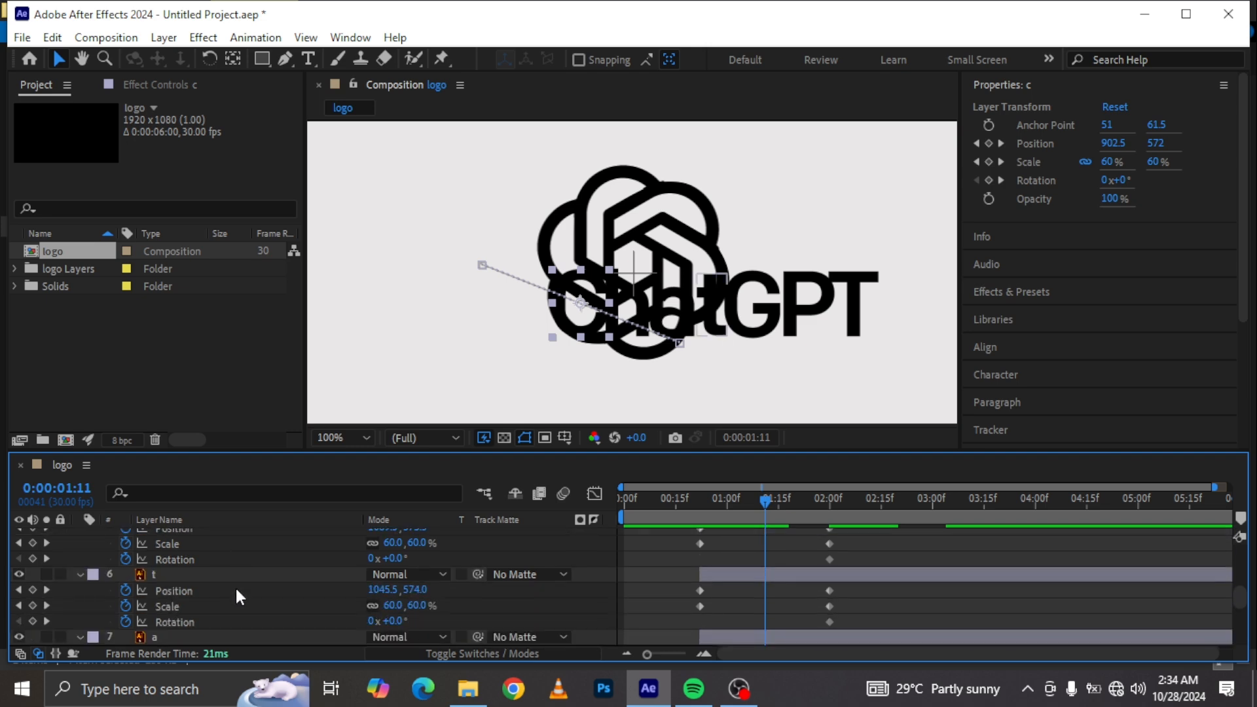
scroll(234, 587, "up", 4)
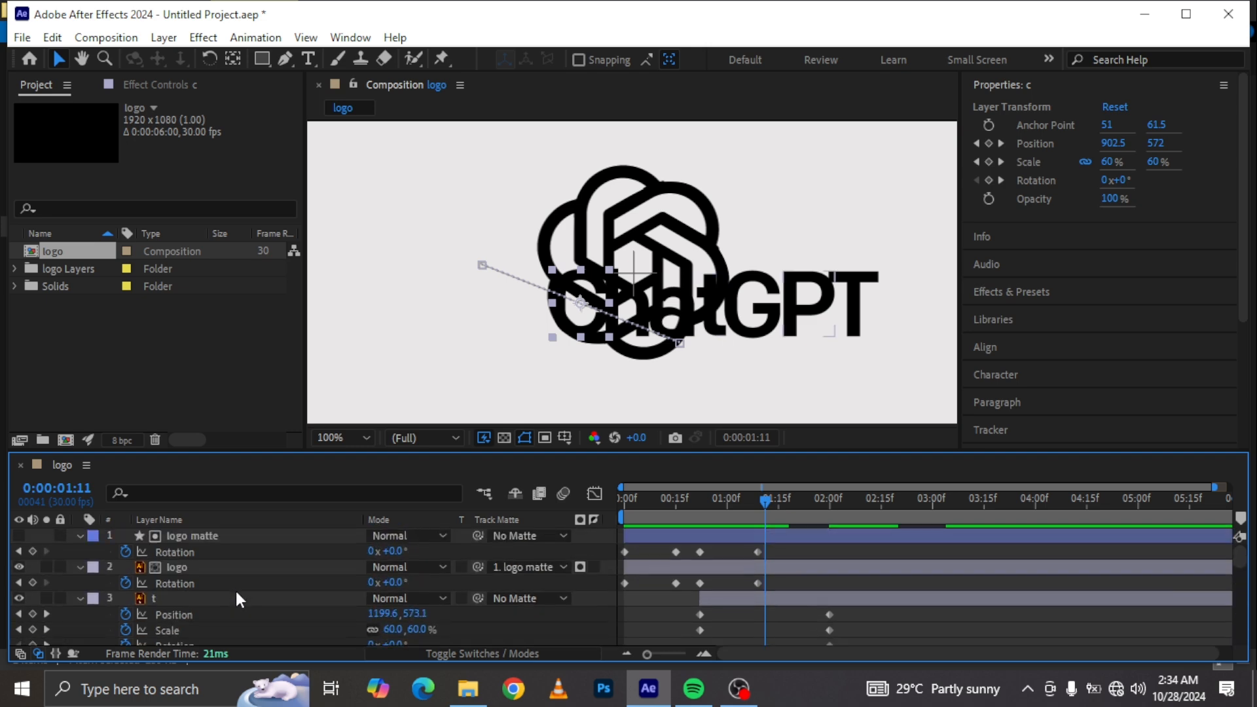
left_click(187, 597, "shift")
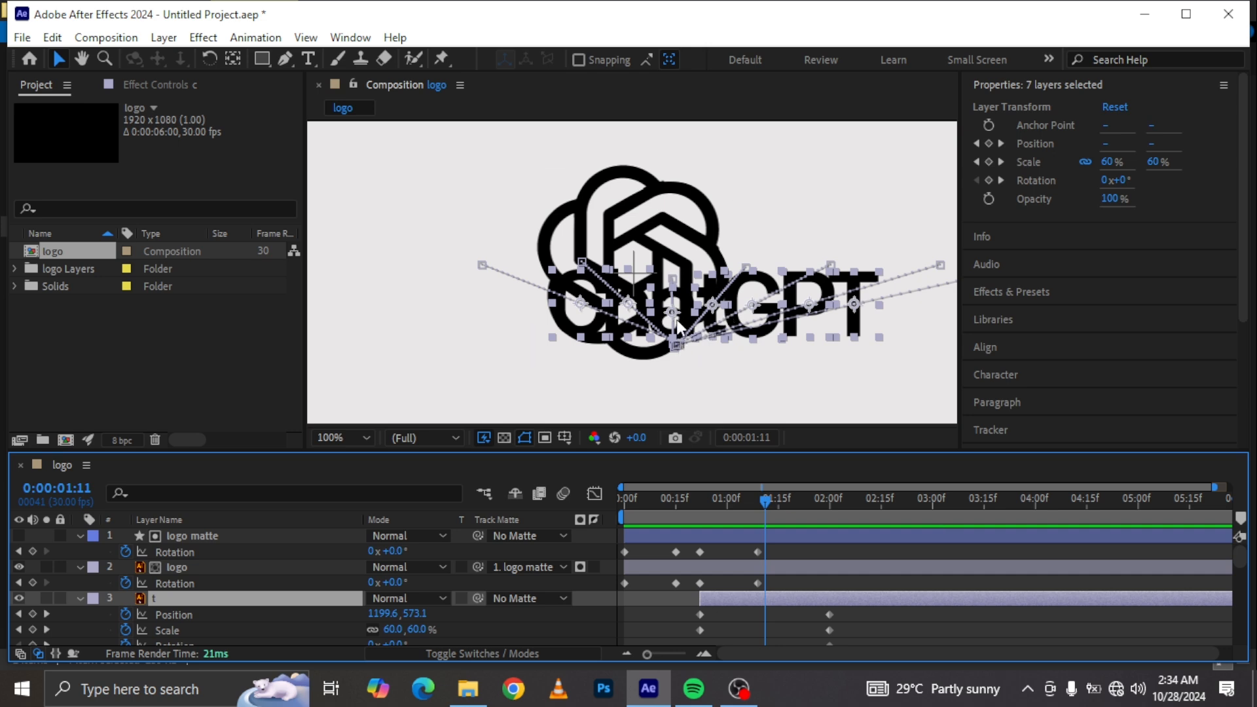
left_click_drag(678, 319, 690, 129)
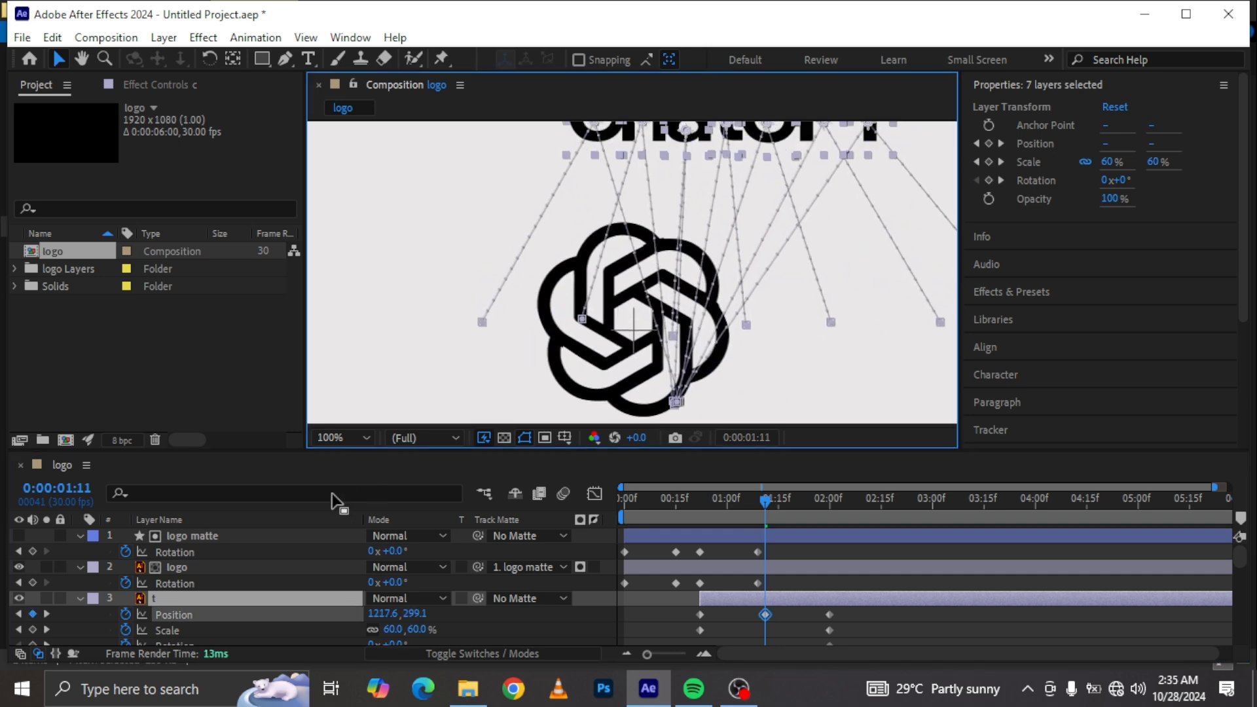
left_click(347, 436)
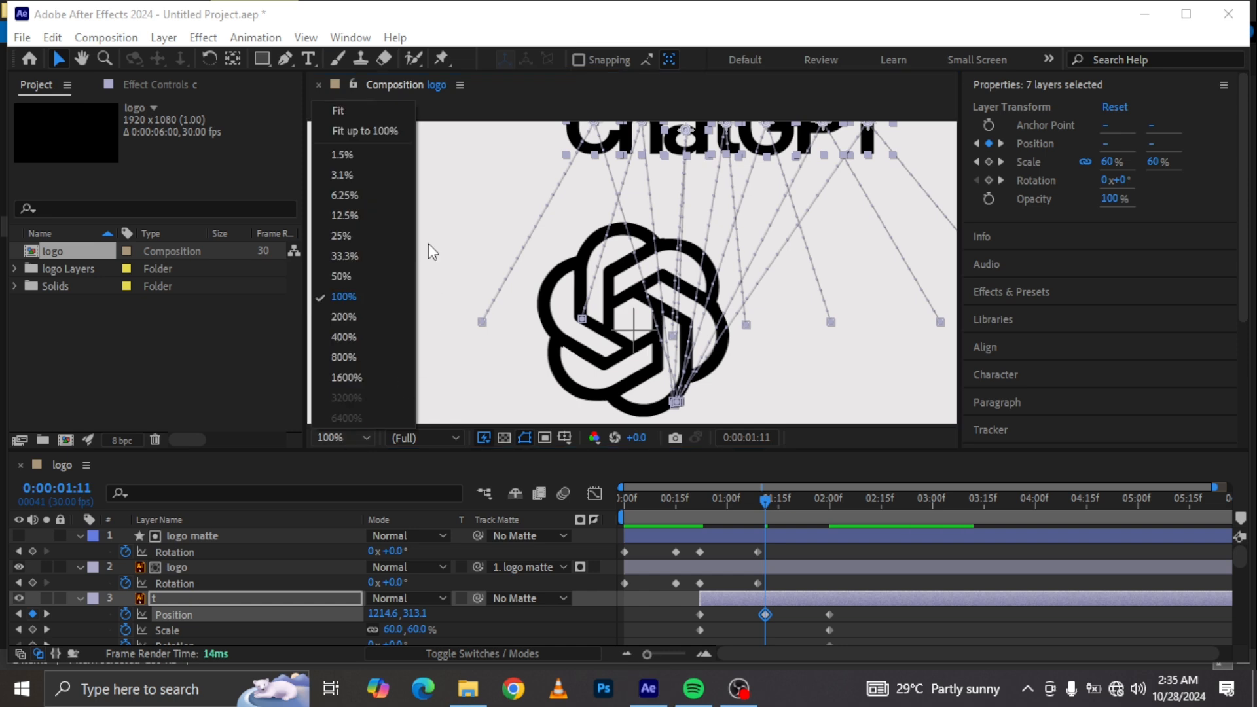
left_click(339, 275)
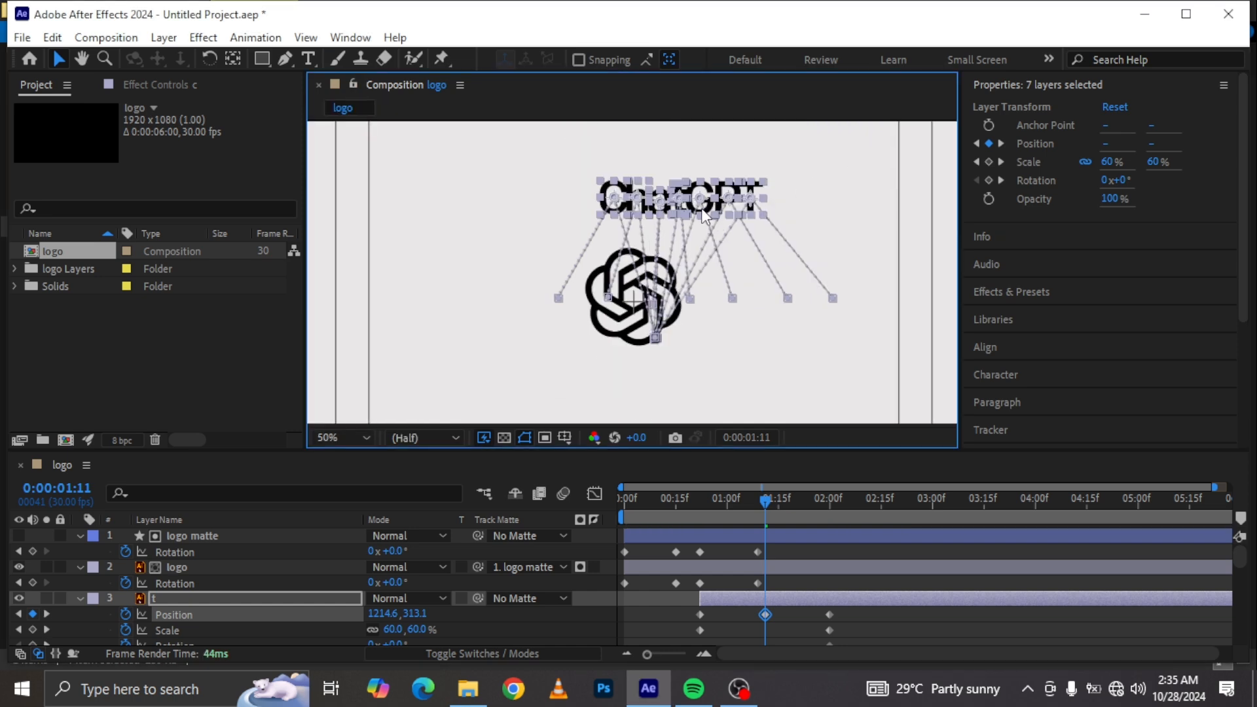
mouse_move(701, 192)
left_mouse_down()
mouse_move(699, 159)
mouse_move(700, 171)
left_mouse_up()
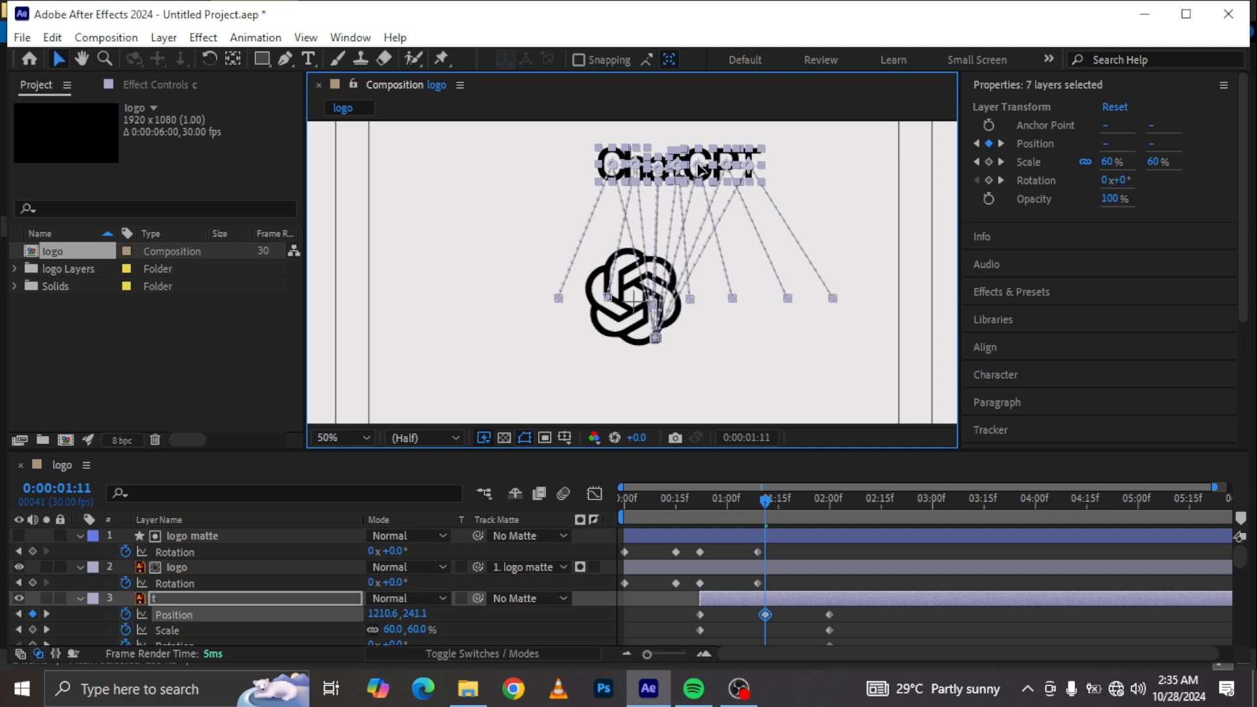
Step: Set the letters' Scale to 40% at 0:00:01:11
scroll(415, 605, "down", 1)
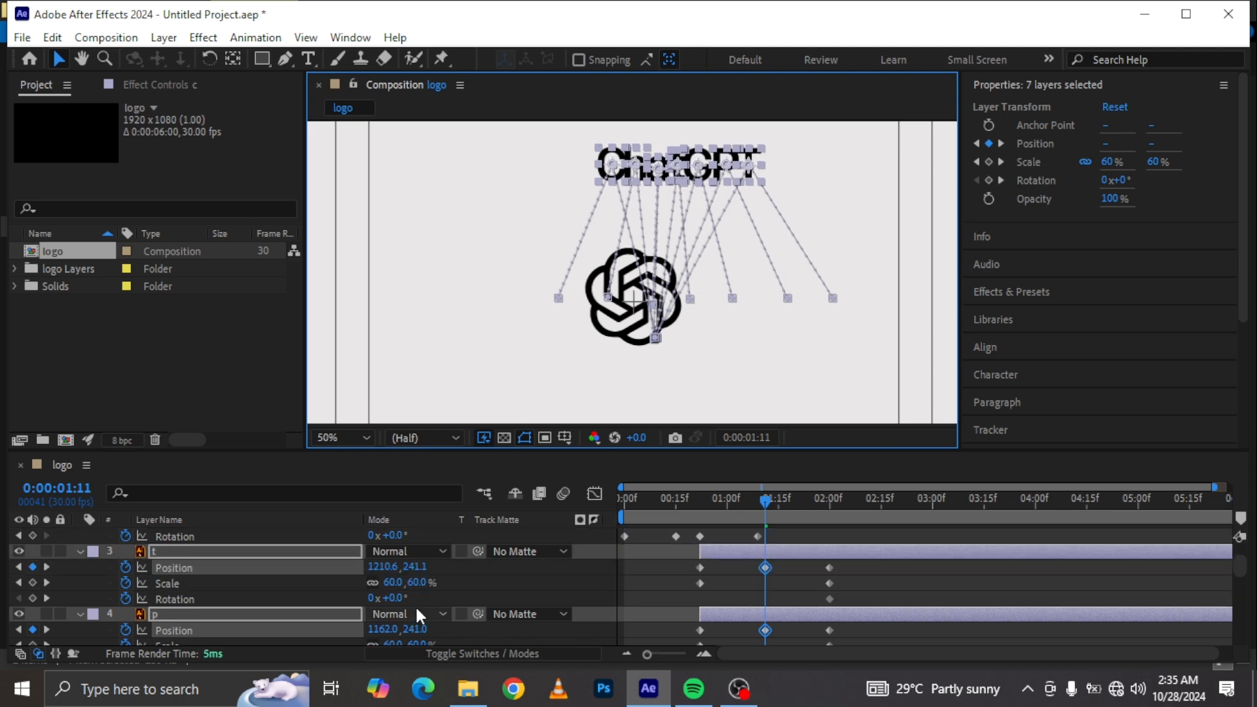
left_click(387, 583)
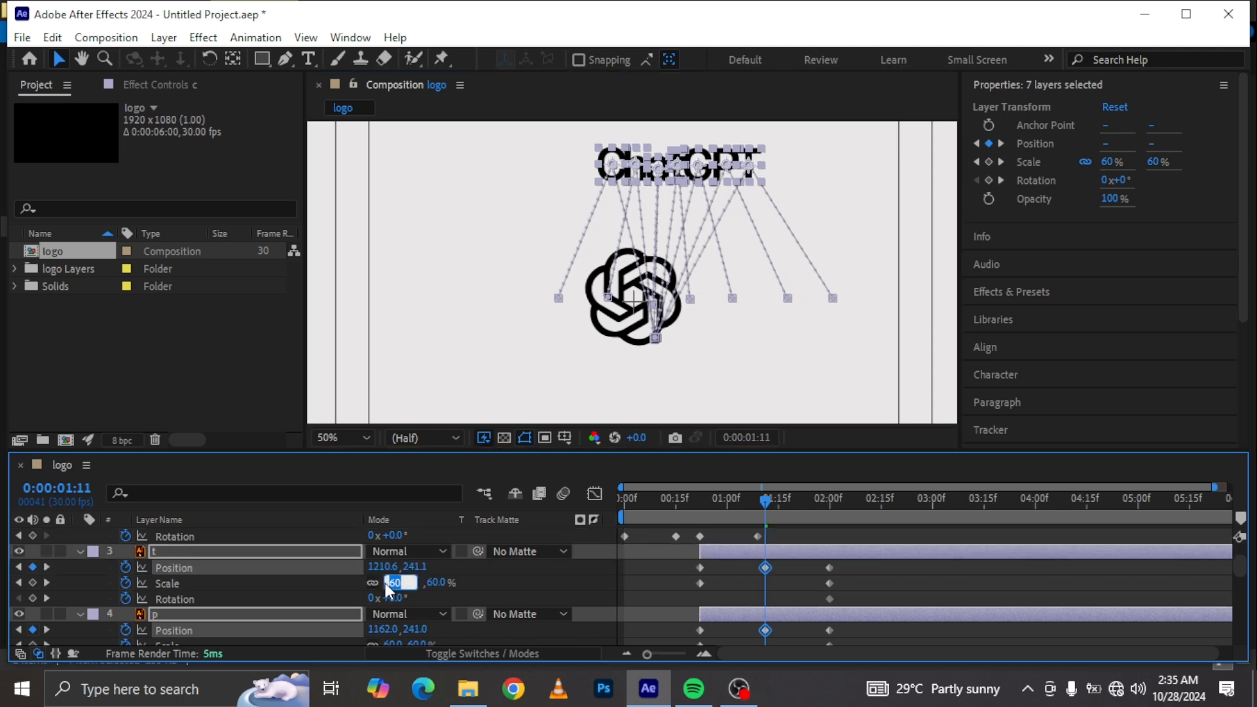
type("40")
key("Return")
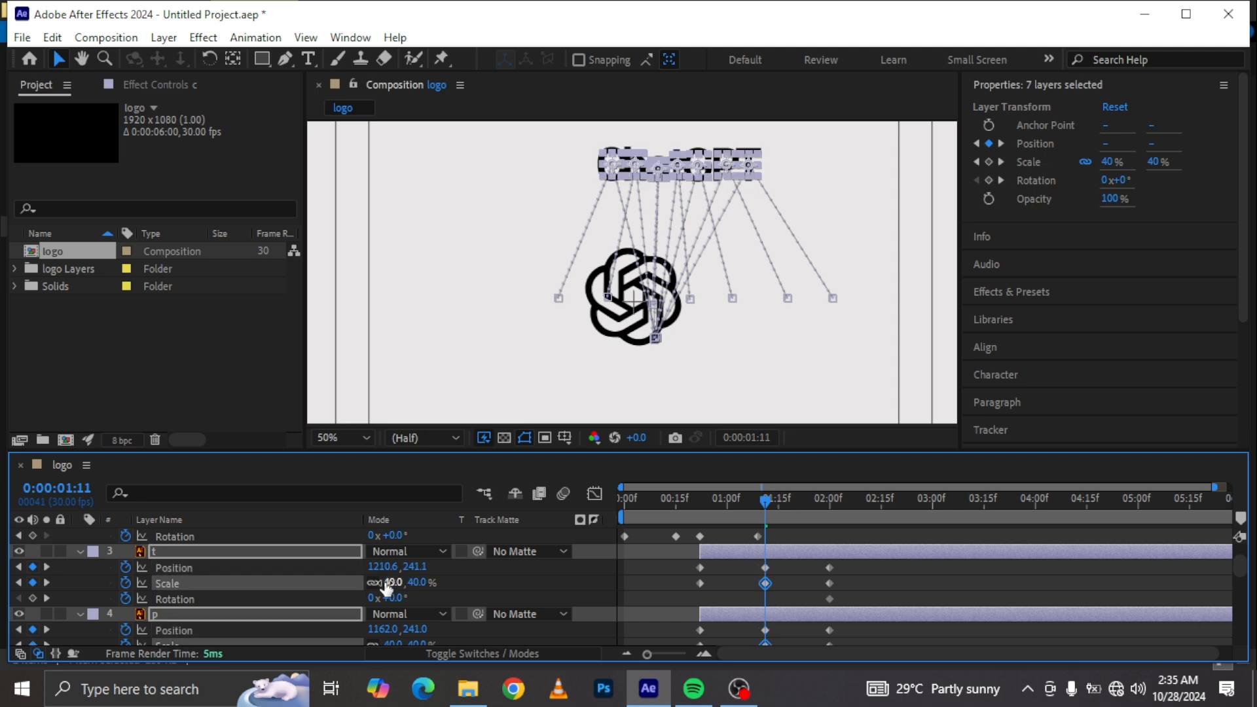
Step: Set the letters' Scale to 0% at 0:00:00:22
left_click(701, 492)
left_click_drag(703, 496, 700, 493)
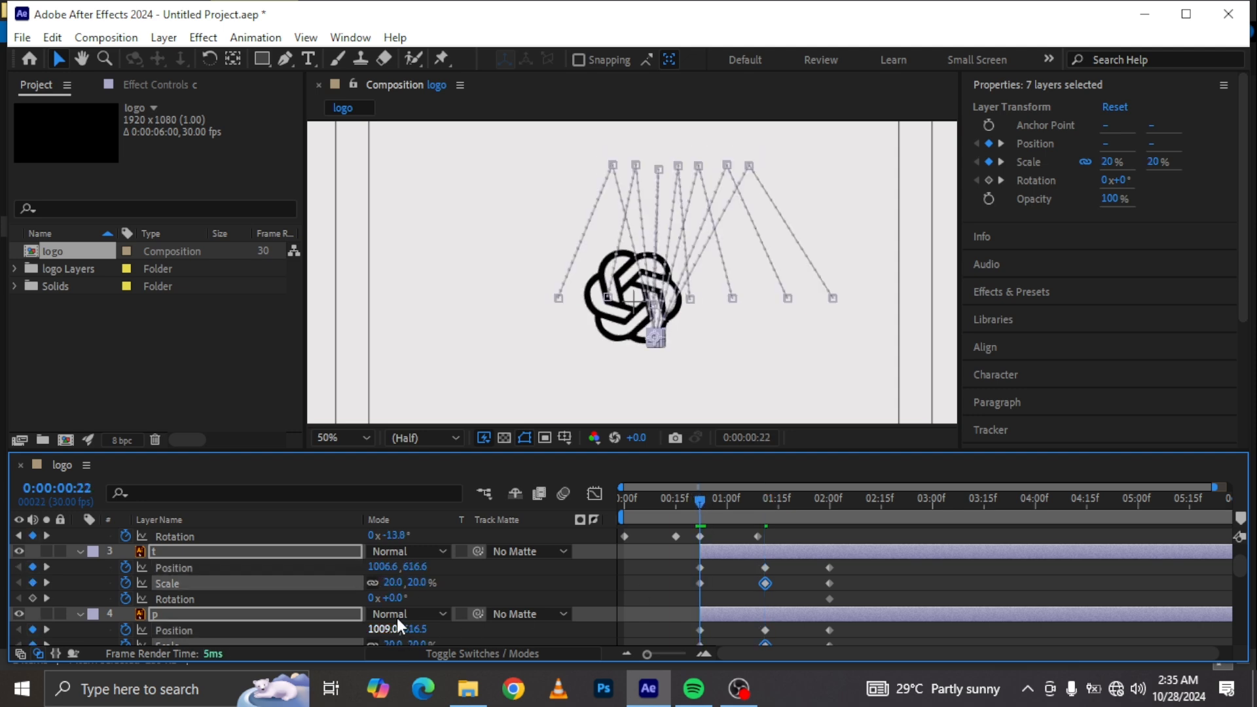
left_click(396, 582)
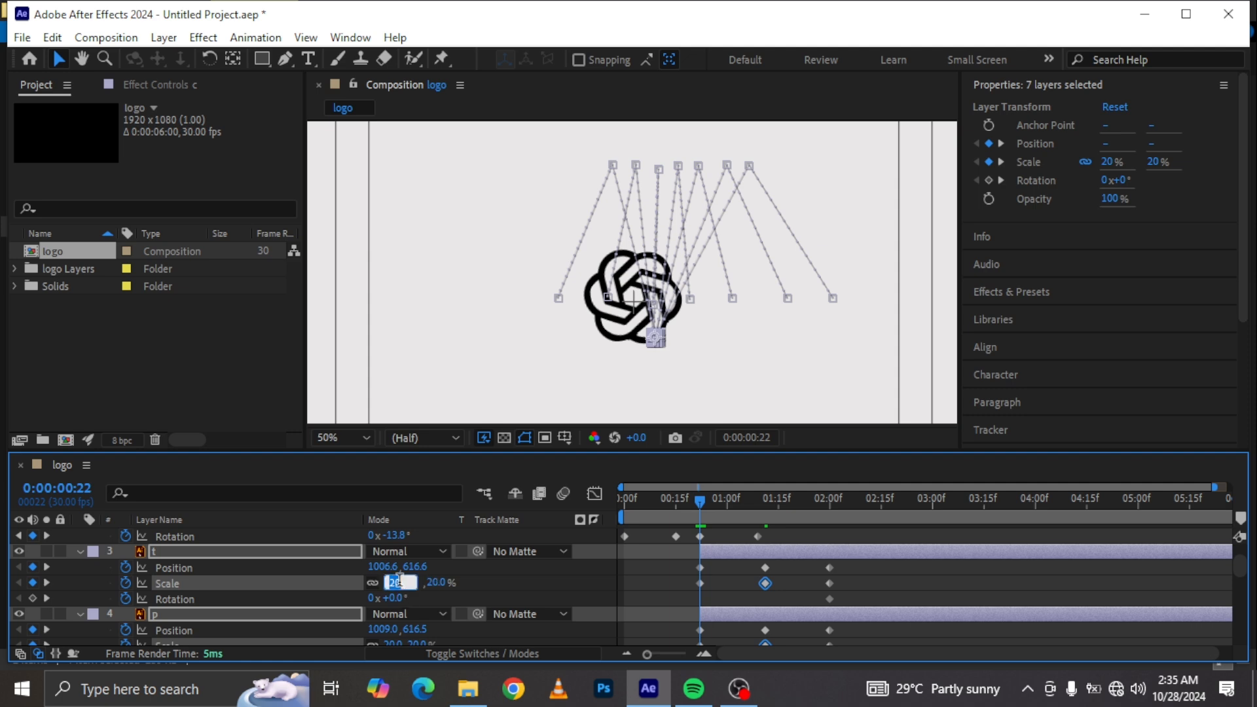
type("0")
key("Return")
Step: Preview the letter animation and review the letter layers' keyframes in the timeline
key("space")
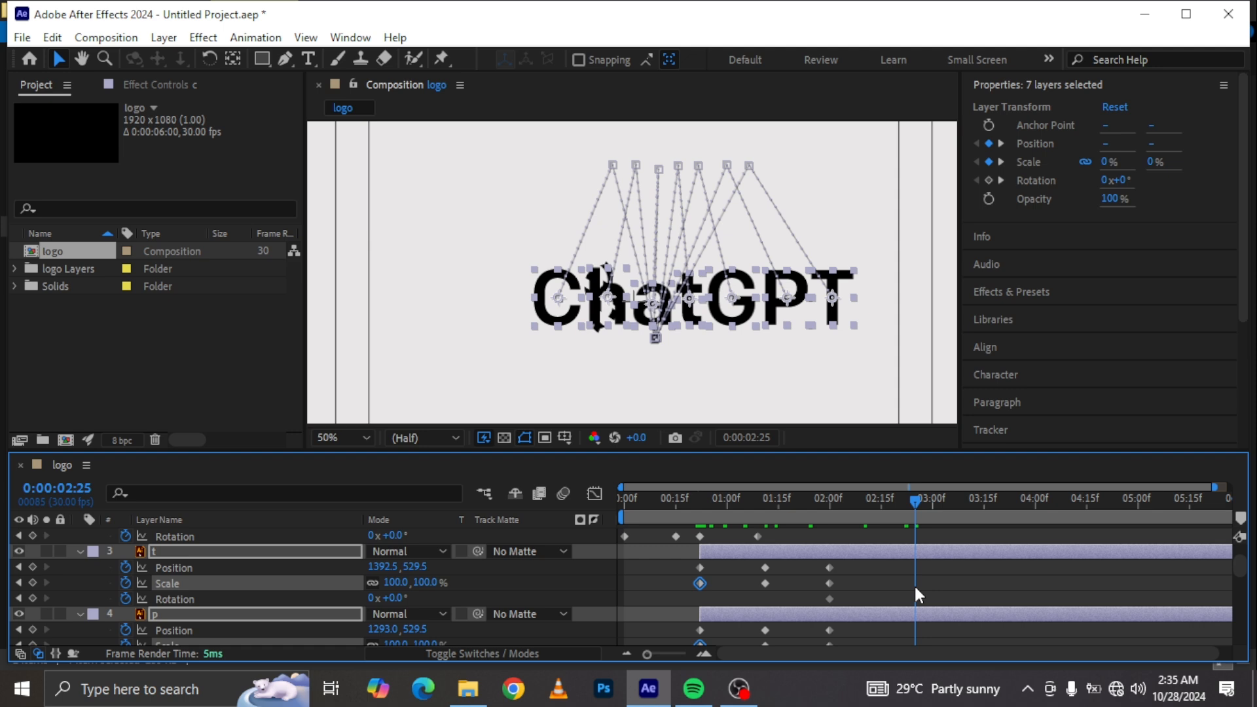
left_click_drag(914, 587, 685, 565)
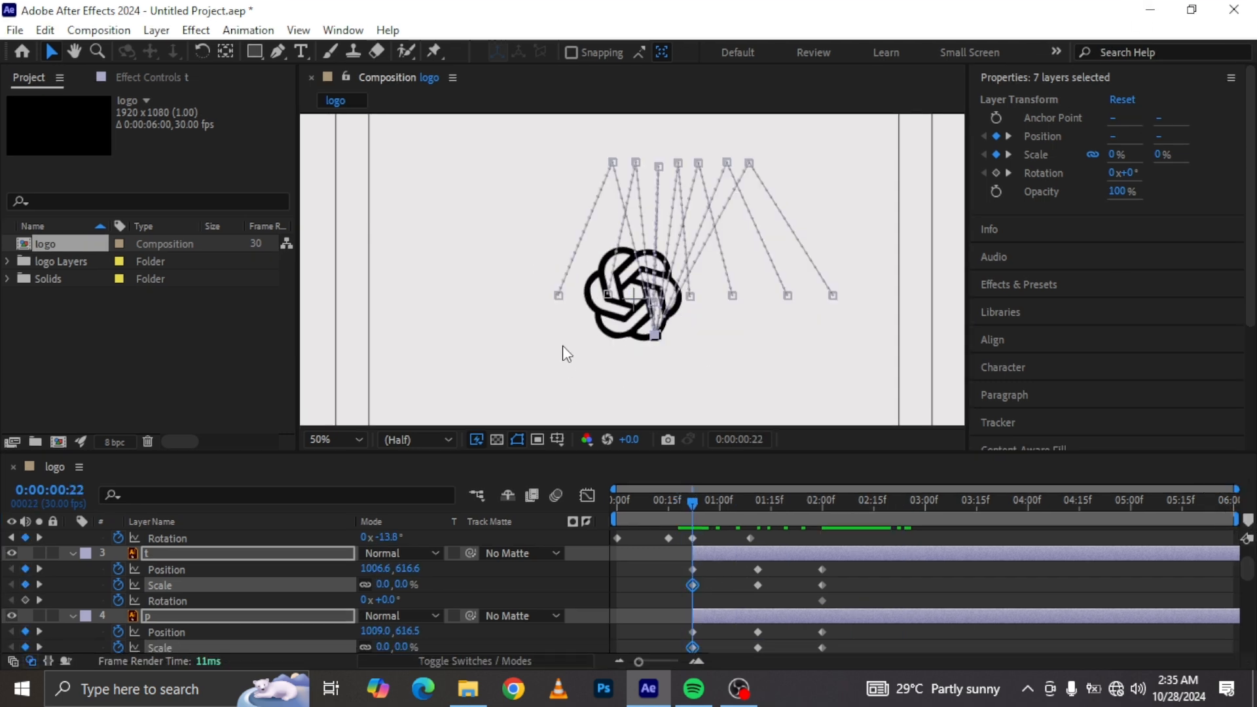
left_click(278, 51)
scroll(198, 623, "up", 3)
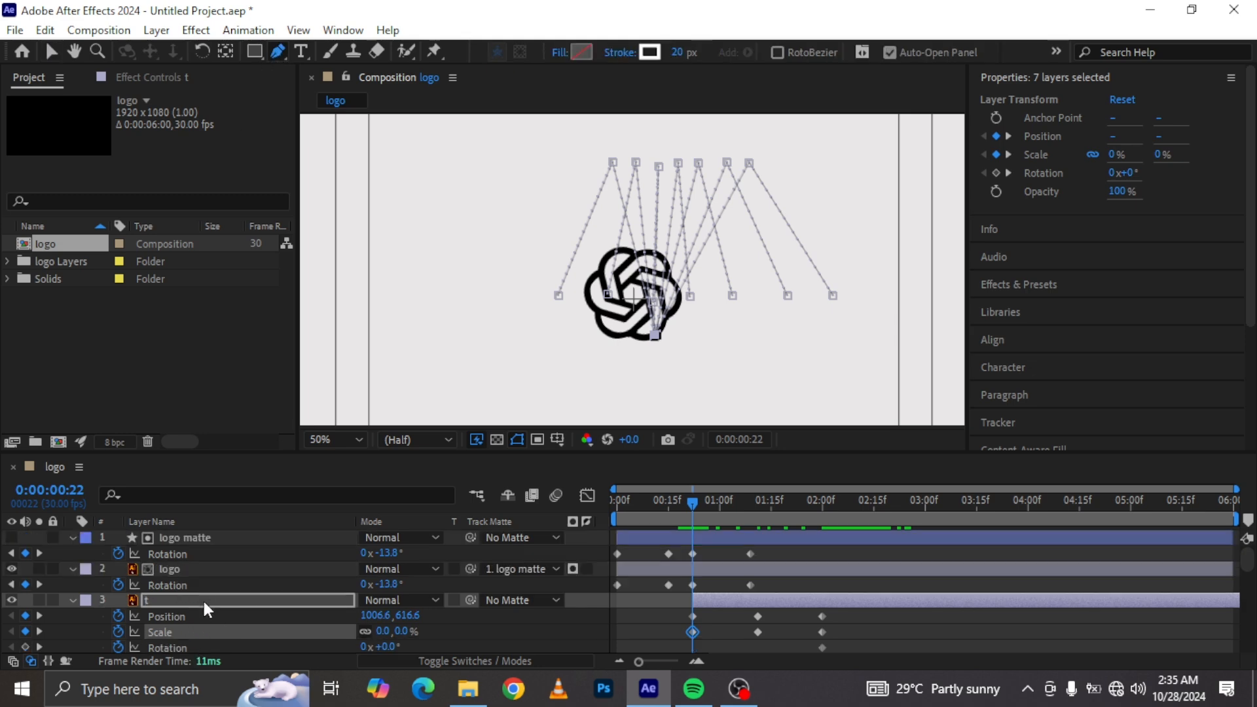
scroll(208, 606, "down", 5)
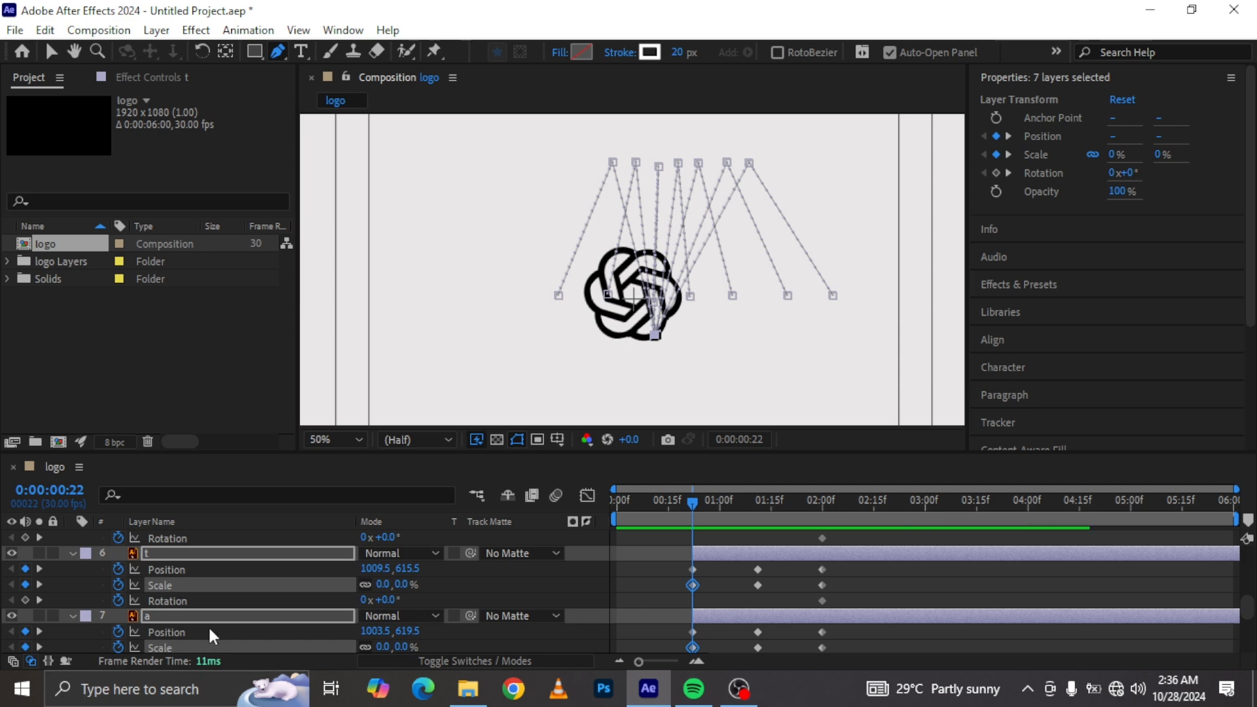
scroll(169, 630, "down", 3)
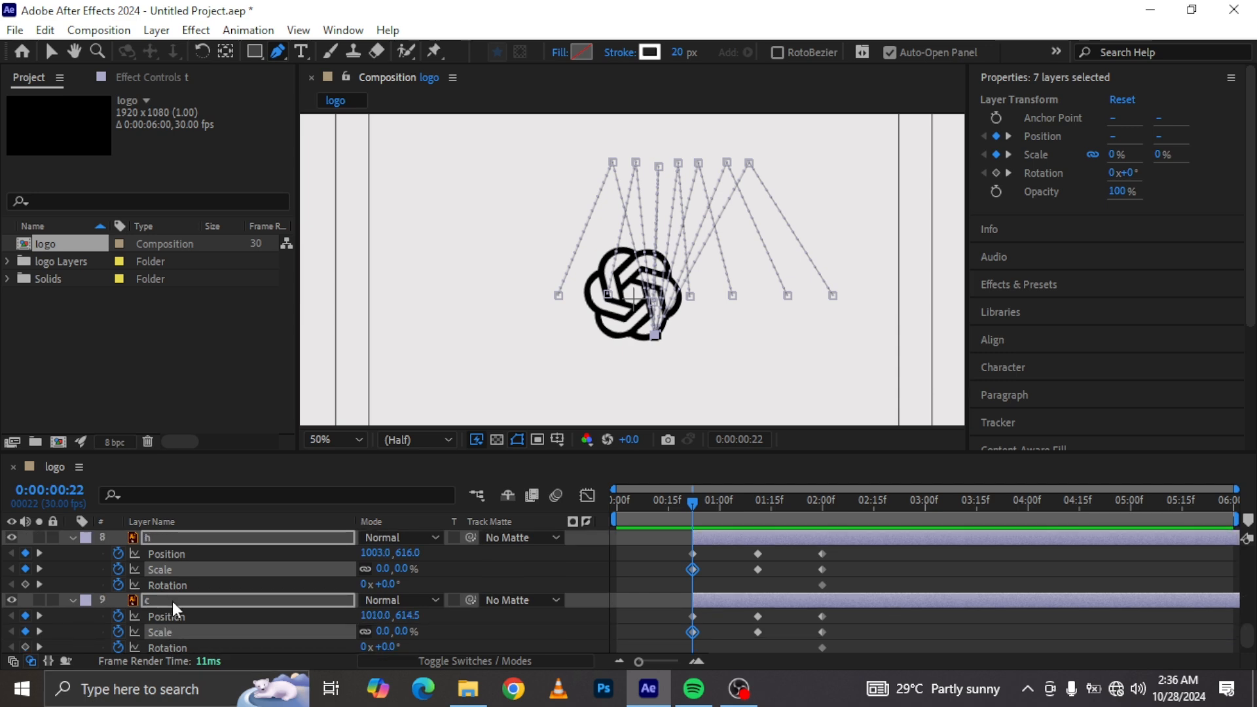
left_click(171, 601)
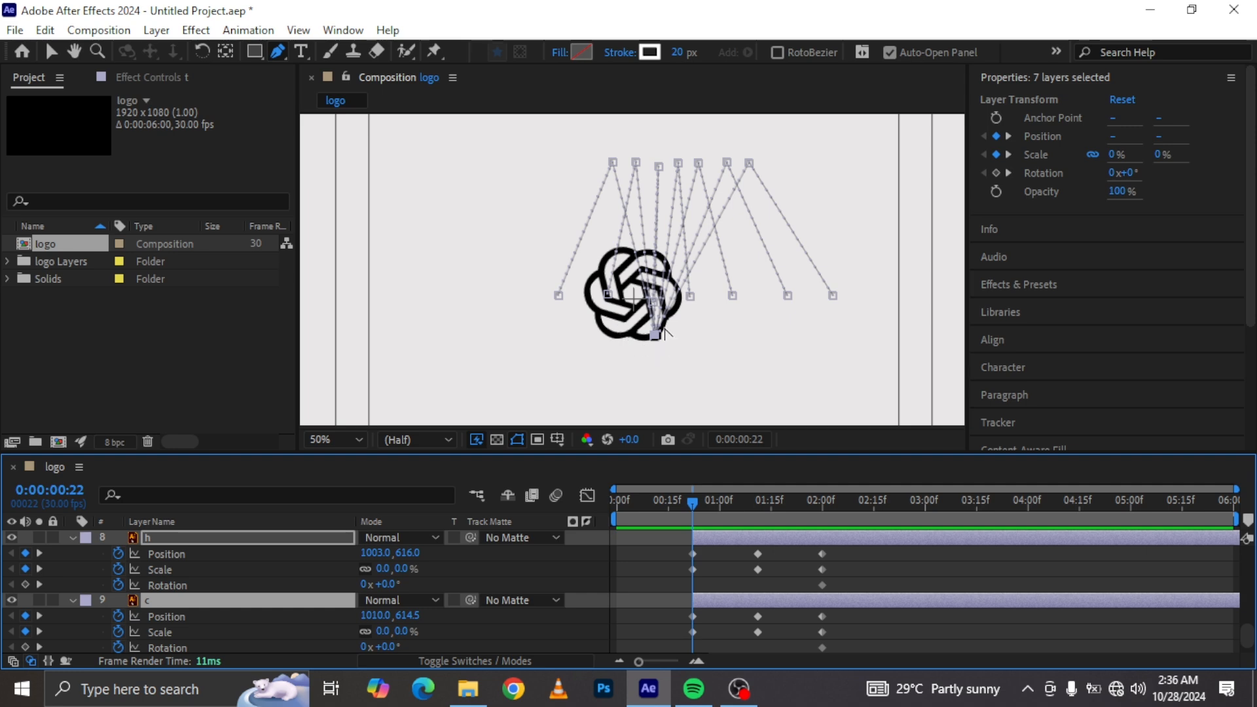
Step: Curve the c letter's motion path into an arc by pulling out bezier handles at its start and middle points
left_click(26, 600)
left_click(182, 597)
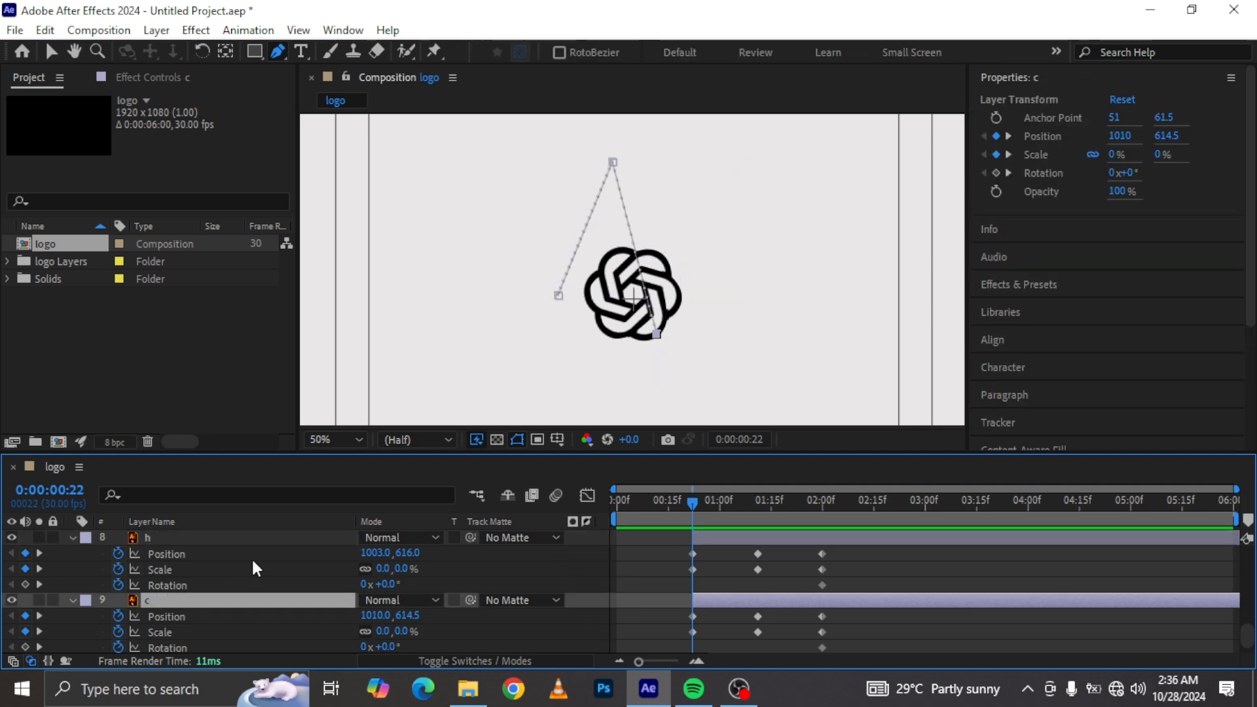
left_click(656, 332)
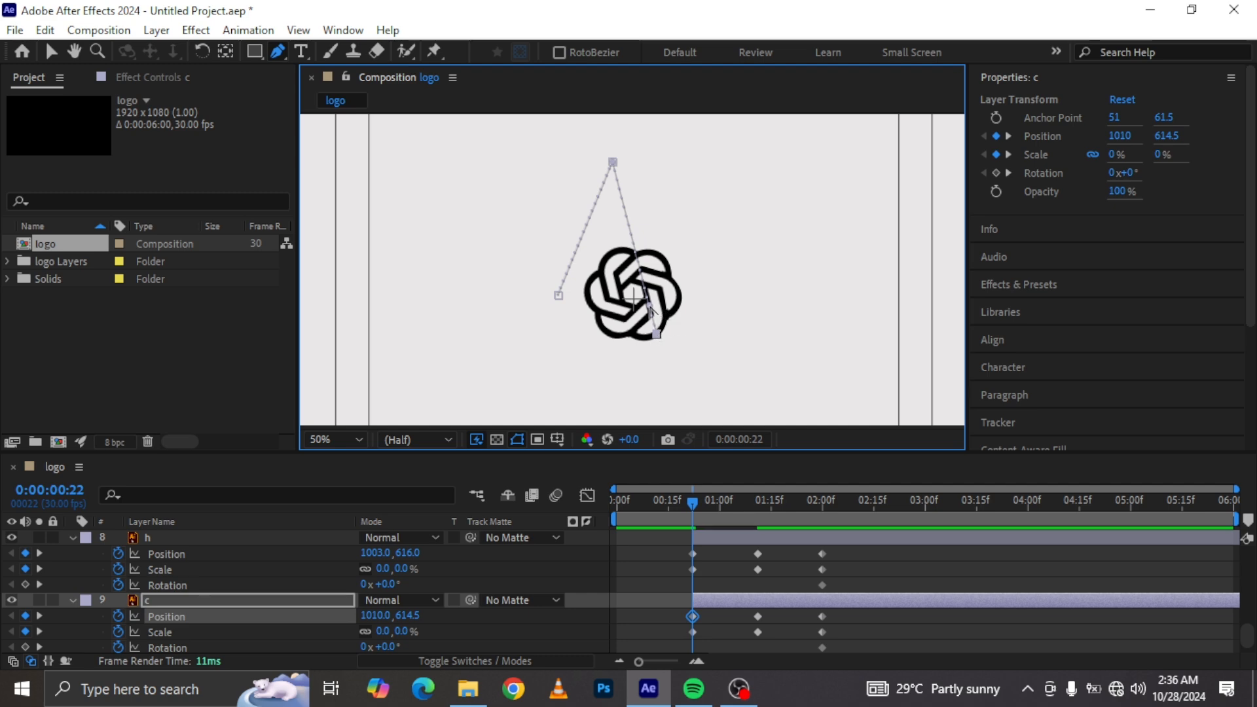
left_click_drag(655, 331, 792, 271)
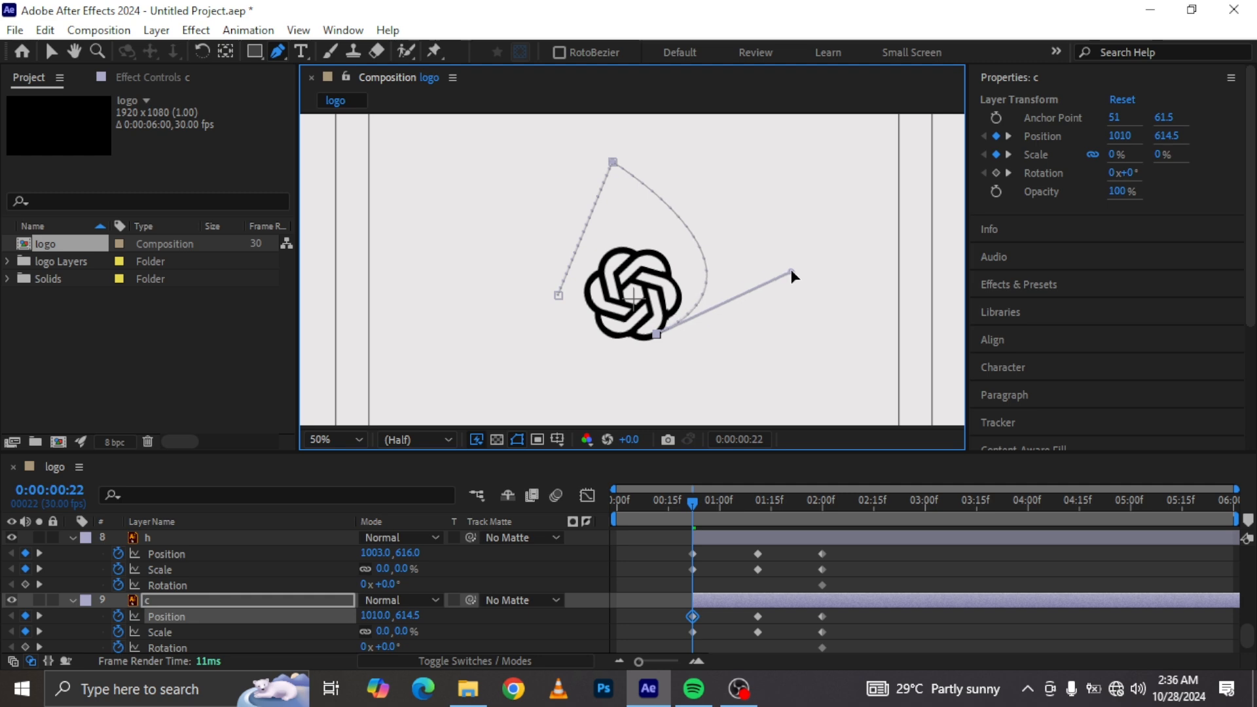
left_click(612, 162)
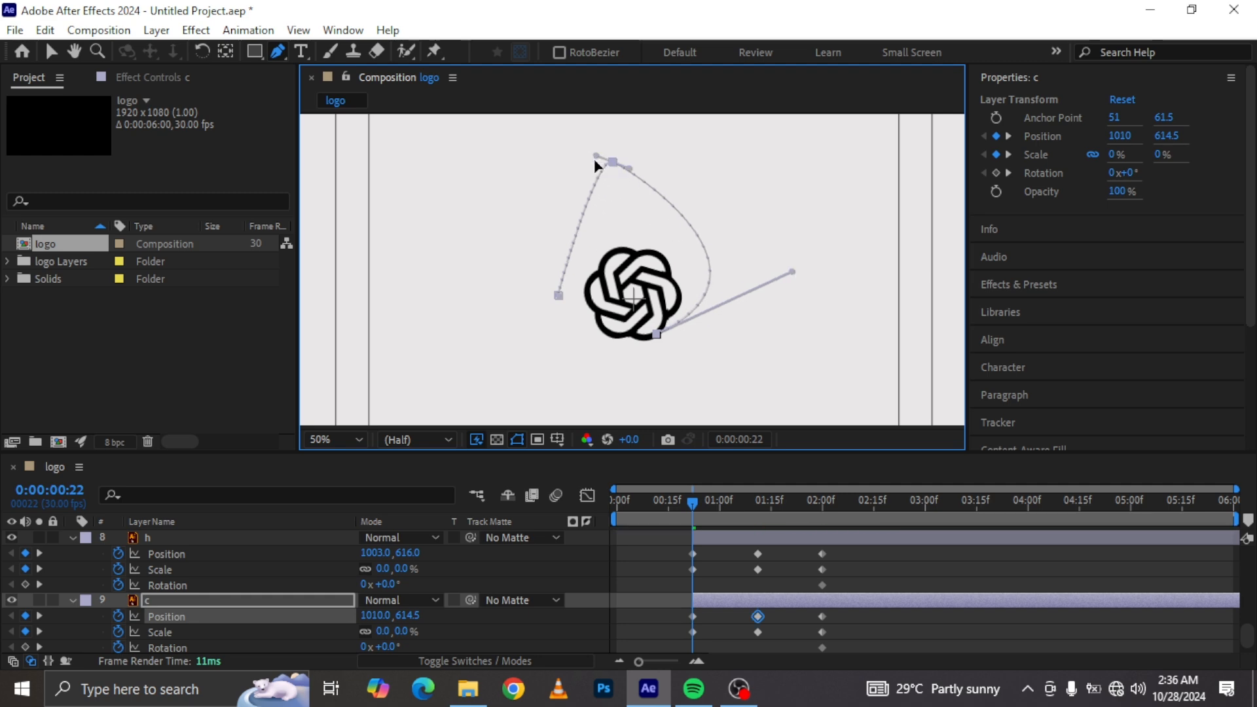
left_click_drag(591, 162, 564, 166)
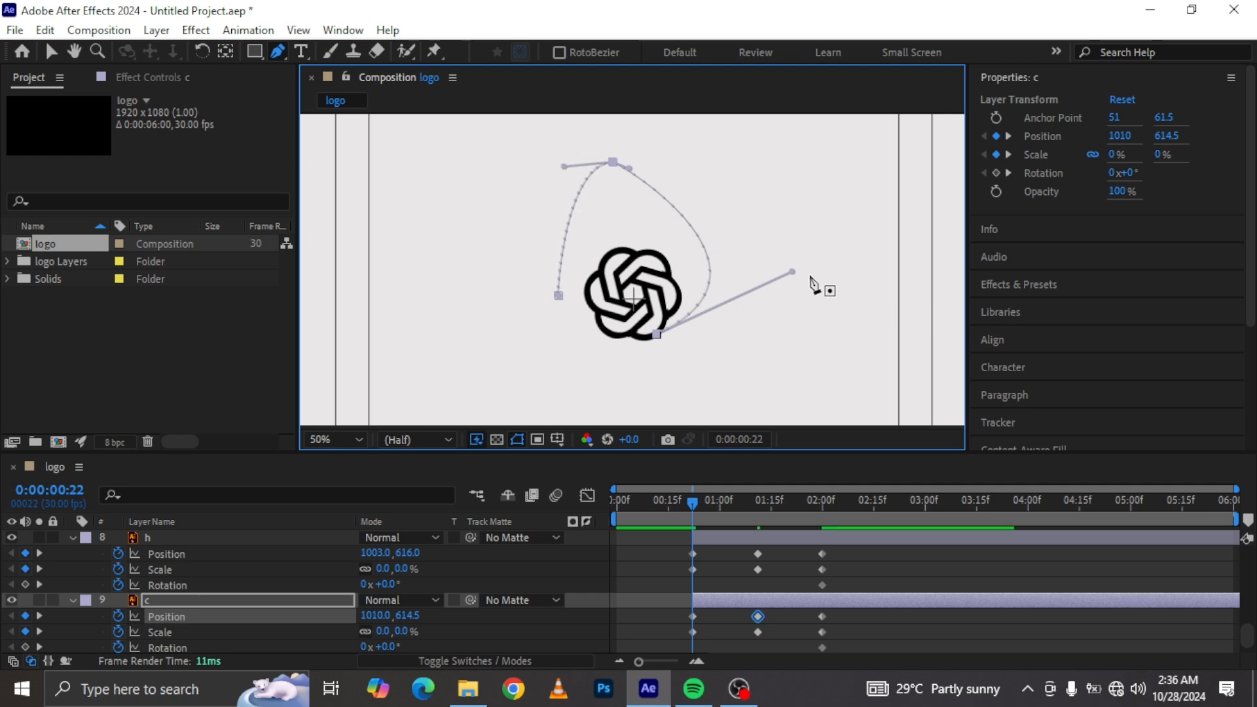
left_click_drag(792, 271, 847, 257)
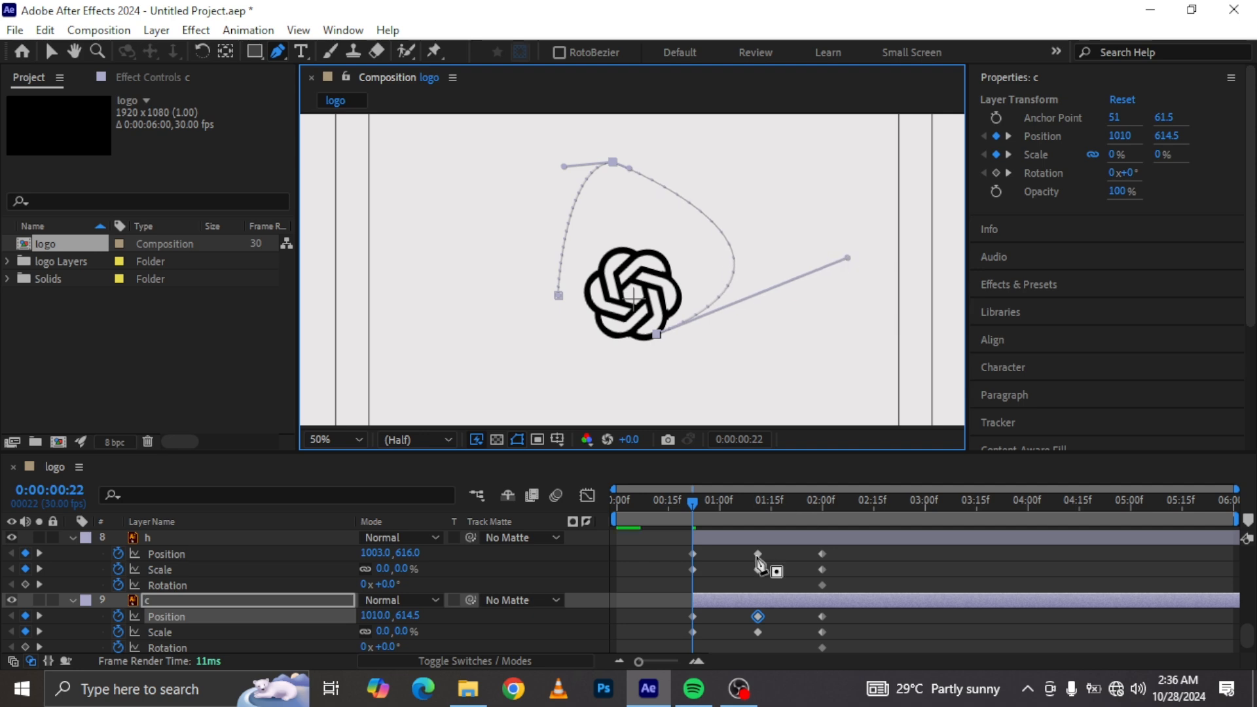
Step: At 0:00:01:06, curve the h letter's motion path into a similar arc using its start and middle handles
left_click_drag(693, 500, 740, 498)
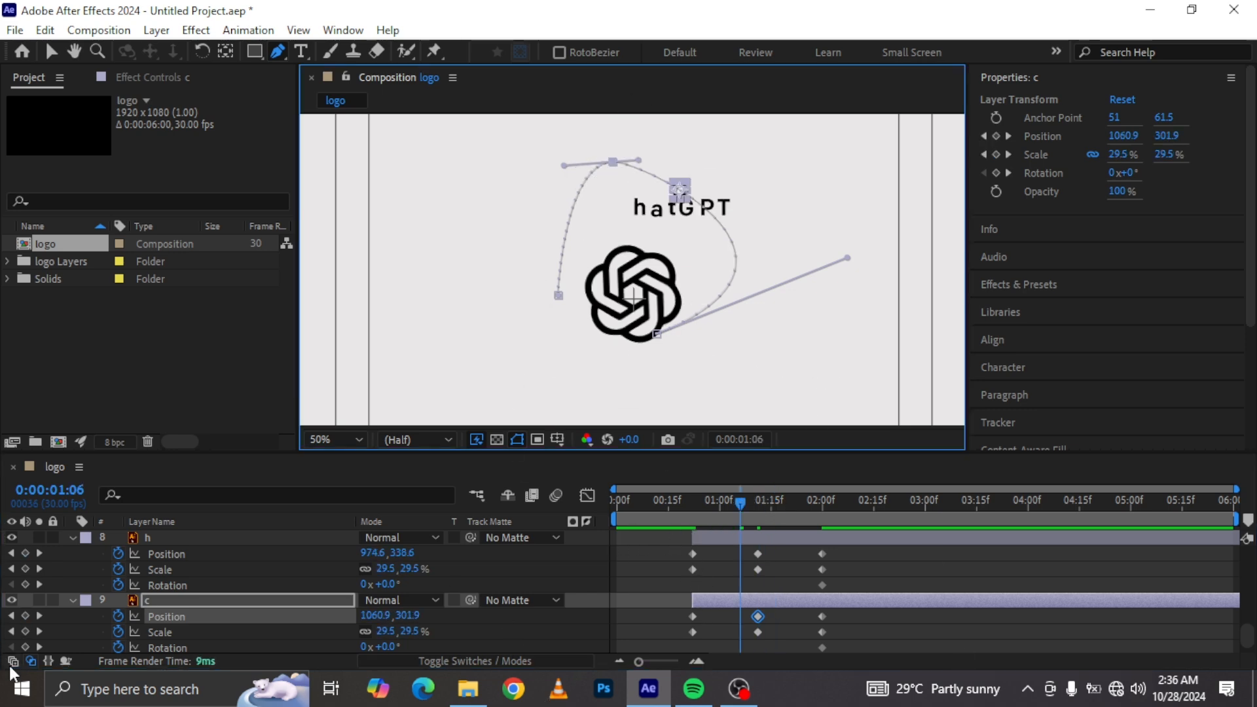
left_click(172, 535)
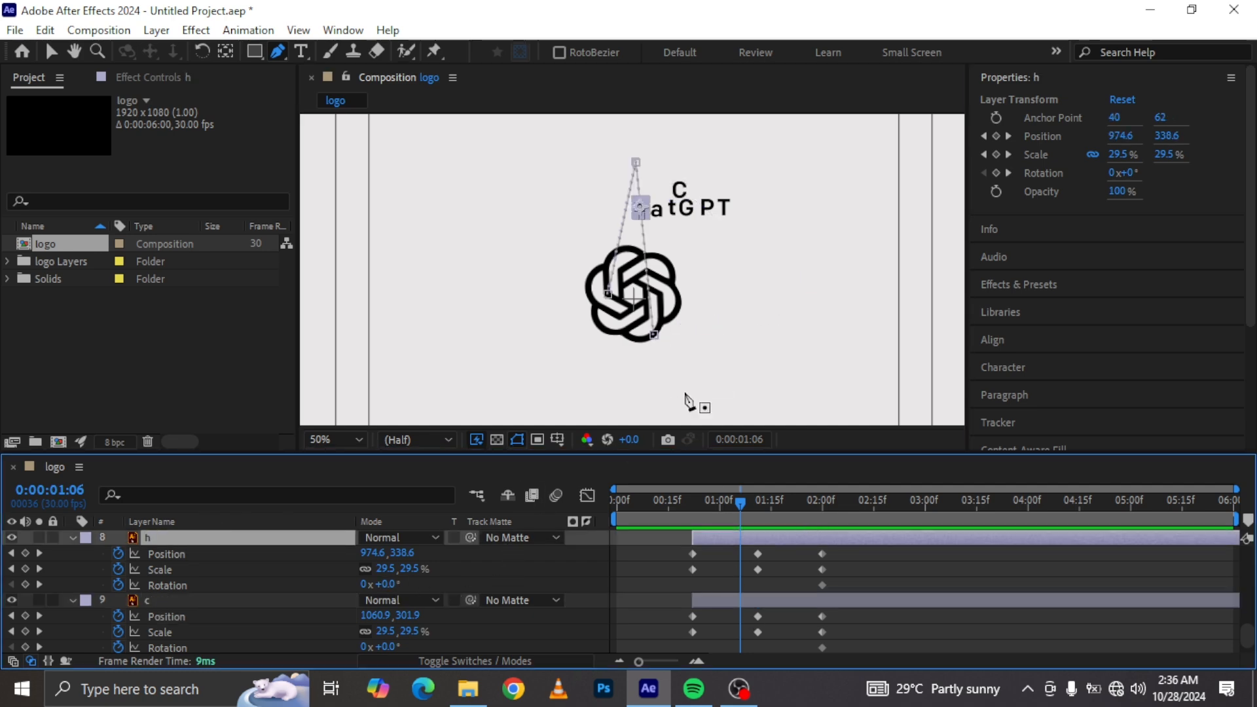
left_click(653, 335)
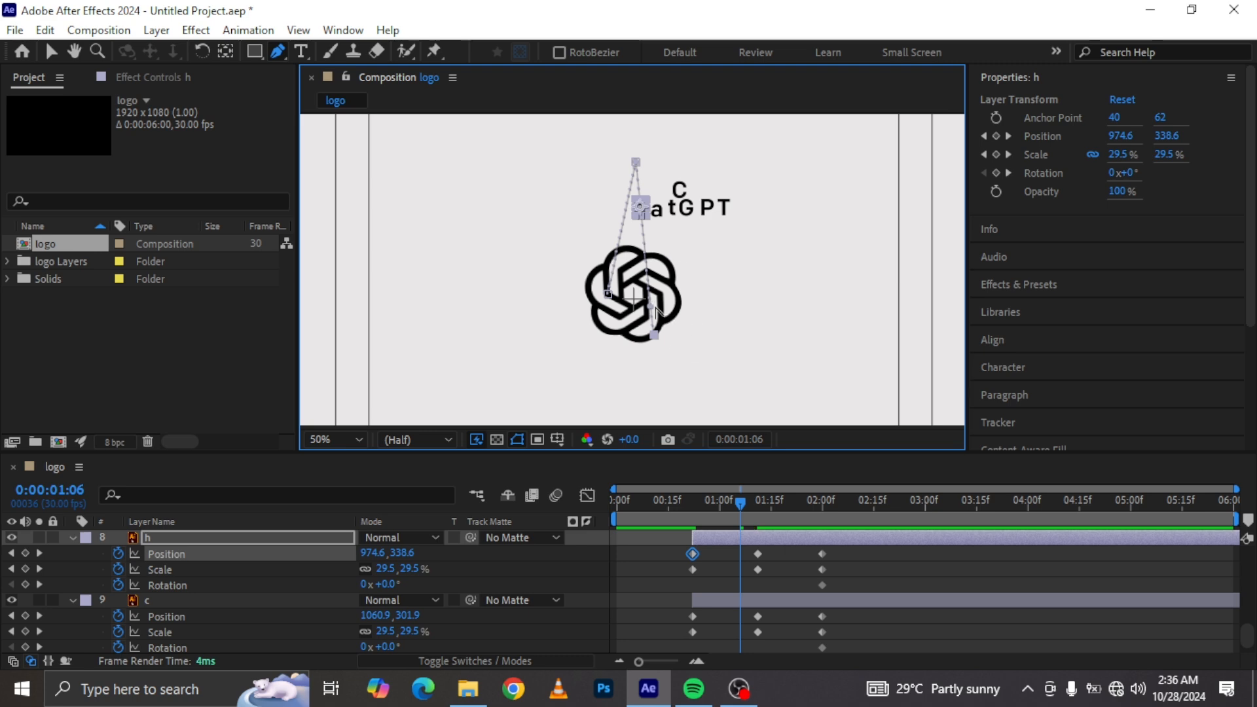
left_click_drag(654, 334, 912, 287)
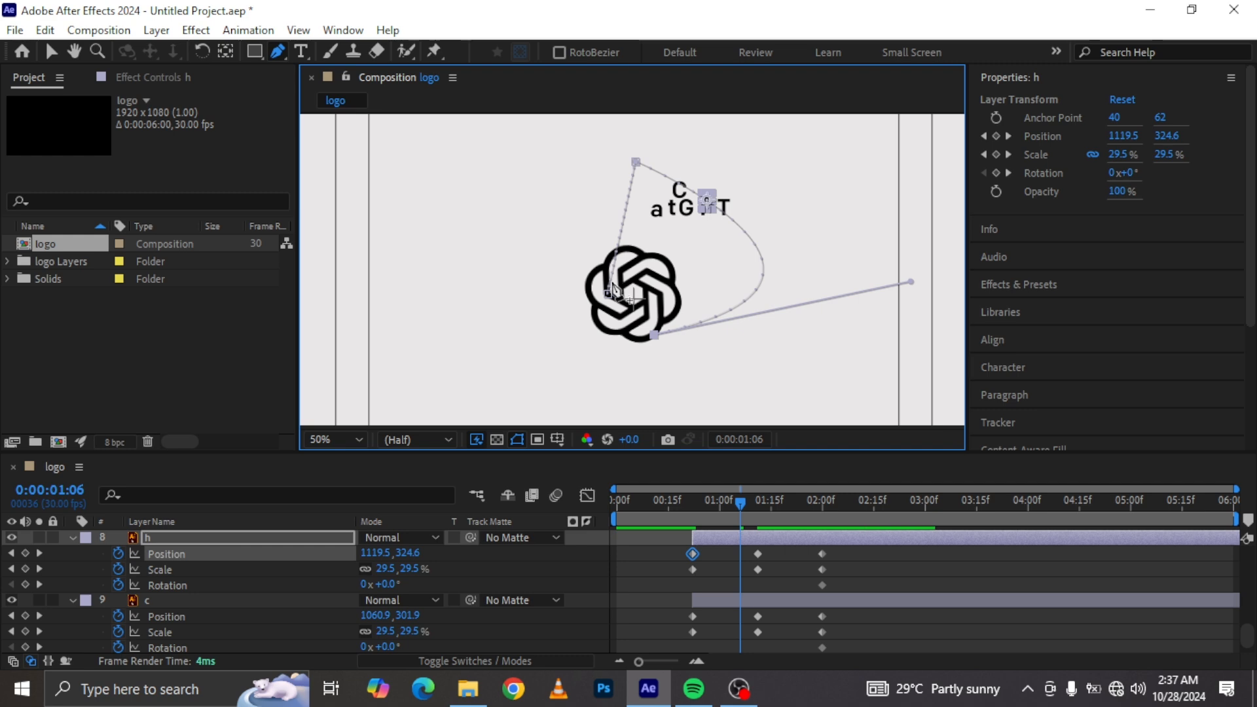
left_click_drag(633, 156, 633, 159)
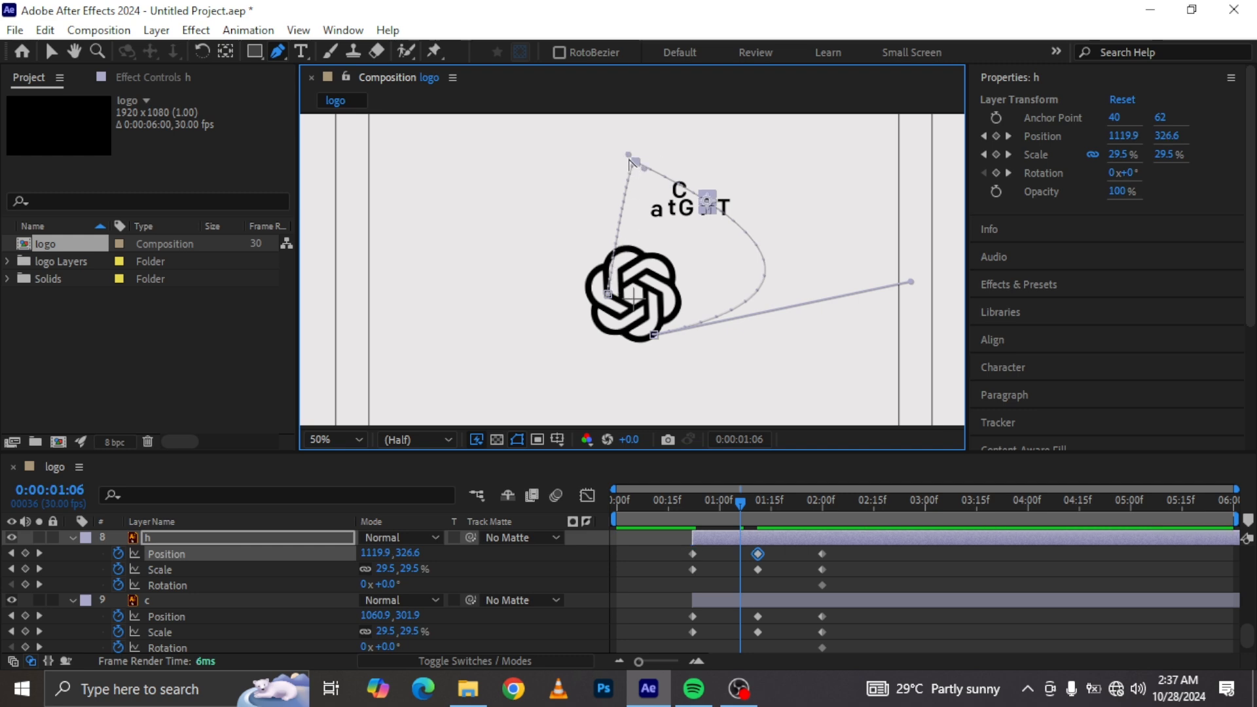
left_click_drag(622, 157, 571, 171)
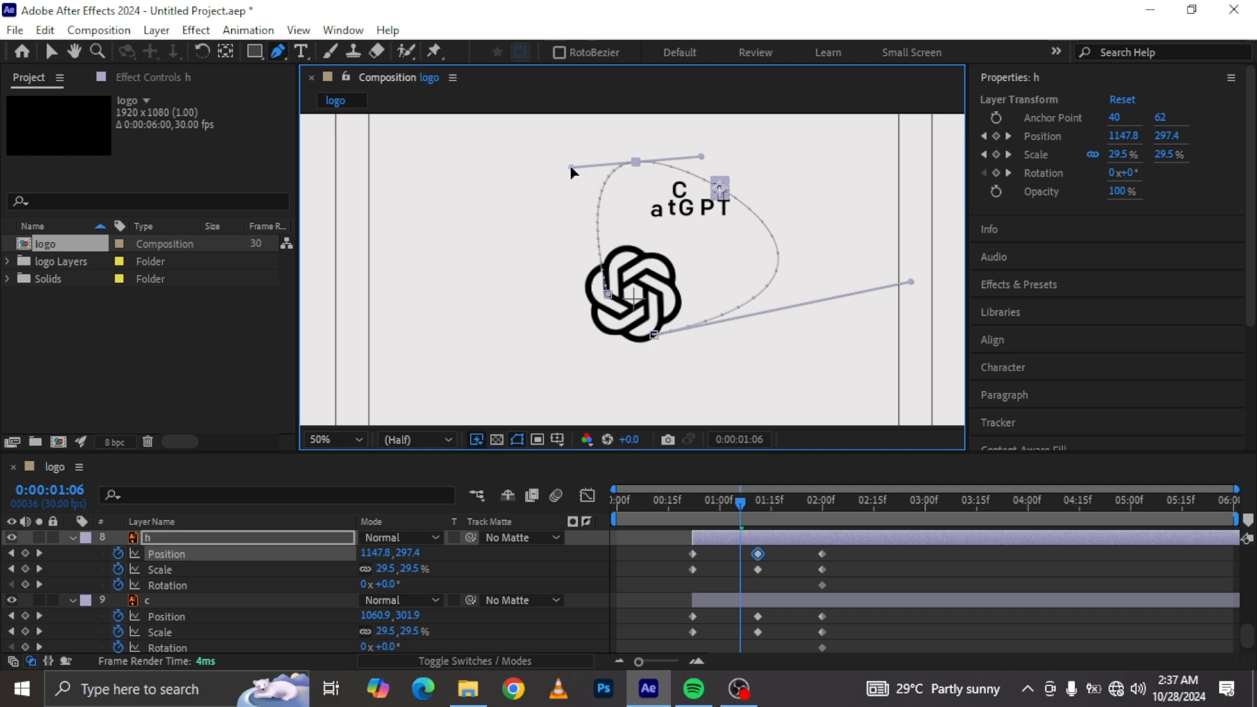
Step: Curve the motion paths of the a and t letters into arcs by dragging out their bezier handles
scroll(191, 637, "up", 2)
left_click(190, 570)
left_click_drag(656, 335, 916, 289)
left_click_drag(659, 164, 601, 170)
scroll(190, 600, "up", 2)
left_click(190, 601)
left_click_drag(656, 335, 965, 290)
left_click_drag(677, 163, 539, 189)
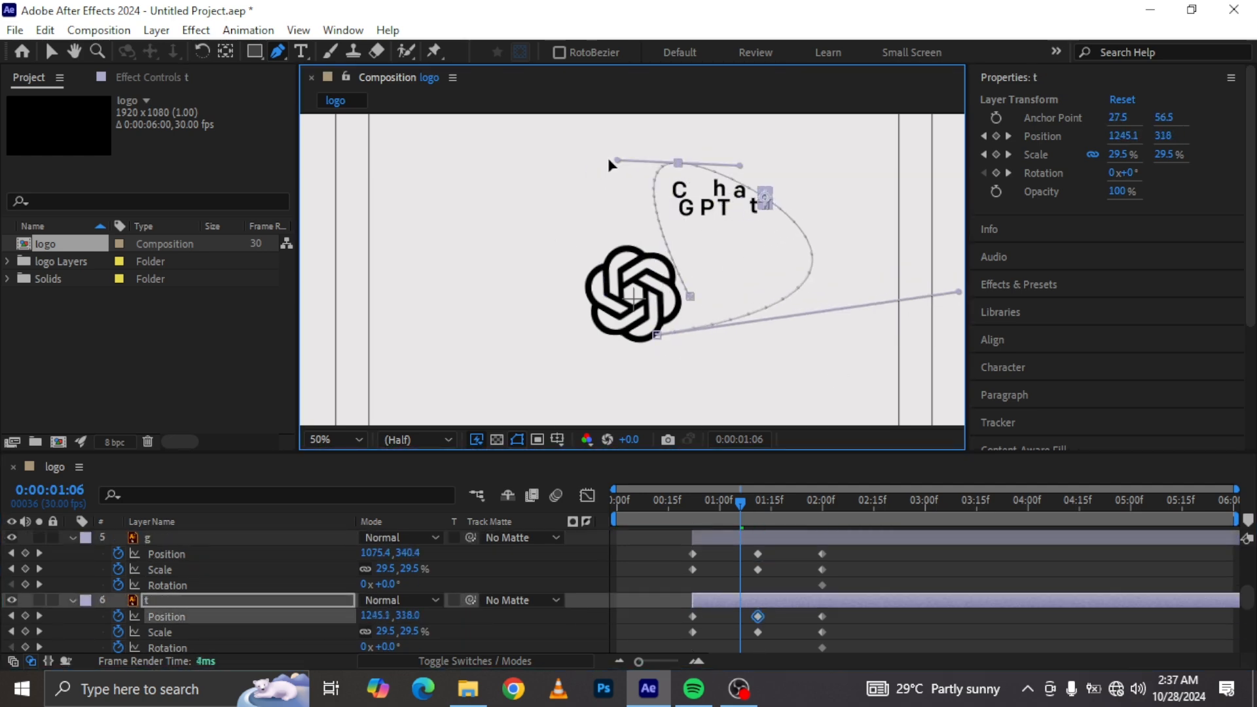
Step: Curve the motion paths of the G and P letters into arcs by dragging out their bezier handles
left_click(190, 537)
left_click_drag(657, 334, 923, 301)
left_click_drag(699, 163, 460, 203)
left_click(190, 569)
left_click_drag(656, 335, 946, 287)
left_click_drag(787, 296, 499, 260)
left_click_drag(727, 162, 581, 186)
Step: Curve the T letter's motion path into an arc, then return the playhead to 0:00:00:22
scroll(190, 569, "up", 2)
left_click(191, 600)
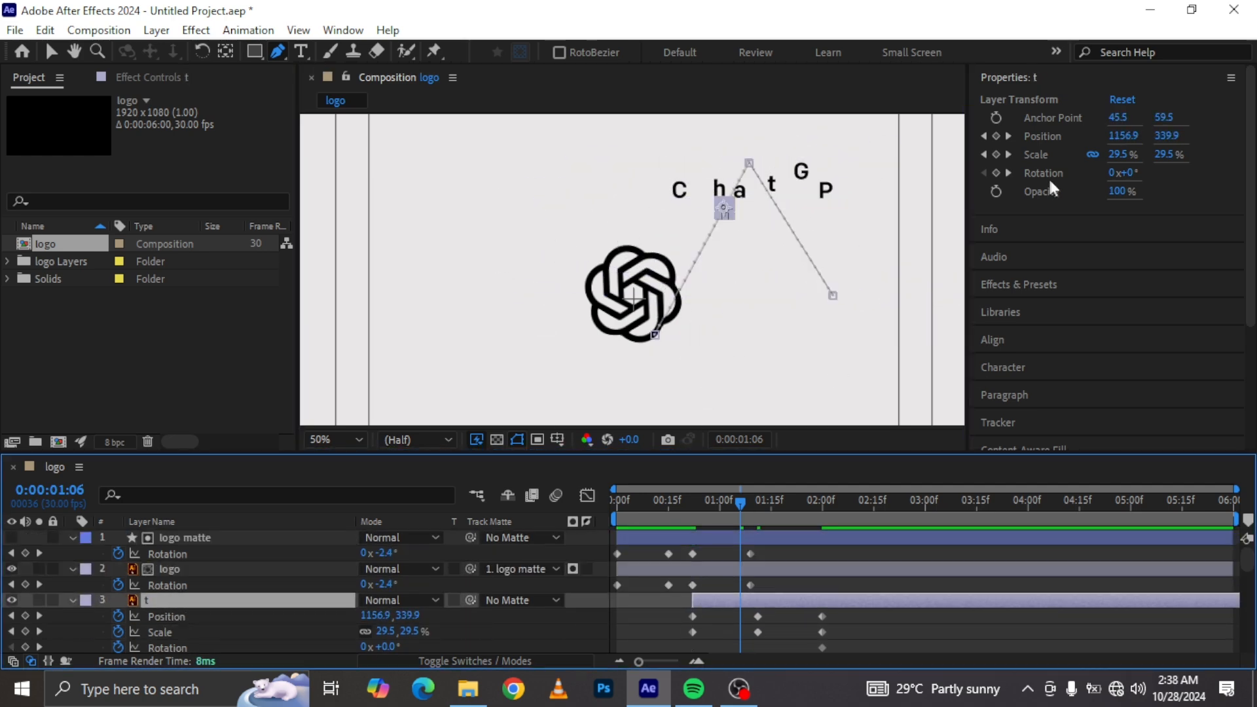
left_click_drag(656, 335, 1015, 317)
left_click_drag(832, 295, 486, 272)
left_click_drag(748, 162, 599, 187)
left_click_drag(740, 503, 693, 514)
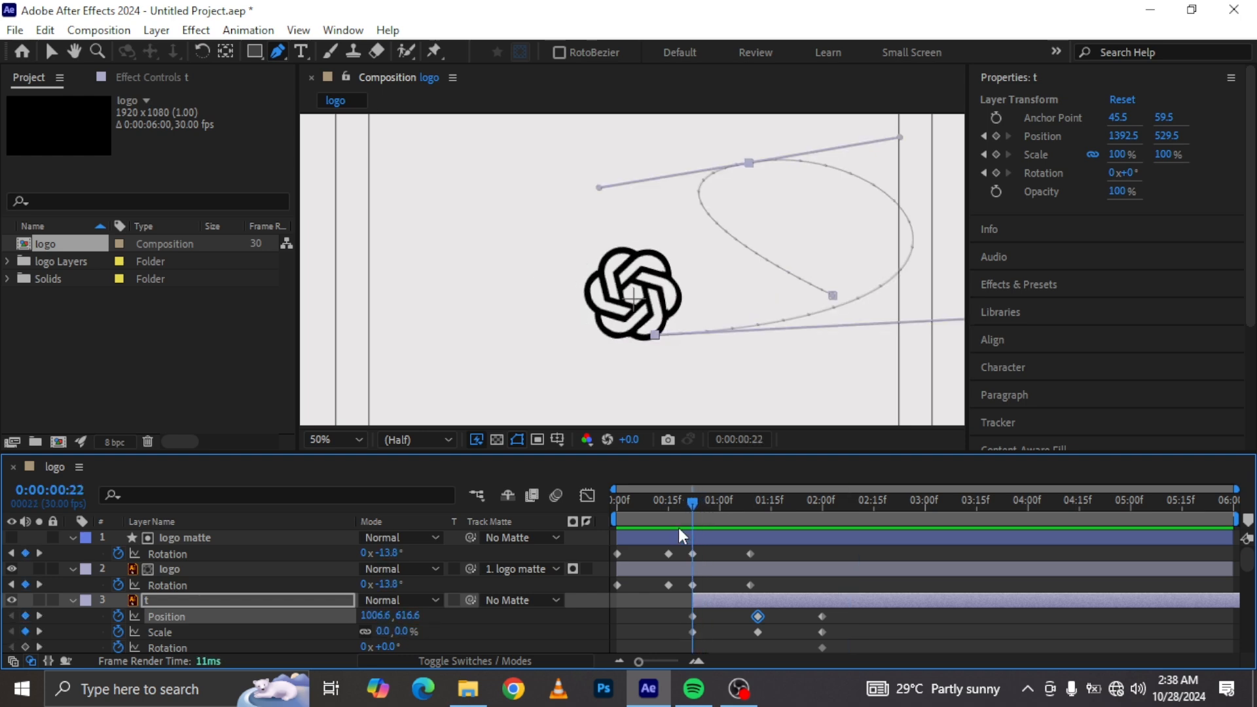
Step: Select all seven letter layers and set their Rotation to 3x+0° at 0:00:00:22
left_click(733, 599)
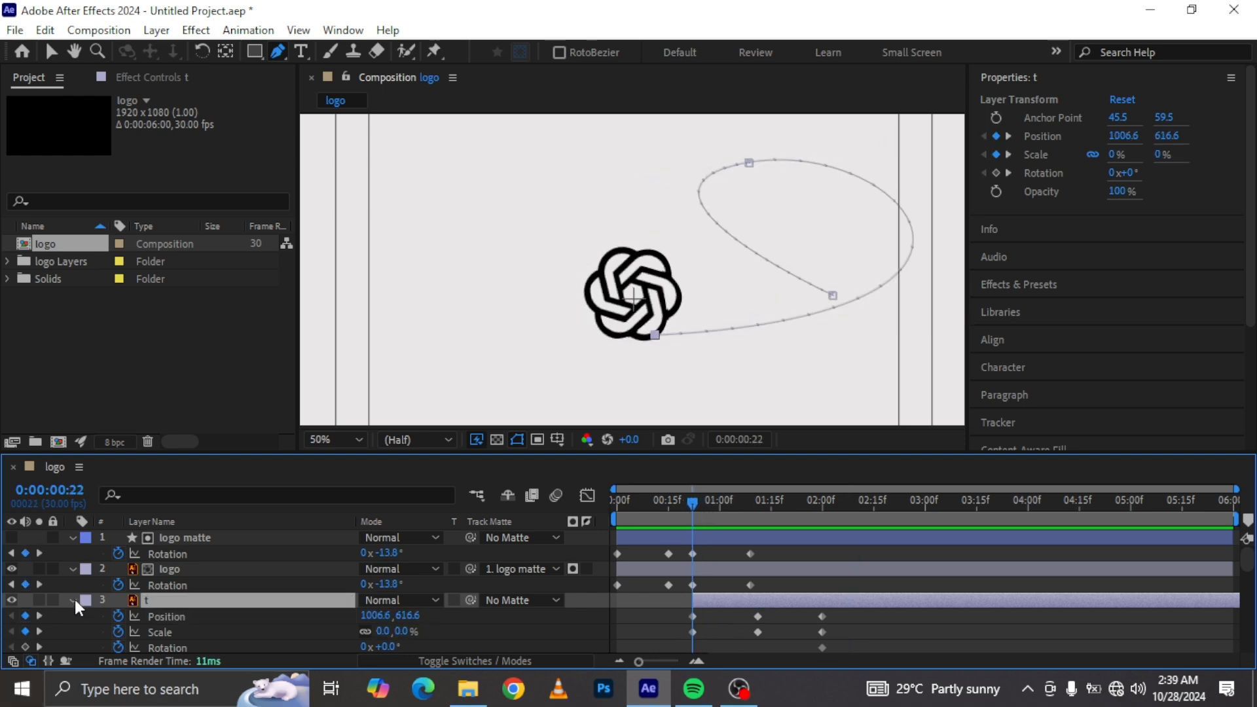
left_click(73, 600)
scroll(182, 634, "down", 5)
scroll(183, 645, "down", 2)
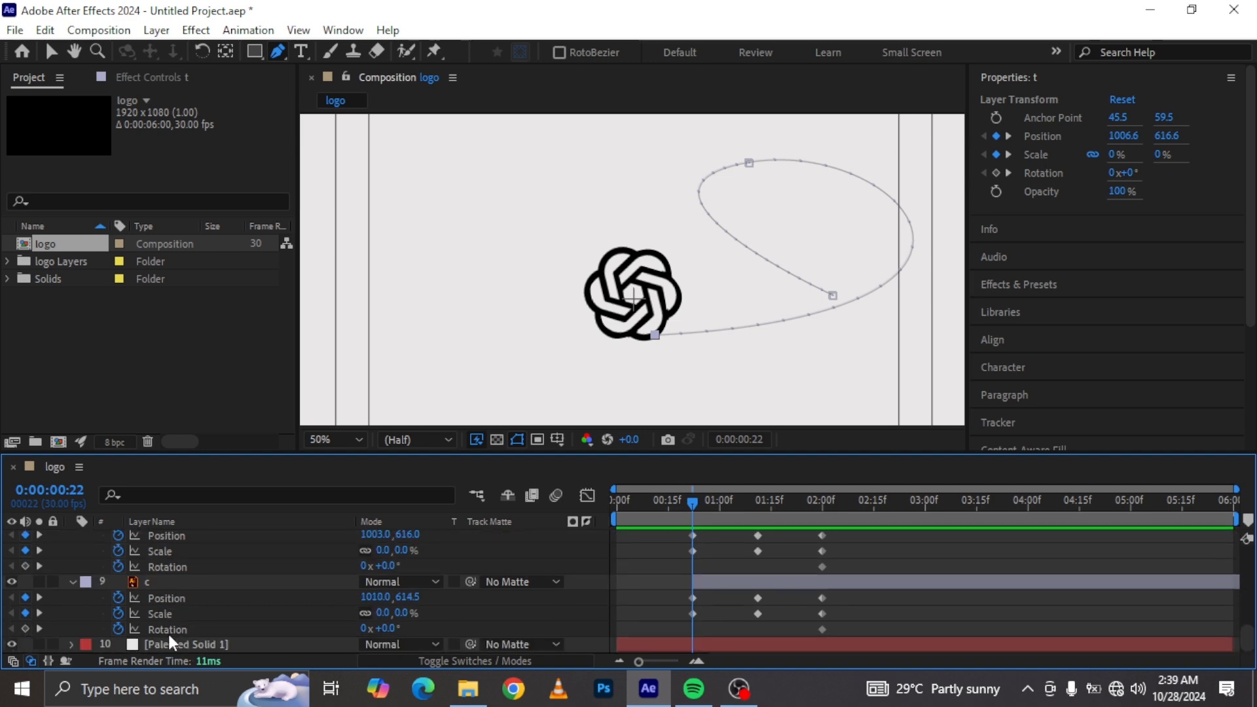
left_click(159, 580, "shift")
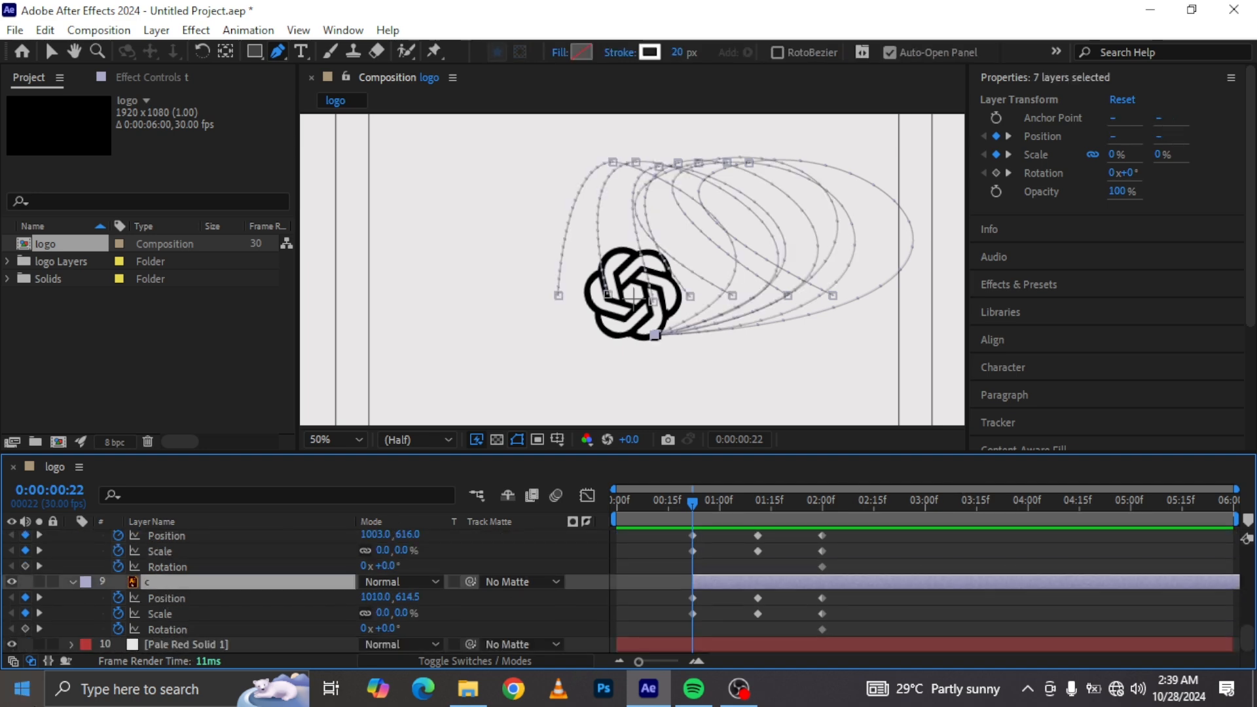
left_click(364, 629)
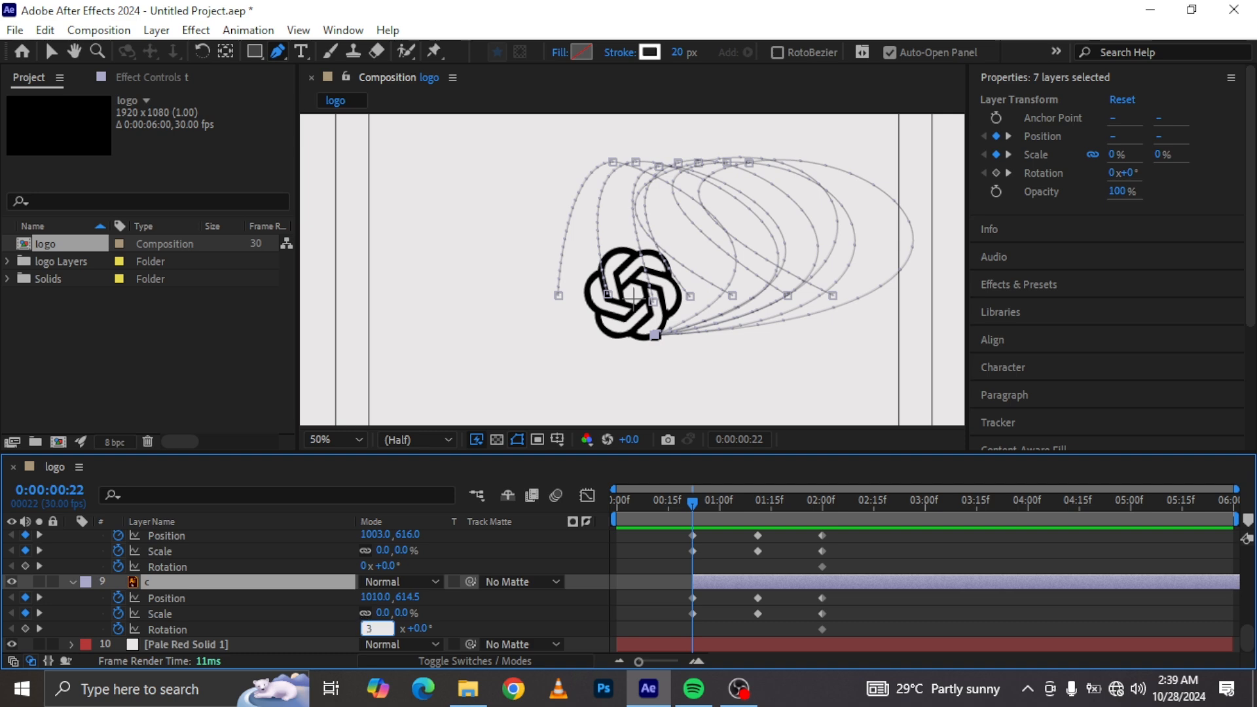
type("3")
key("Return")
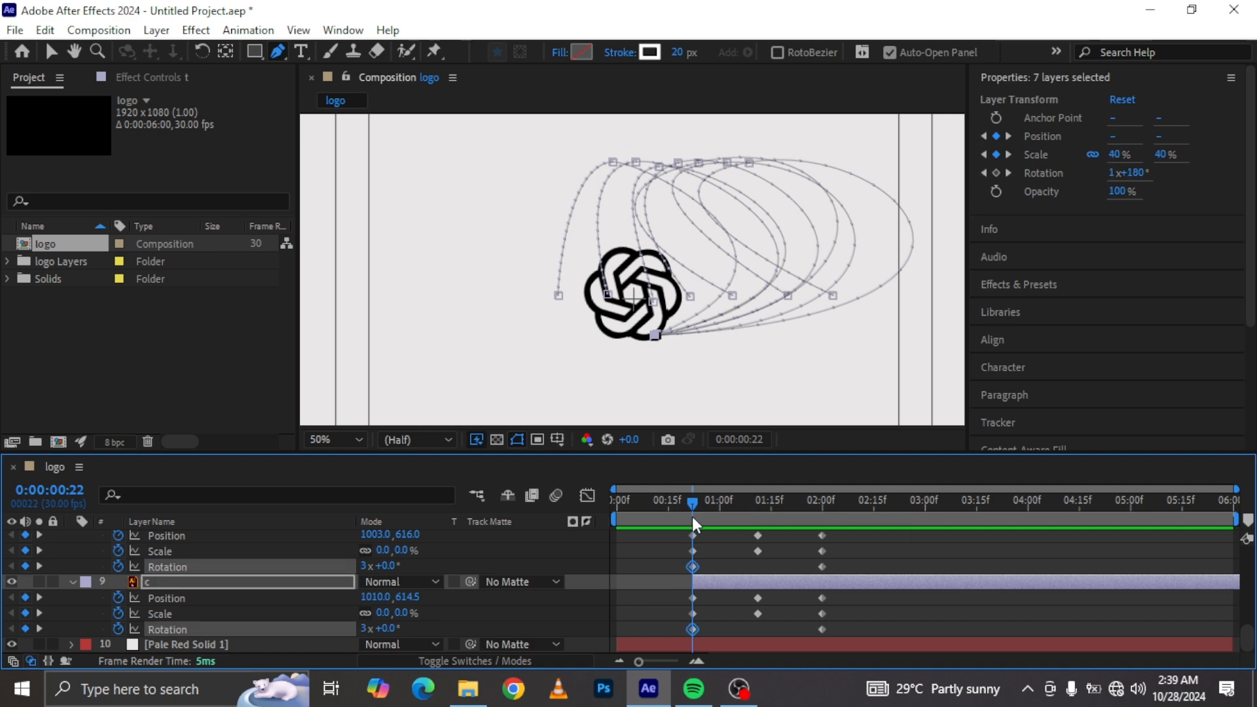
Step: Add a Rotation keyframe for the letters at 0:00:01:11
left_click(760, 504)
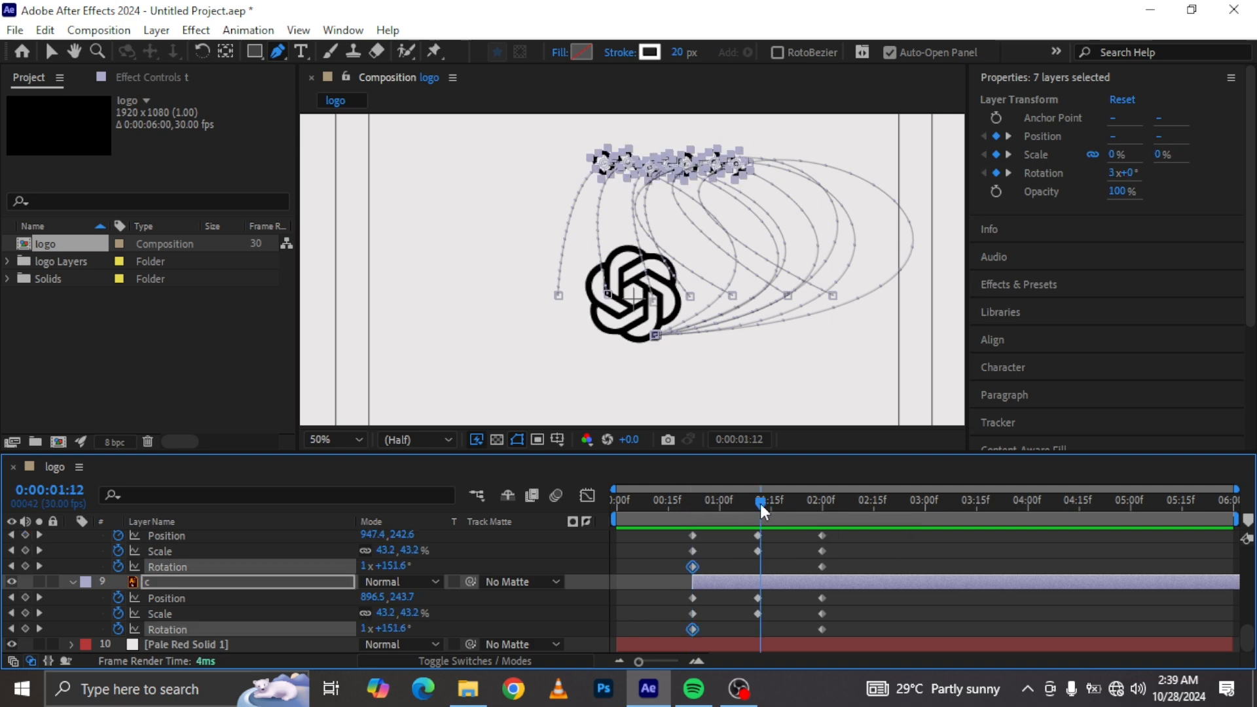
left_click_drag(760, 502, 758, 510)
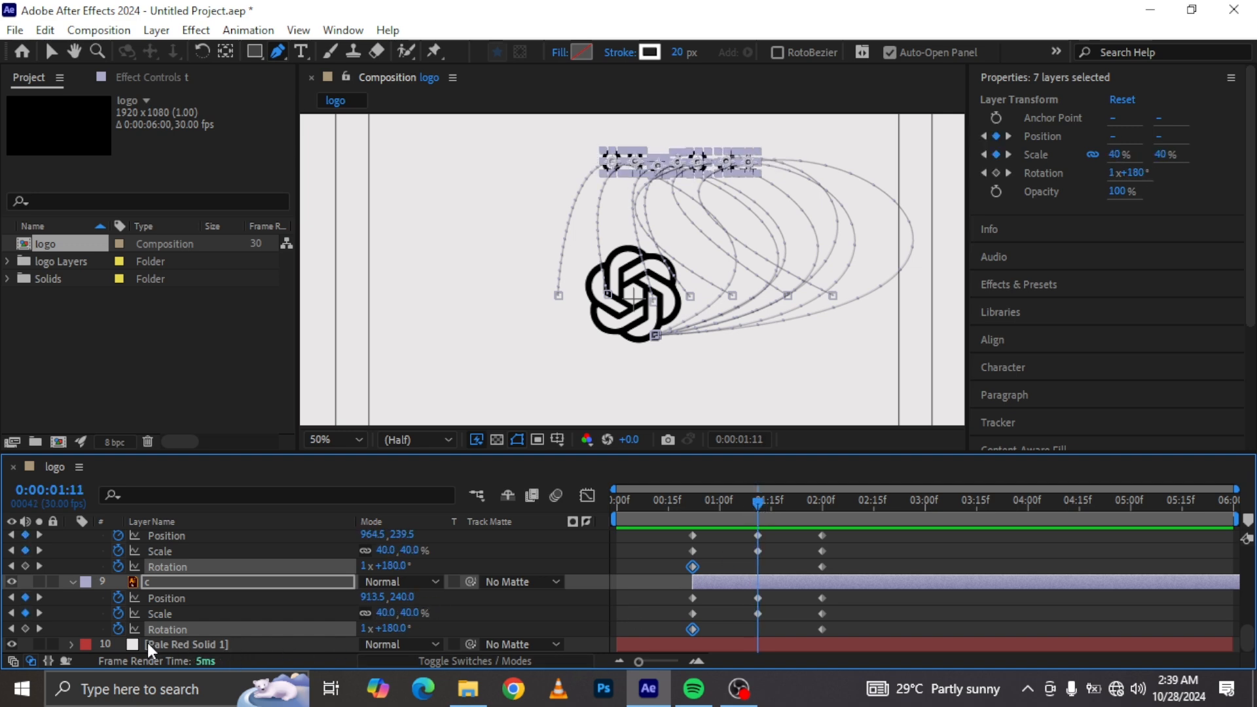
left_click(25, 629)
Step: Select all the letters' keyframes and apply Easy Ease to them
scroll(629, 629, "up", 5)
scroll(792, 626, "down", 1)
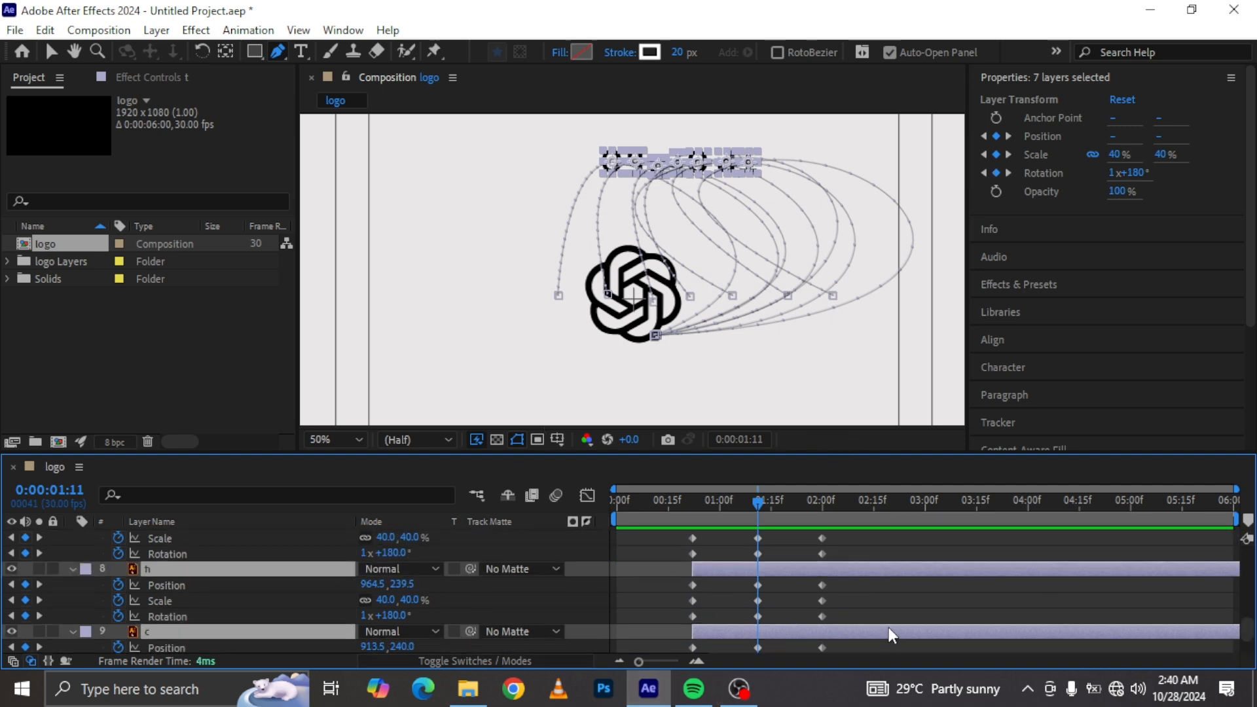
scroll(889, 627, "down", 4)
left_click_drag(874, 633, 672, 611)
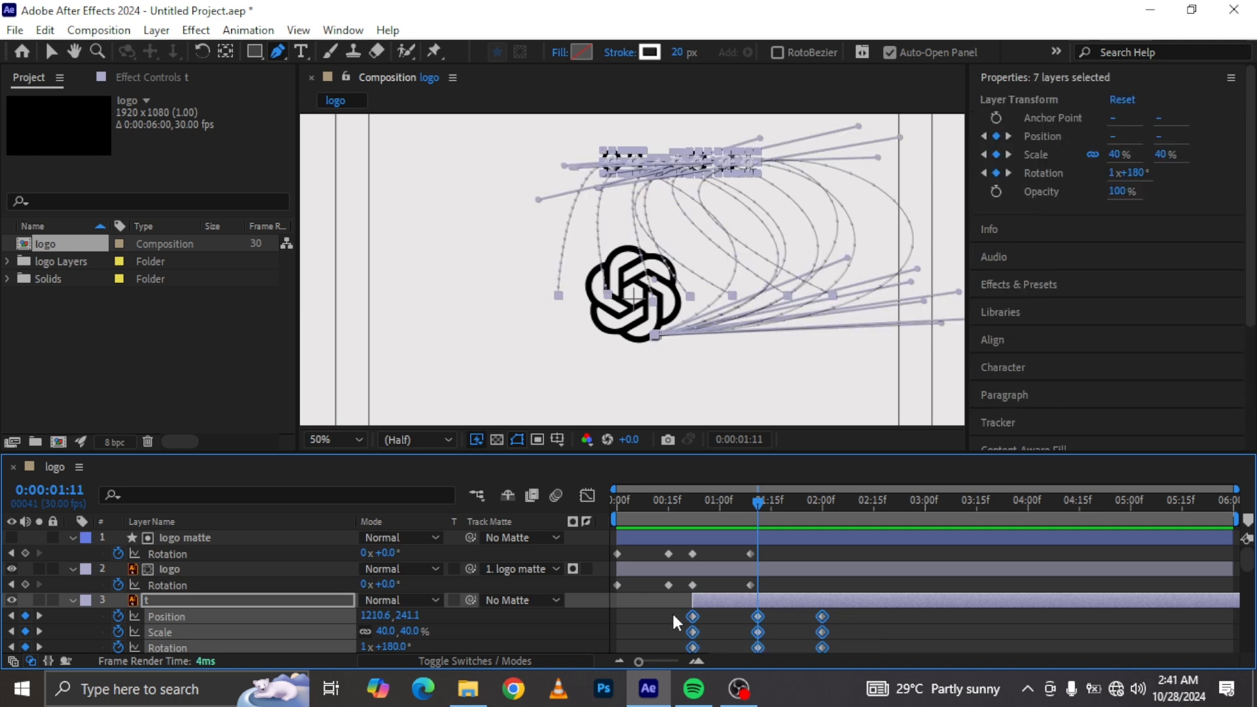
key("F9")
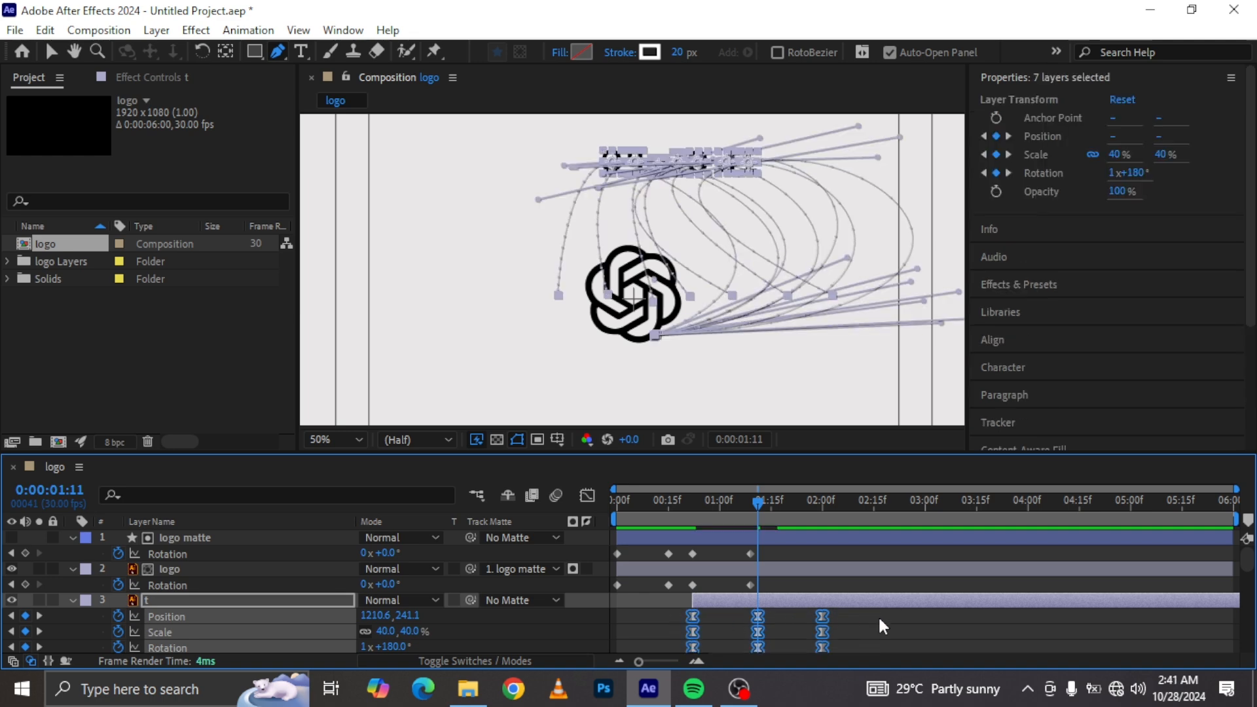
Step: Show only the letters' Position, open their speed graph and raise the middle keyframe's speed
key("p")
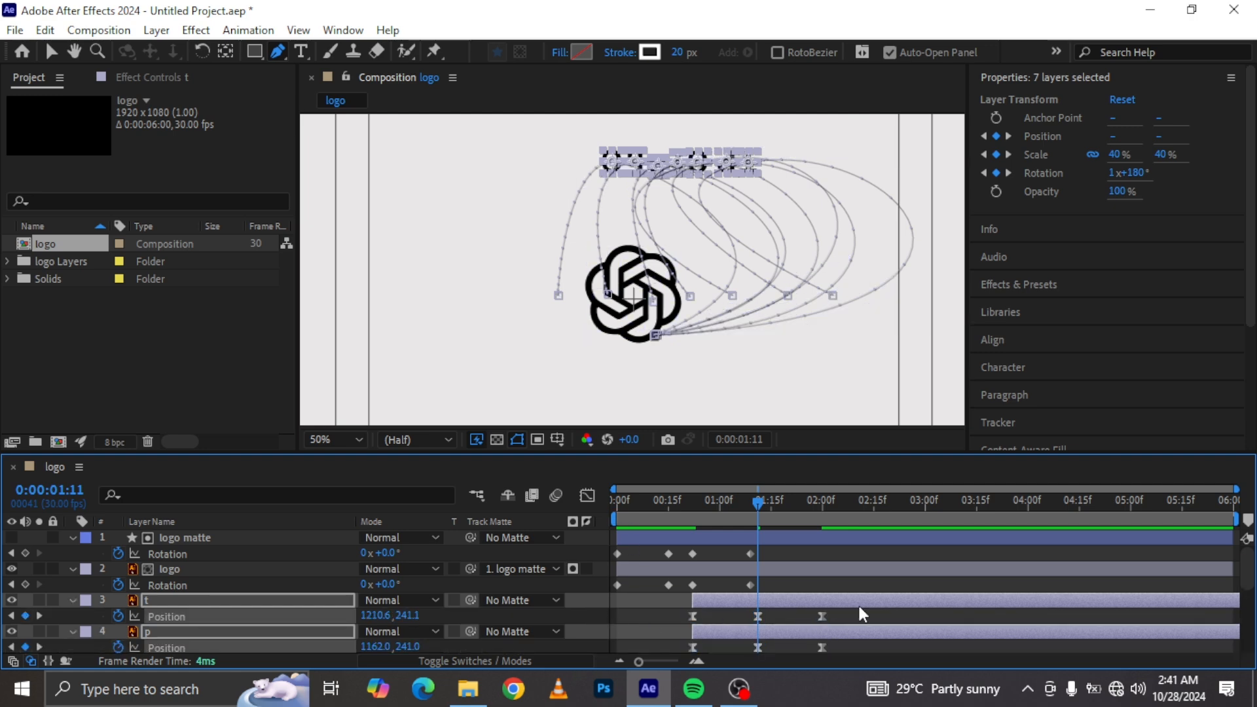
left_click_drag(853, 603, 673, 634)
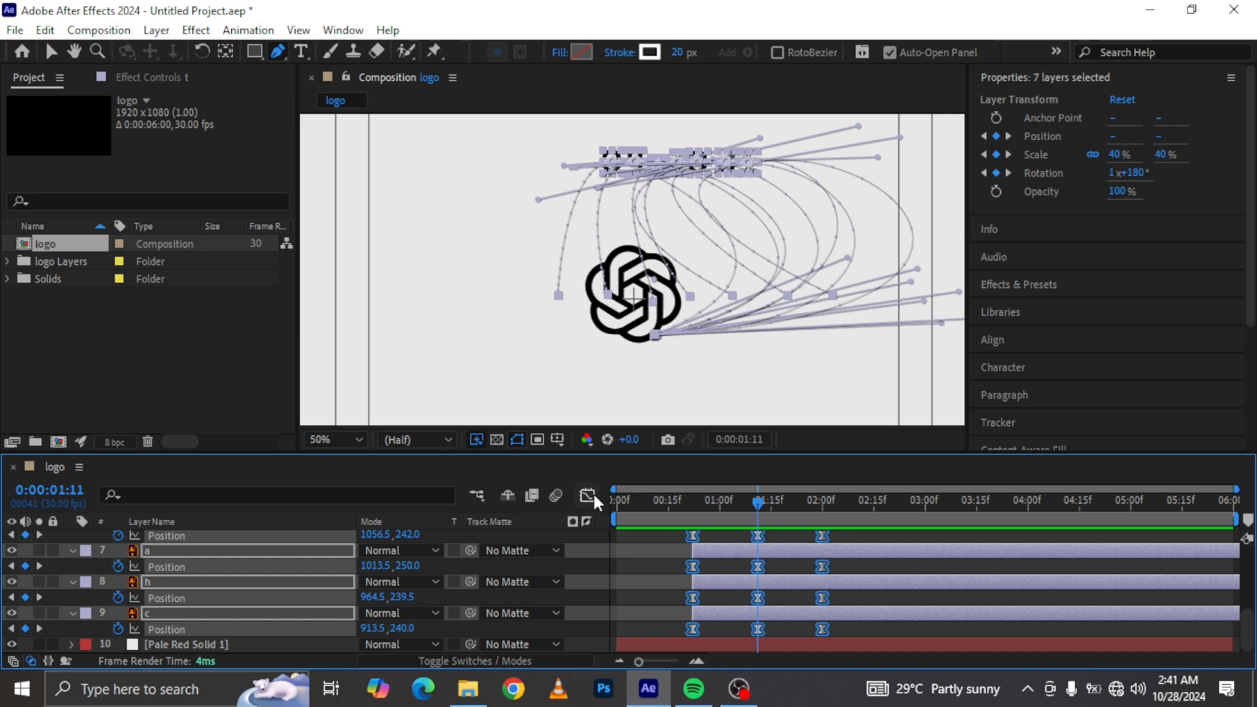
left_click(587, 494)
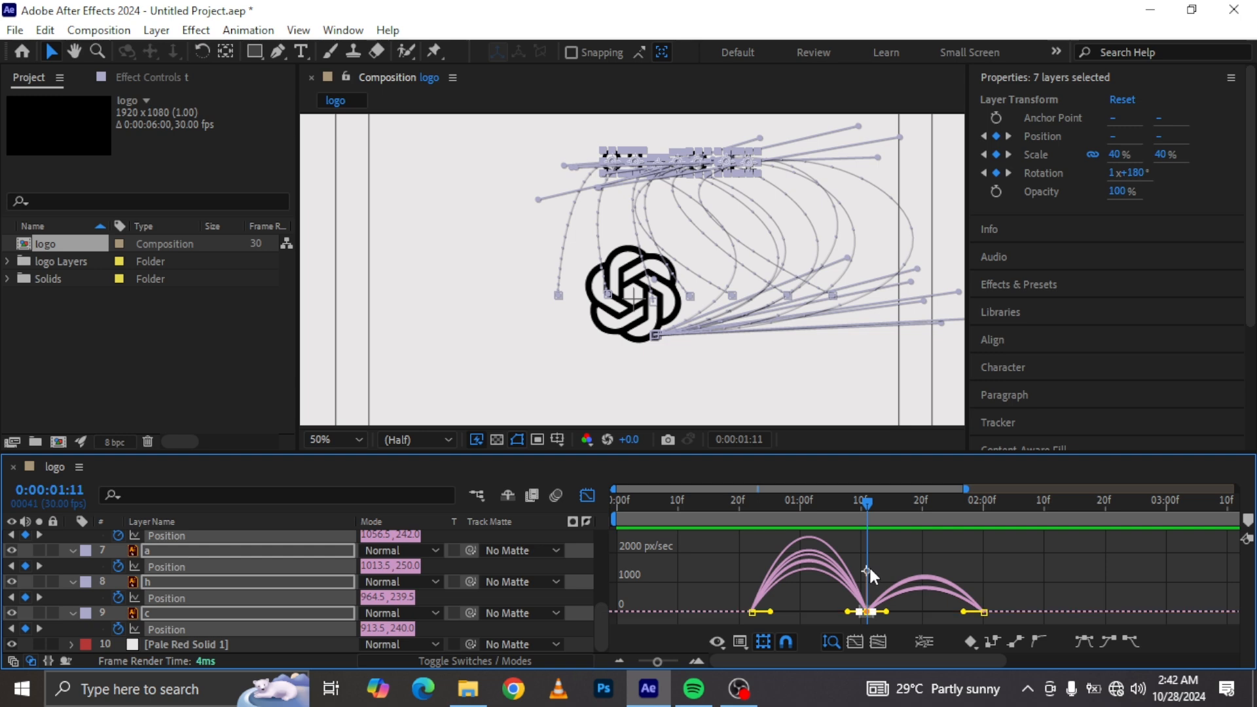
mouse_move(868, 611)
left_mouse_down()
mouse_move(874, 574)
mouse_move(868, 615)
left_mouse_up()
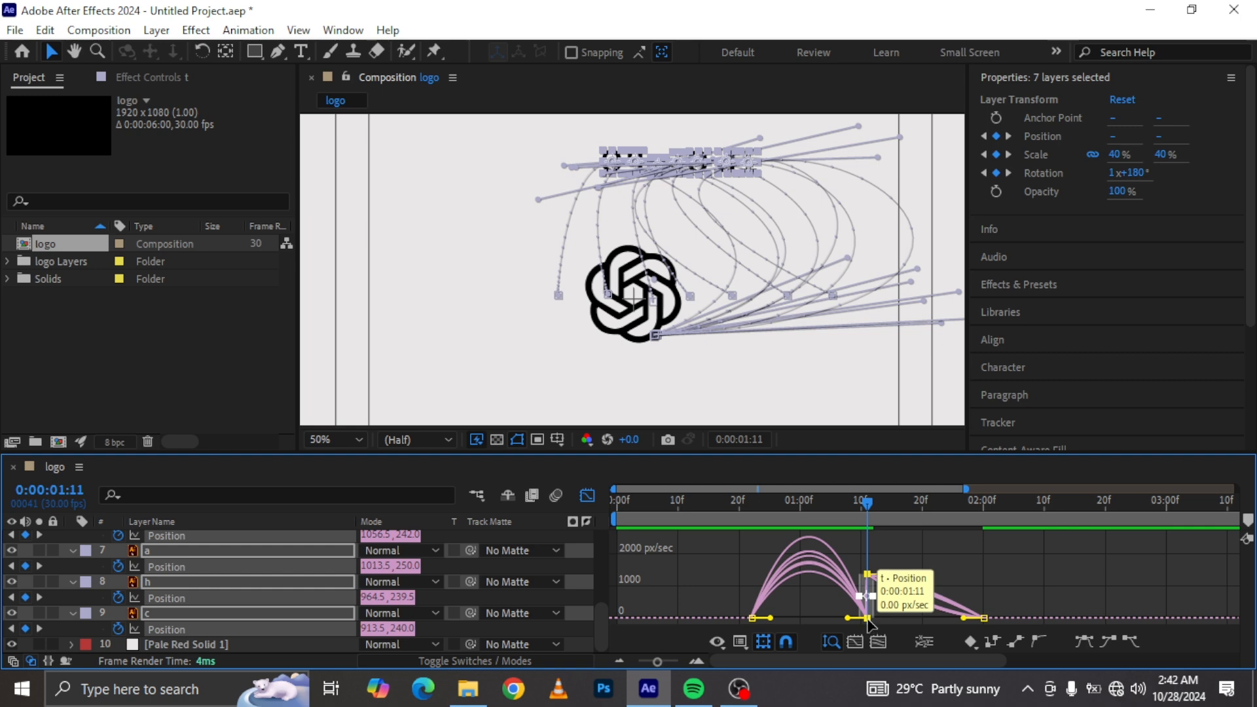
left_click_drag(868, 616, 865, 574)
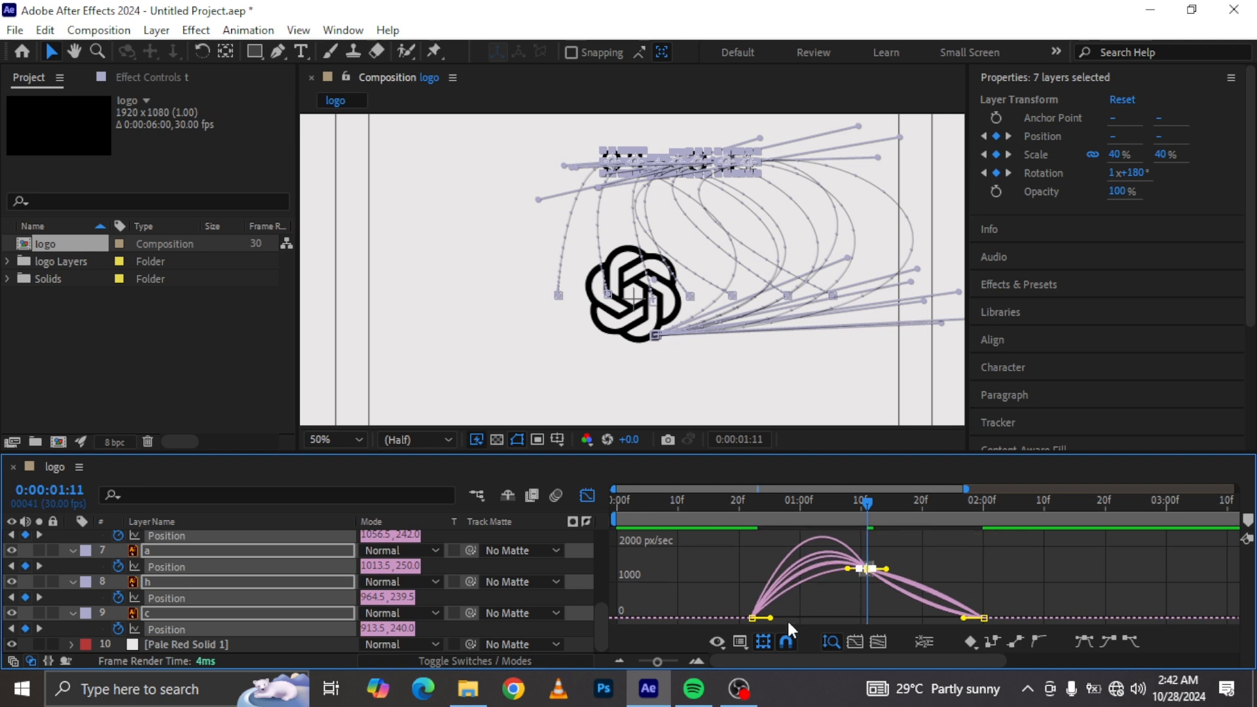
Step: Extend the influence handles of the first, middle and last Position keyframes in the speed graph
left_click(753, 618)
left_click_drag(742, 599, 765, 625)
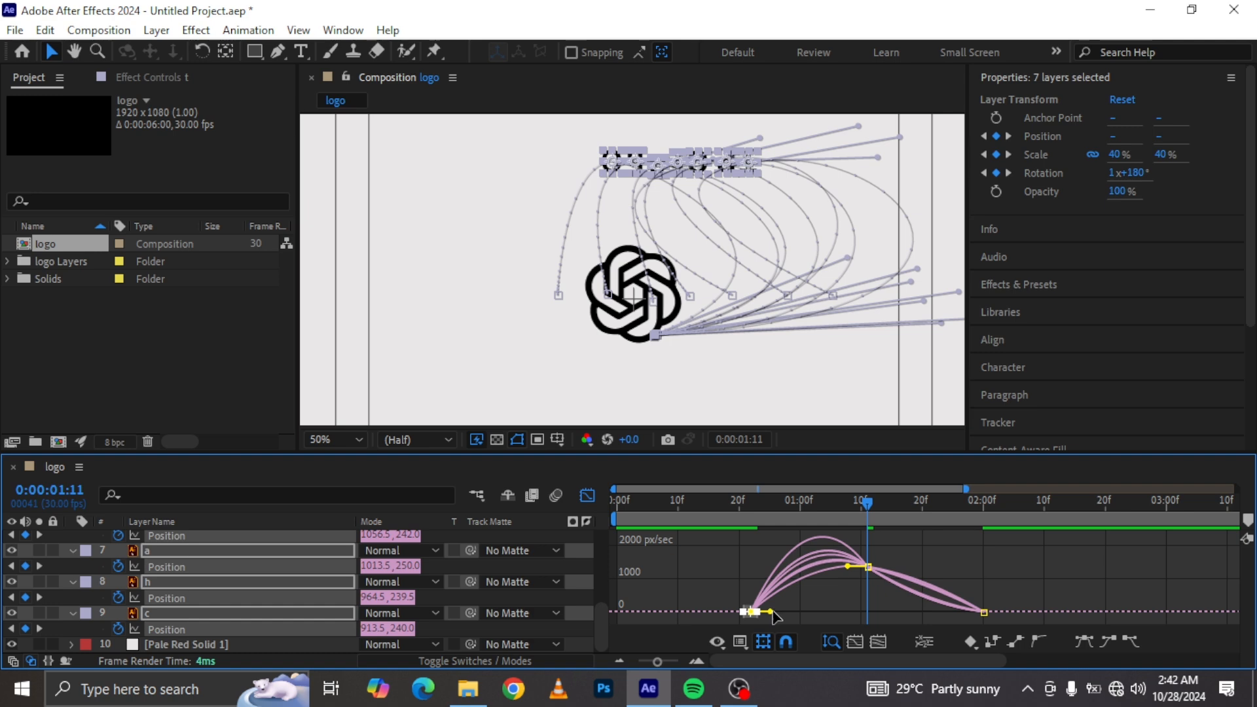
left_click_drag(770, 613, 802, 611)
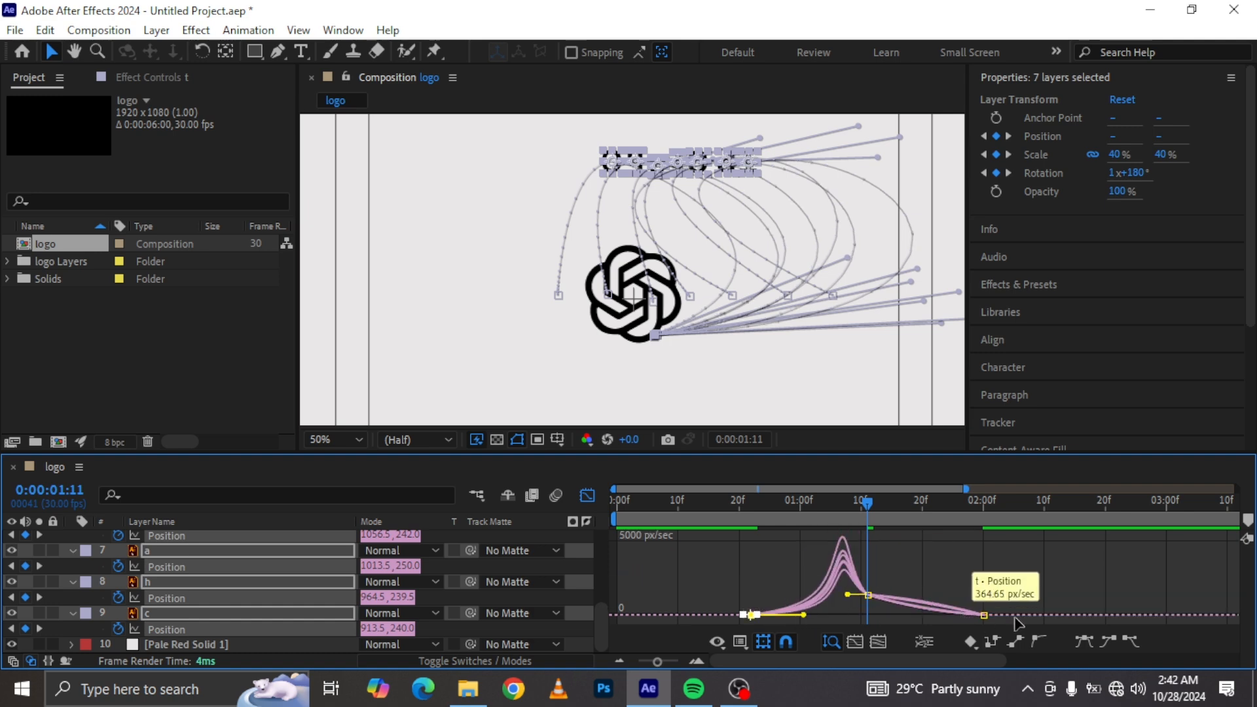
left_click_drag(909, 568, 851, 605)
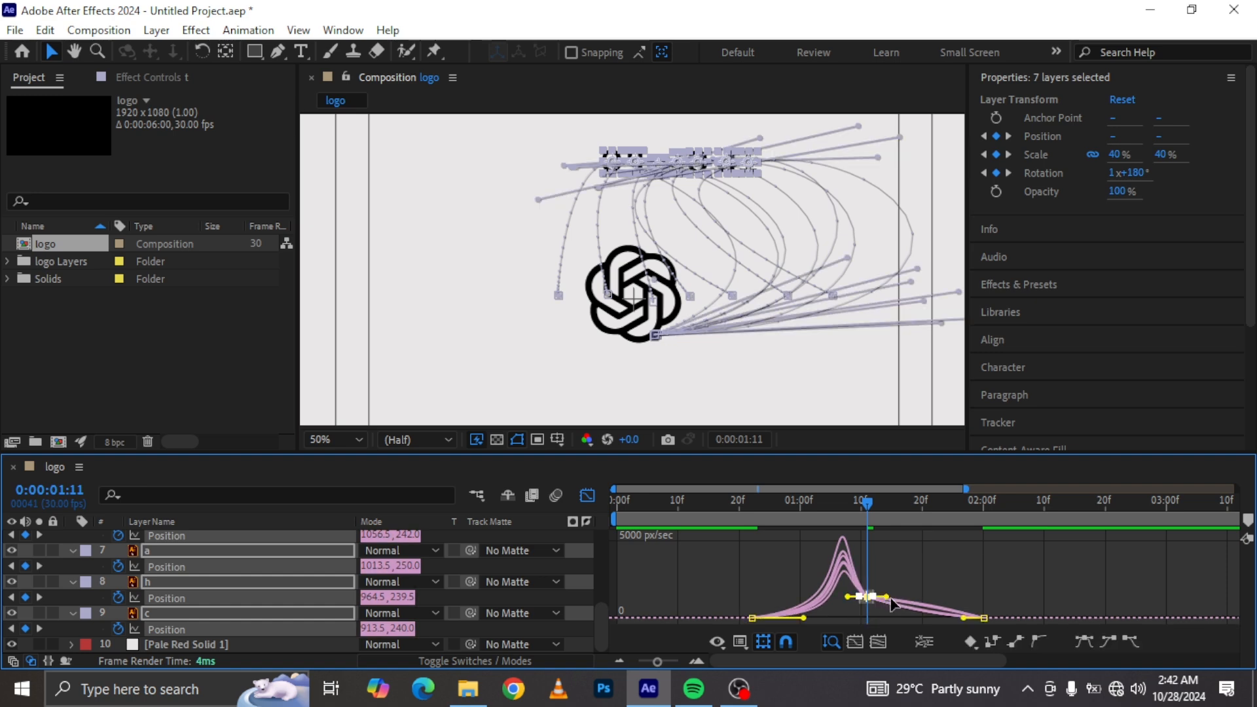
left_click_drag(901, 594, 935, 589)
left_click_drag(1016, 607, 949, 614)
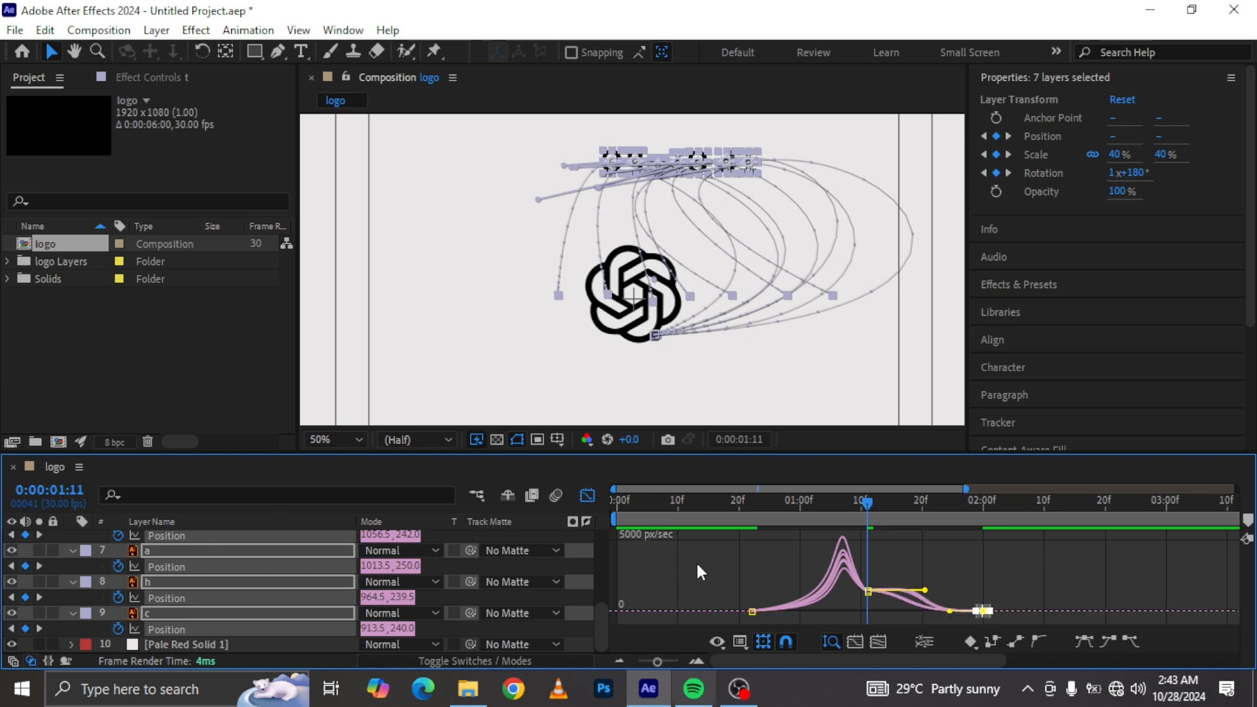
Step: Return to the layer timeline and step the playhead forward to 0:00:02:01 to check the letters
left_click(587, 496)
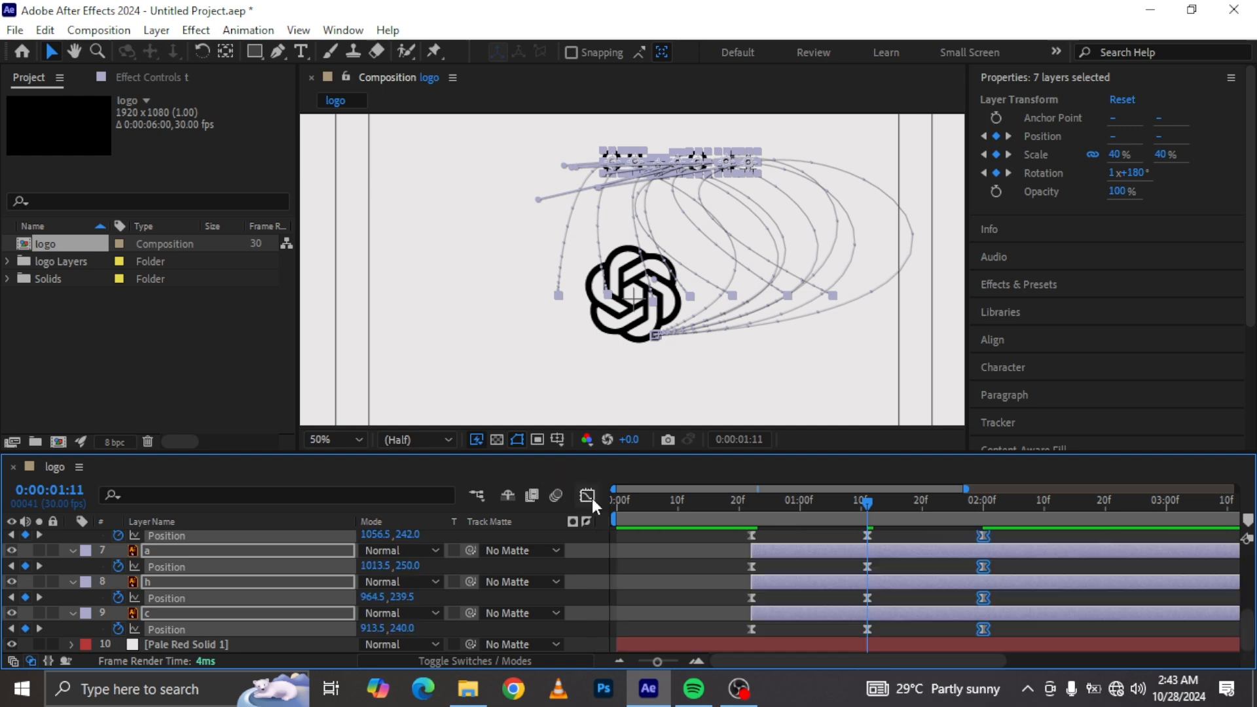
key("shift+Page_Down")
key("shift+Page_Down")
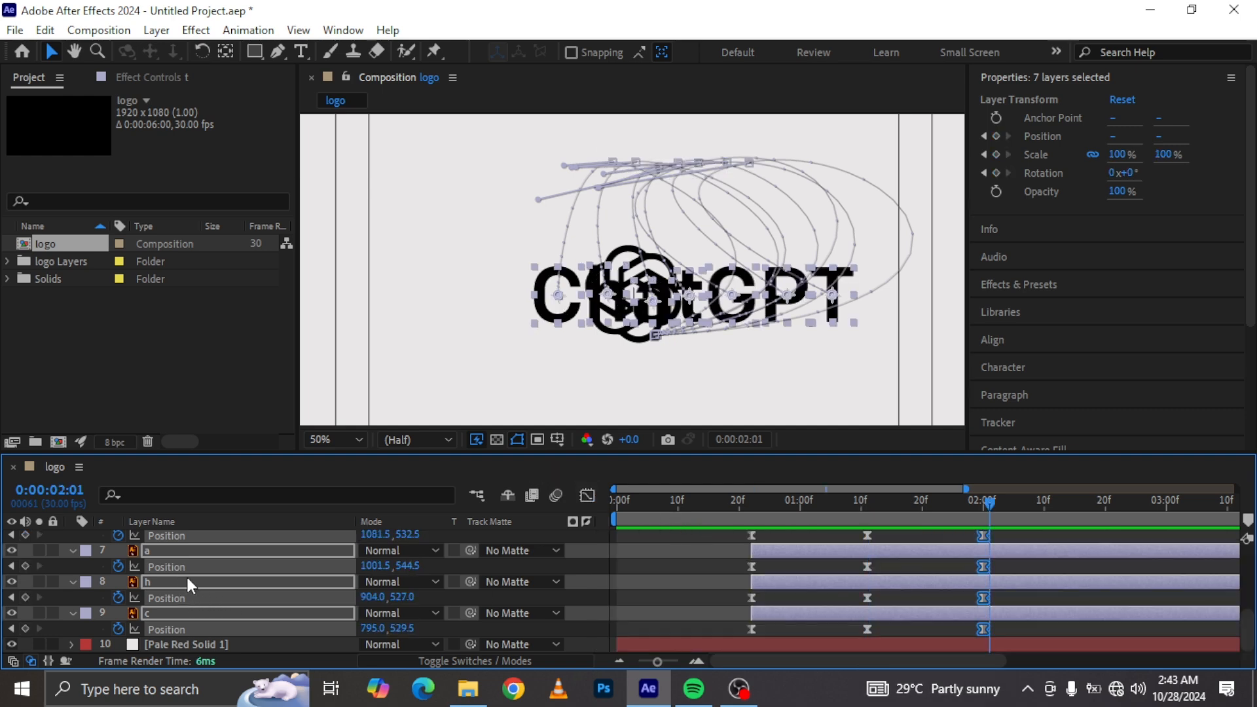
Step: Show the letters' Rotation keyframes in the speed graph and extend the last keyframe's influence handle
key("r")
scroll(903, 642, "up", 3)
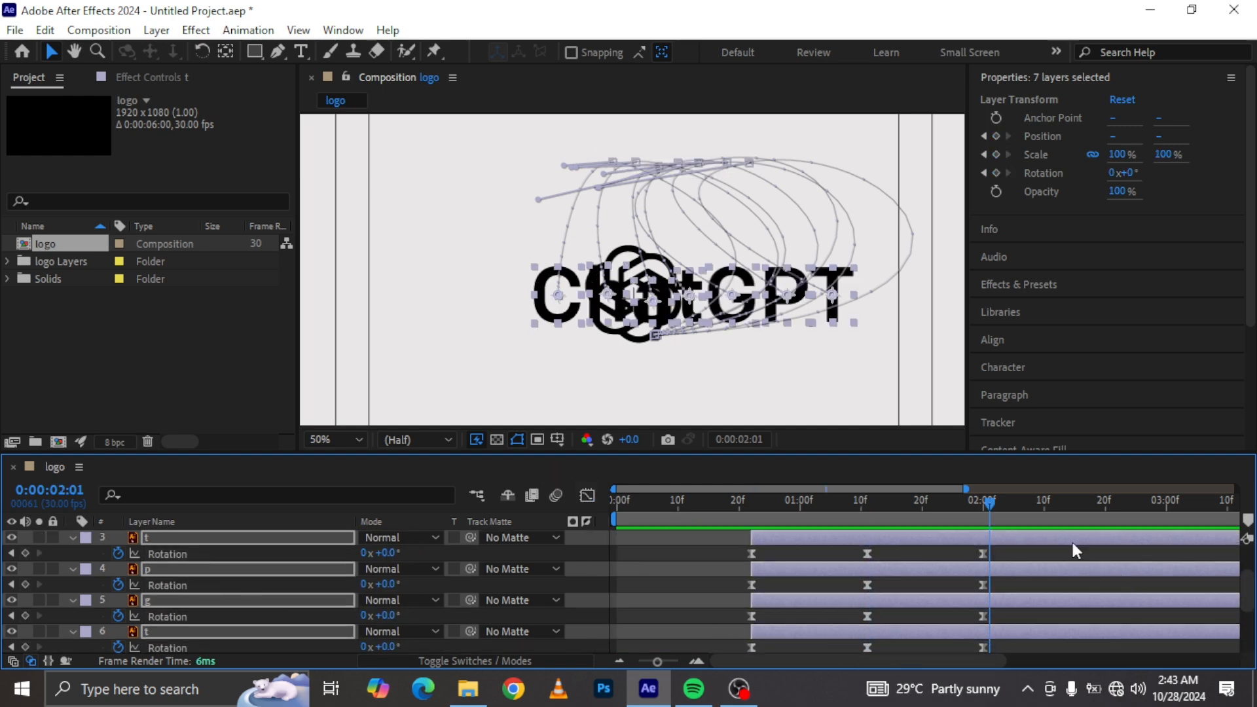
left_click_drag(1027, 550, 725, 657)
left_click(902, 523)
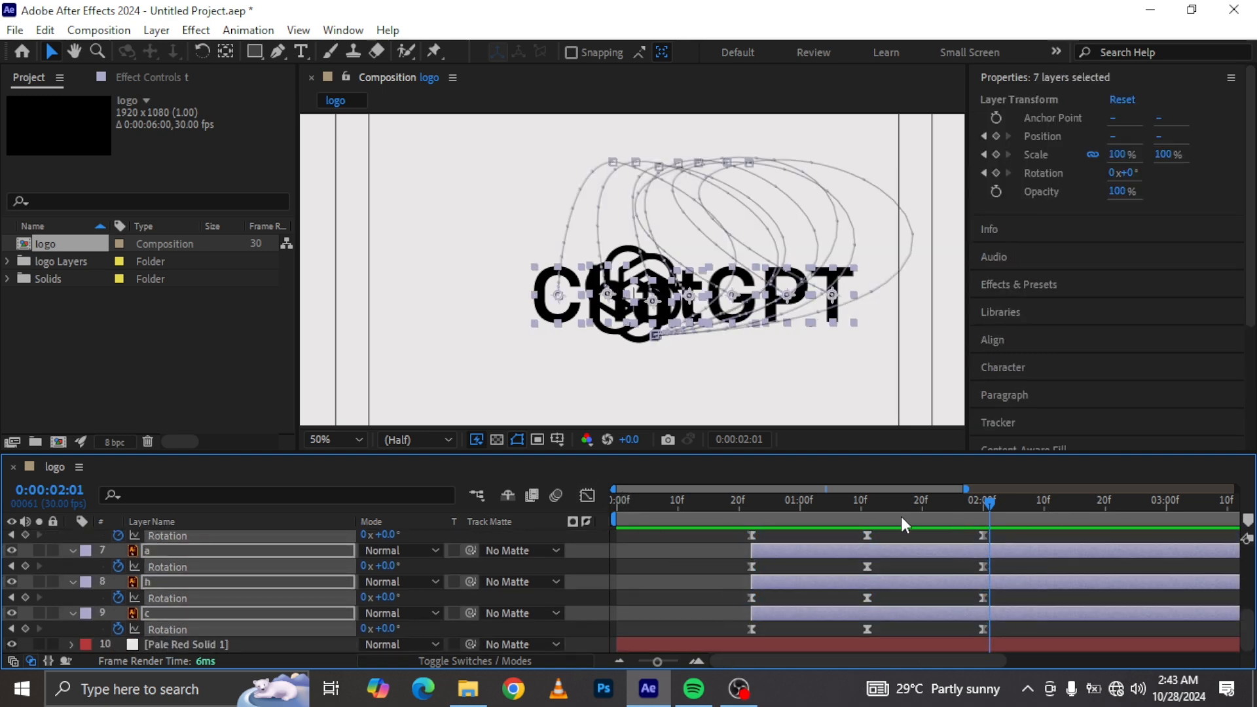
left_click(587, 496)
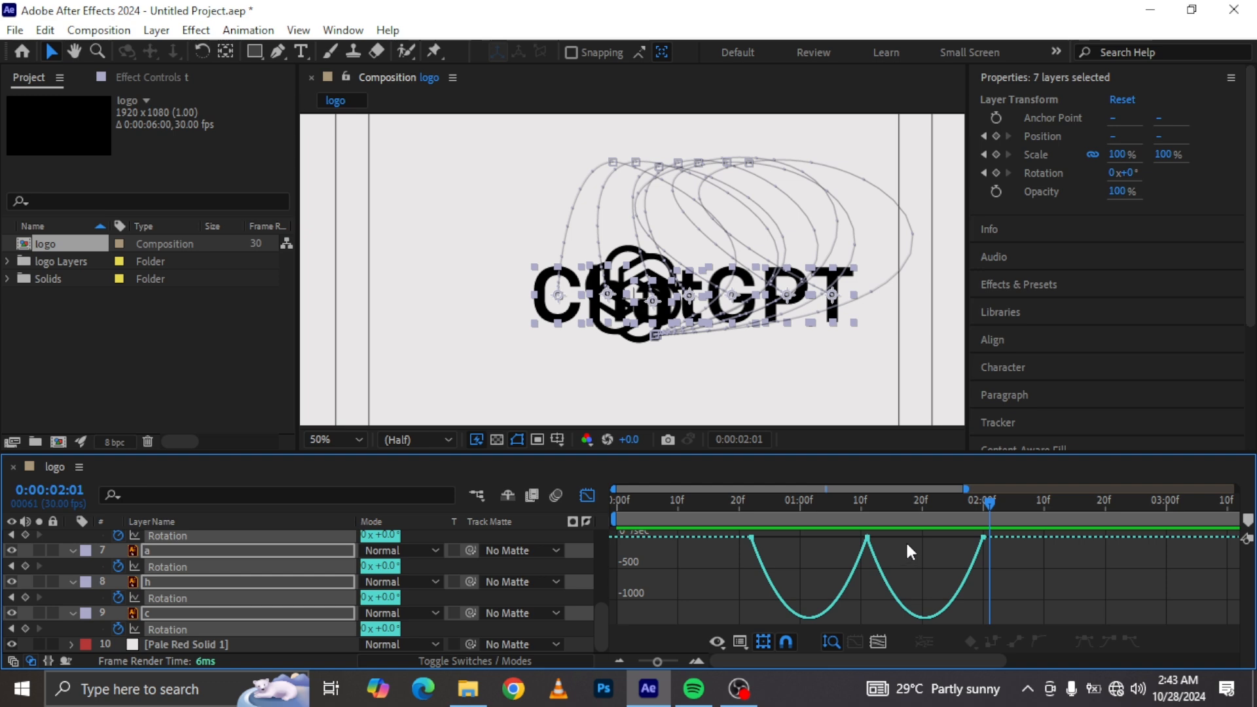
left_click_drag(850, 549, 848, 548)
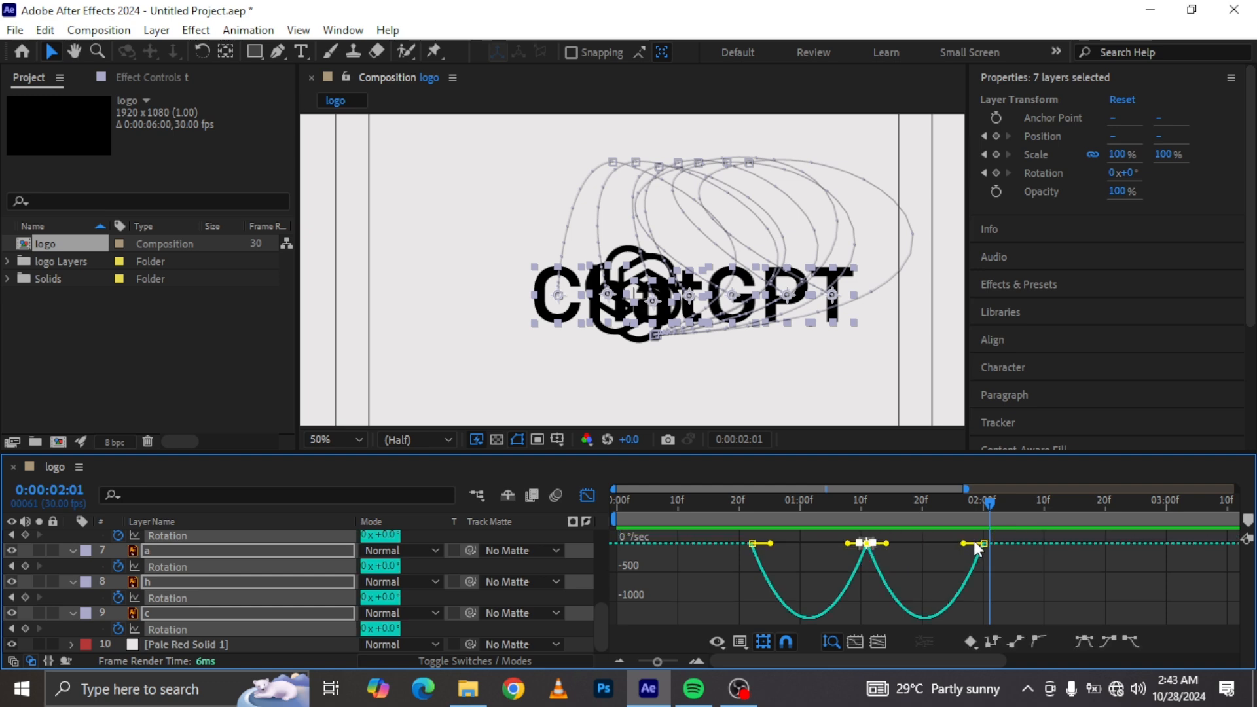
left_click_drag(1010, 537, 859, 546)
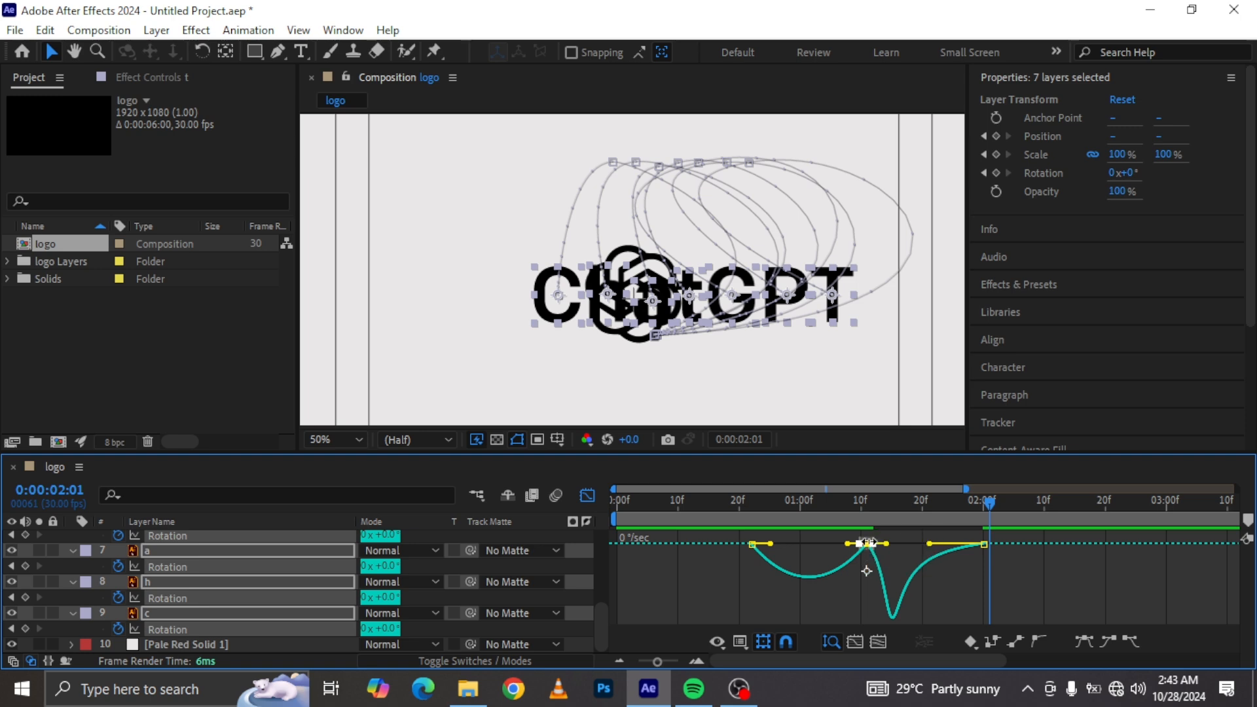
Step: Reshape the letters' Rotation speed curve by adjusting the middle and first keyframes' speed and influence handles
left_click_drag(869, 546, 875, 572)
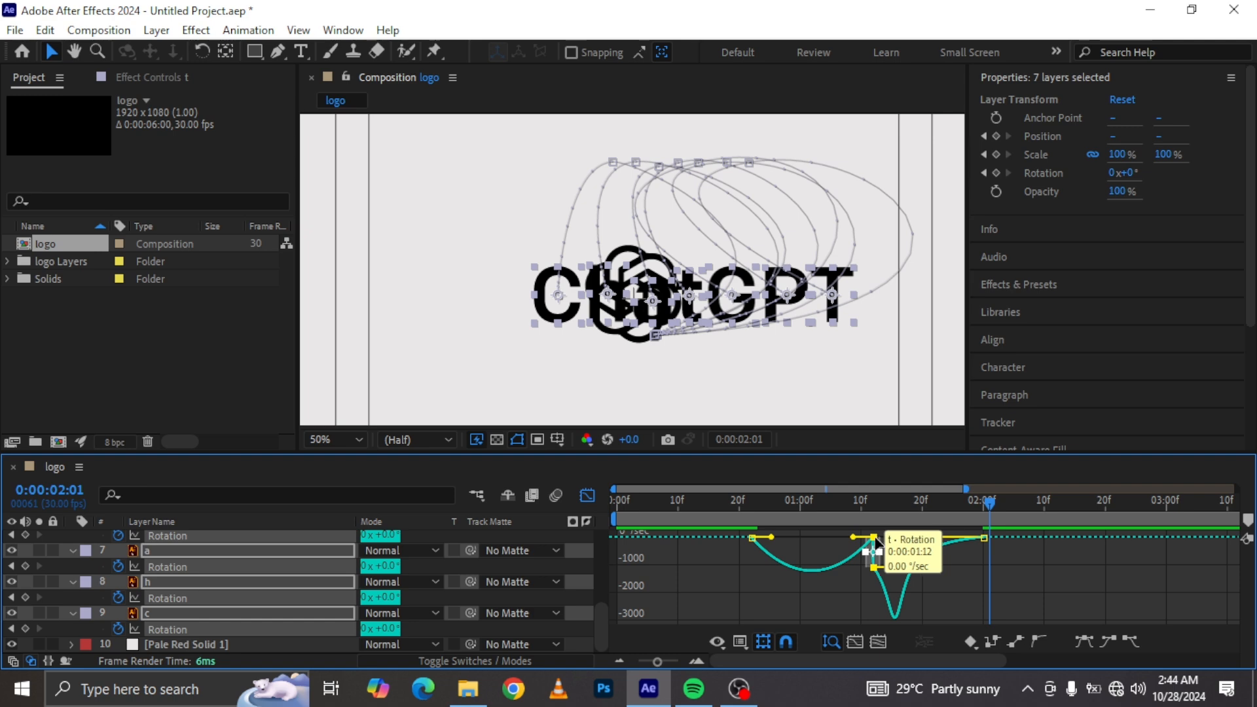
left_click_drag(873, 563, 870, 567)
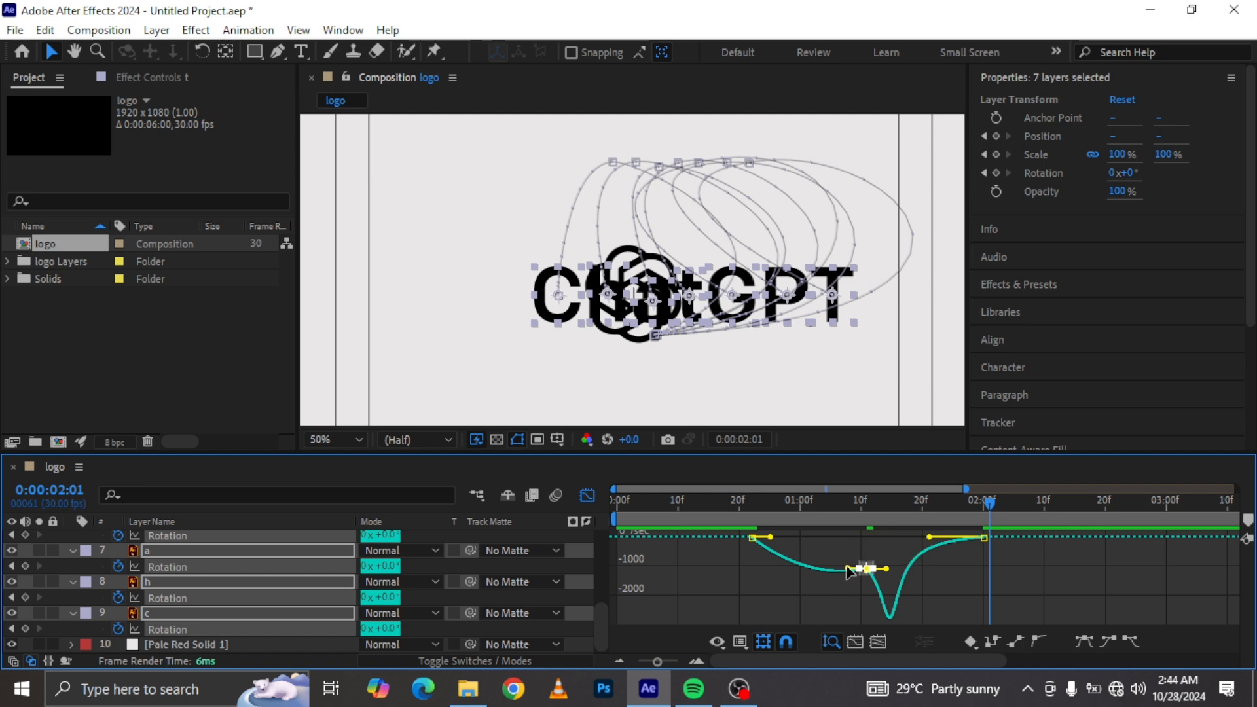
left_click_drag(848, 568, 796, 557)
key("ctrl+z")
left_click_drag(881, 558, 850, 578)
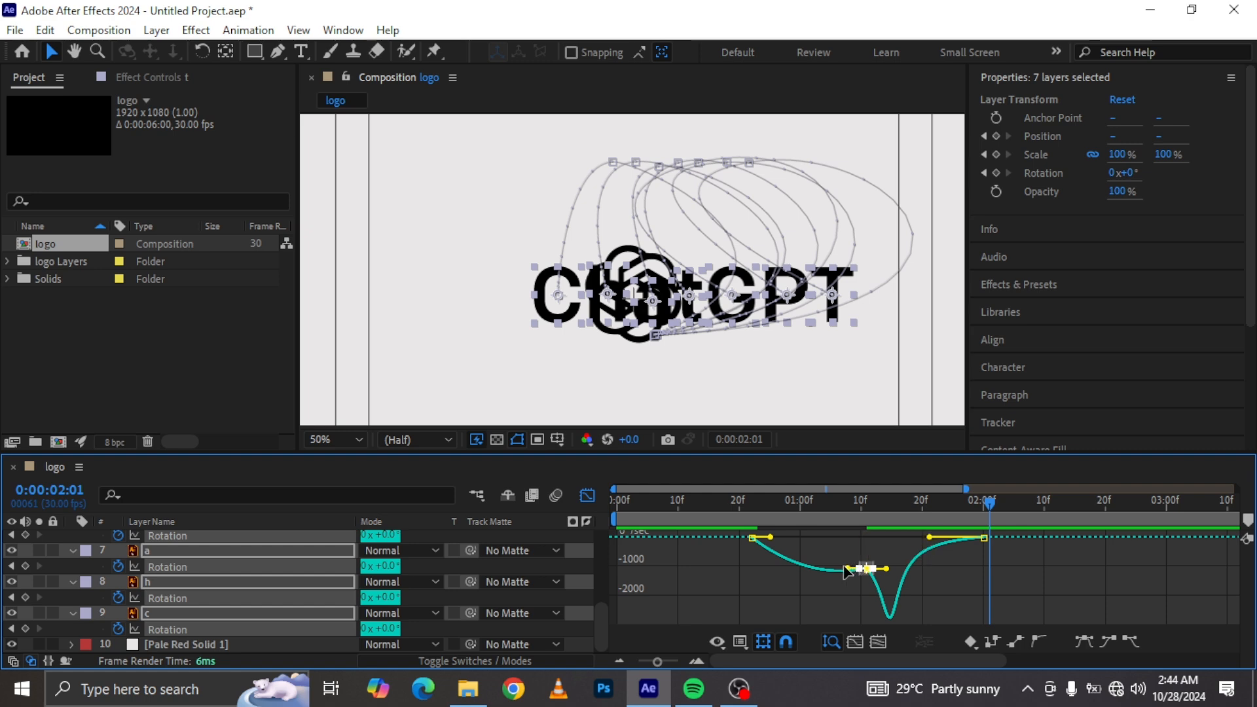
left_click_drag(847, 568, 820, 566)
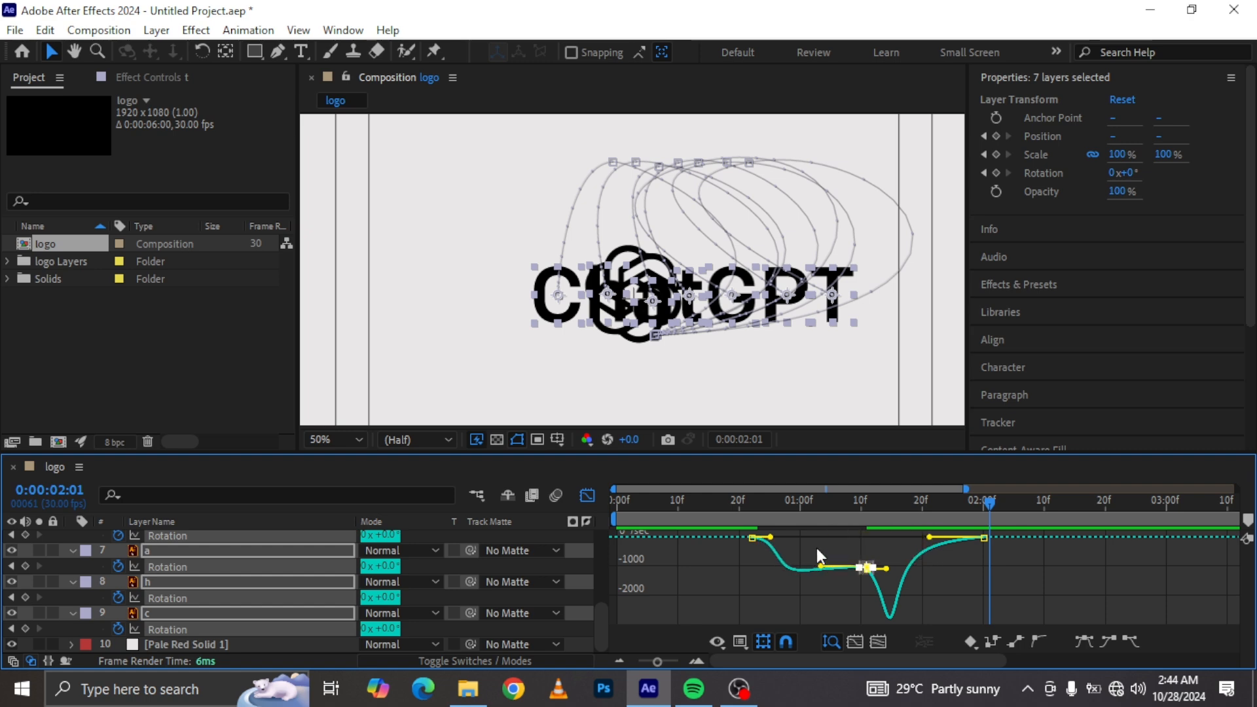
left_click(752, 537)
left_click_drag(734, 571, 763, 542)
Step: Return to the layer timeline and scrub through the letters' animation to 0:00:02:03
left_click(733, 503)
key("shift+F3")
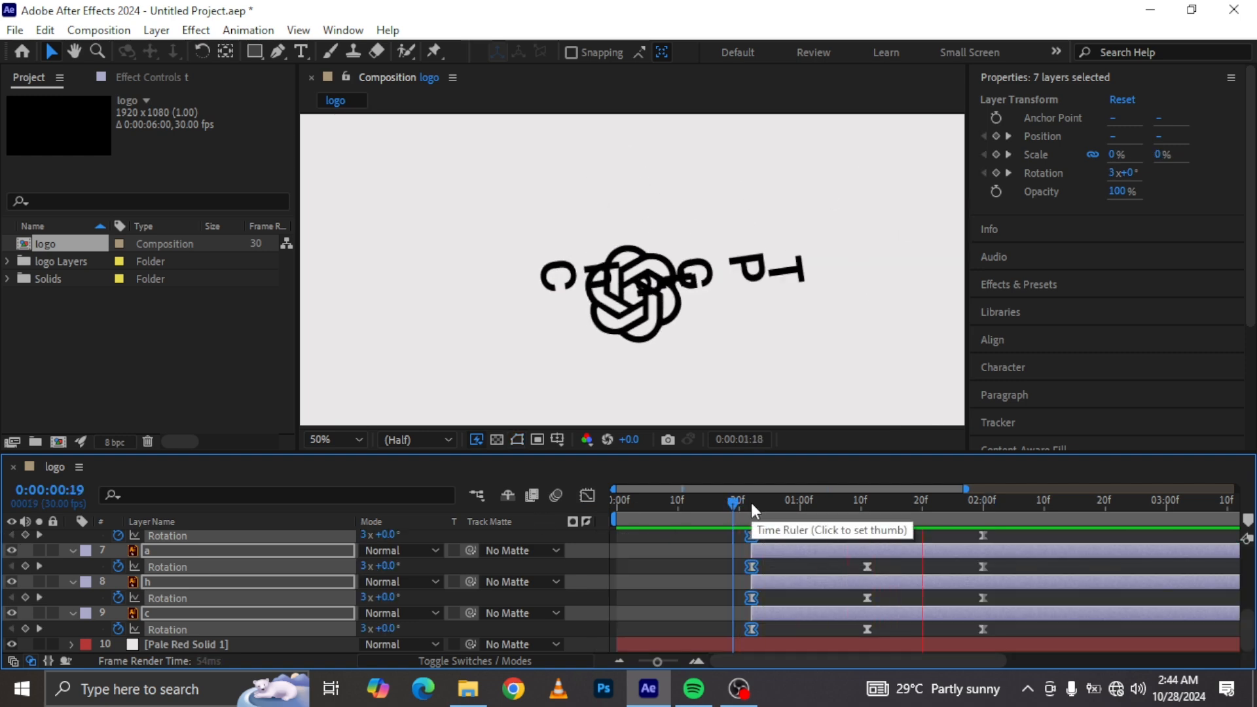
left_click_drag(830, 508, 1002, 501)
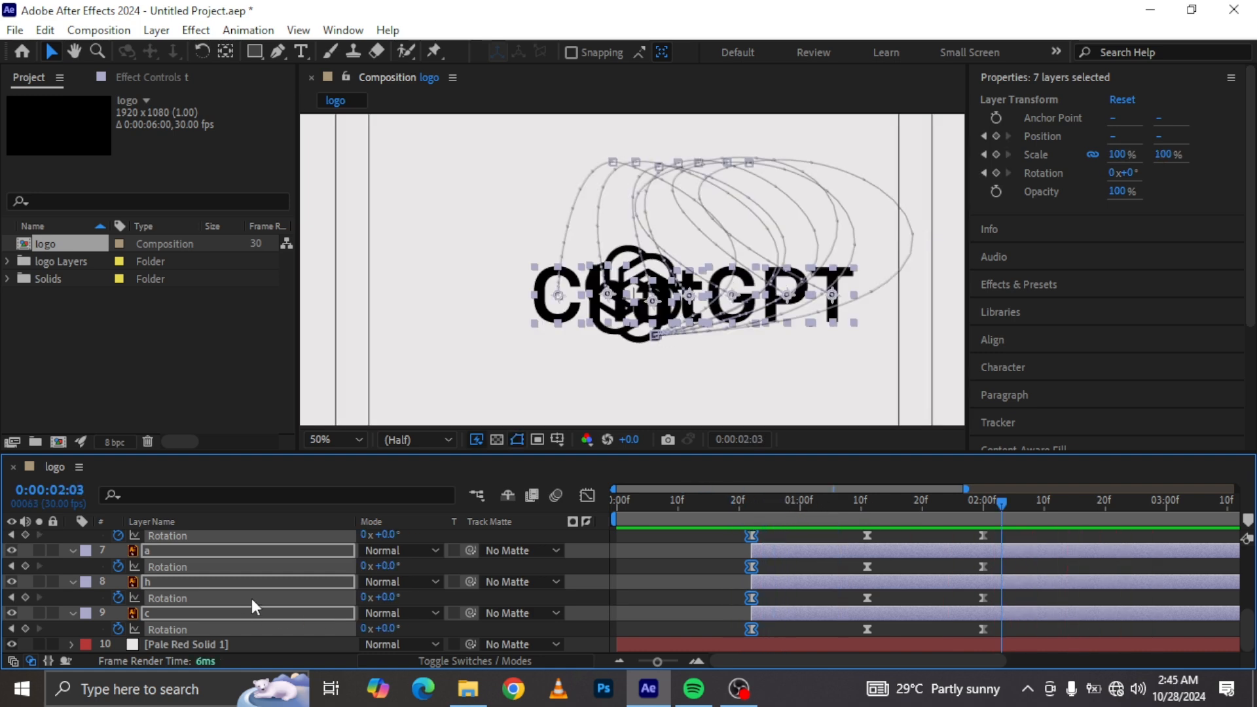
Step: Collapse the letter layers and split the logo and logo matte layers at 0:00:01:10
scroll(252, 598, "up", 6)
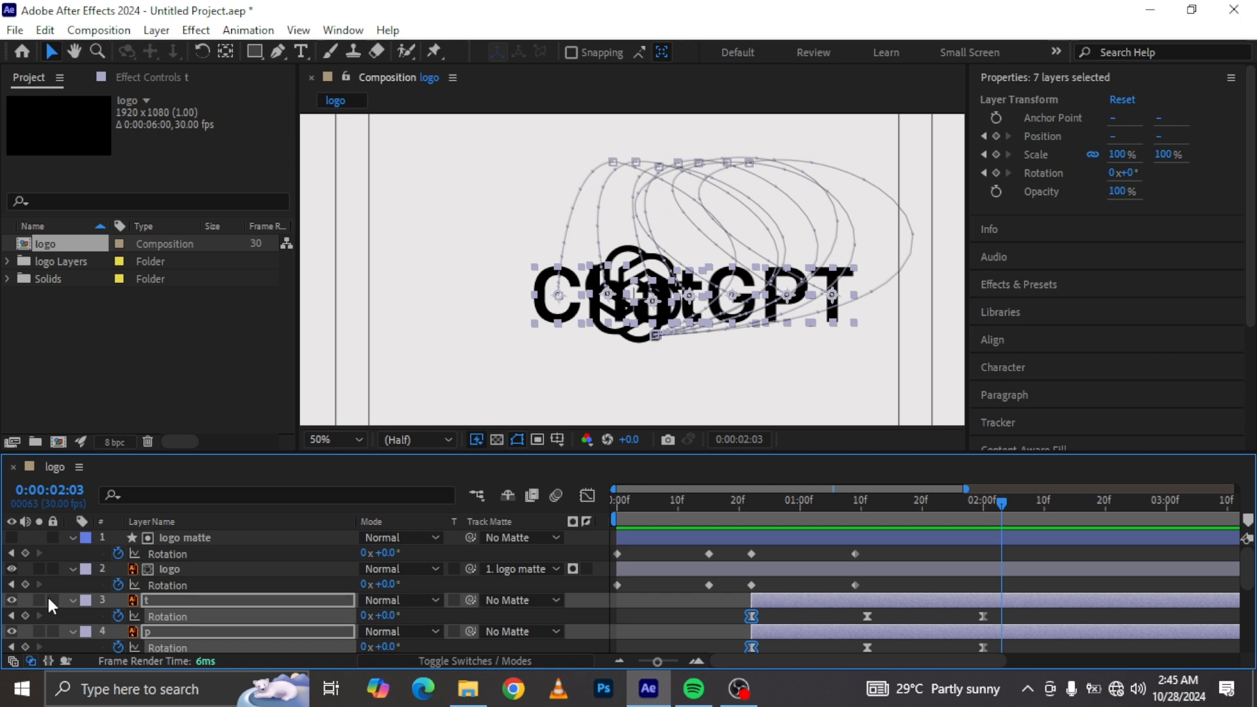
left_click(72, 599)
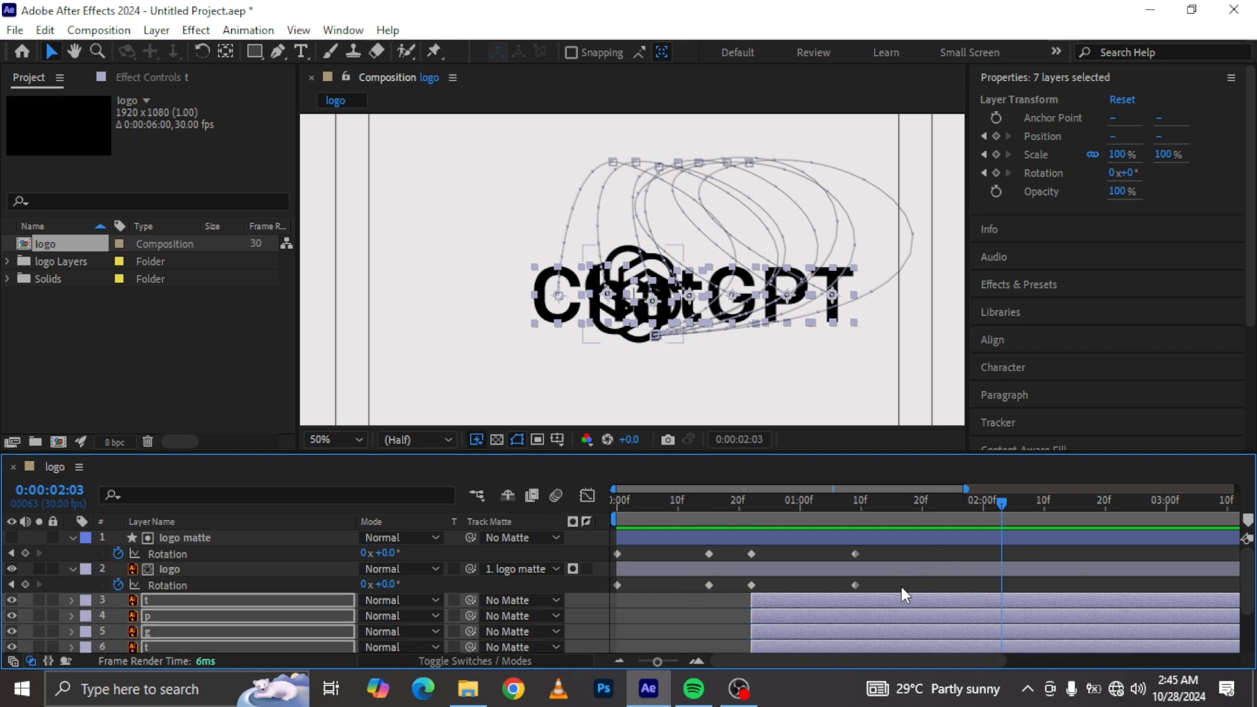
left_click(909, 568)
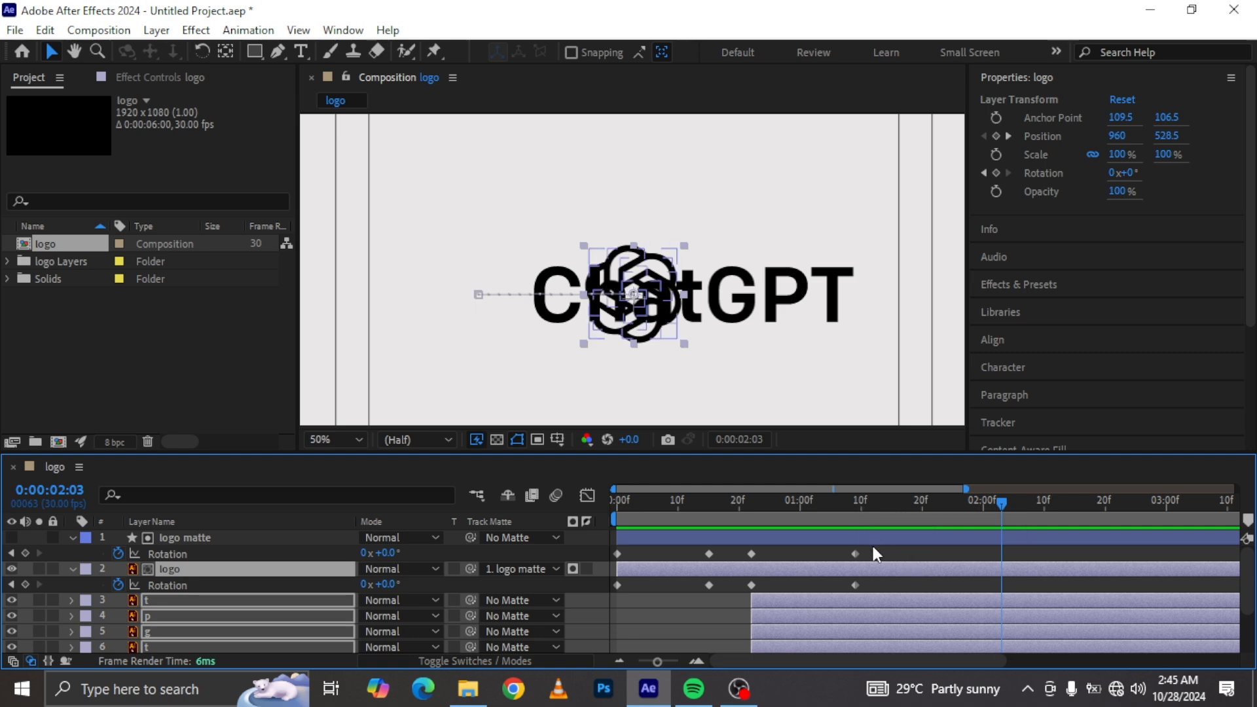
key("p")
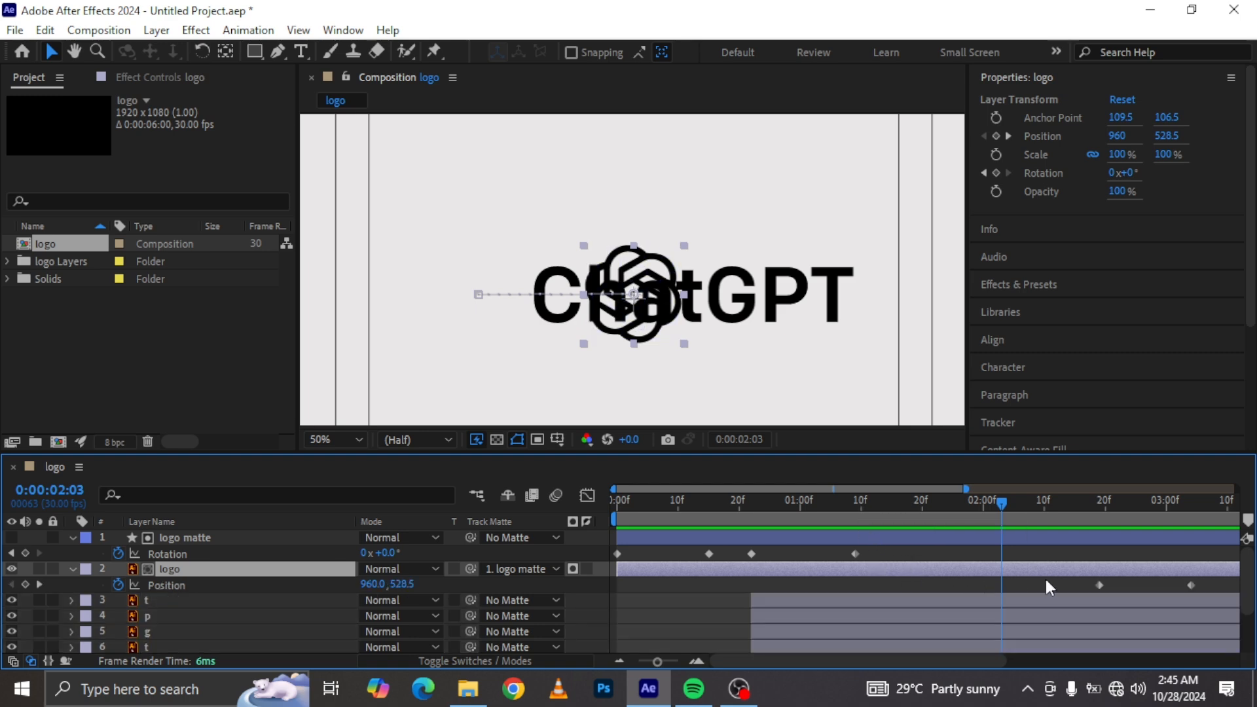
left_click(858, 510)
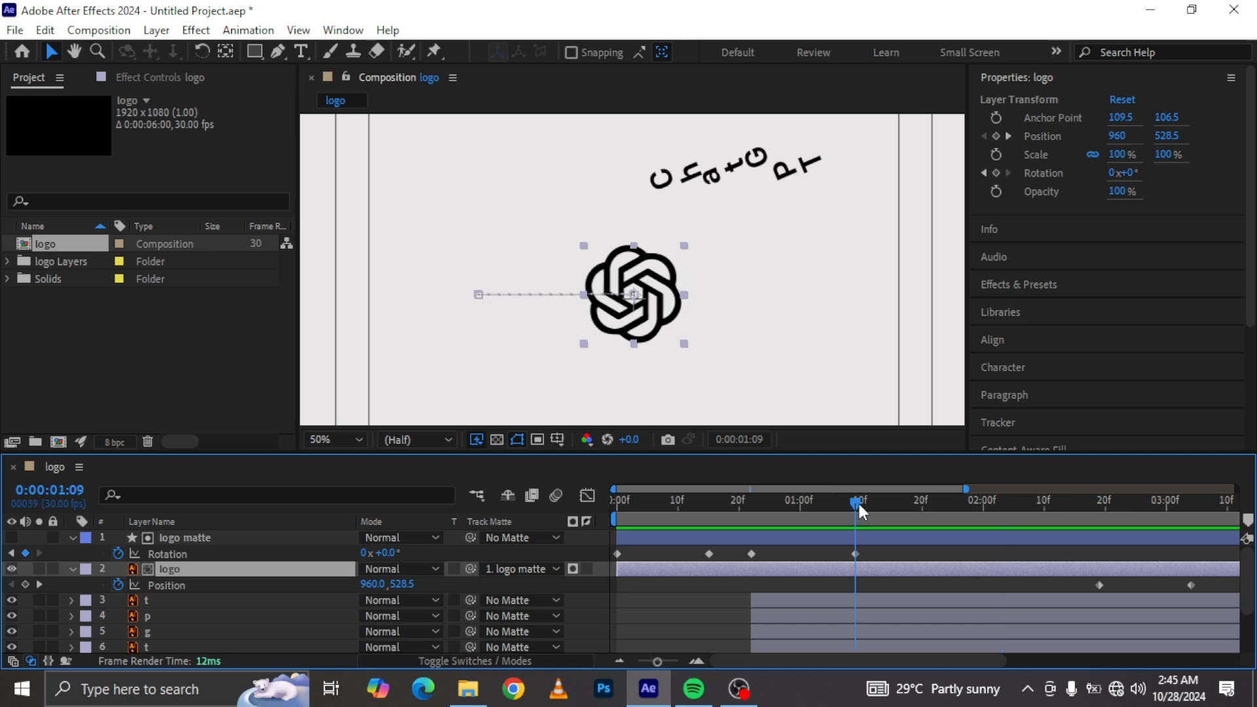
left_click(859, 505)
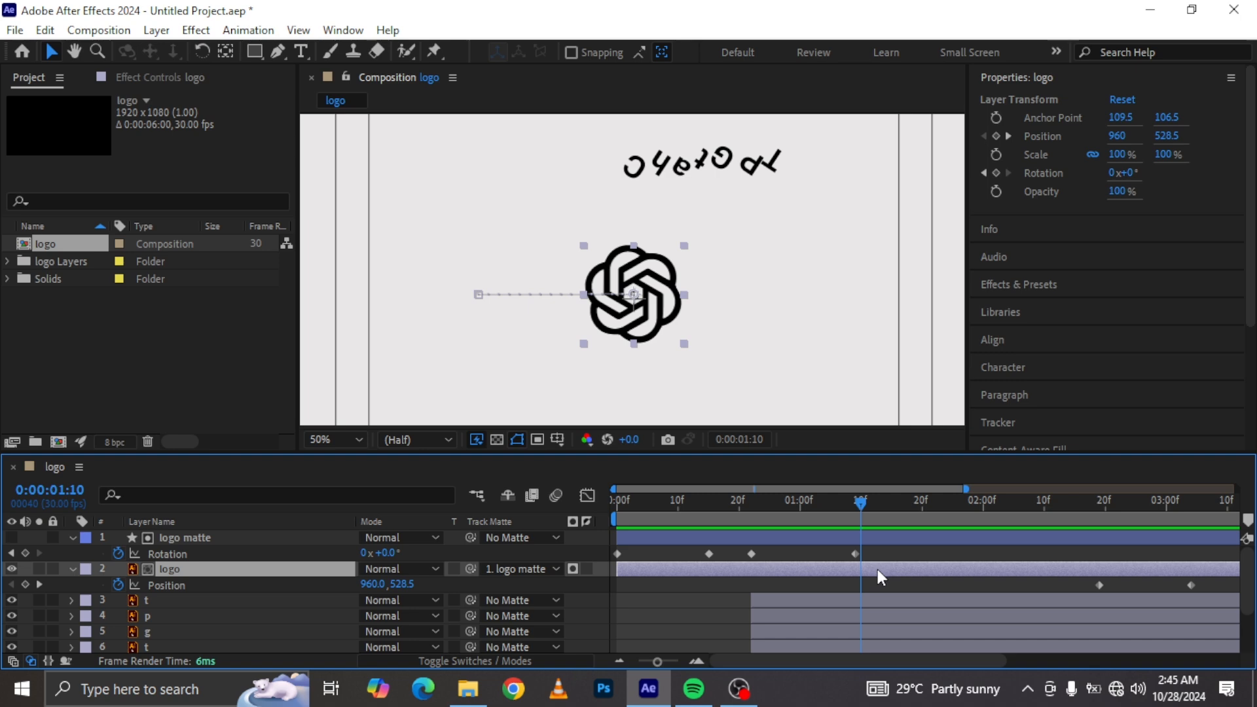
left_click(881, 537, "shift")
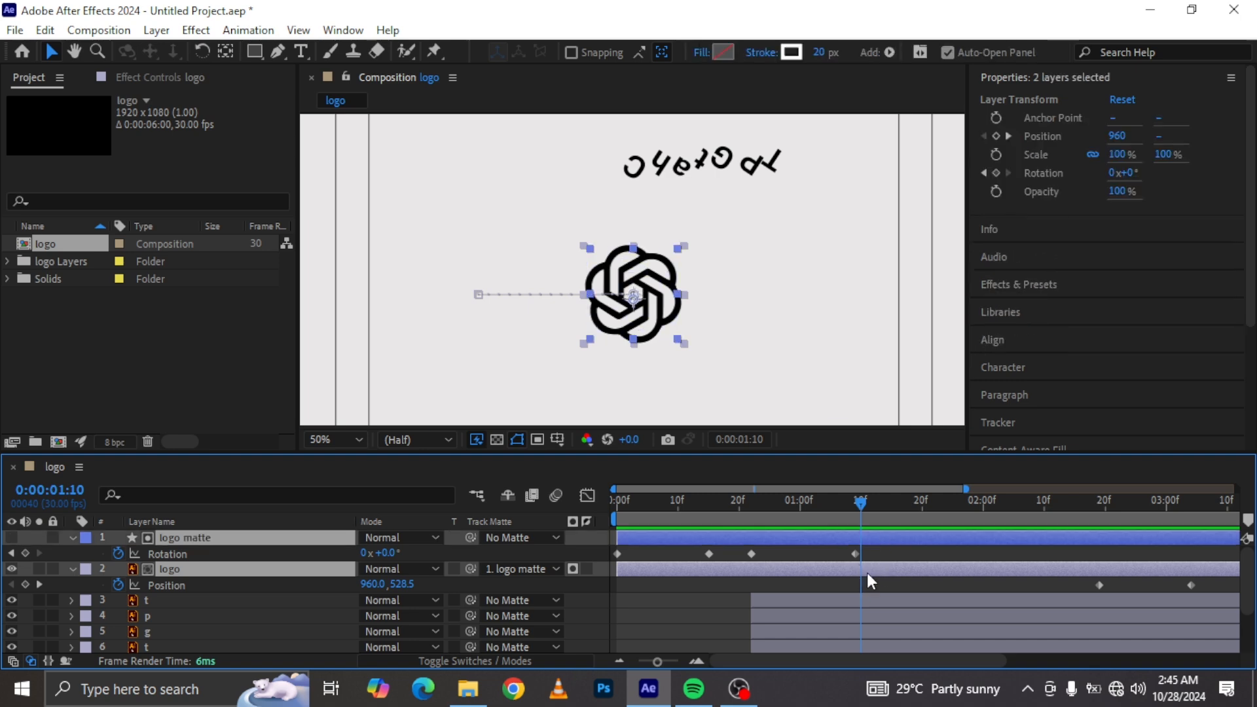
key("ctrl+shift+d")
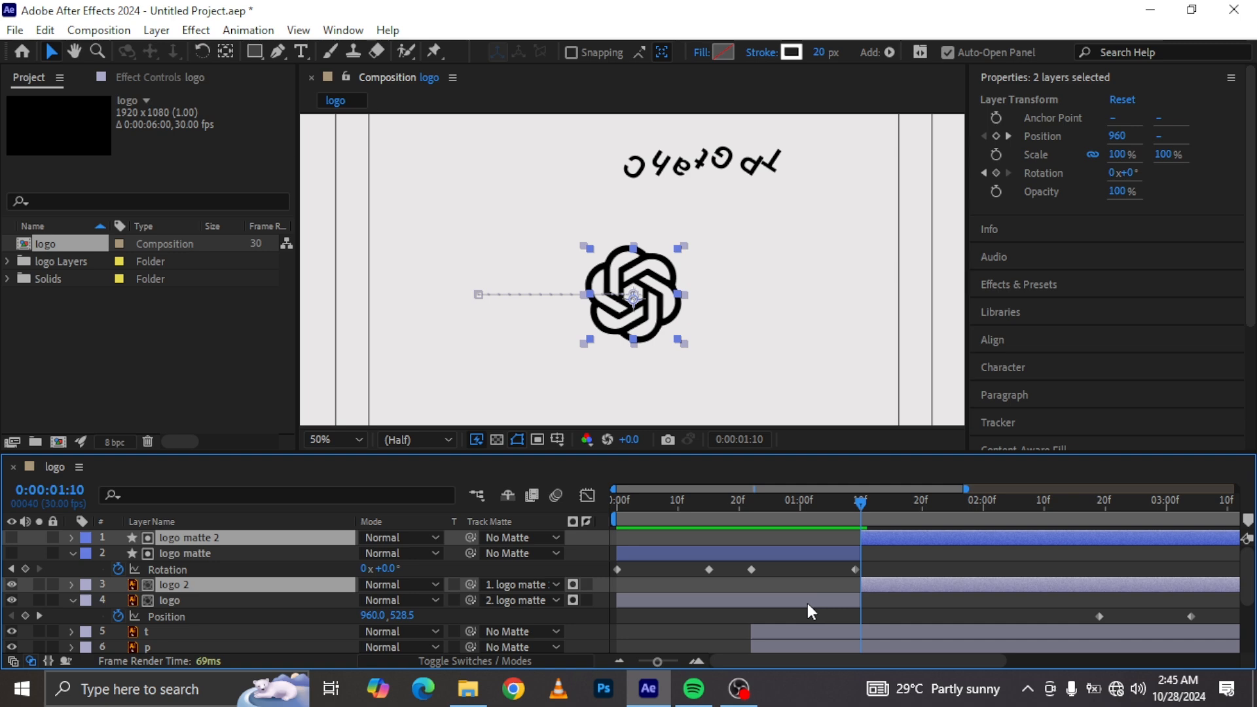
Step: Delete the split-off second part of the logo matte layer
left_click(921, 556)
left_click(921, 542)
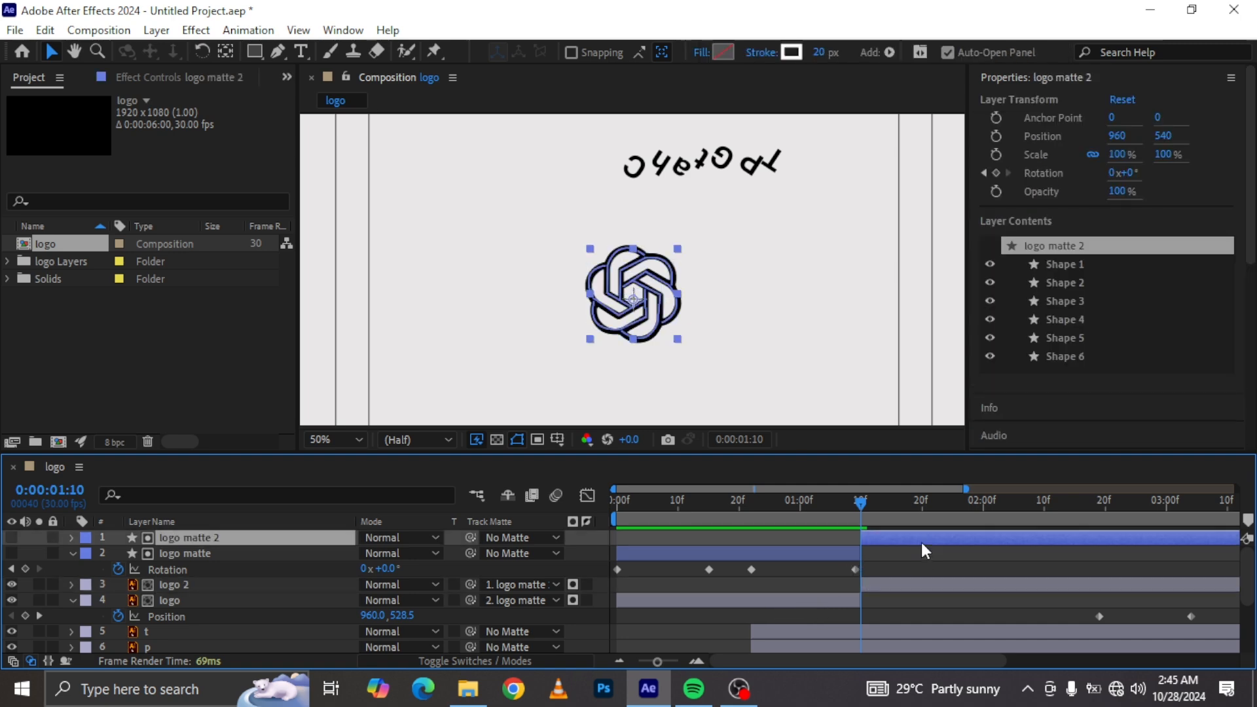
key("Delete")
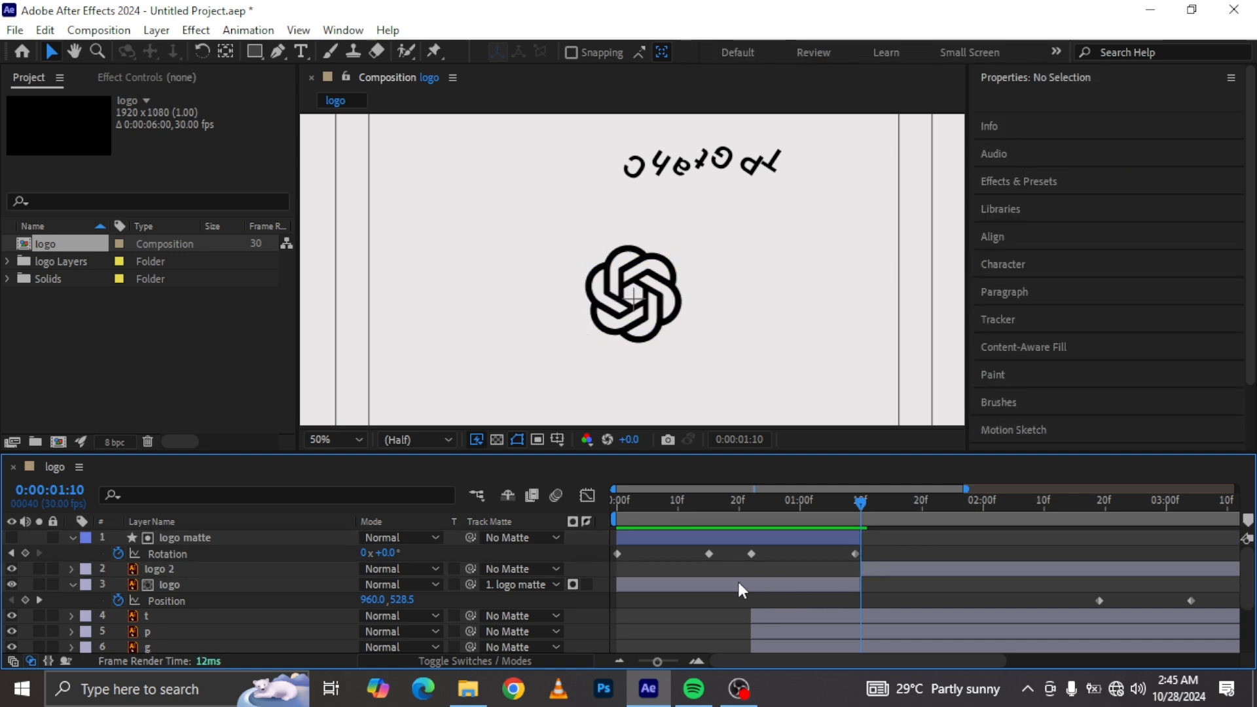
Step: Move the logo layer above logo 2 and select the logo's two later Position keyframes
left_click_drag(181, 584, 186, 561)
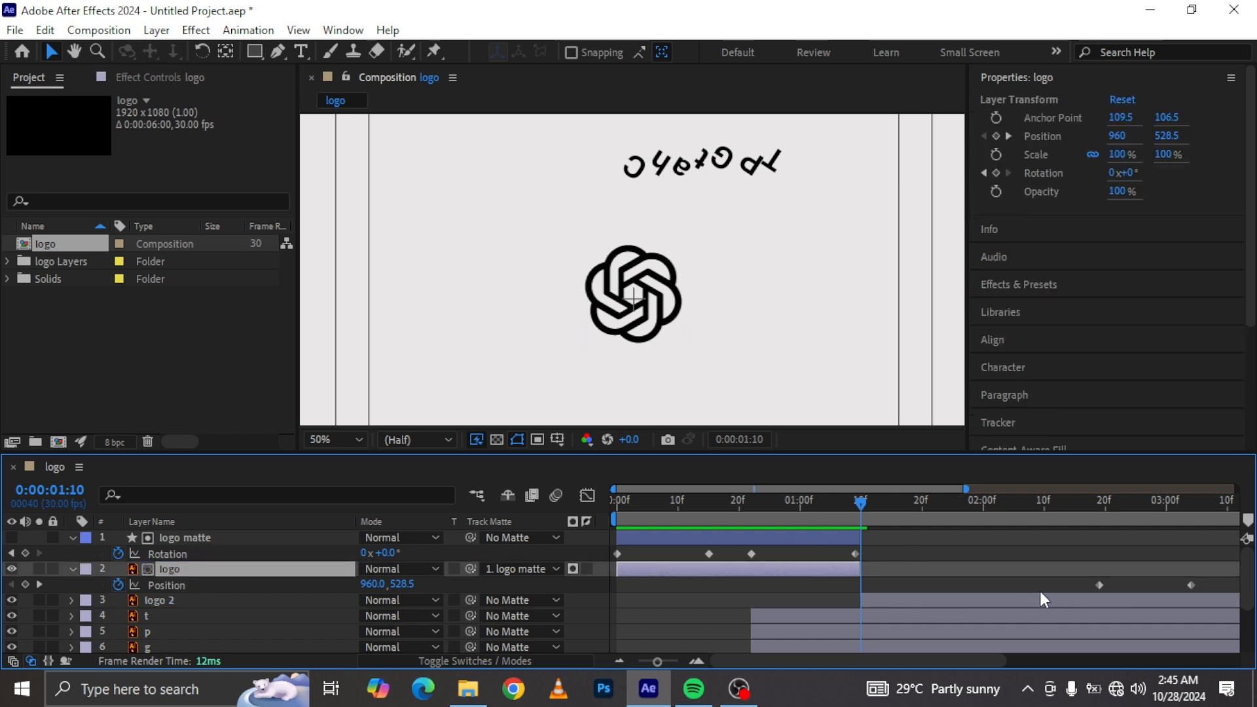
left_click_drag(1217, 580, 1091, 604)
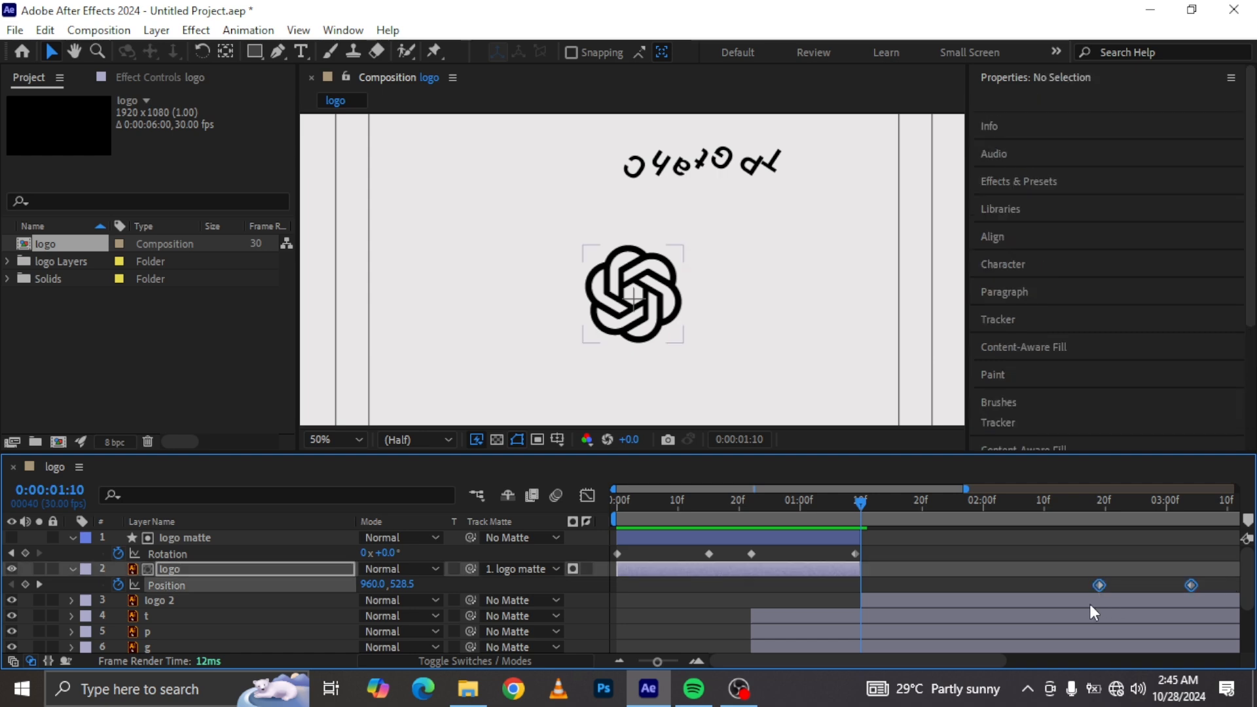
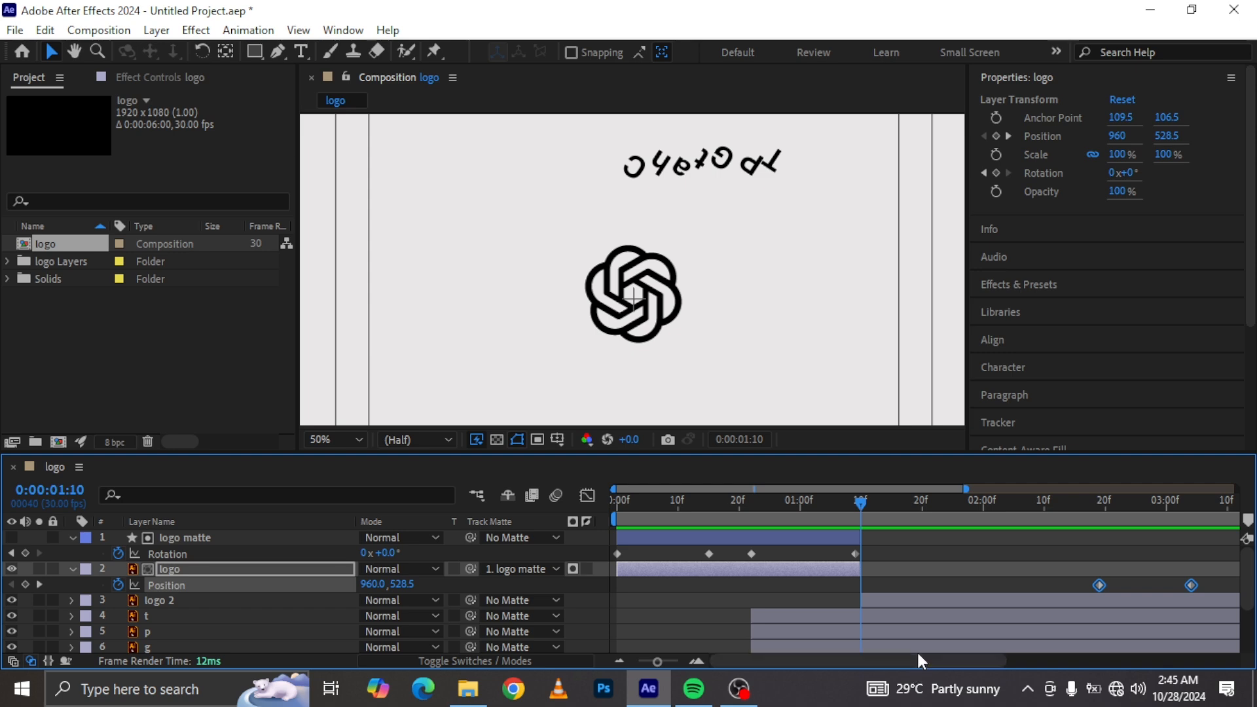
Step: Delete the logo layer's two selected Position keyframes
key("Delete")
left_click_drag(839, 504, 893, 485)
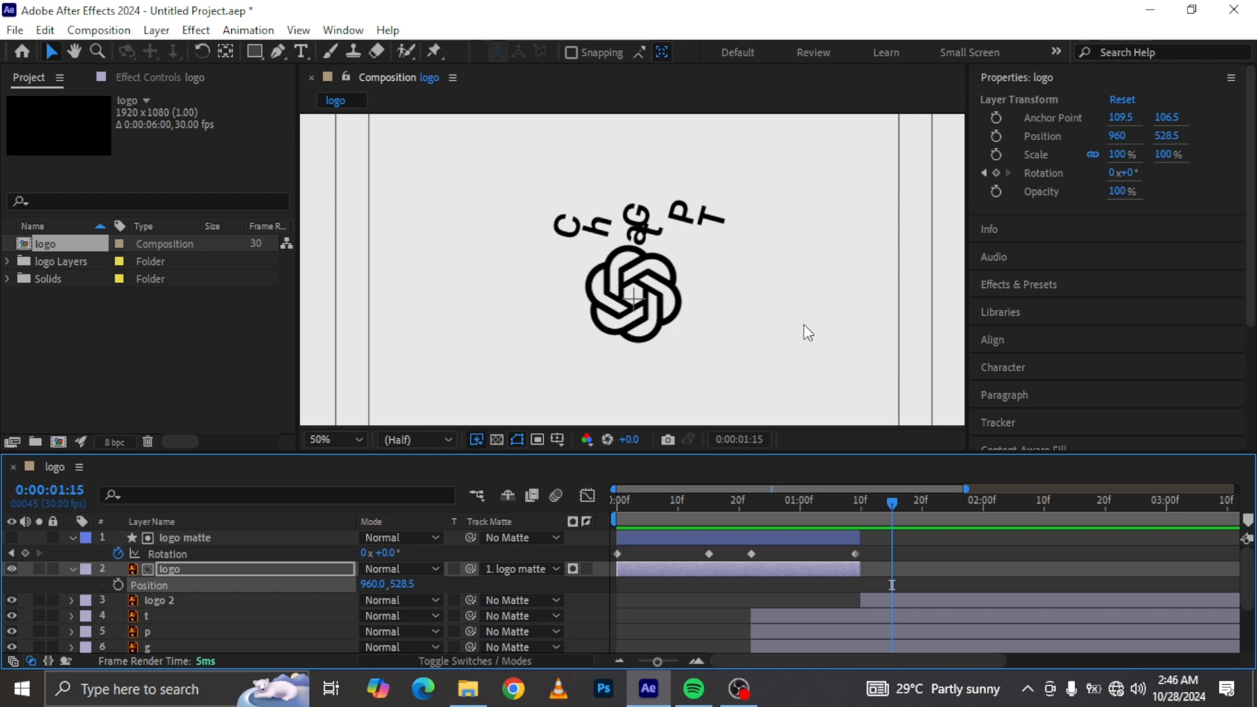
Step: Retime the logo 2 layer so its layer and Position slide keyframes start at 0:00:01:02
left_click(938, 600)
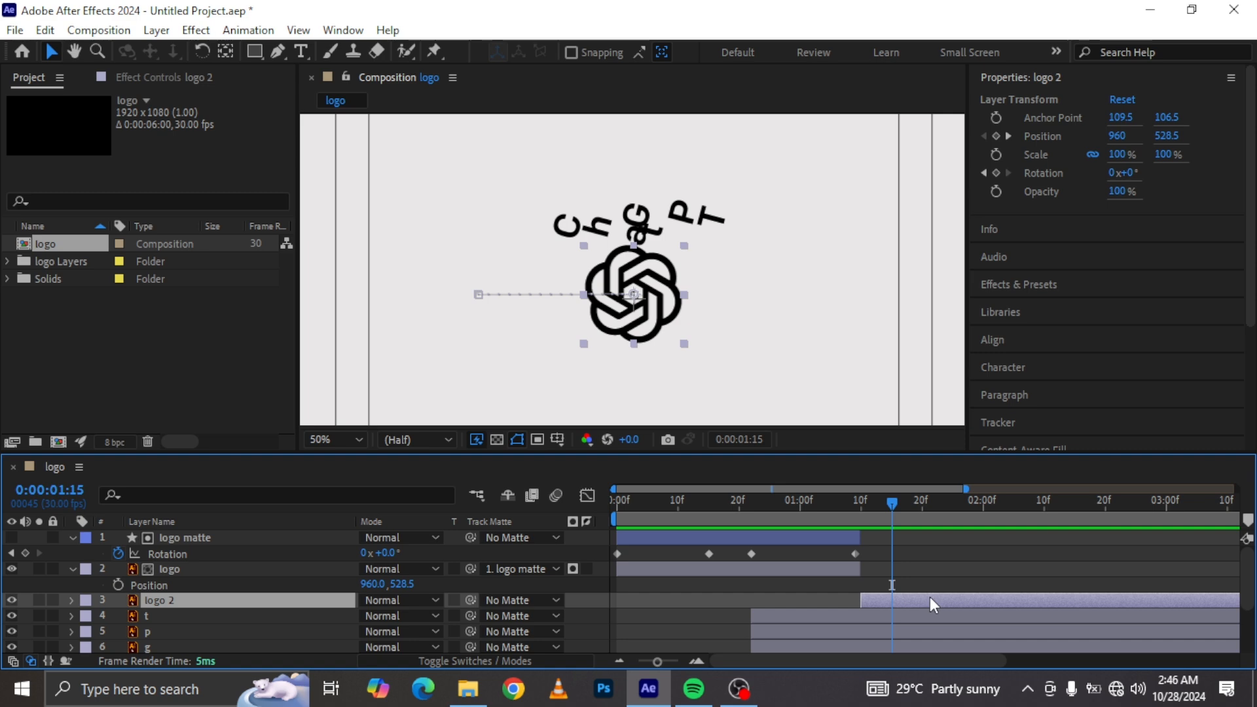
key("p")
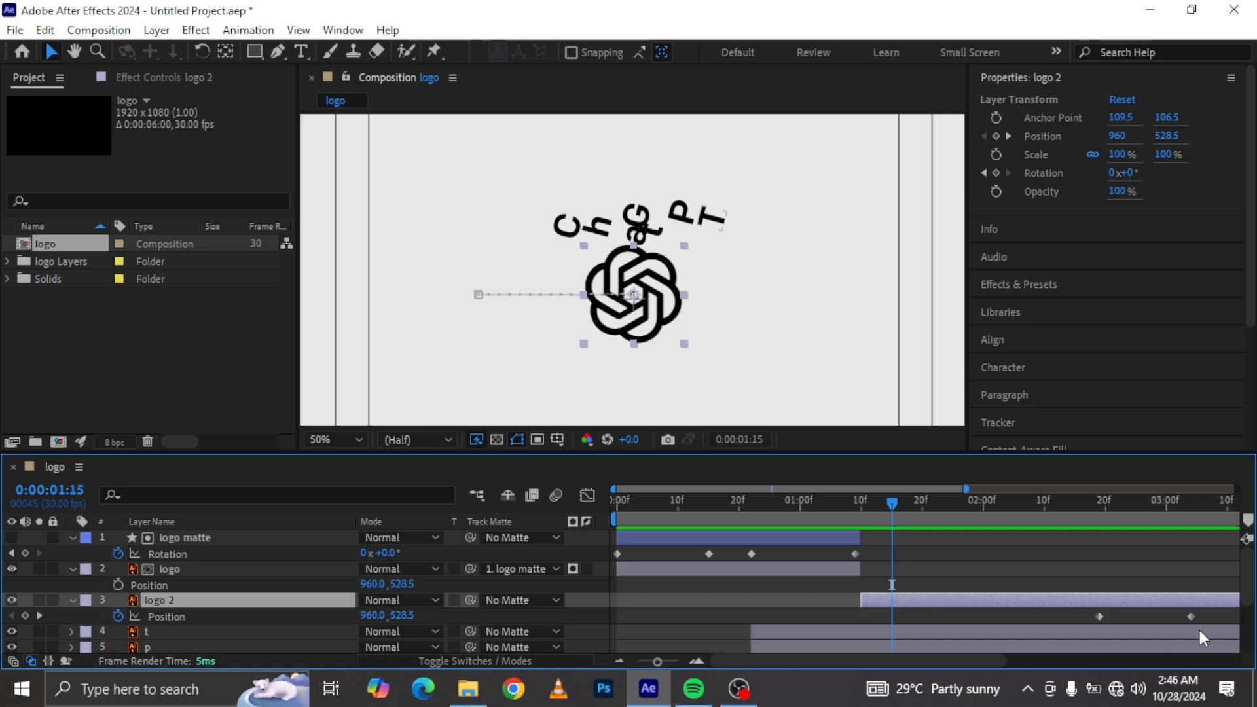
left_click_drag(1224, 612, 861, 621)
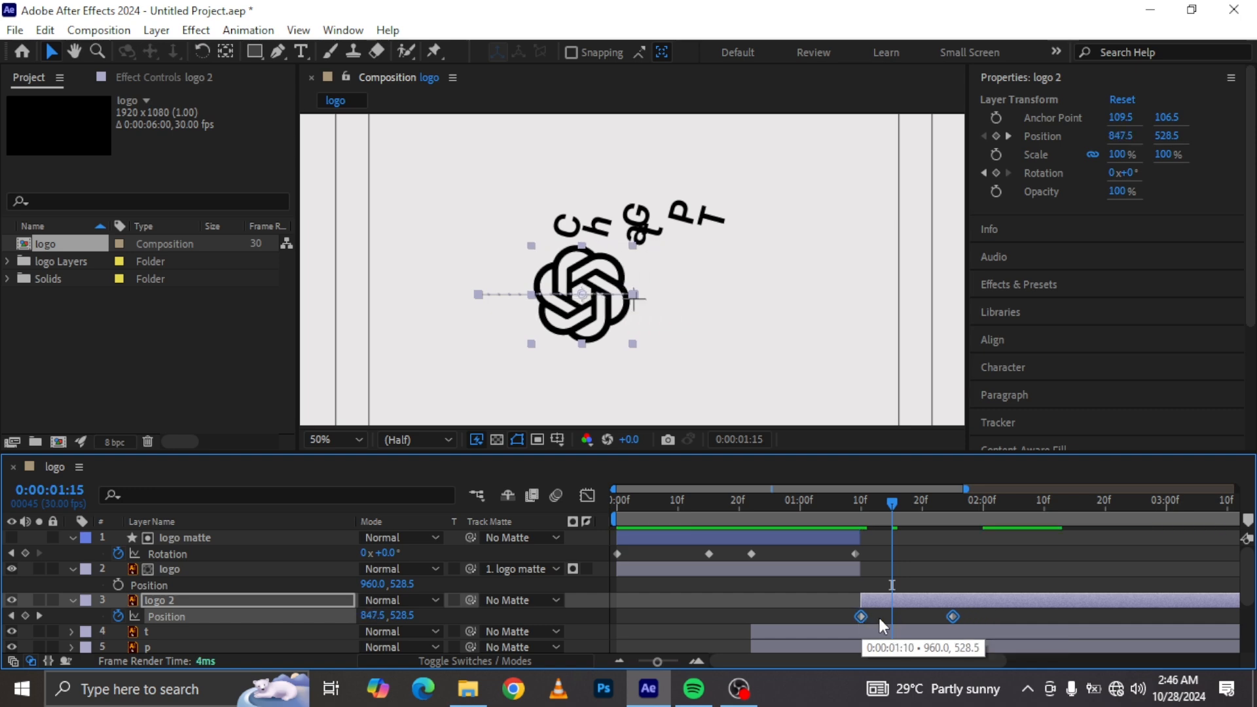
left_click_drag(892, 506, 976, 504)
left_click_drag(970, 604, 919, 606)
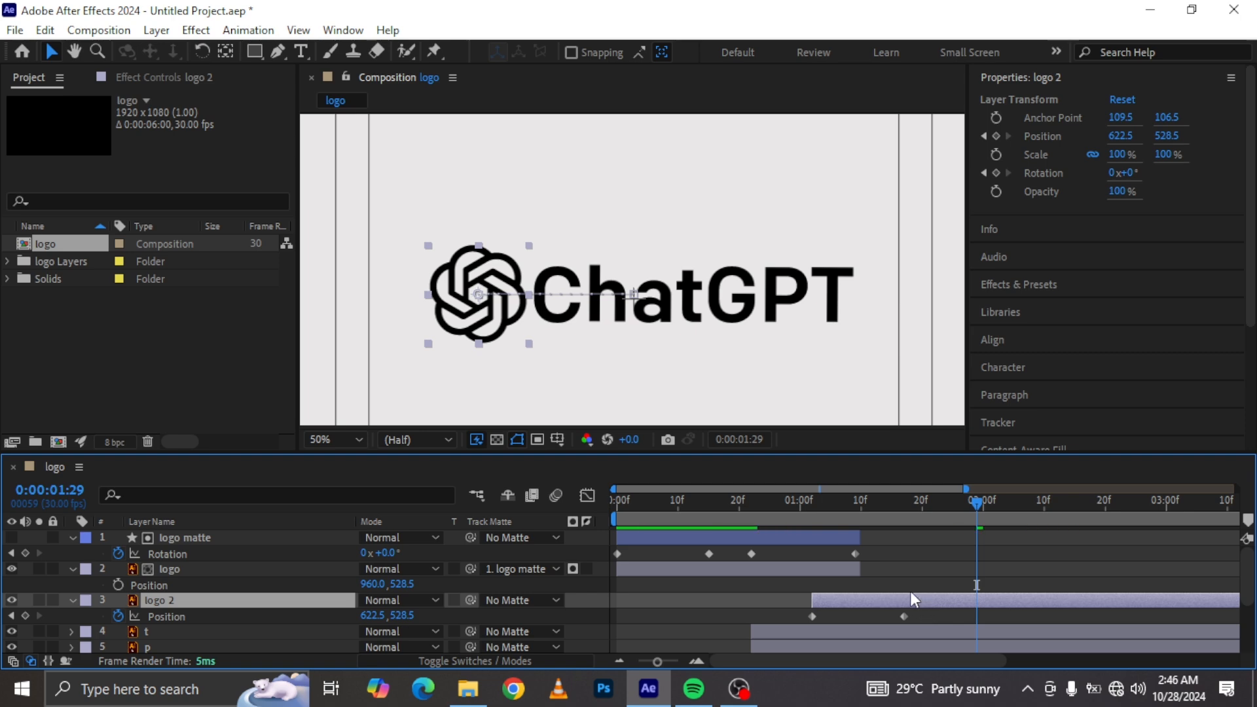
Step: End the logo matte and logo layers at logo 2's in point, 0:00:01:02, moving their final Rotation keyframes there
left_click_drag(838, 503, 942, 535)
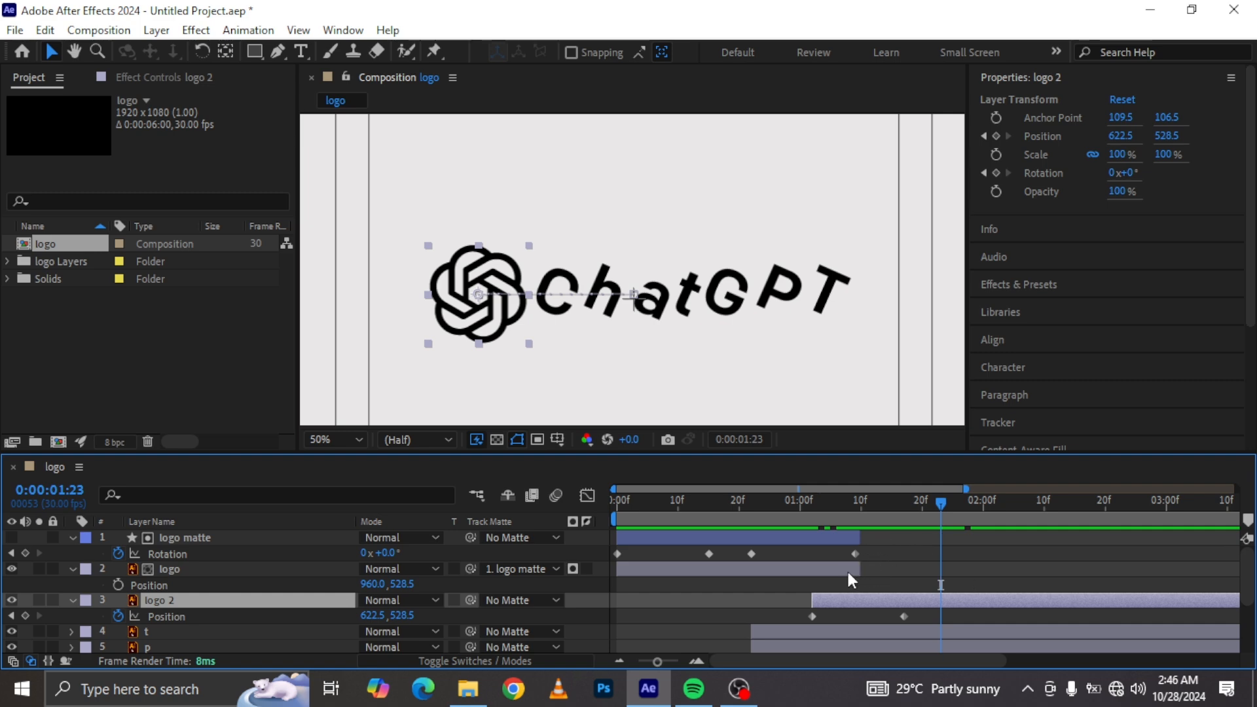
key("i")
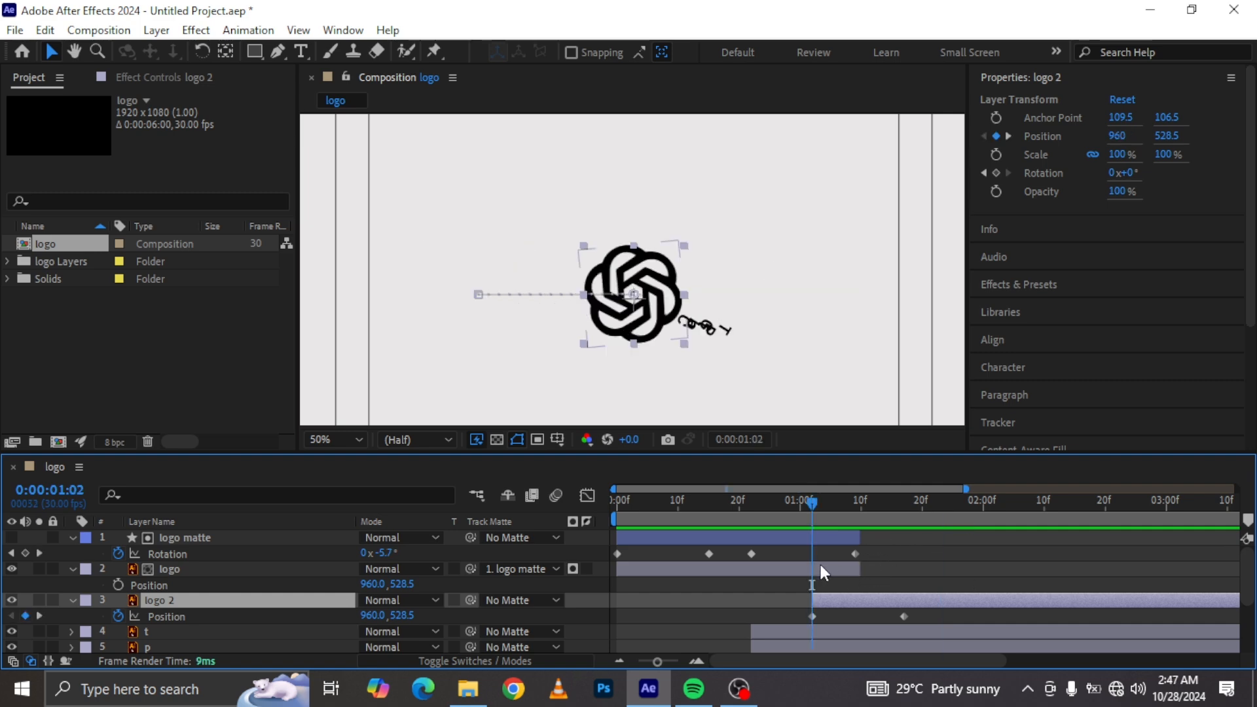
left_click(820, 565)
left_click(825, 533, "shift")
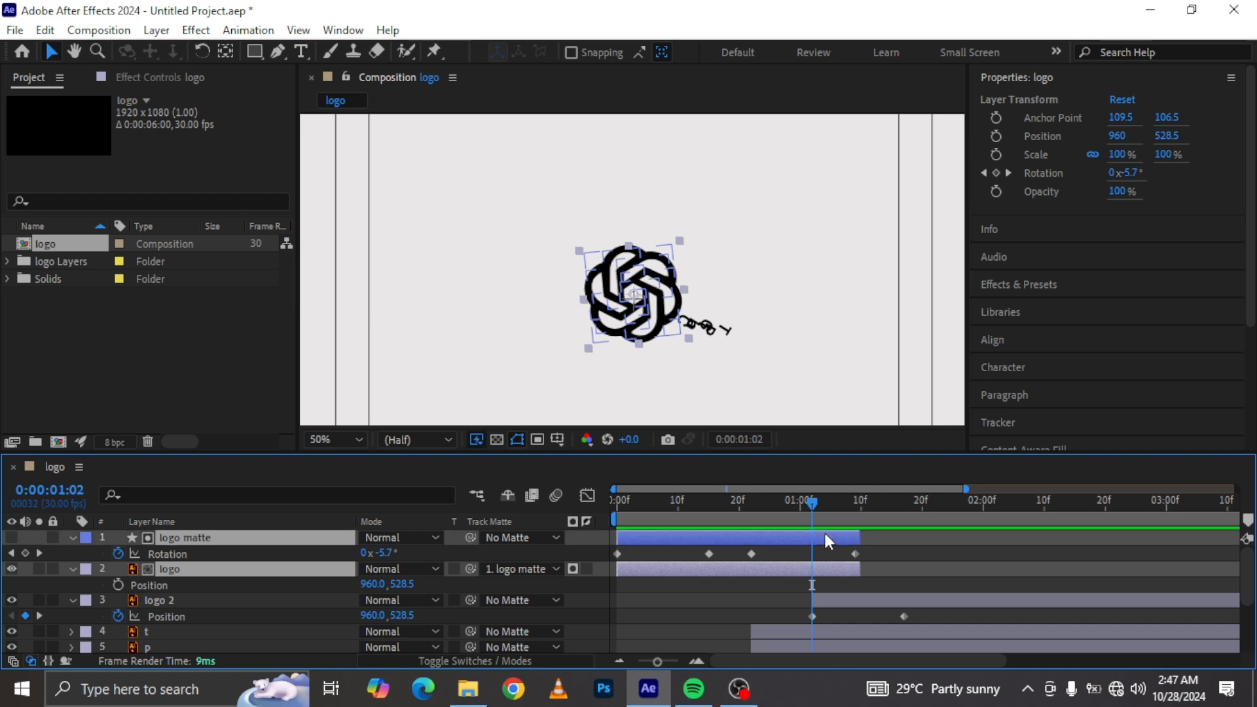
key("u")
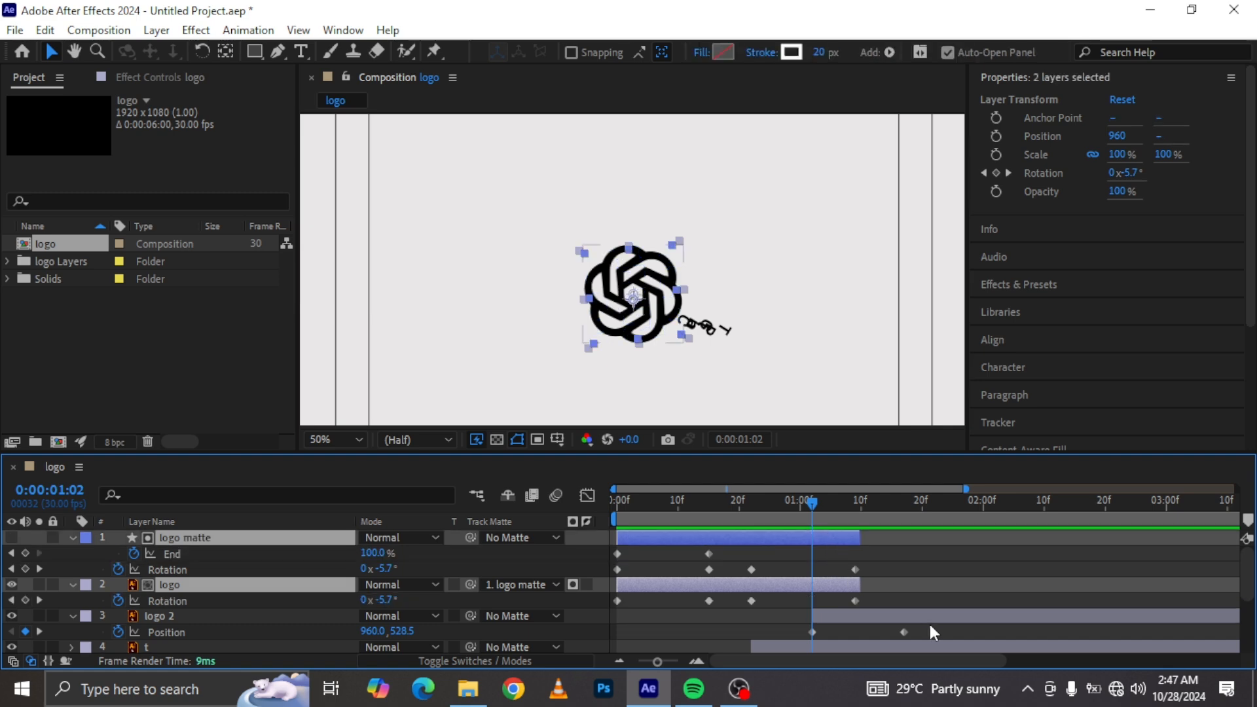
left_click_drag(874, 554, 809, 586)
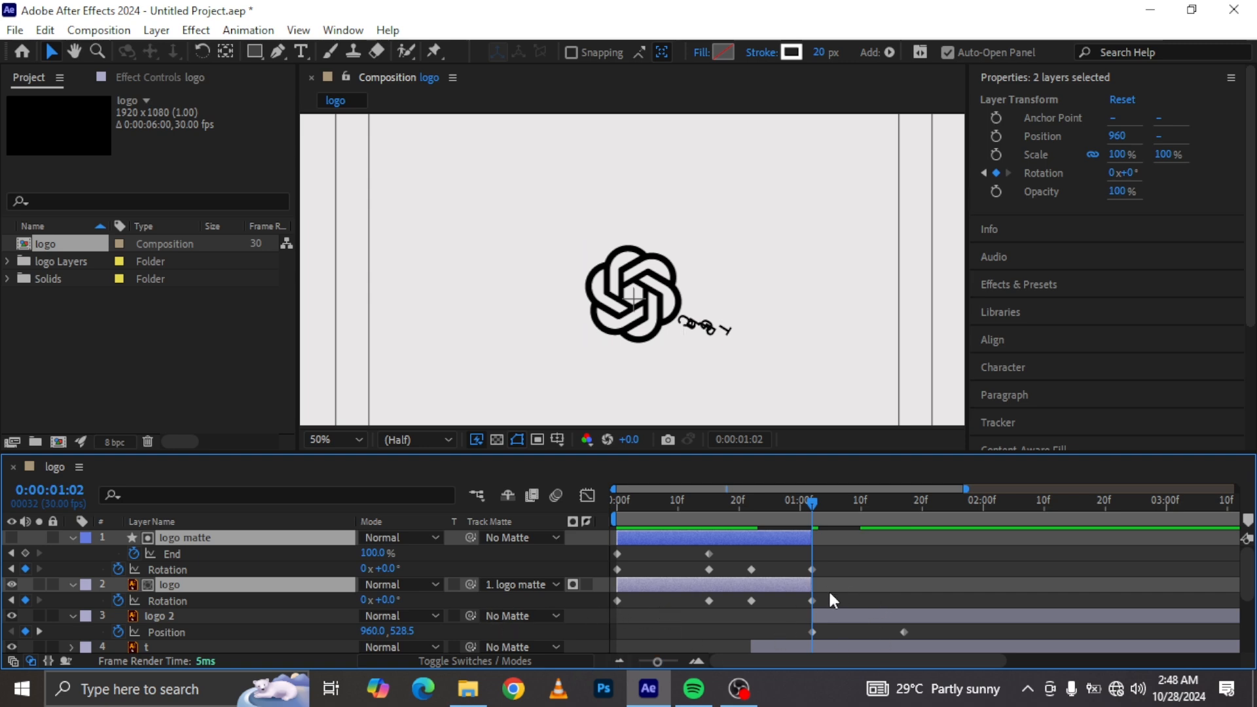
Step: Apply Easy Ease to all Rotation keyframes of the logo matte and logo layers and preview
left_click(851, 589)
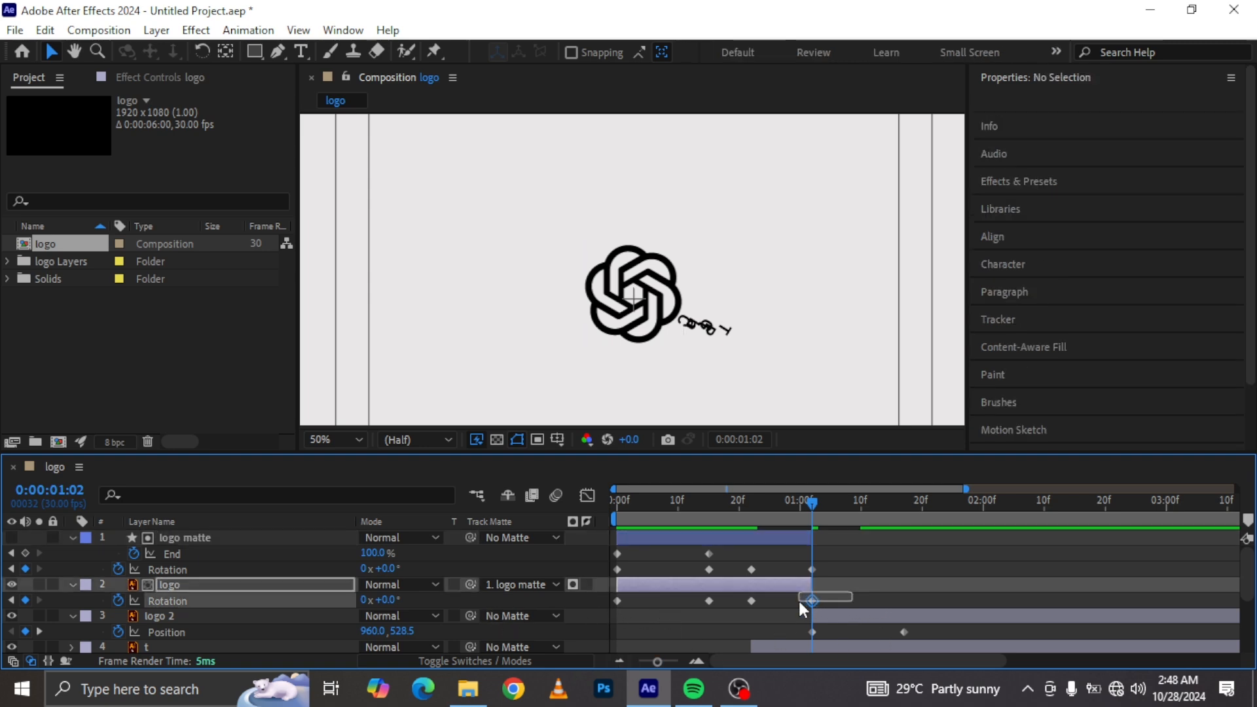
left_click_drag(864, 600, 588, 563)
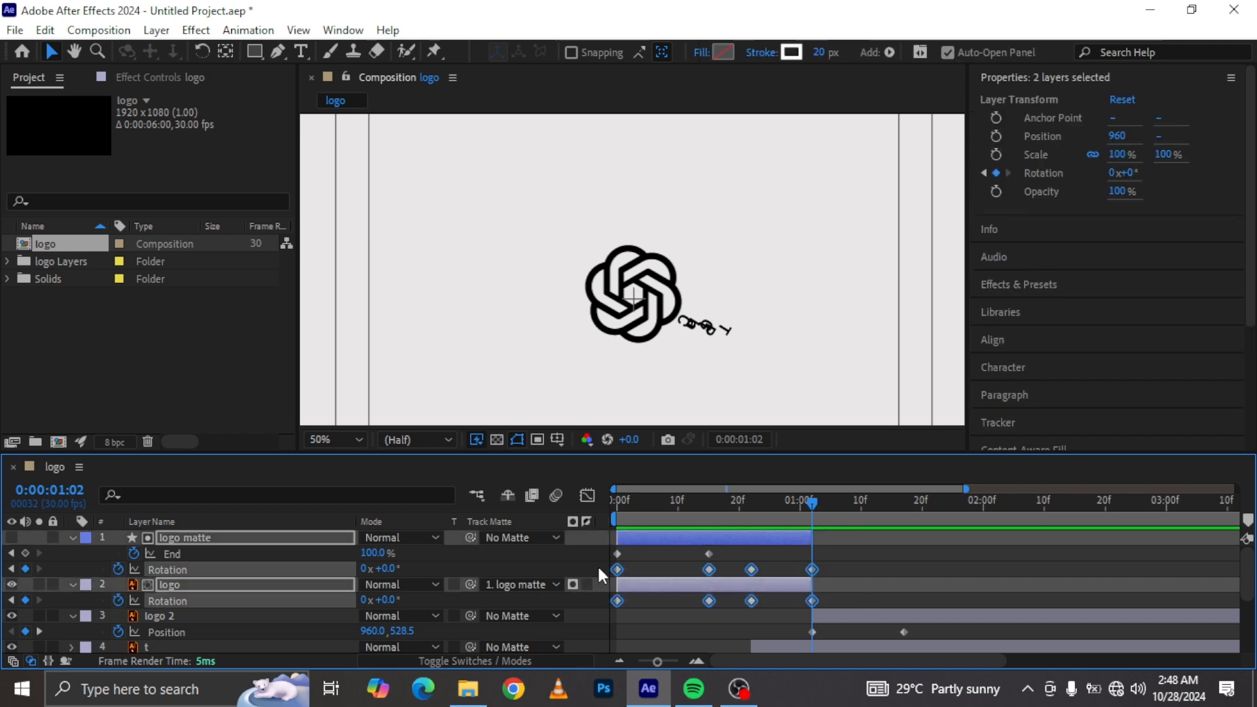
key("F9")
key("space")
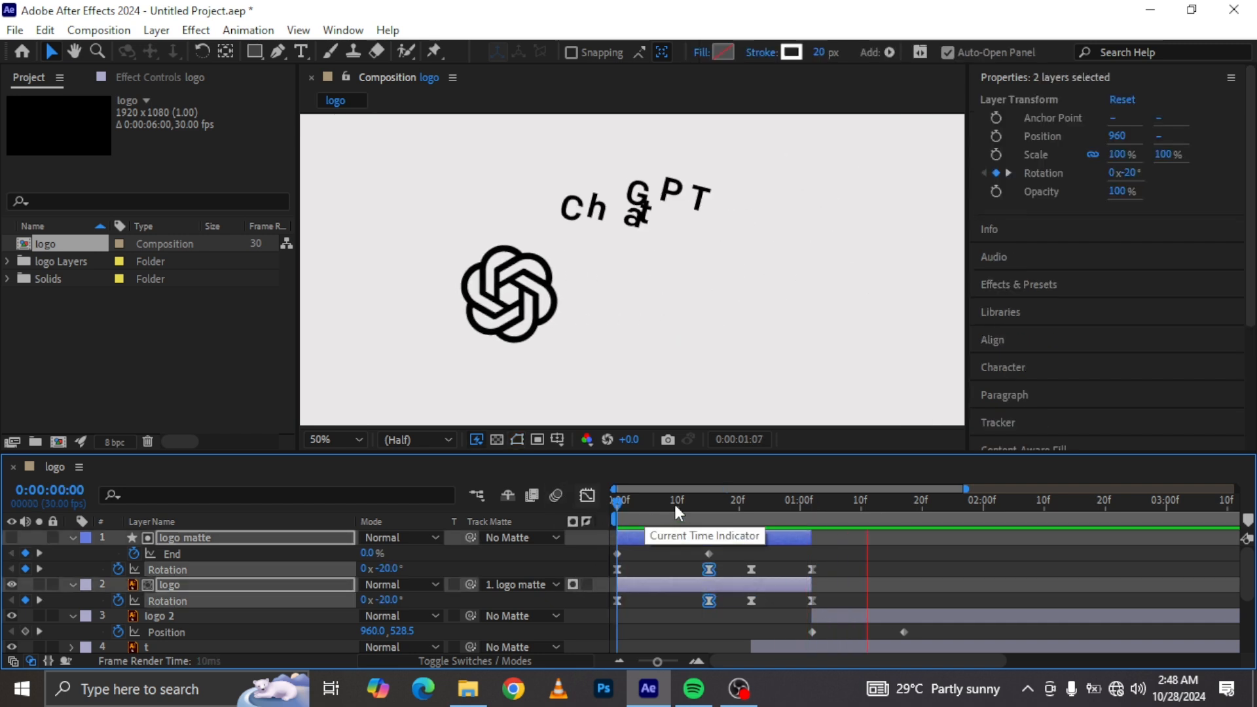
Step: Move the seven letter layers about two frames earlier in the timeline
left_click(721, 500)
left_click_drag(722, 504, 747, 513)
scroll(861, 639, "down", 1)
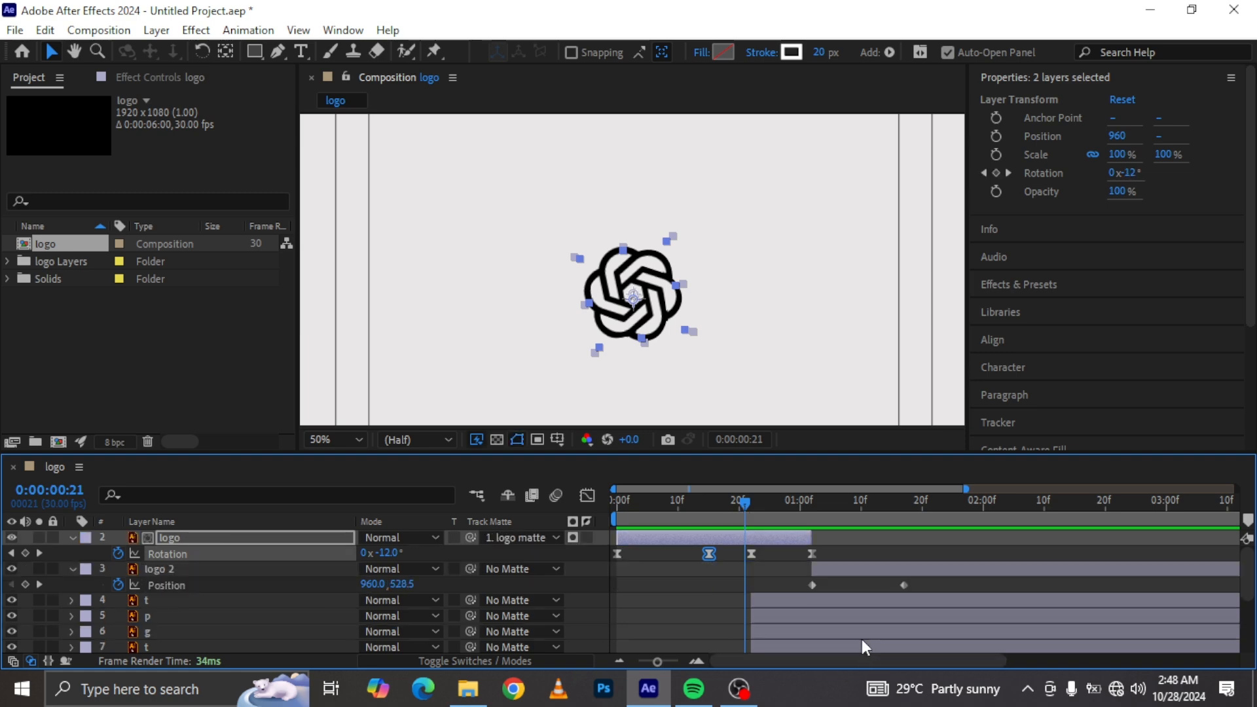
scroll(861, 638, "down", 2)
left_click(770, 633)
scroll(769, 629, "up", 3)
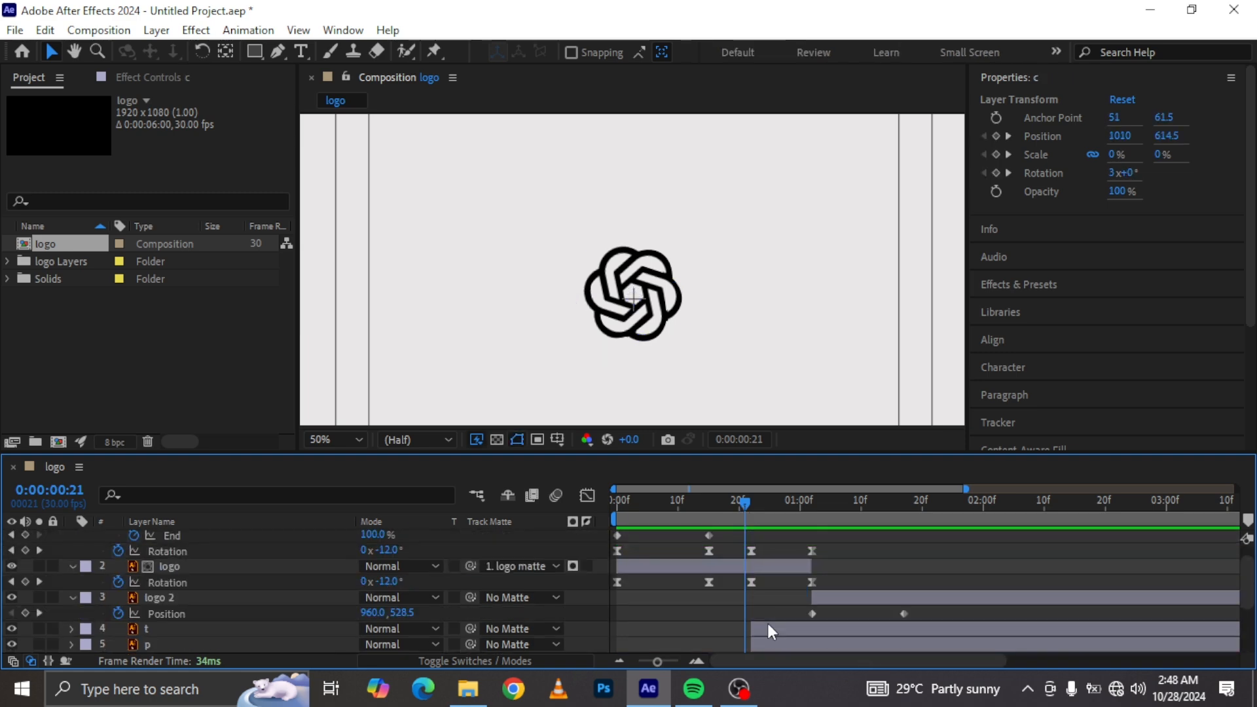
left_click(777, 630, "shift")
left_click_drag(778, 630, 767, 636)
left_click_drag(745, 503, 695, 503)
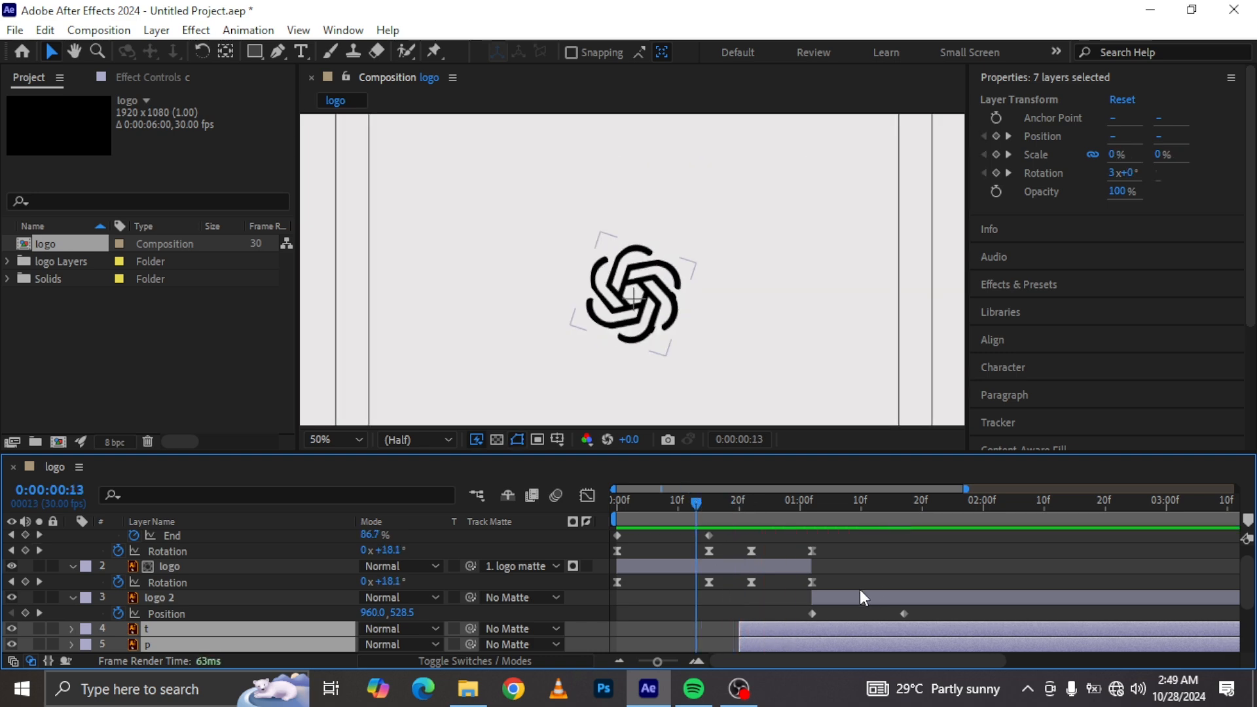
Step: Refine the logo and matte Rotation speed curves in the Graph Editor by adjusting keyframe influence handles
left_click_drag(848, 586, 606, 548)
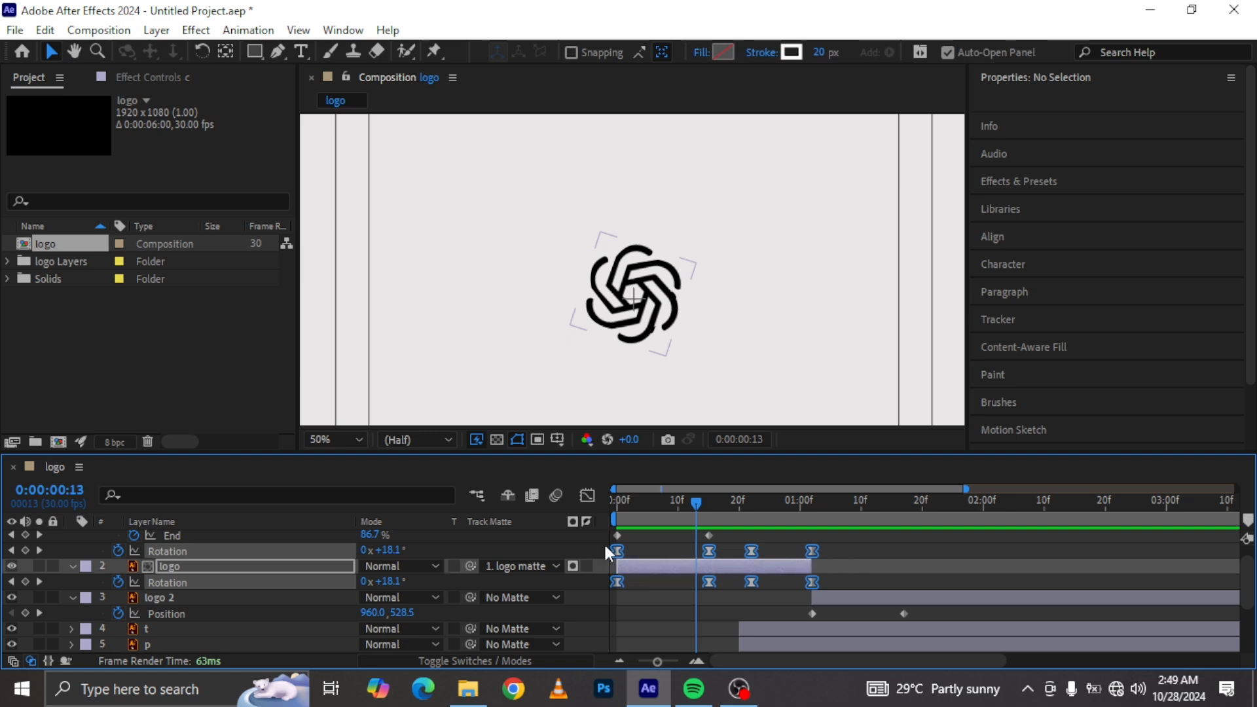
left_click(587, 496)
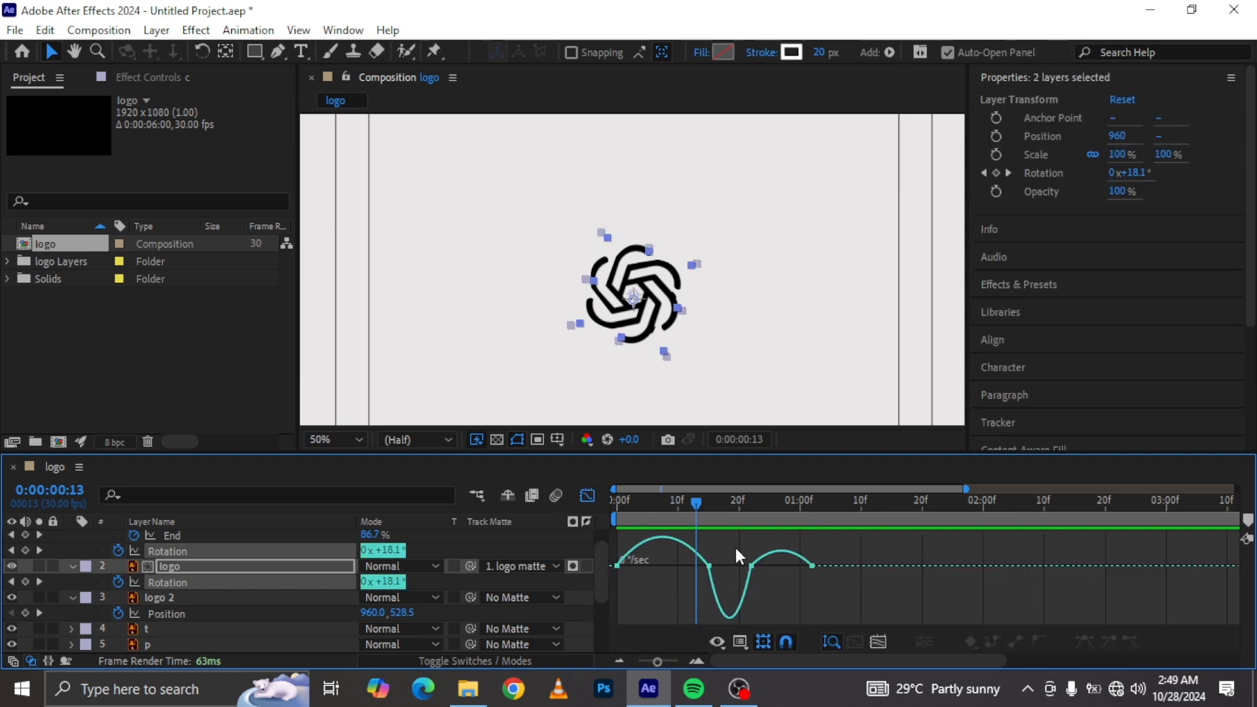
left_click_drag(689, 561, 683, 569)
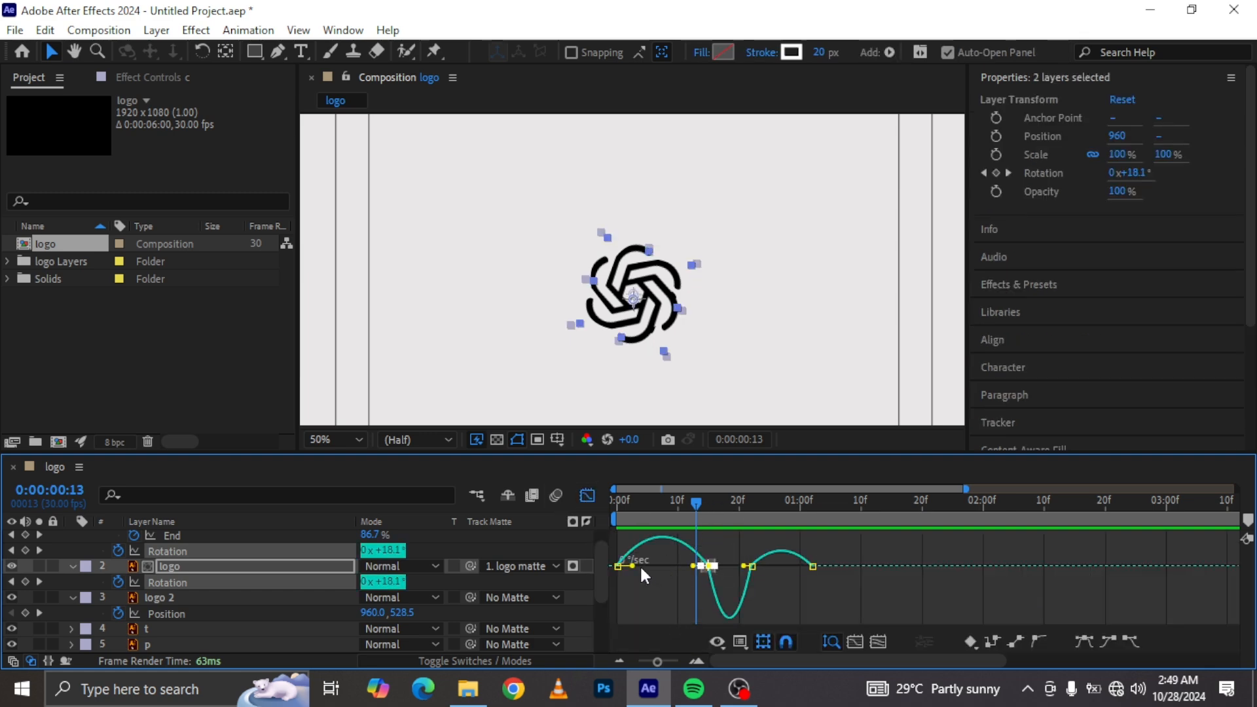
mouse_move(693, 565)
left_mouse_down()
mouse_move(678, 564)
mouse_move(696, 578)
left_mouse_up()
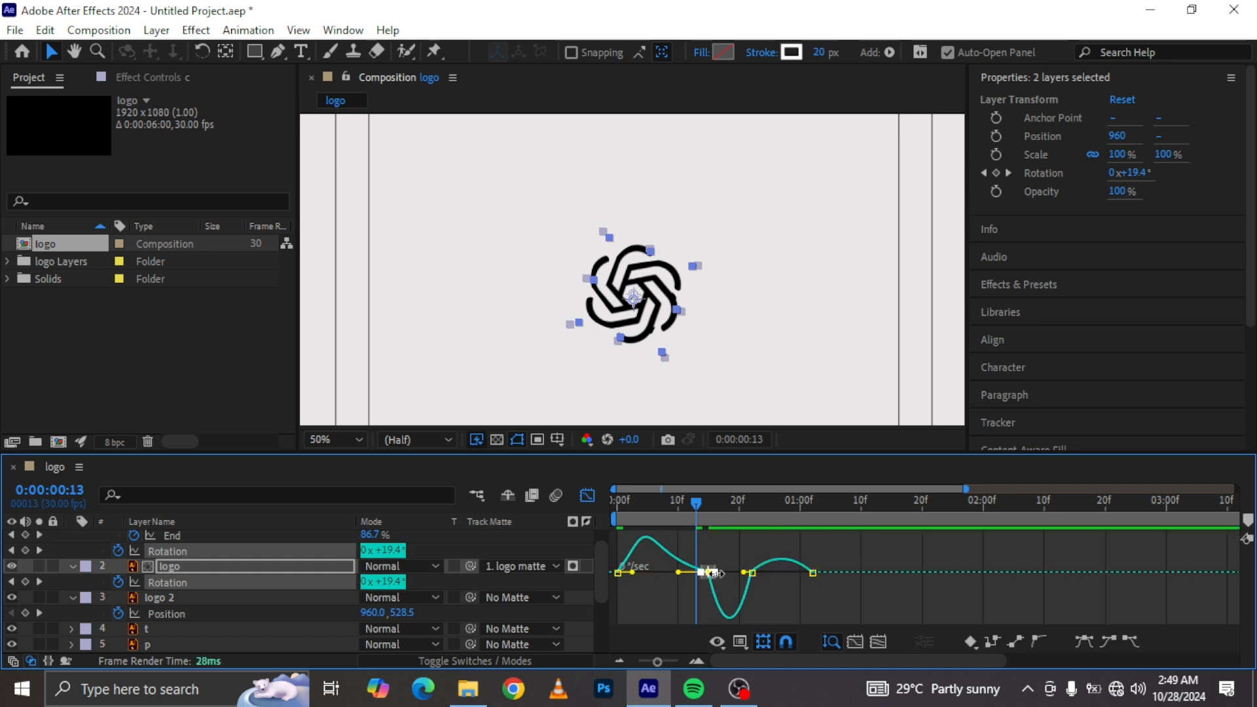
left_click_drag(966, 489, 795, 489)
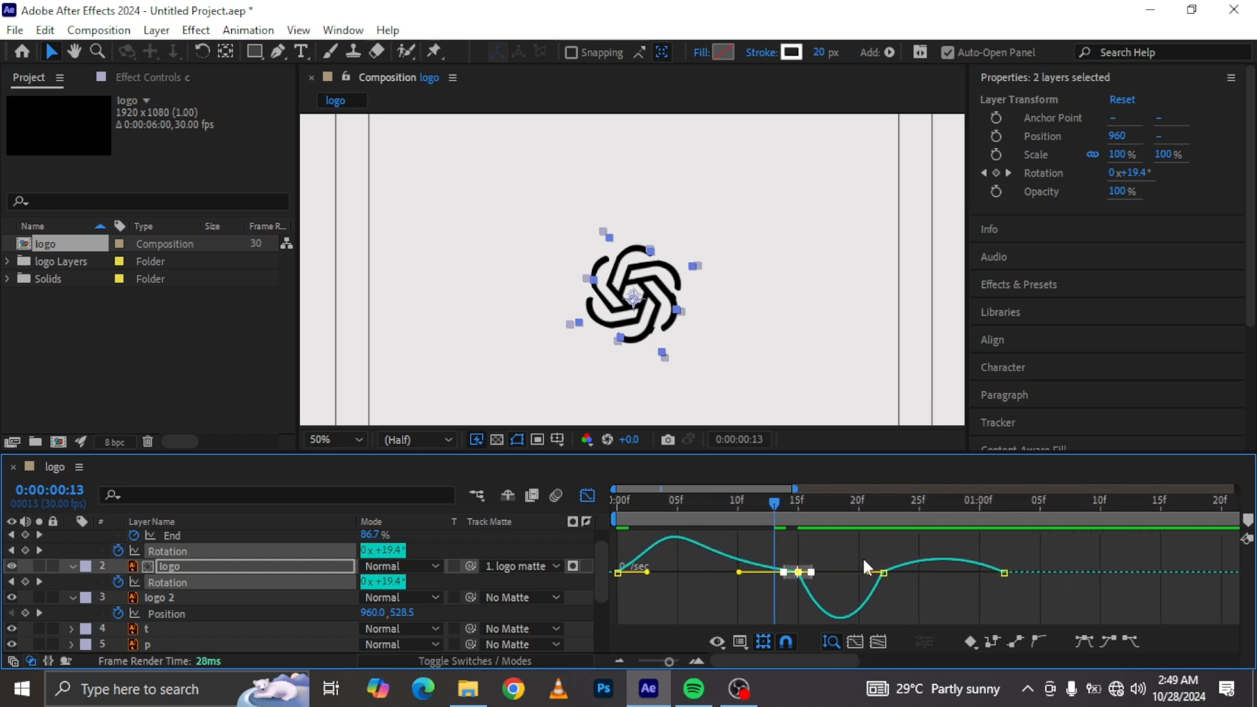
left_click(858, 555)
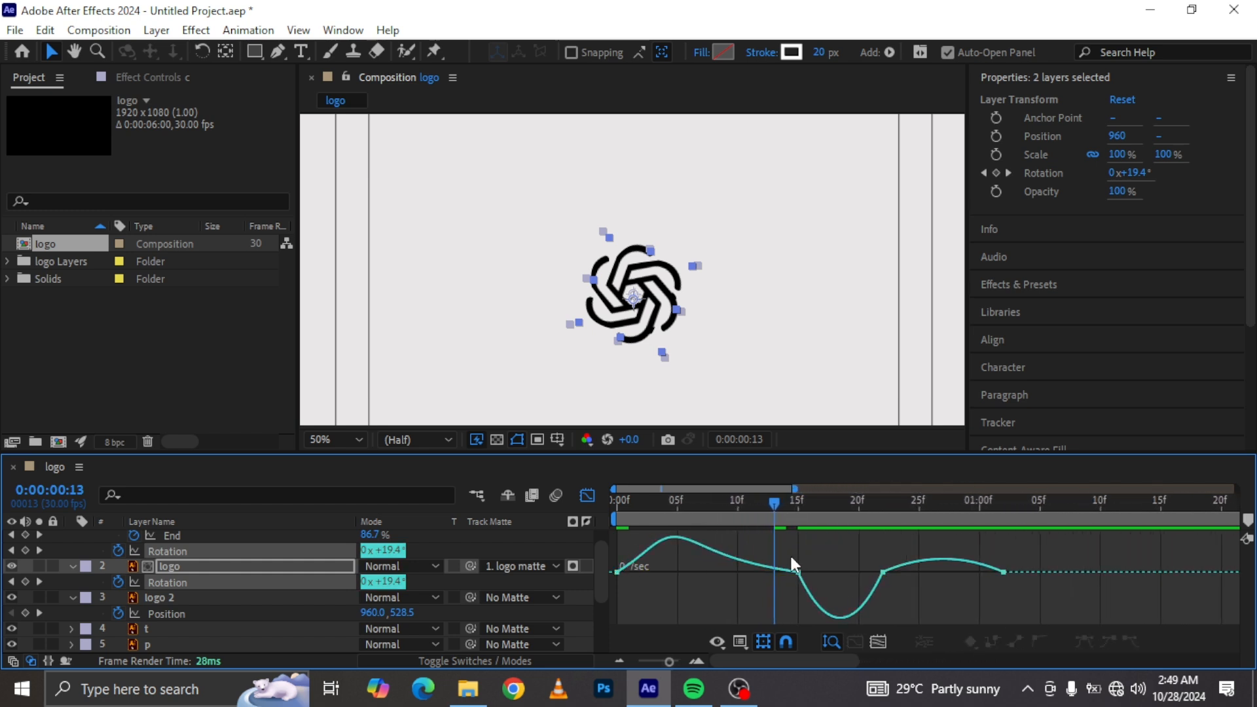
left_click(798, 571)
left_click_drag(817, 573, 826, 564)
key("space")
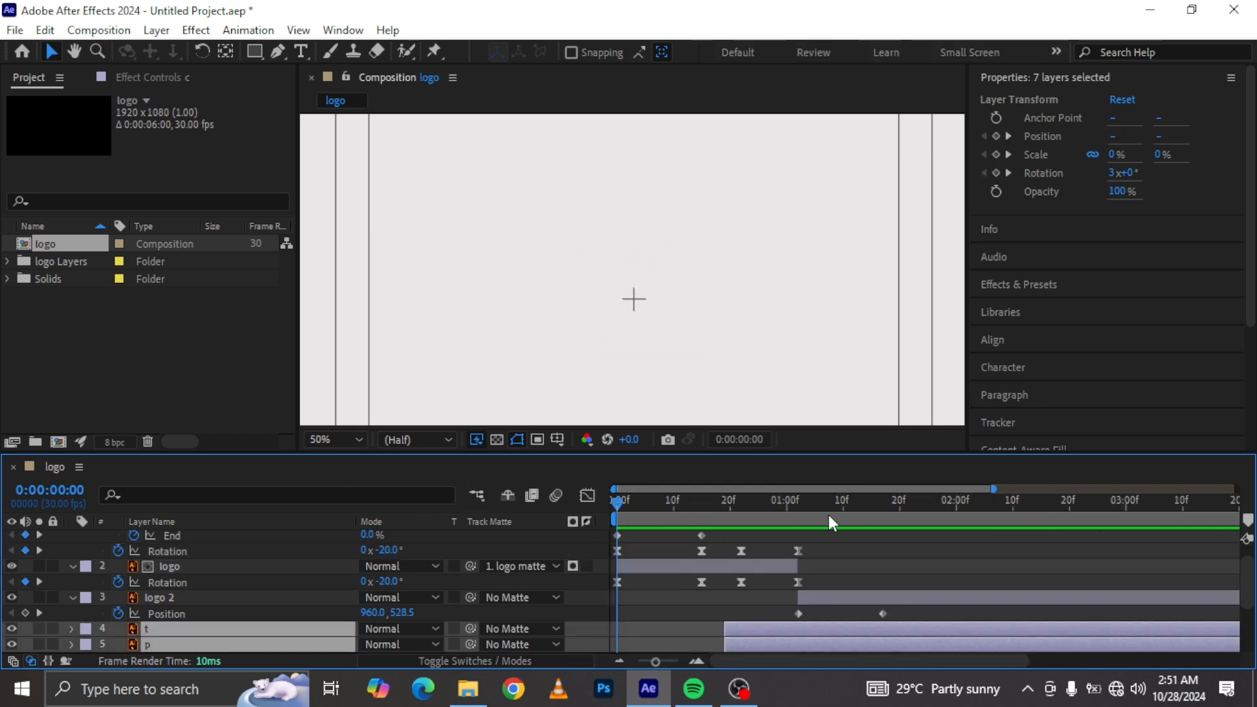
Step: Delete the copied Rotation keyframes on the logo 2 layer
left_click(810, 505)
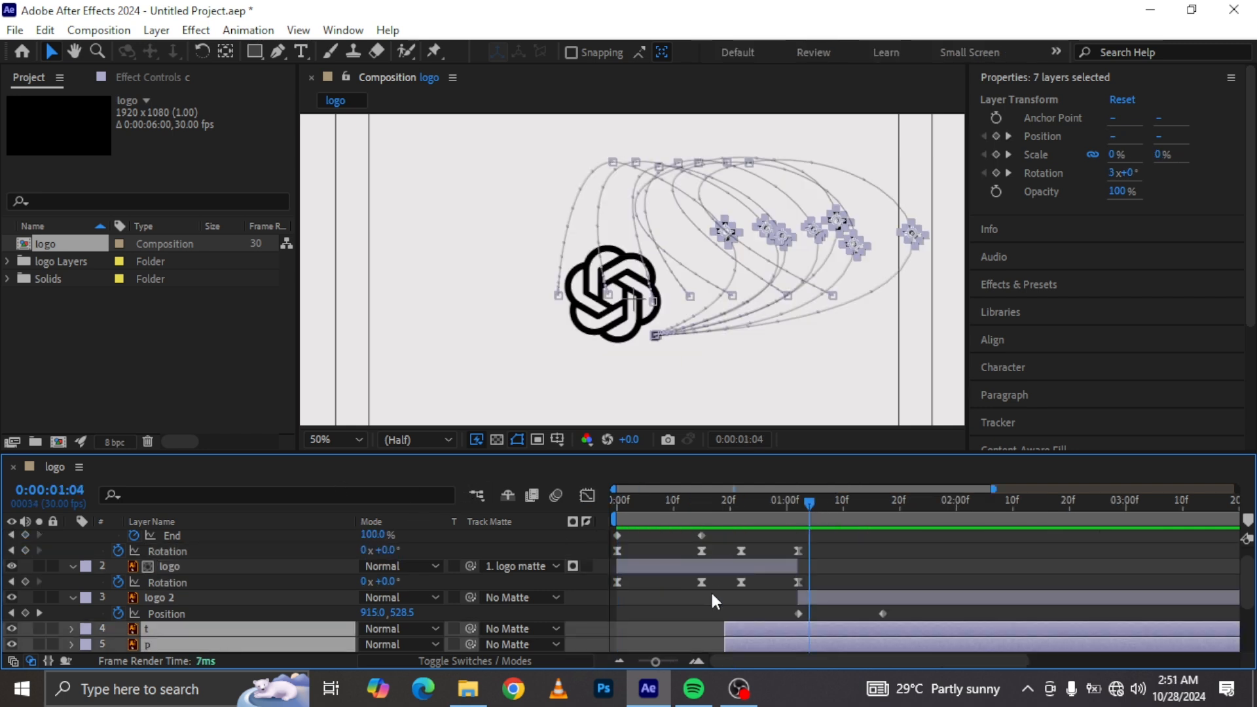
left_click(804, 593)
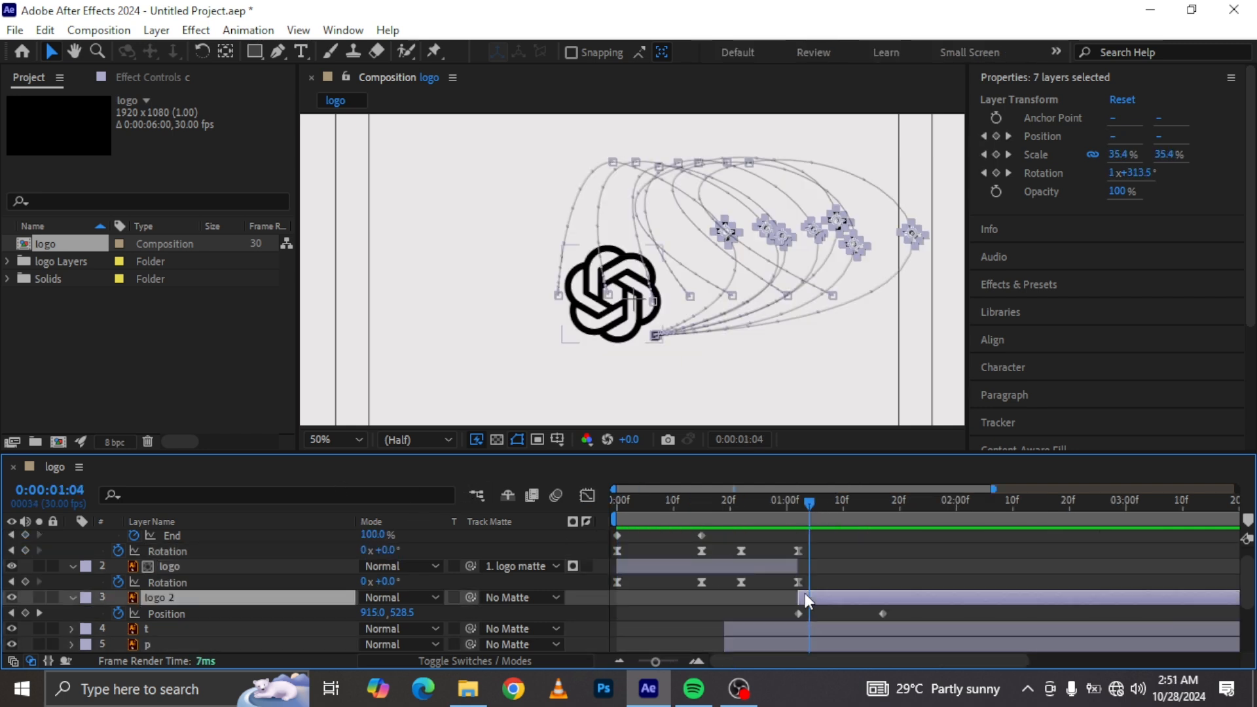
left_click(800, 513)
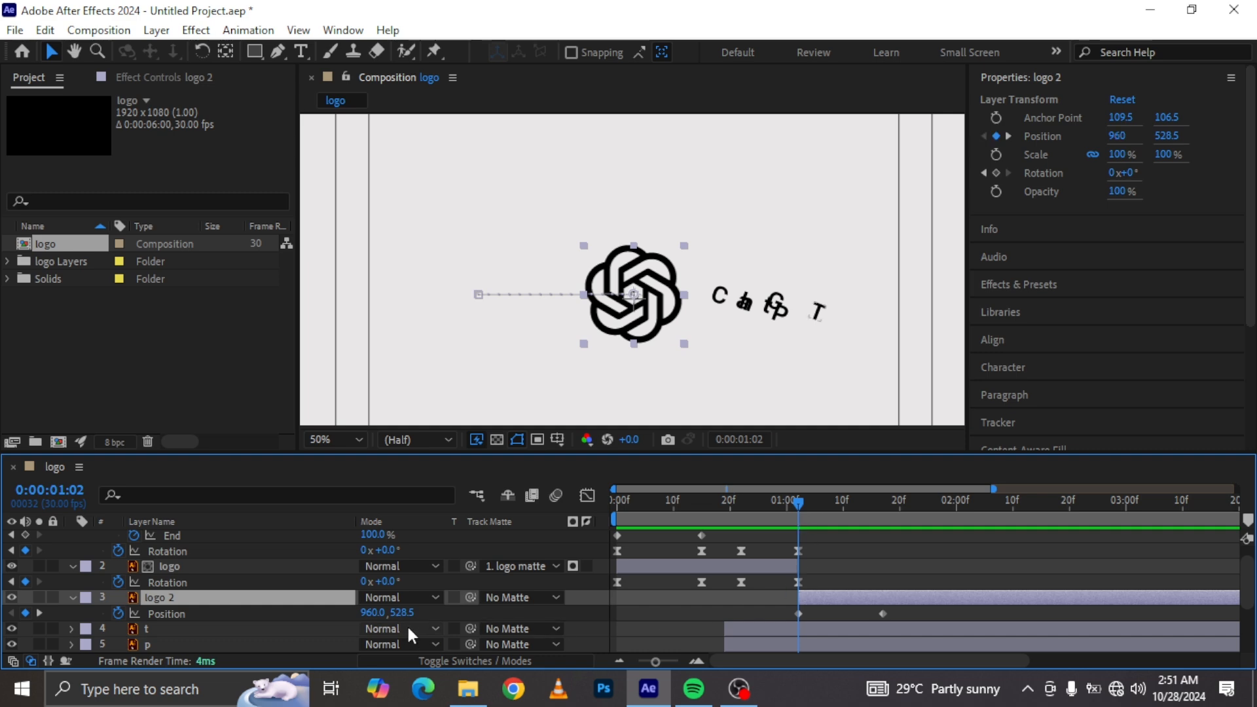
key("shift+r")
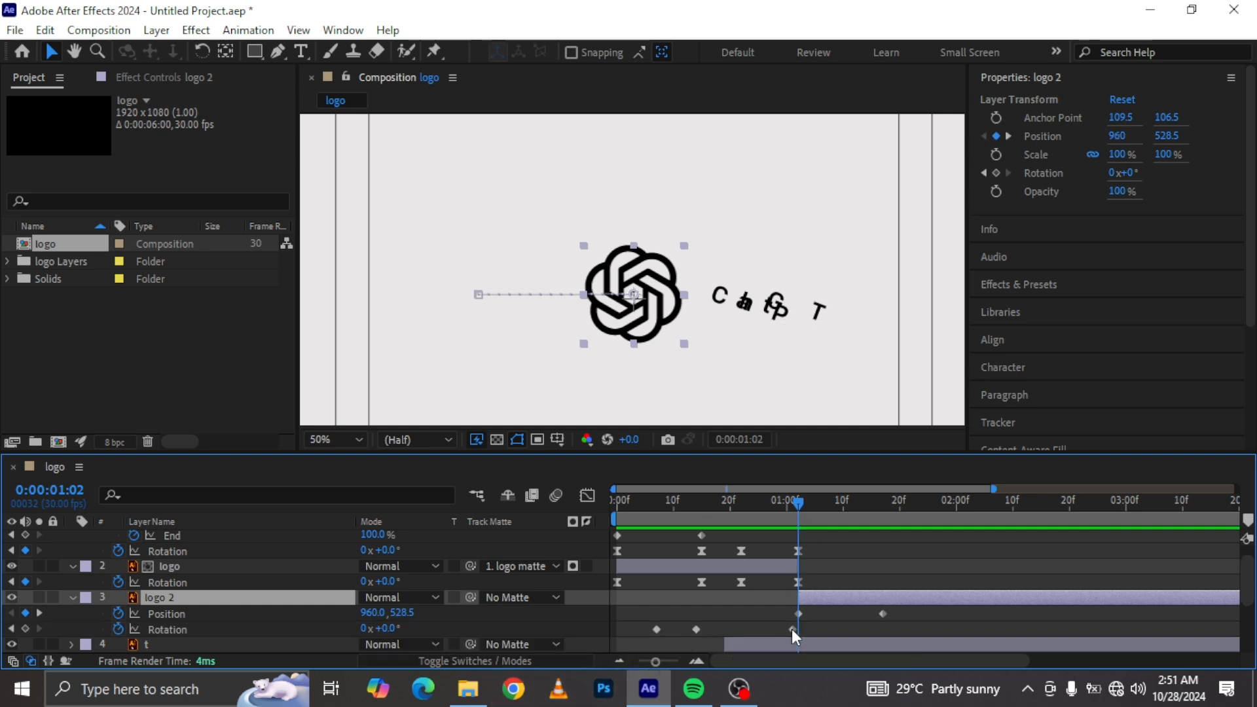
left_click_drag(802, 626, 626, 642)
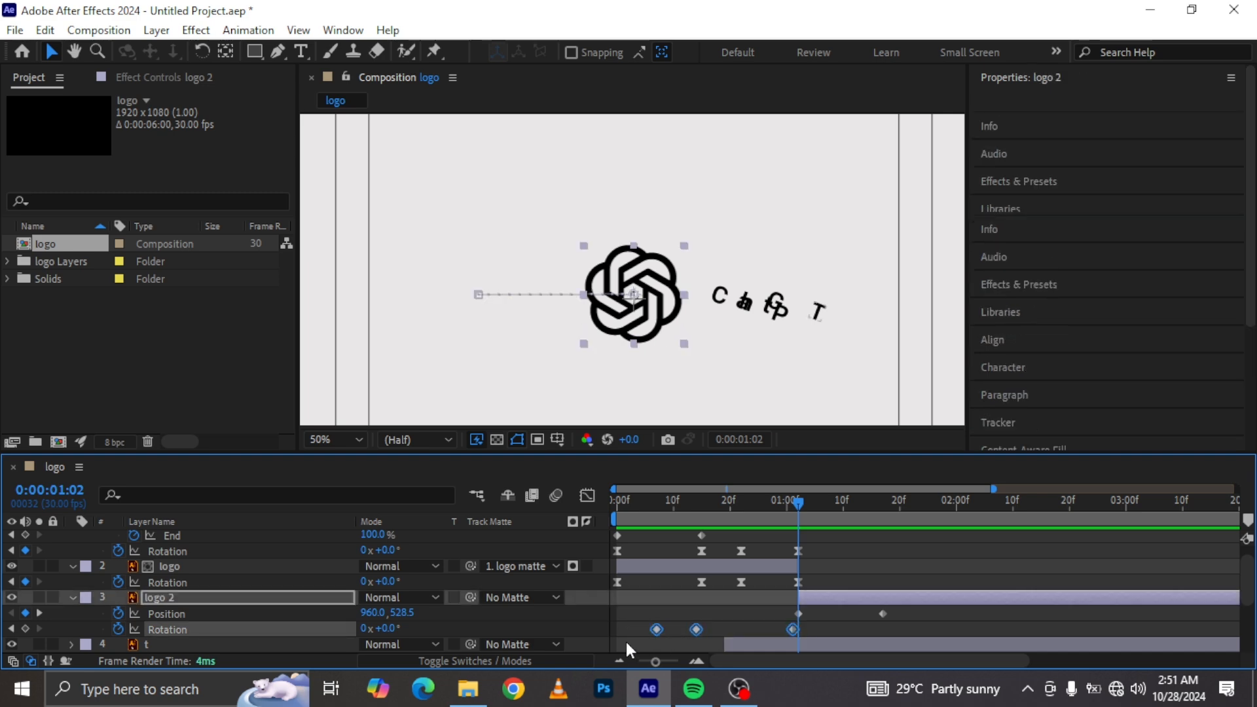
key("Delete")
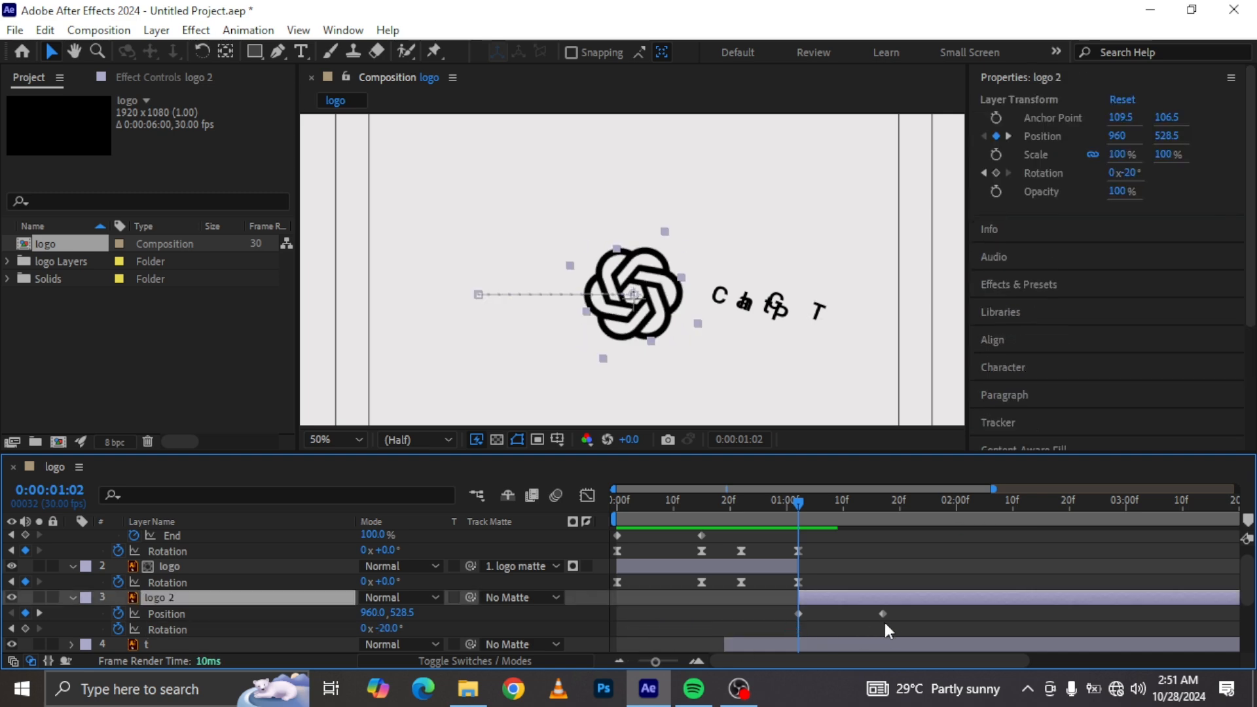
Step: Keyframe logo 2's Rotation at 0° at 0:00:01:02 and about 0:00:01:20, and -9° at 0:00:01:17
left_click(387, 629)
key("Return")
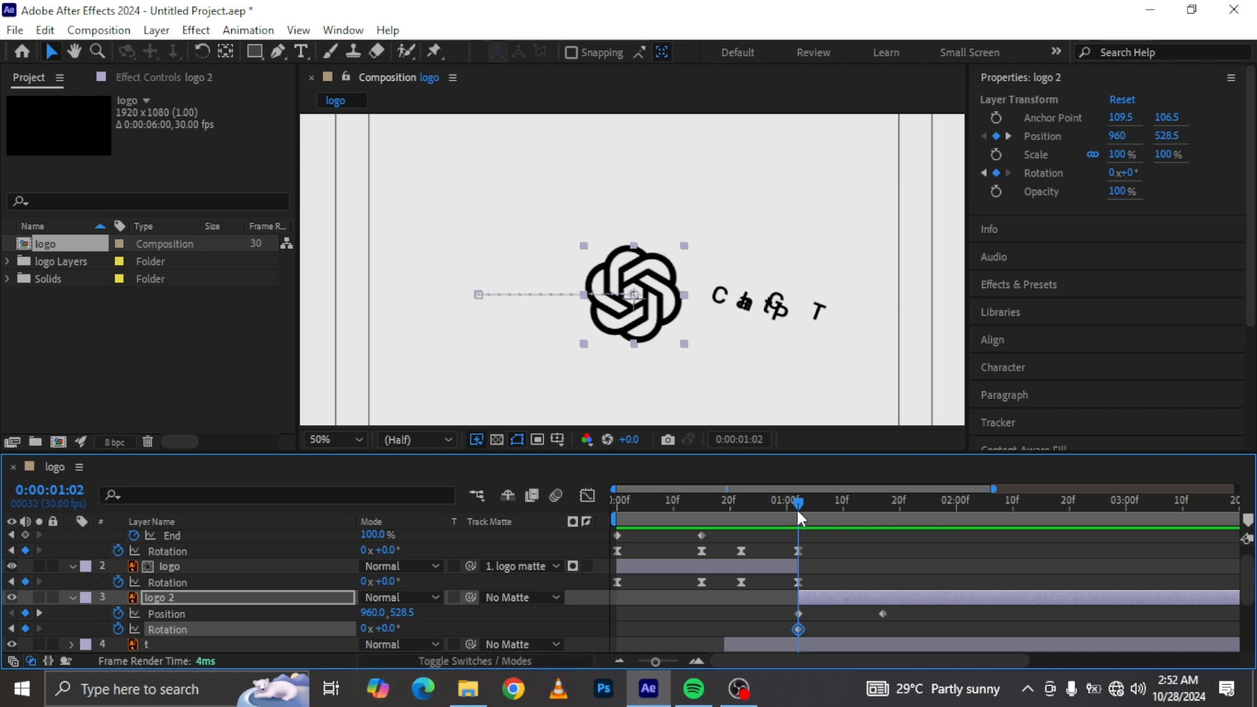
left_click_drag(866, 498, 882, 512)
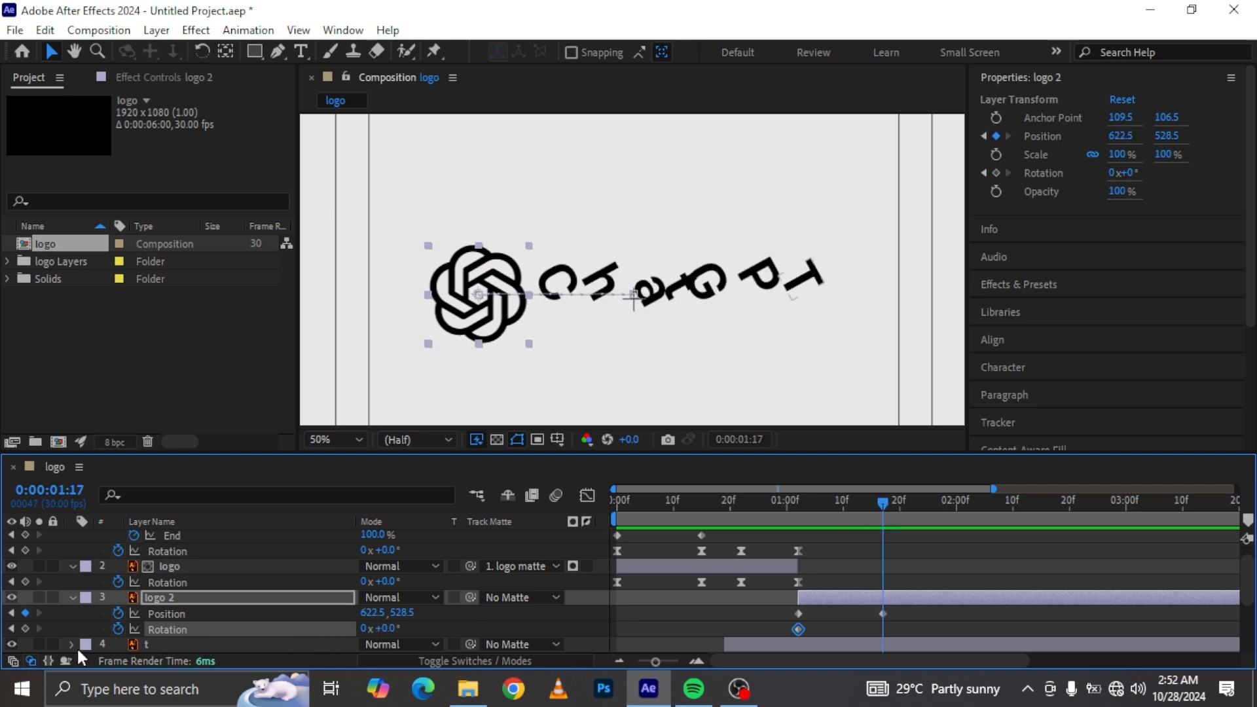
left_click(25, 629)
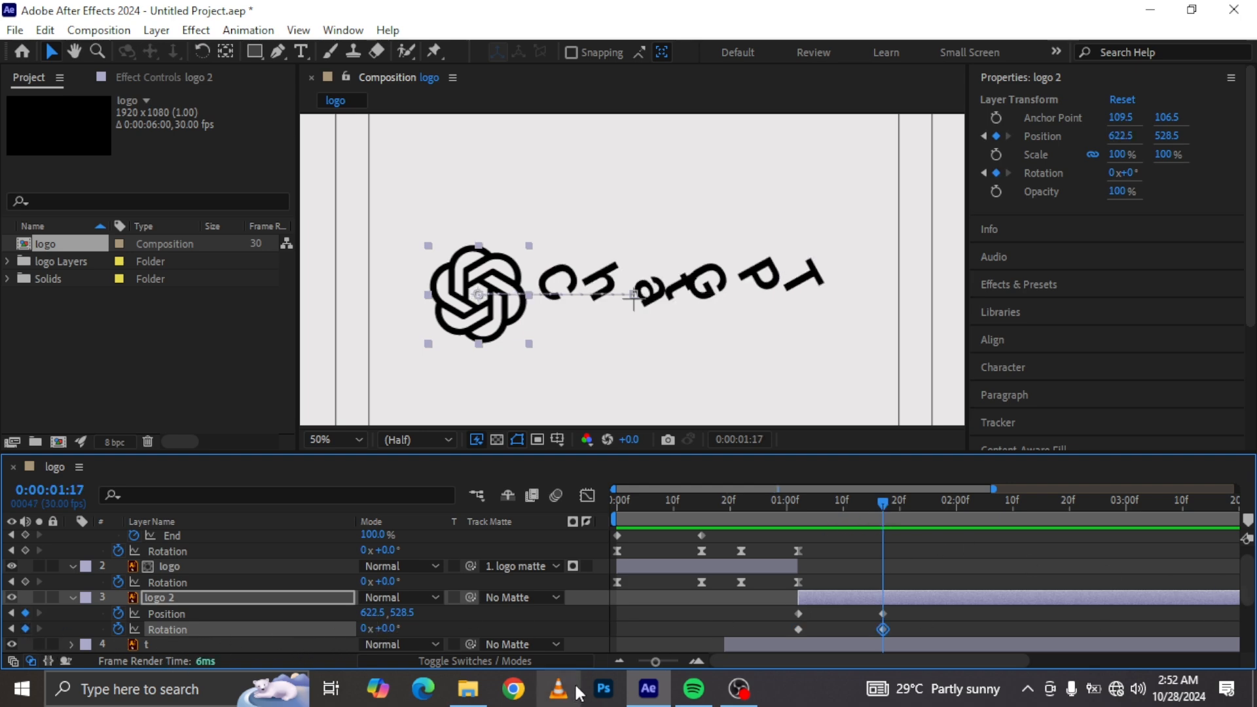
left_click_drag(888, 627, 904, 629)
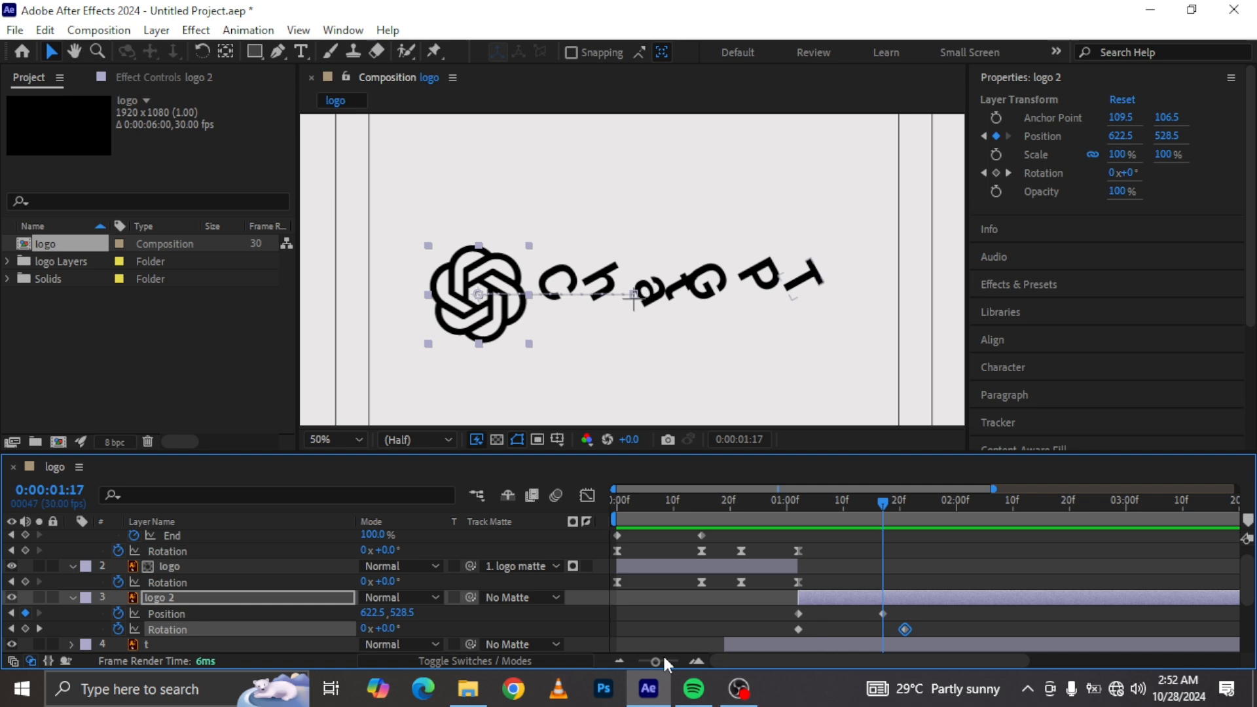
left_click(25, 628)
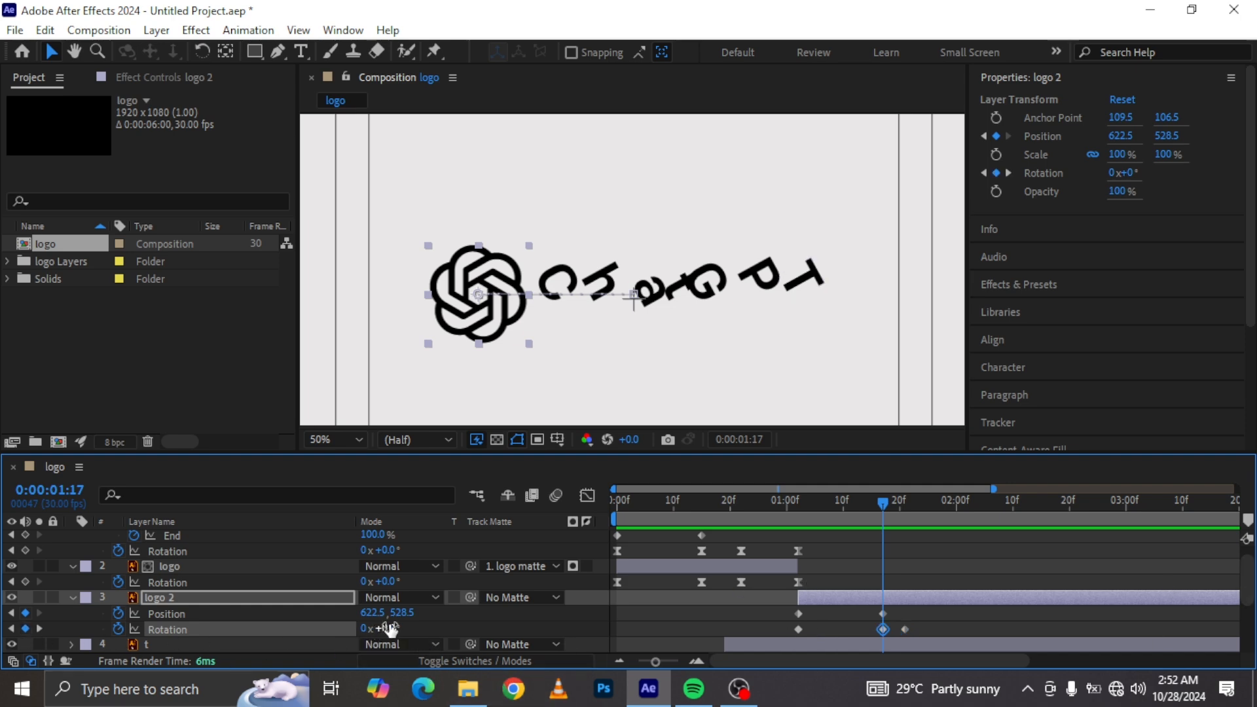
left_click_drag(387, 627, 380, 627)
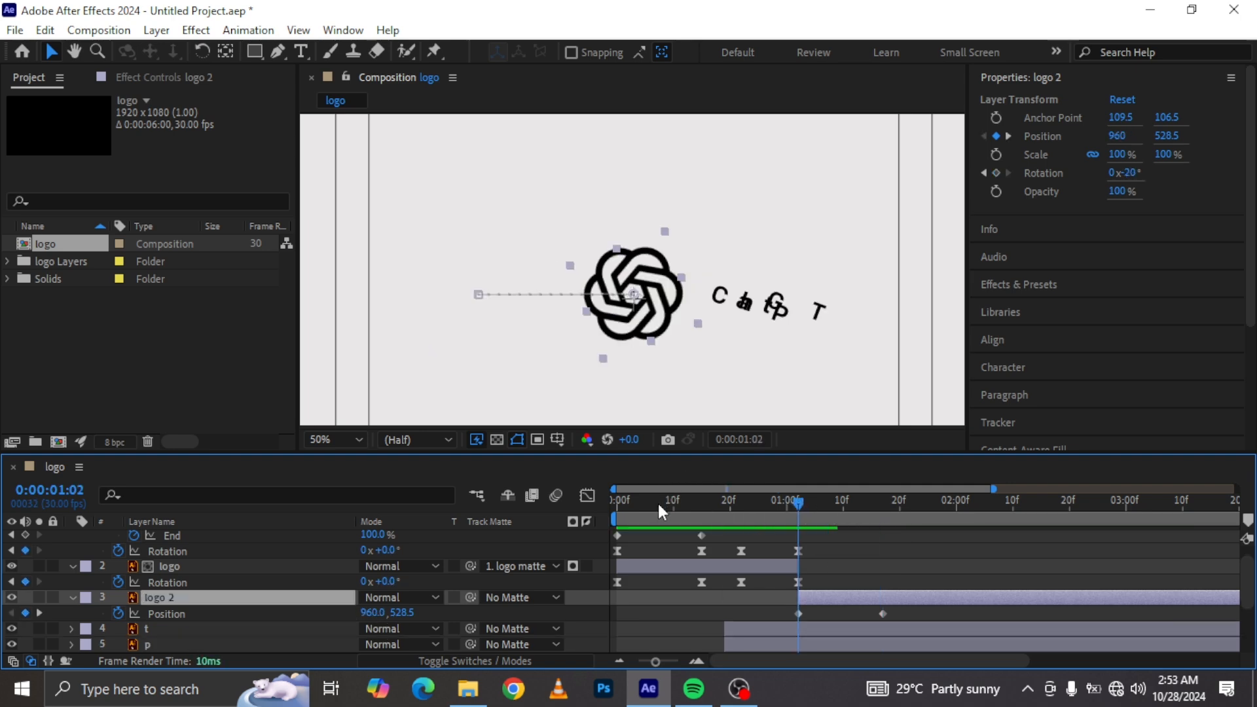
Step: Move logo 2's second Position keyframe a few frames later, to about 0:00:01:22
left_click(658, 504)
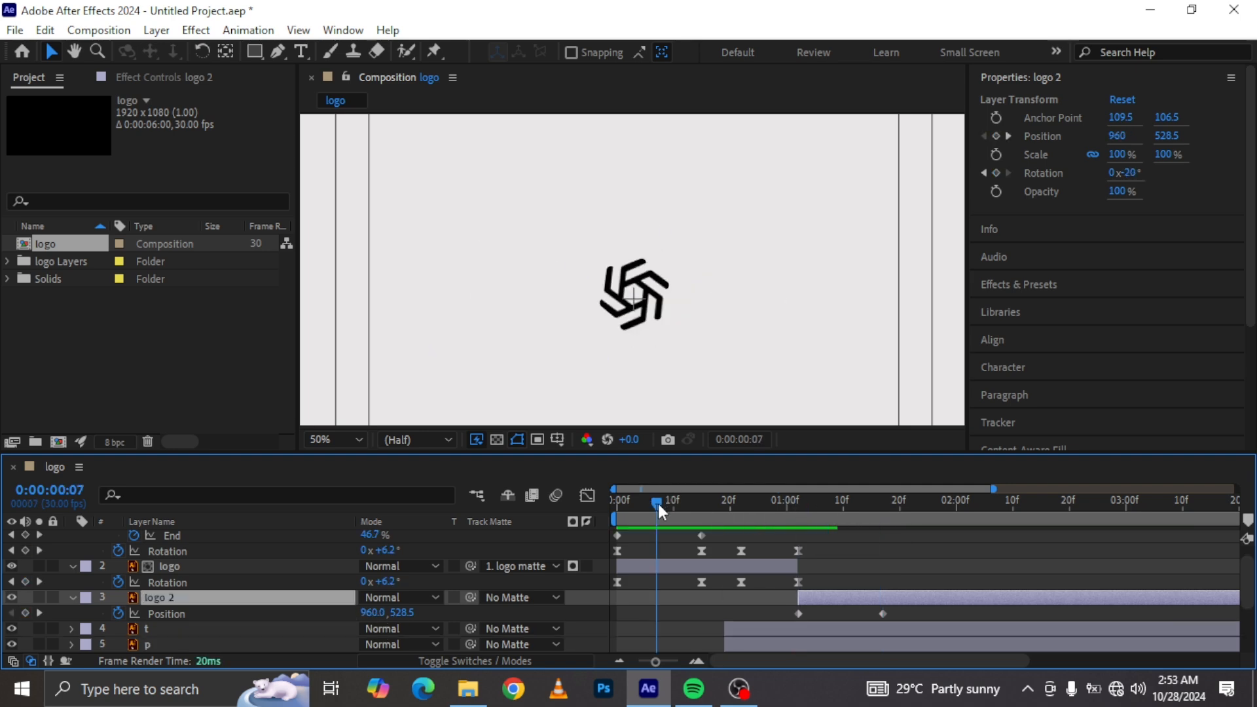
left_click(798, 501)
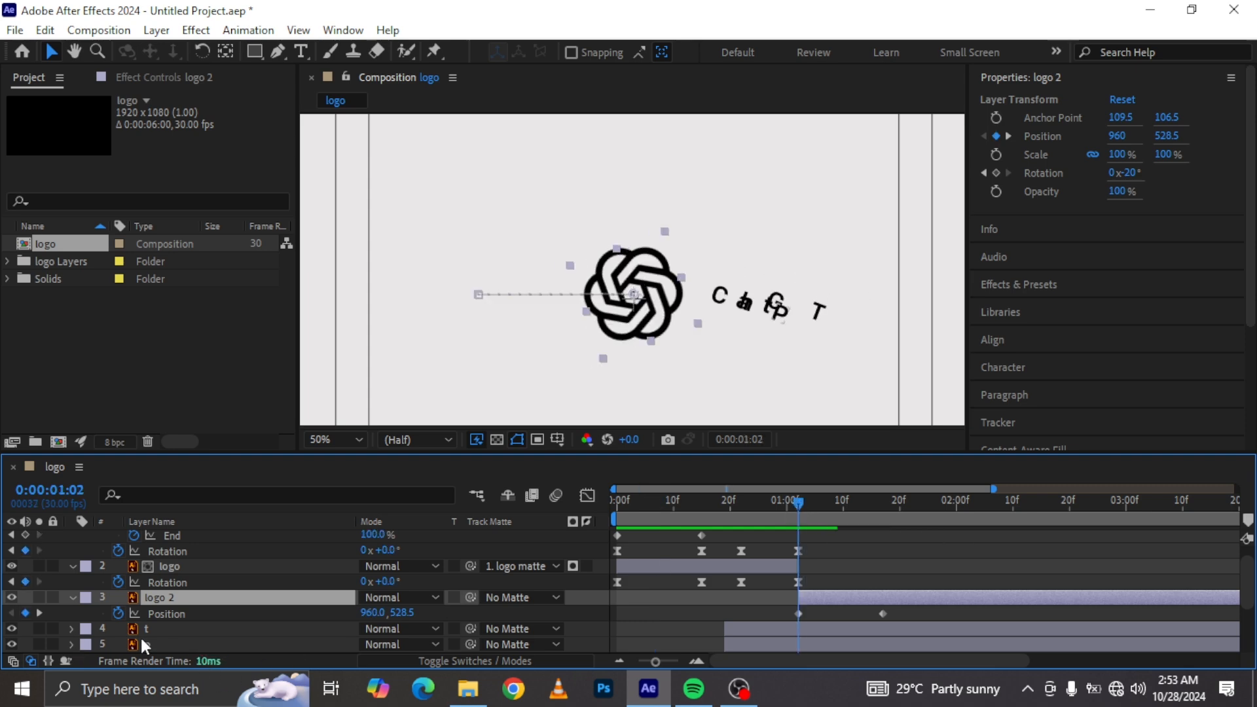
left_click_drag(883, 503, 899, 510)
left_click_drag(881, 614, 911, 614)
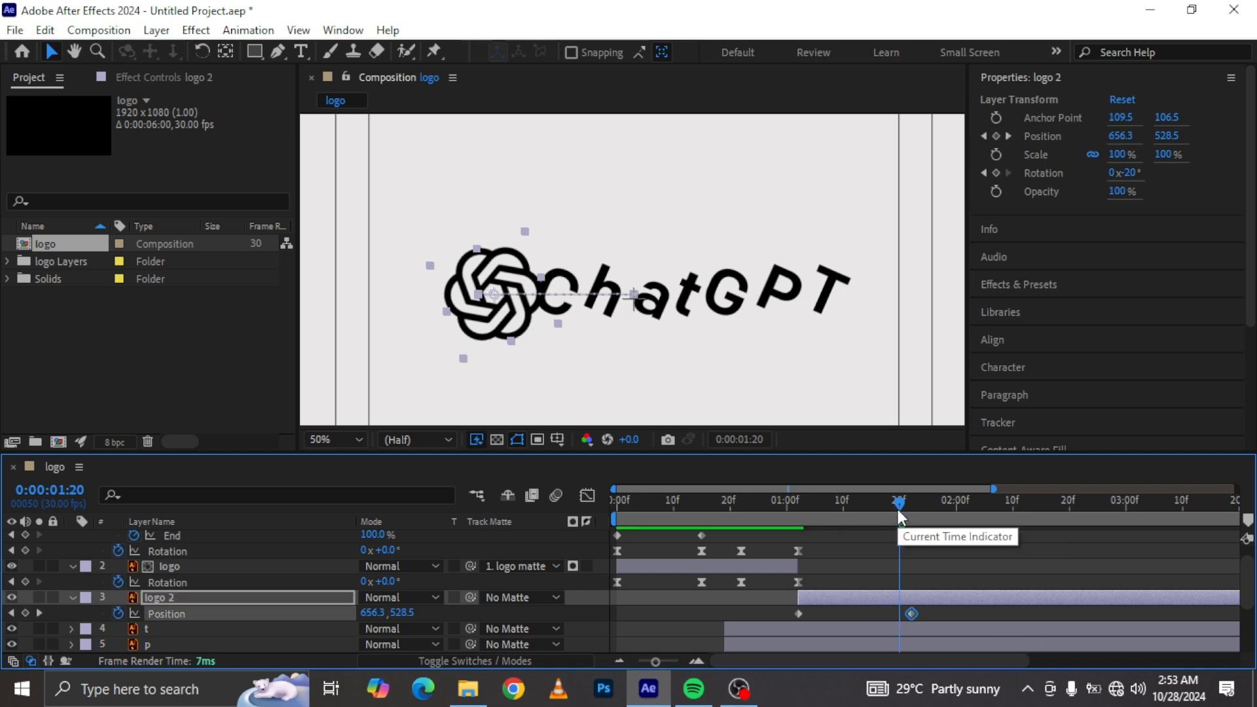
Step: Paste a Position keyframe on logo 2 at 0:00:01:18 and scrub its X value lower for an overshoot
left_click_drag(898, 508, 890, 508)
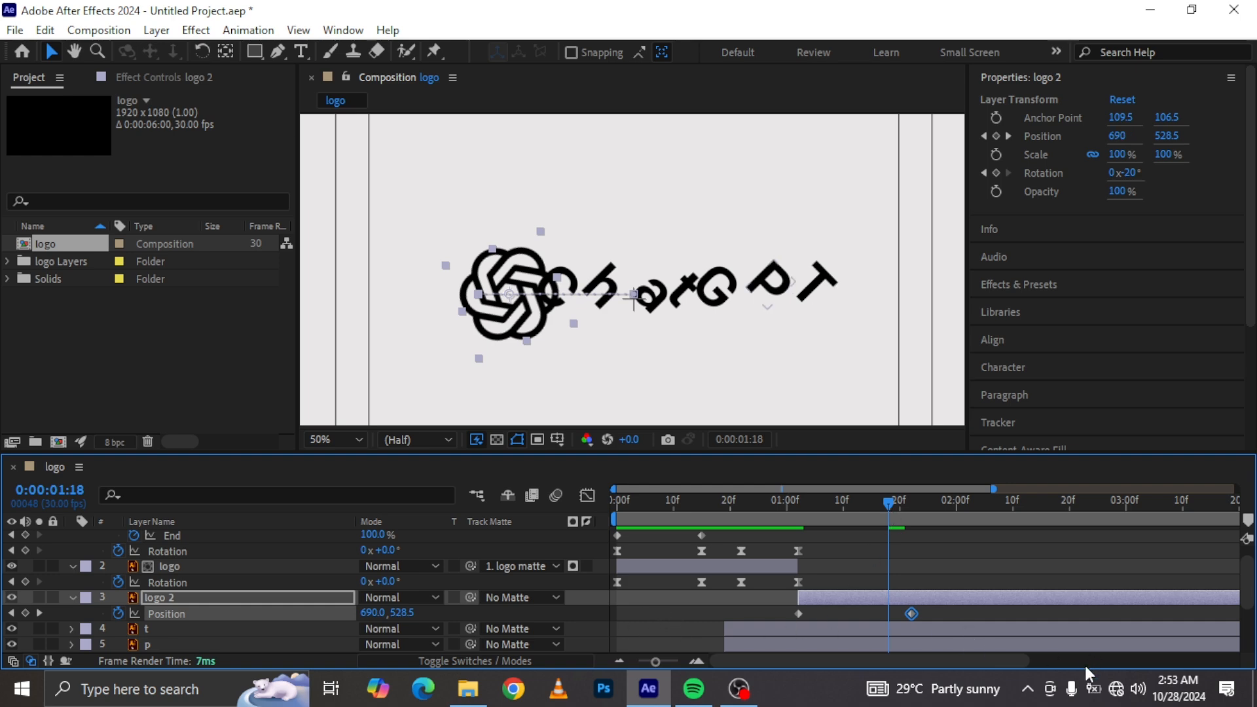
key("ctrl+v")
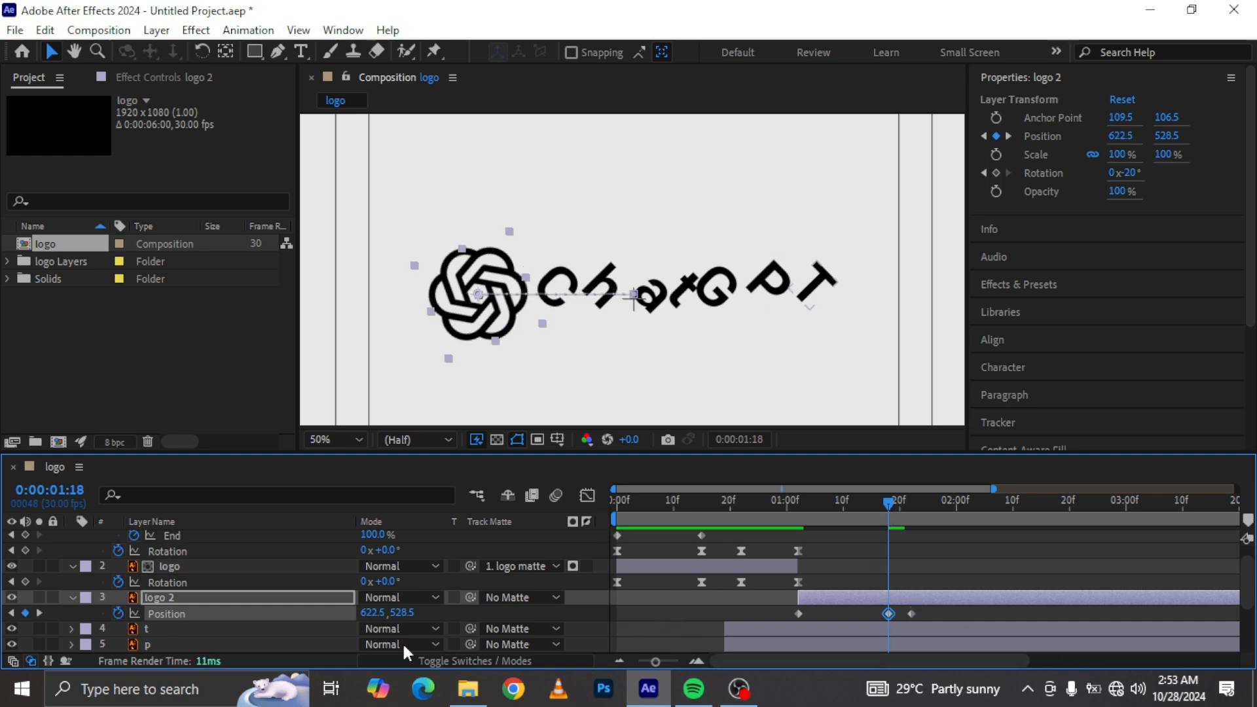
left_click_drag(373, 612, 352, 615)
Step: Apply Easy Ease to logo 2's first two Position keyframes and extend an influence handle in the Graph Editor
left_click(735, 514)
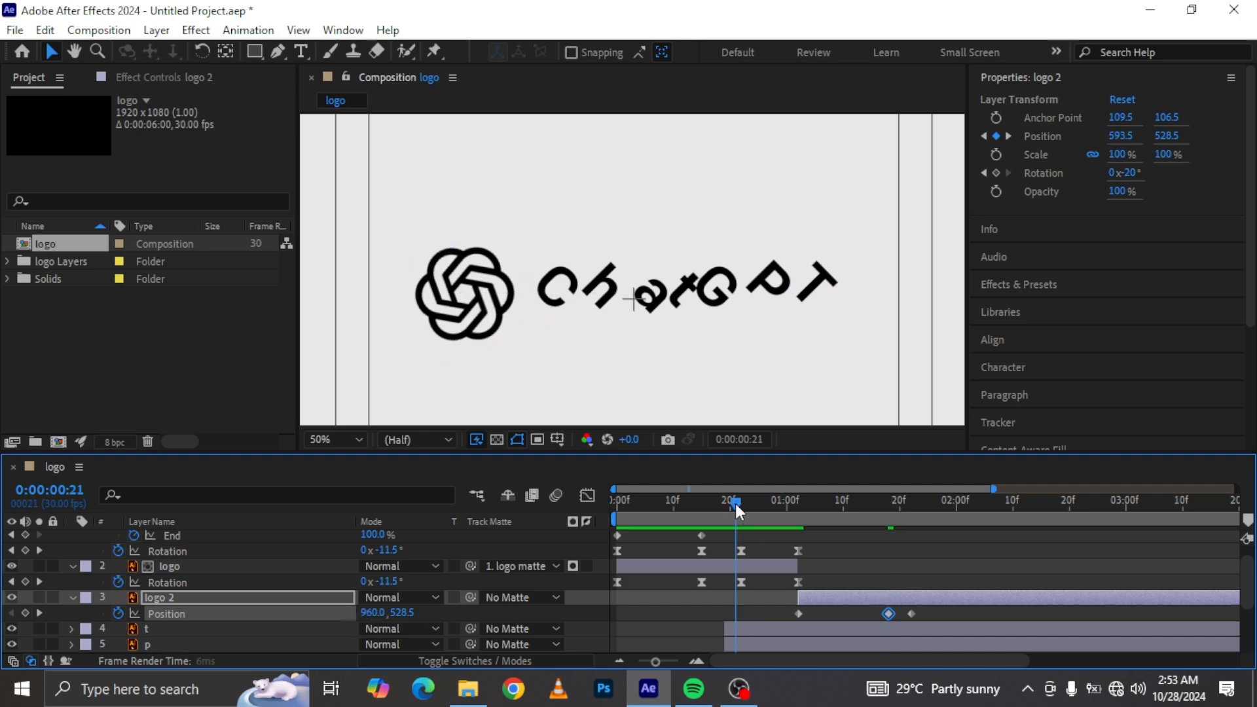
key("space")
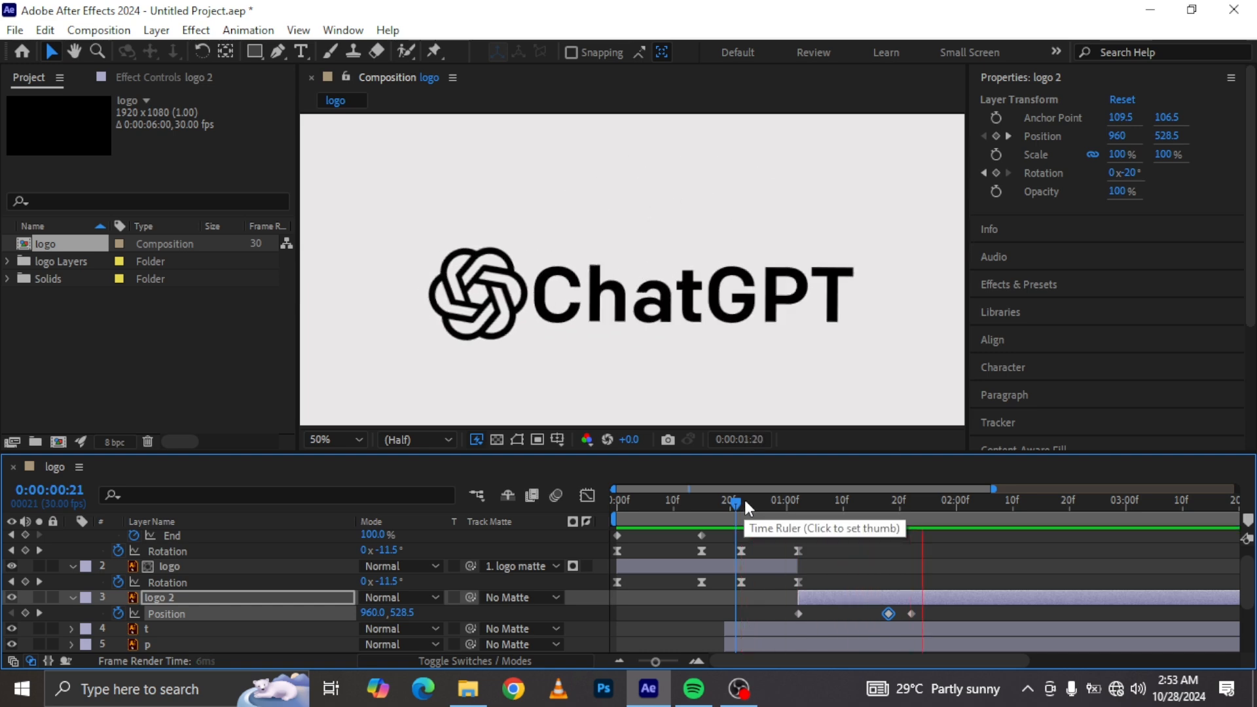
left_click(794, 502)
left_click_drag(800, 510, 808, 510)
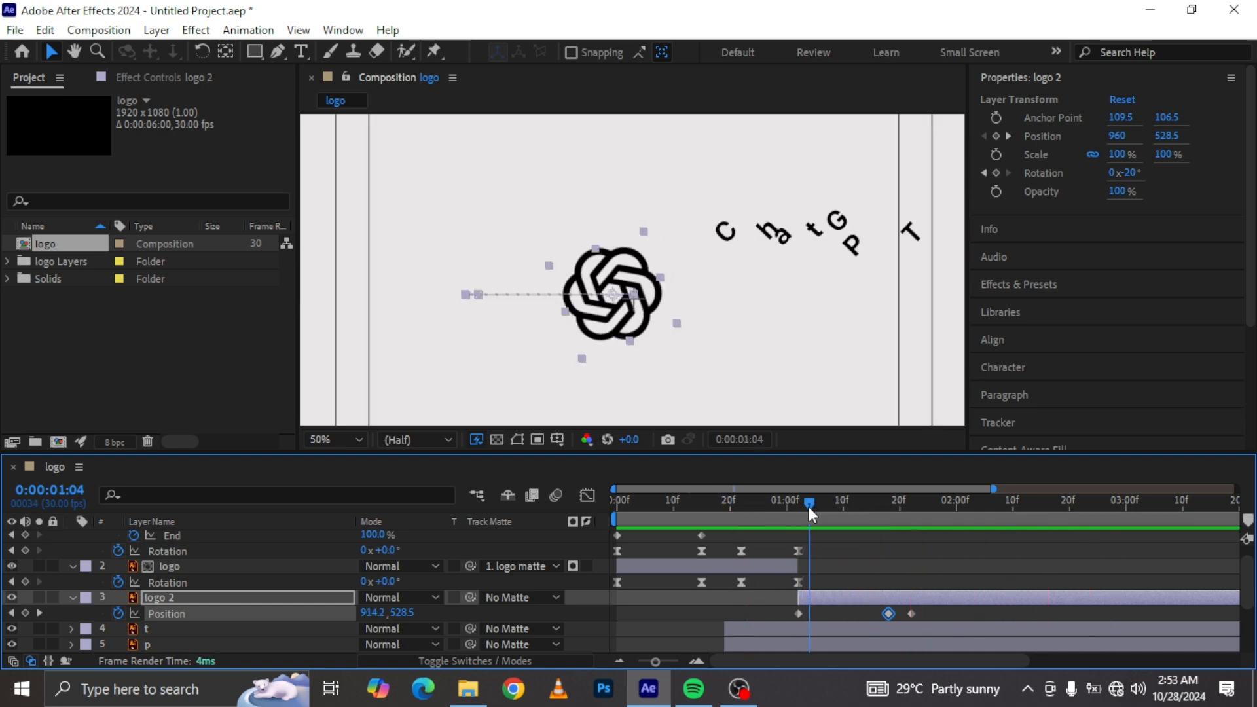
left_click_drag(767, 612, 890, 617)
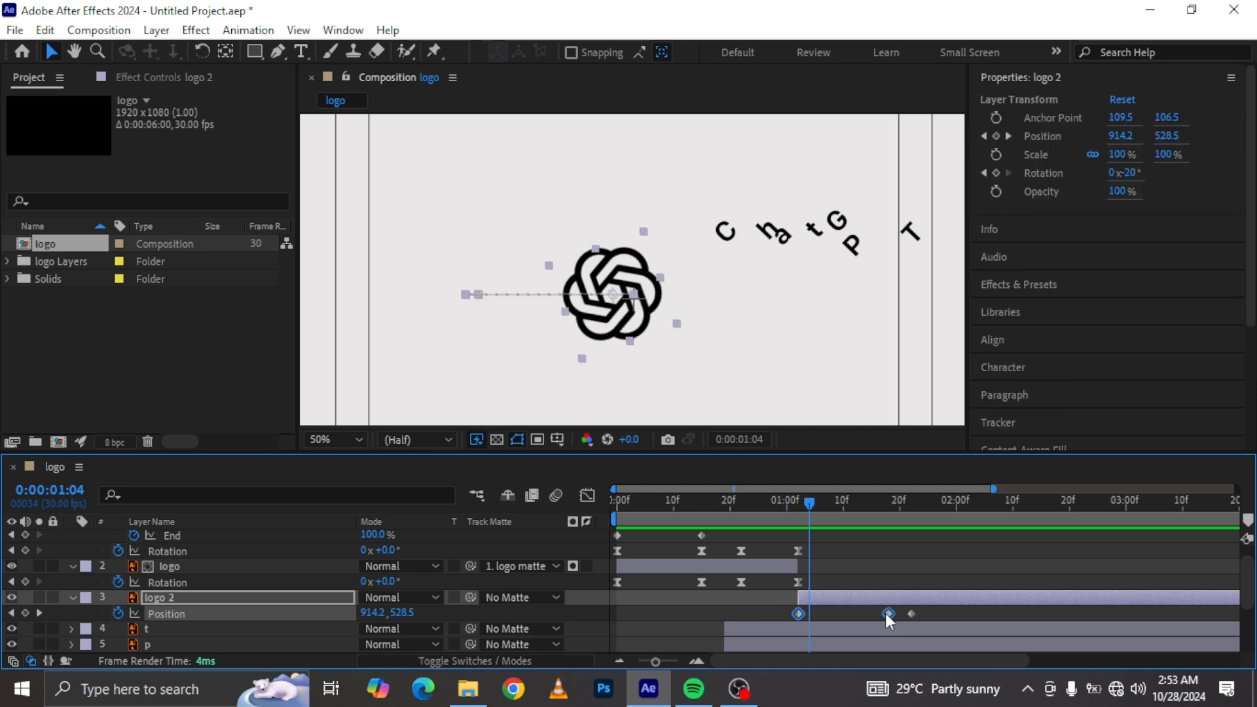
key("F9")
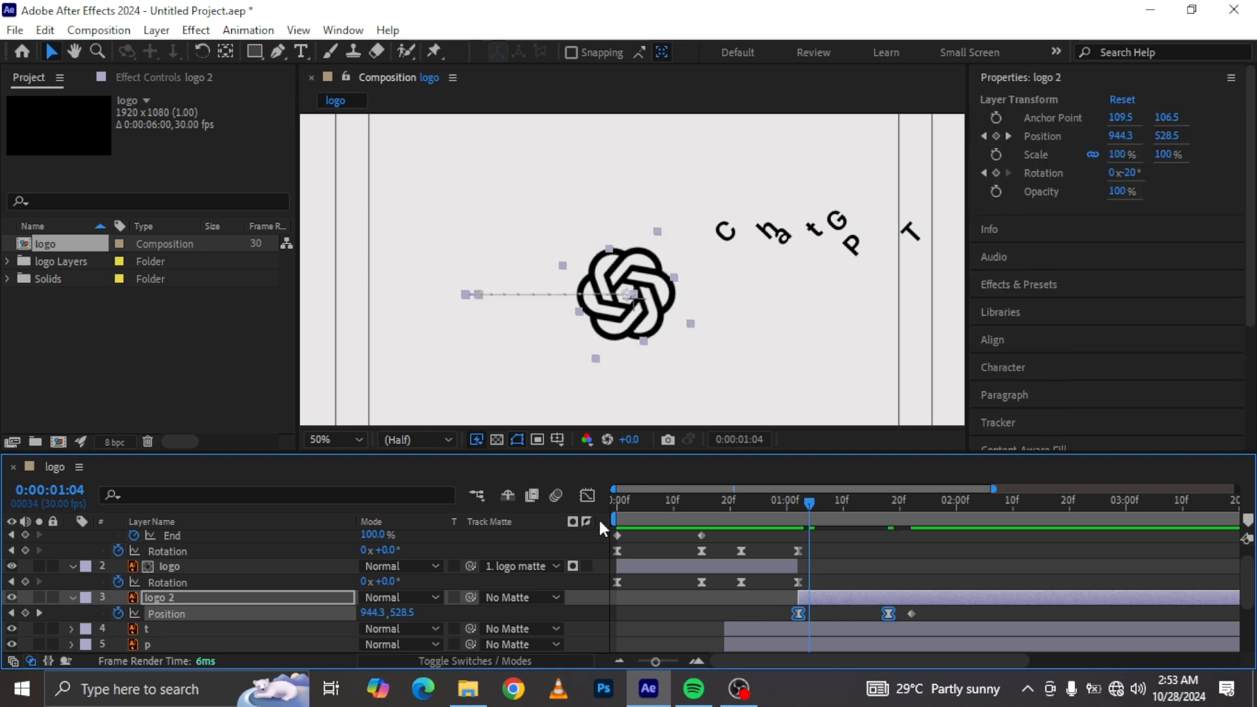
left_click(587, 495)
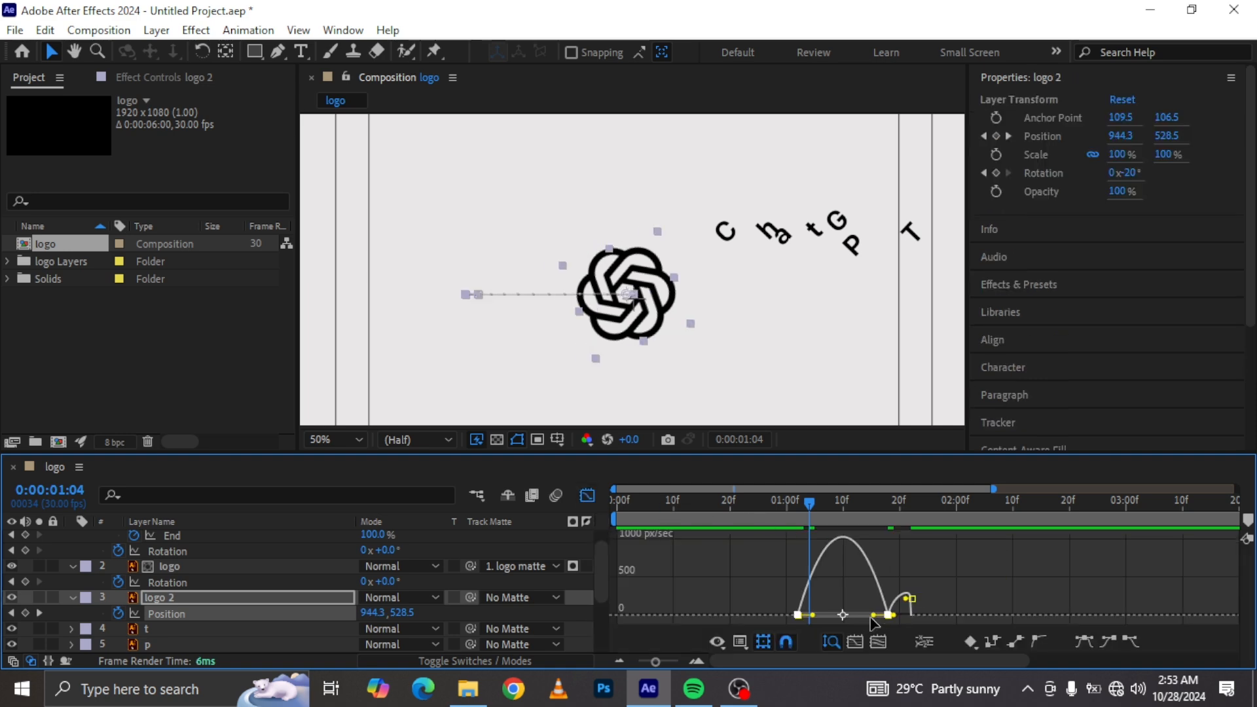
left_click_drag(874, 615, 813, 619)
left_click(586, 496)
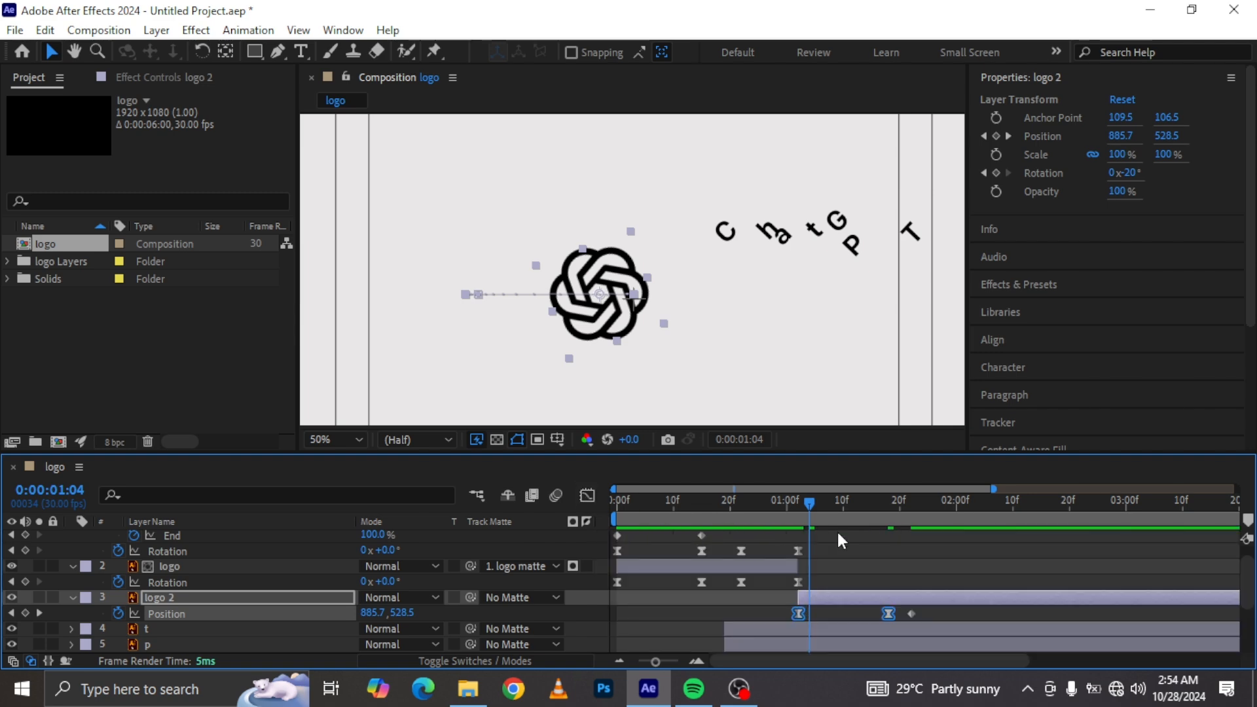
Step: Shift the logo 2 layer in time so it begins about 0:00:01:06
left_click(764, 502)
key("space")
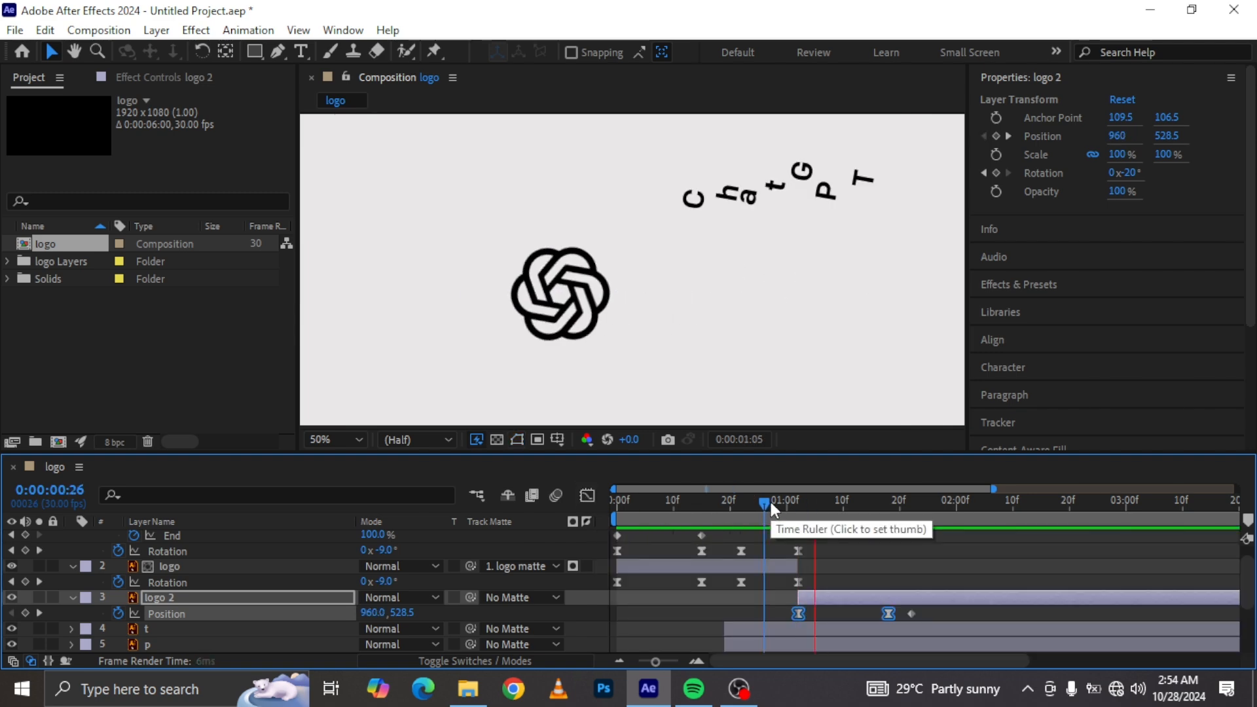
left_click_drag(794, 501, 831, 514)
left_click_drag(830, 599, 800, 603)
left_click_drag(760, 496, 885, 524)
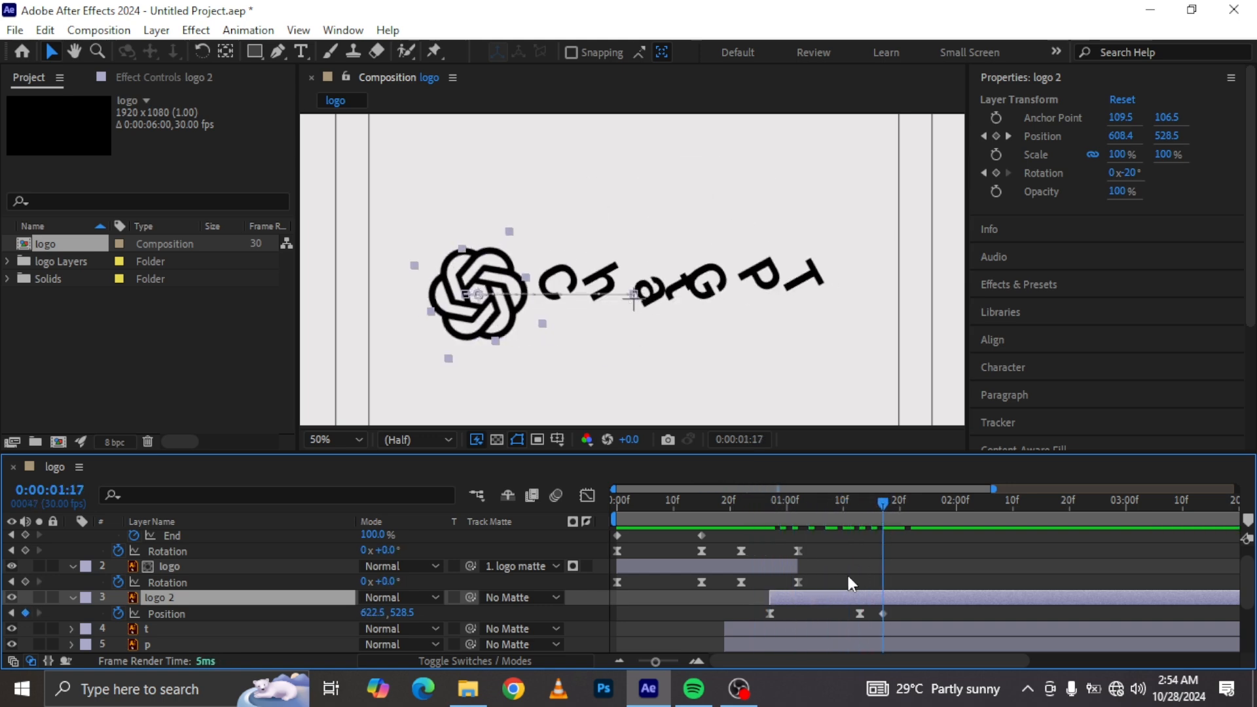
left_click_drag(830, 599, 894, 593)
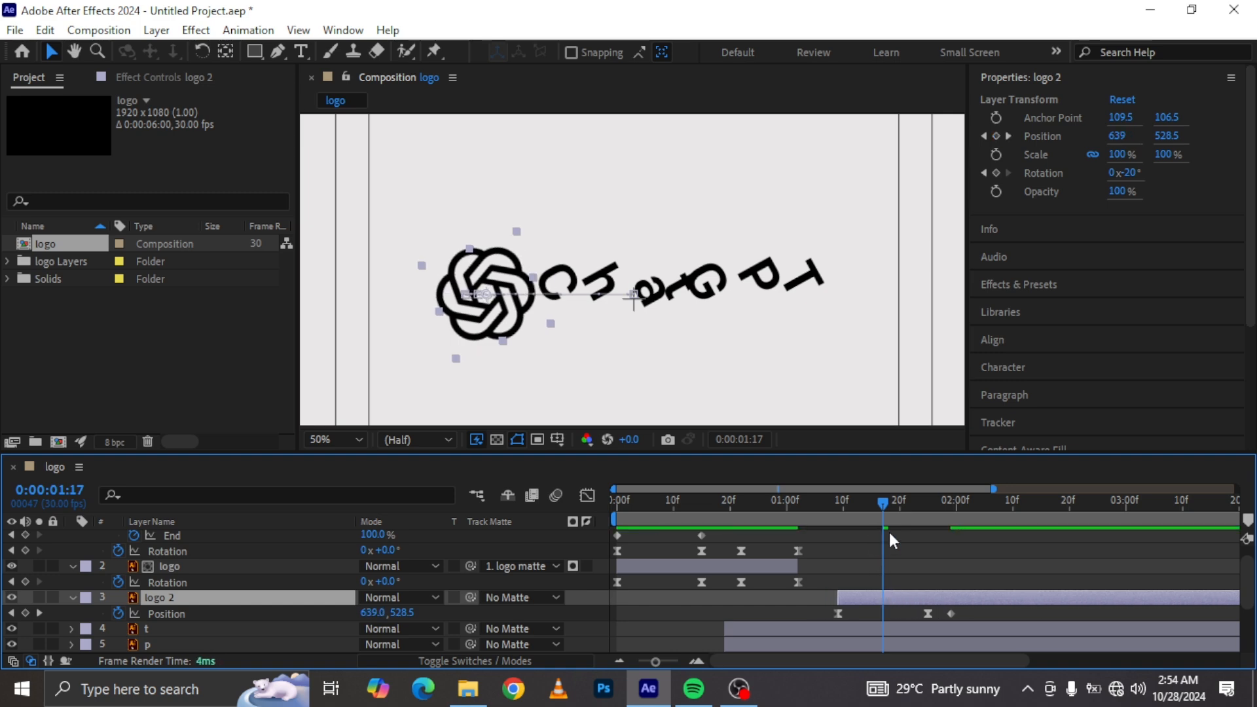
left_click_drag(849, 502, 899, 531)
left_click_drag(851, 596, 833, 593)
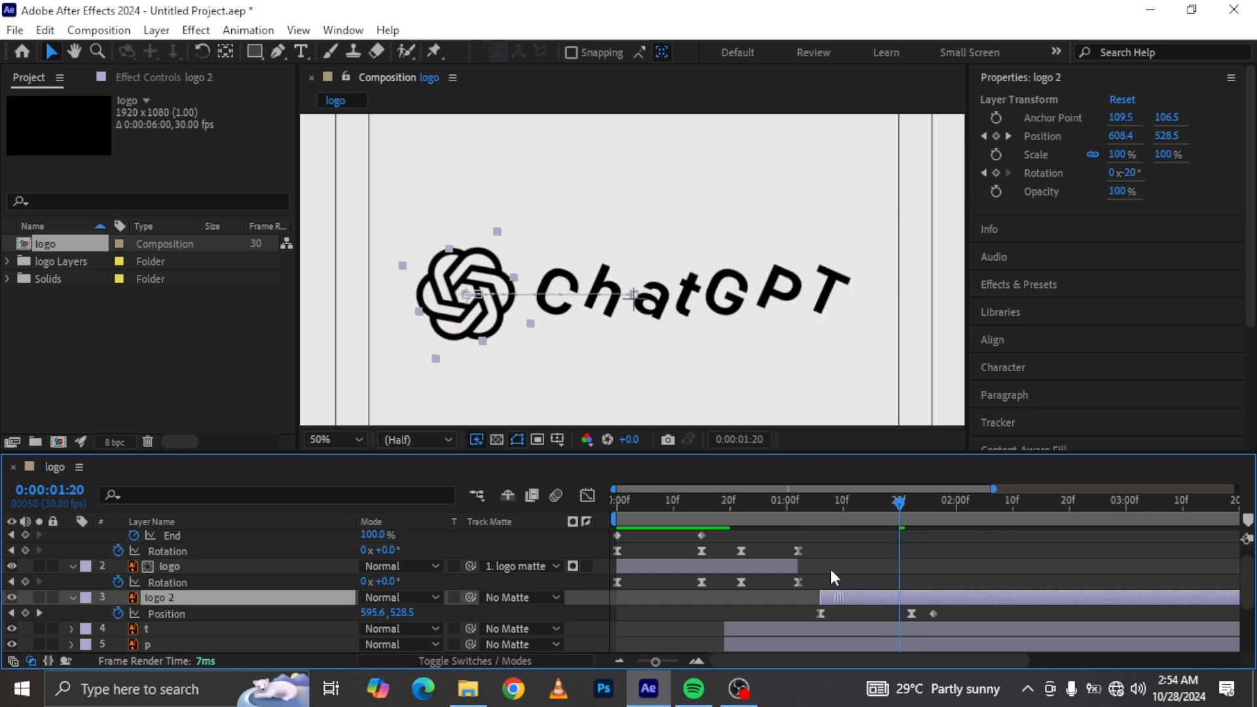
Step: Extend the logo layer and the last logo and matte Rotation keyframes to meet logo 2's start
left_click_drag(758, 510, 958, 535)
mouse_move(824, 549)
left_mouse_down()
mouse_move(794, 586)
mouse_move(823, 586)
mouse_move(819, 566)
left_mouse_up()
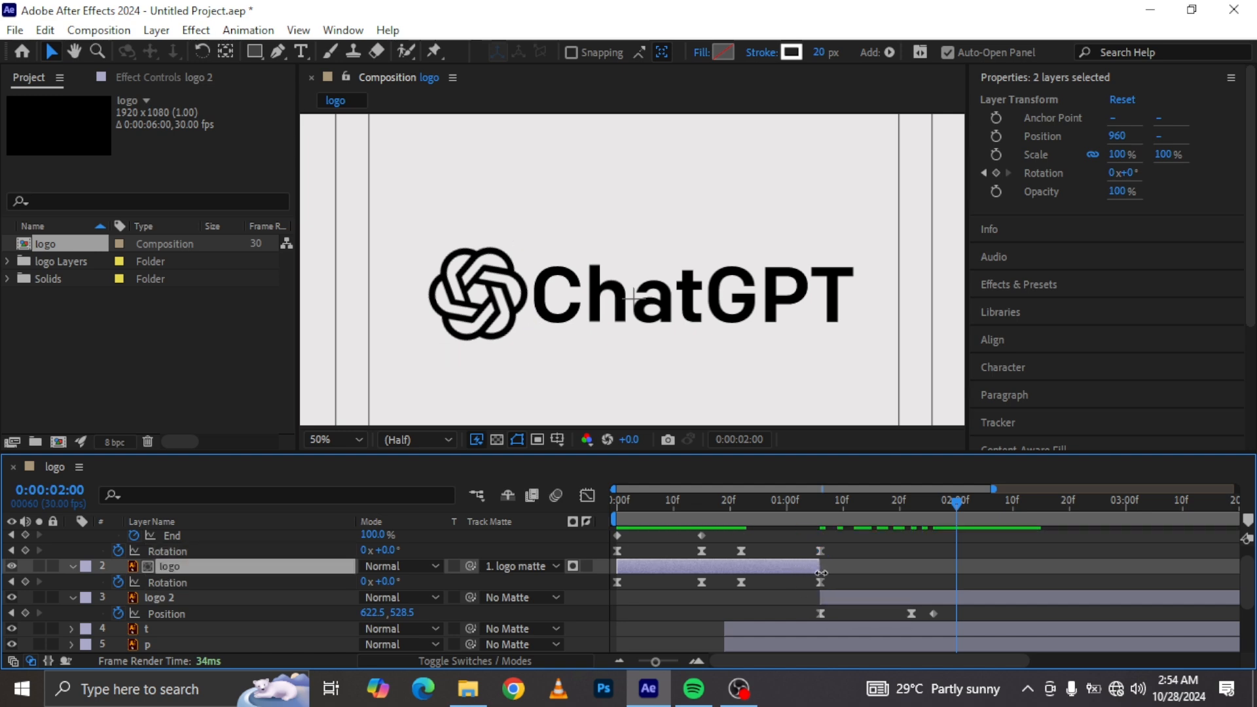
left_click_drag(783, 496, 958, 547)
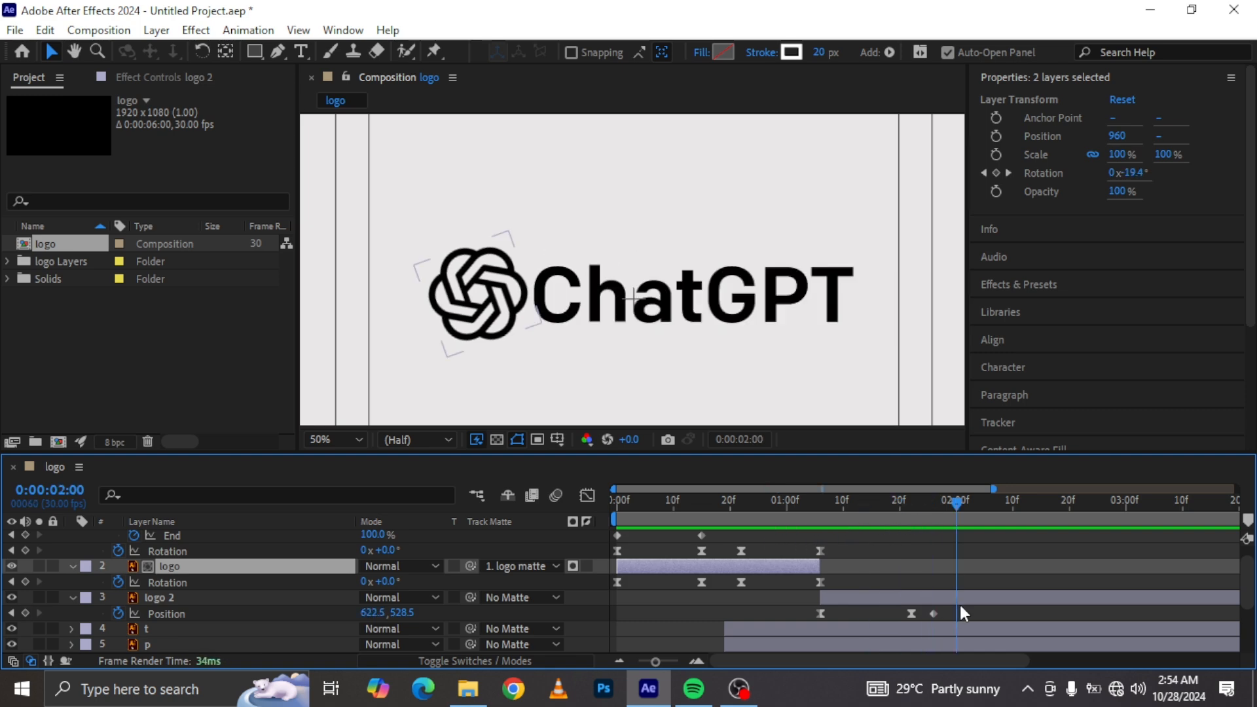
Step: Adjust the easing of logo 2's last Position keyframe in the Graph Editor
left_click(959, 609)
left_click(934, 613)
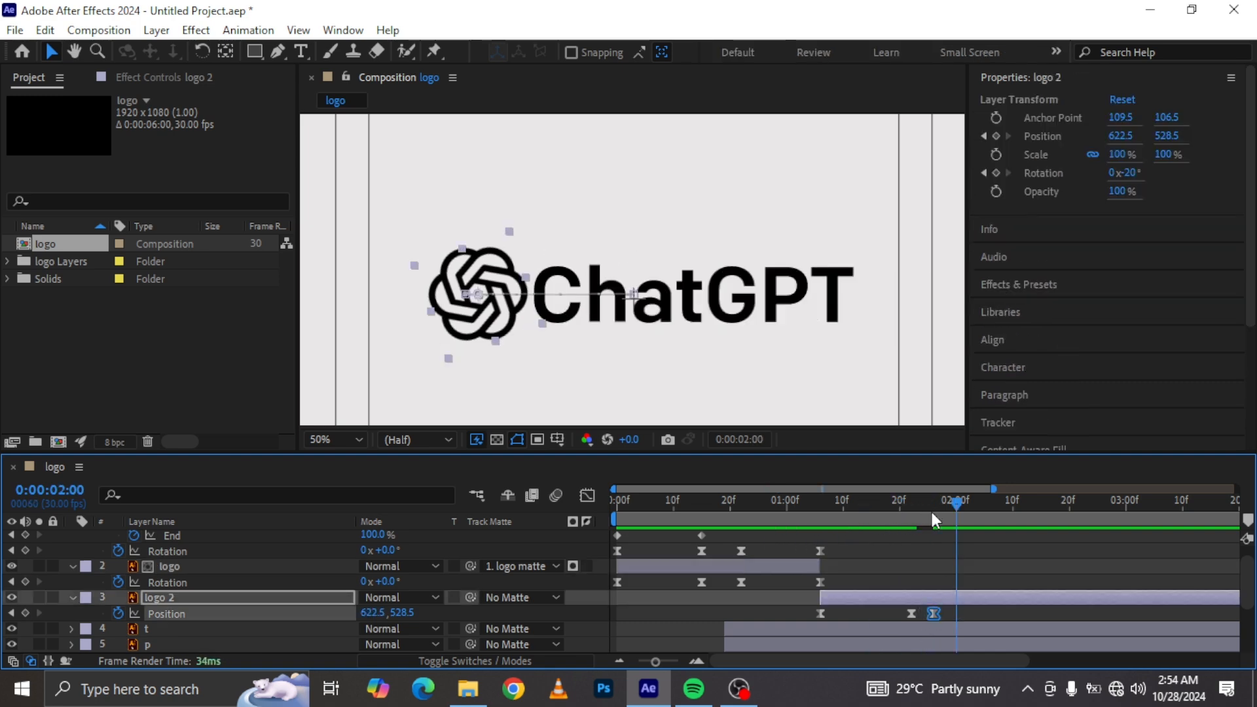
left_click(588, 495)
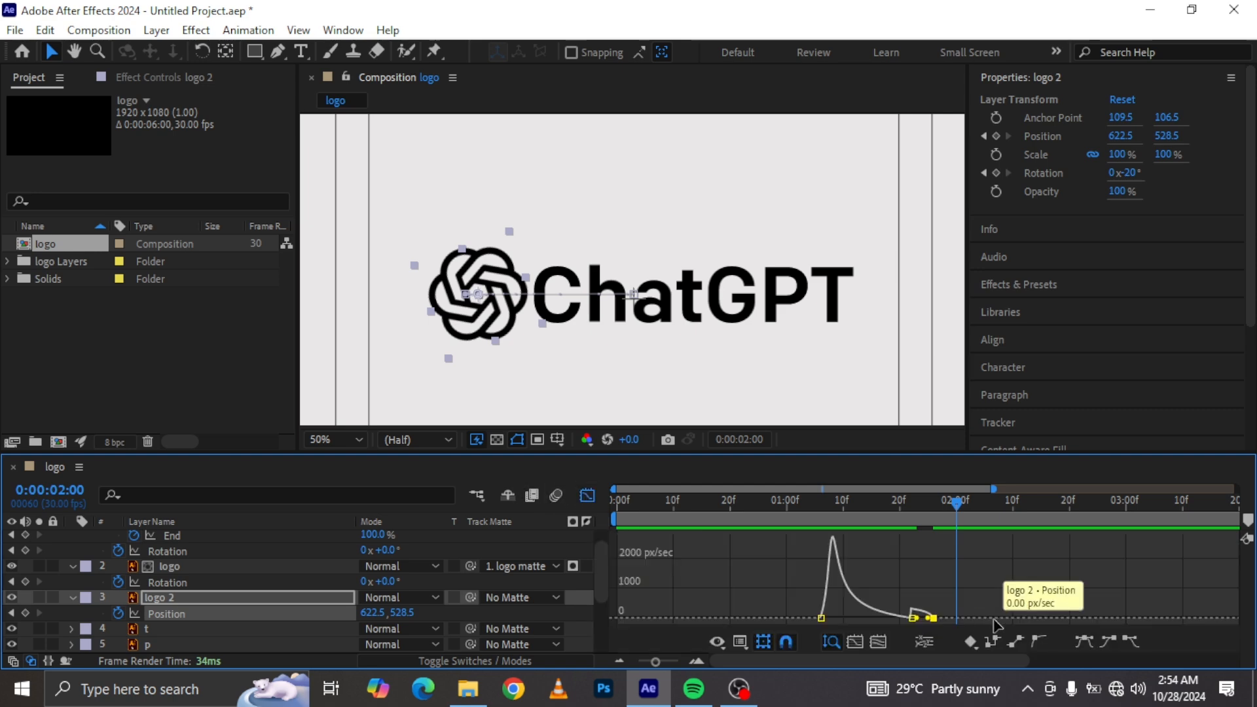
left_click(948, 598)
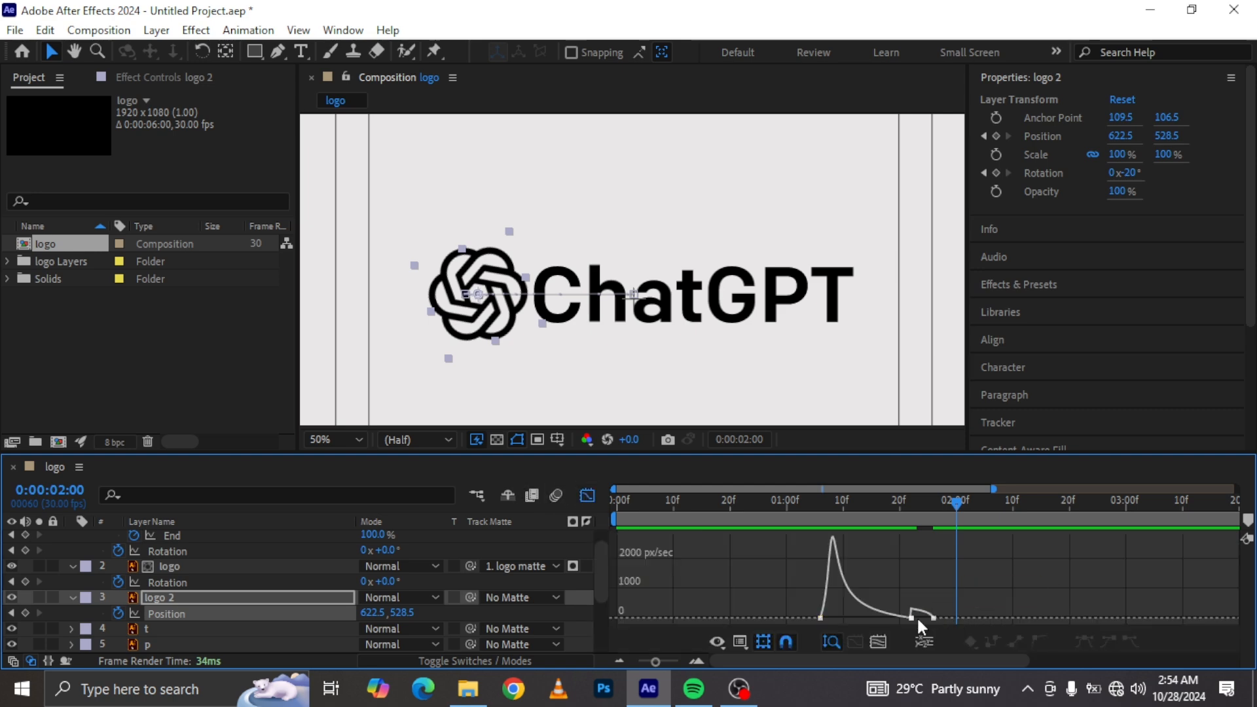
left_click_drag(912, 617, 899, 596)
left_click(900, 599)
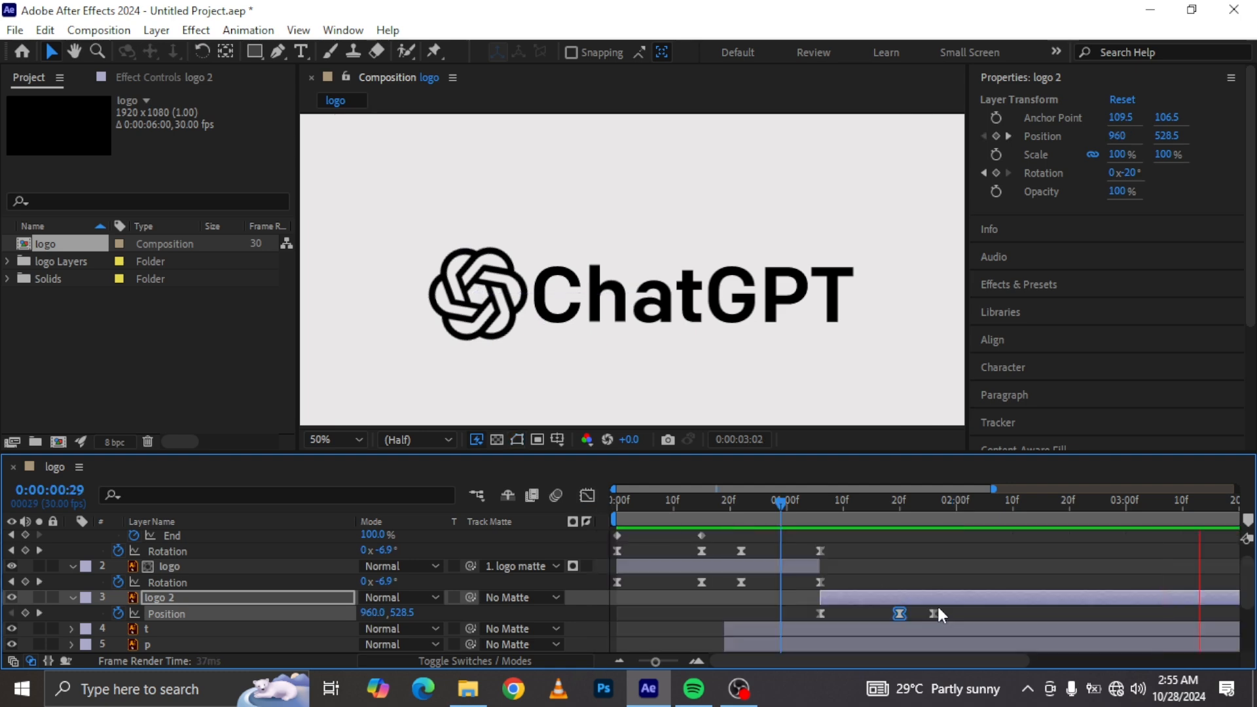
Step: Move logo 2's last Position keyframe to about 0:00:02:03
key("space")
left_click_drag(933, 615, 974, 614)
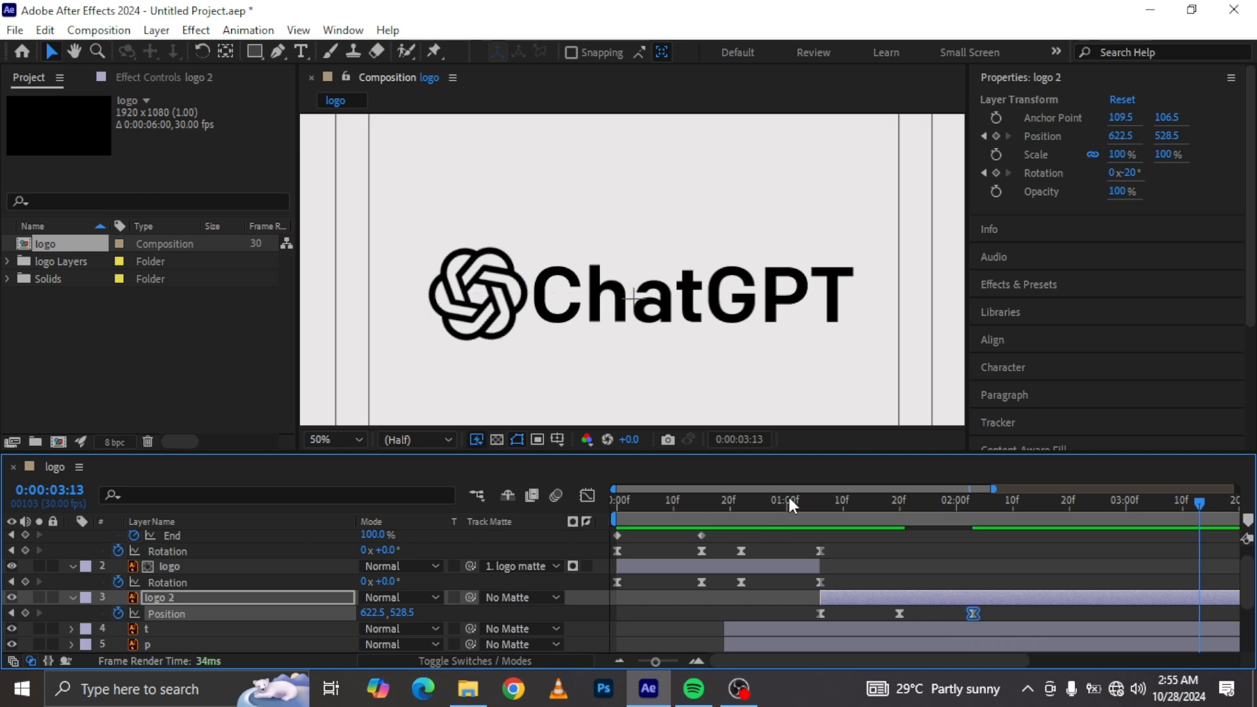
left_click(790, 502)
key("space")
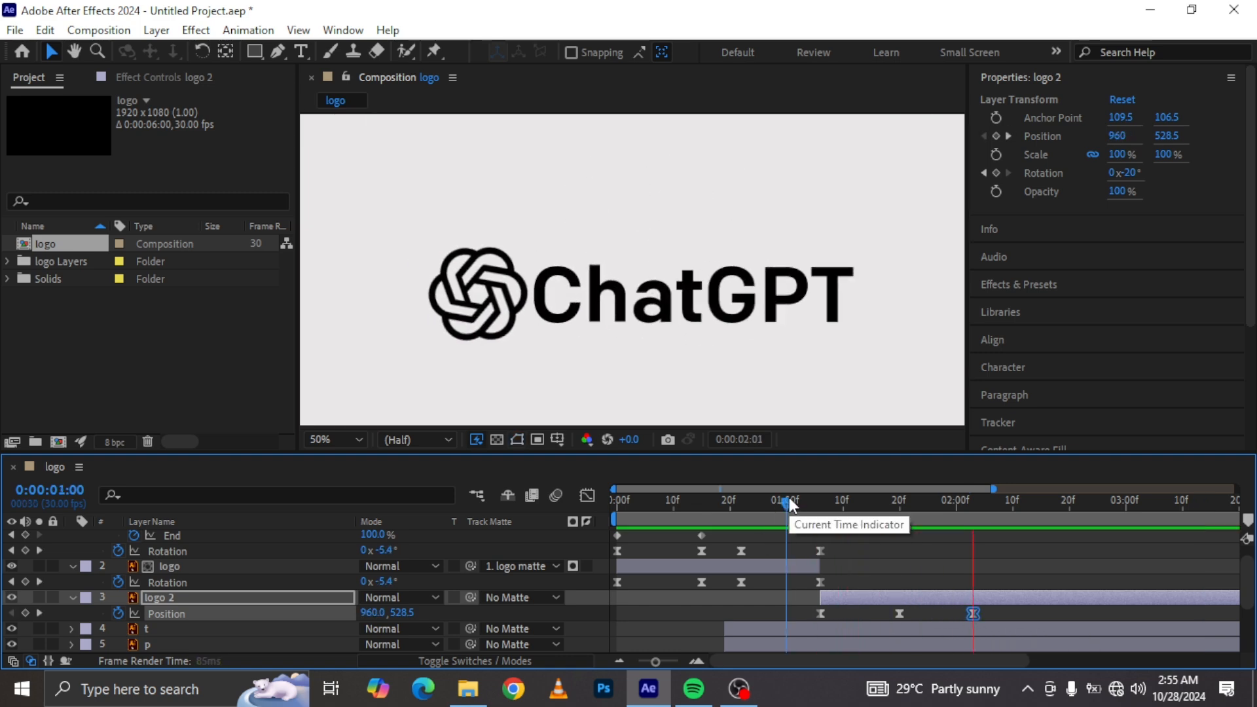
left_click_drag(790, 502, 973, 537)
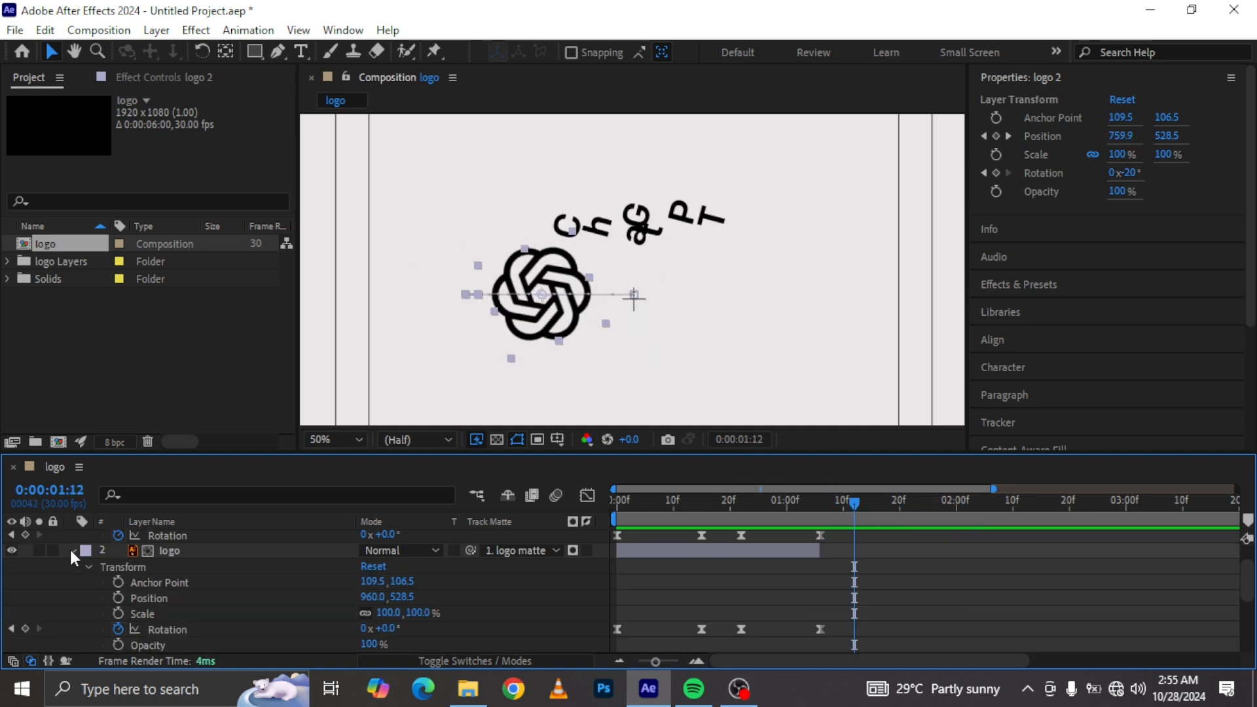
Step: Enable motion blur for the composition and for the logo, logo 2 and letter layers
left_click(71, 550)
scroll(85, 589, "down", 1)
scroll(100, 622, "up", 2)
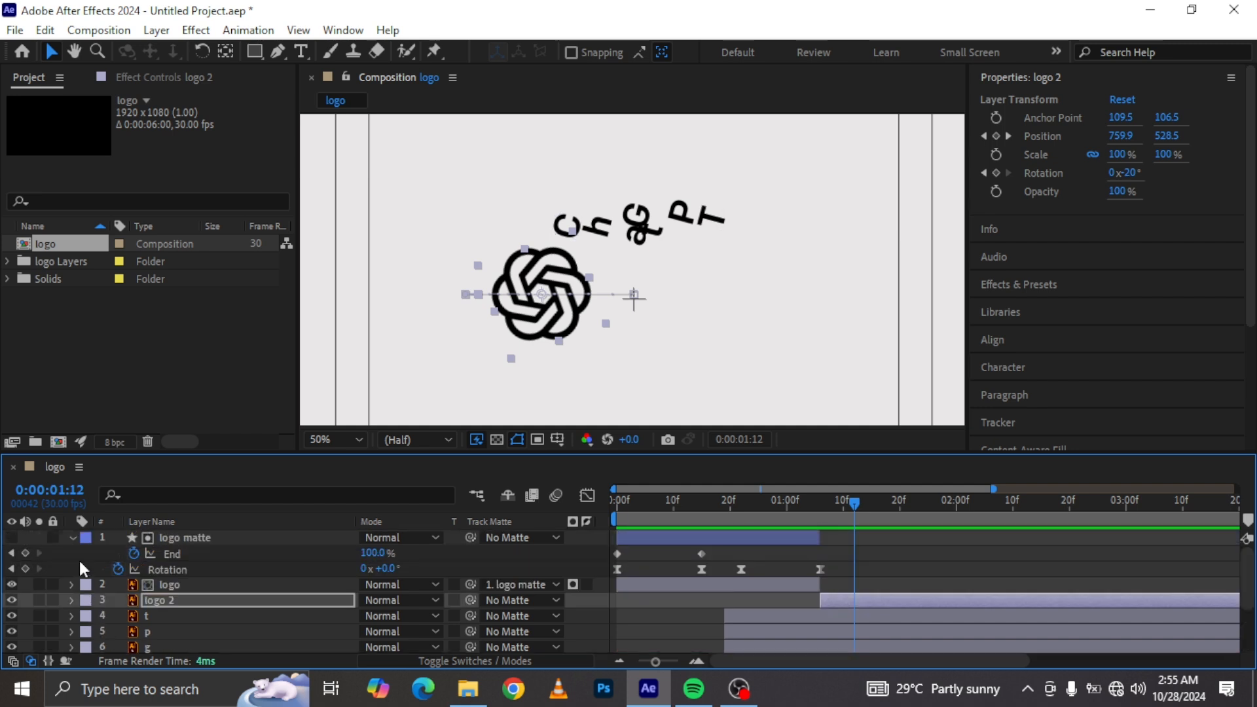
left_click(73, 536)
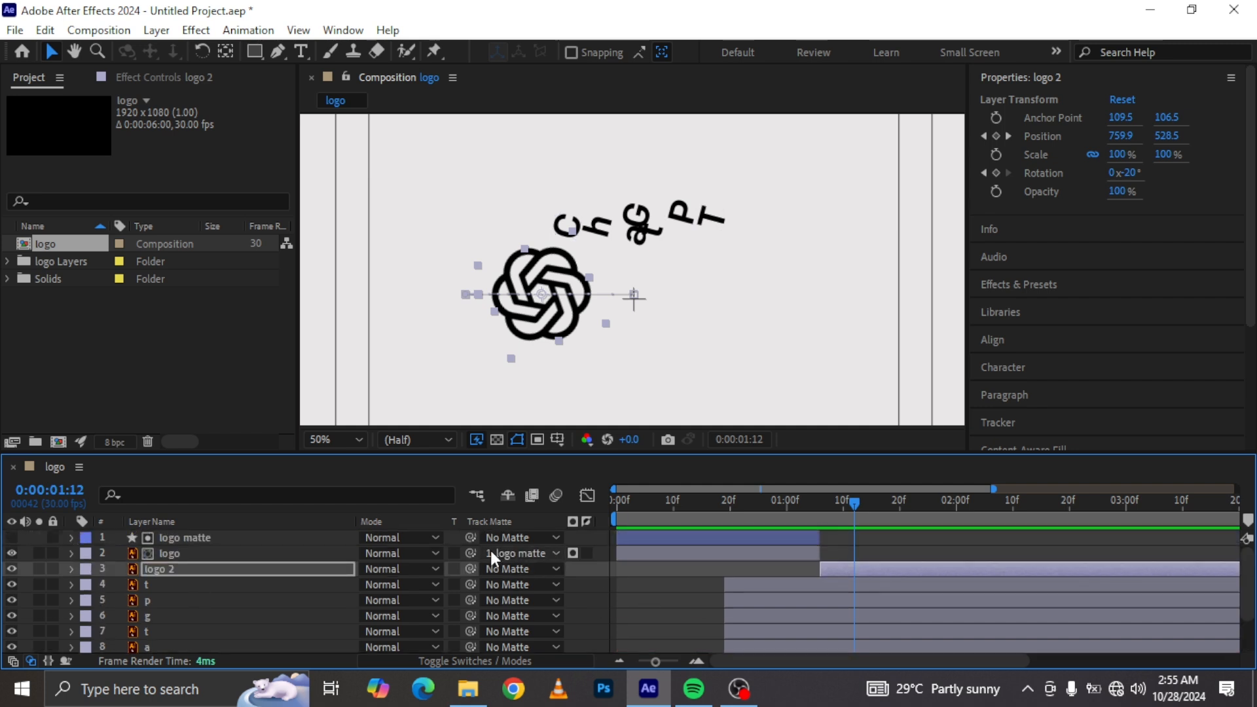
left_click(557, 497)
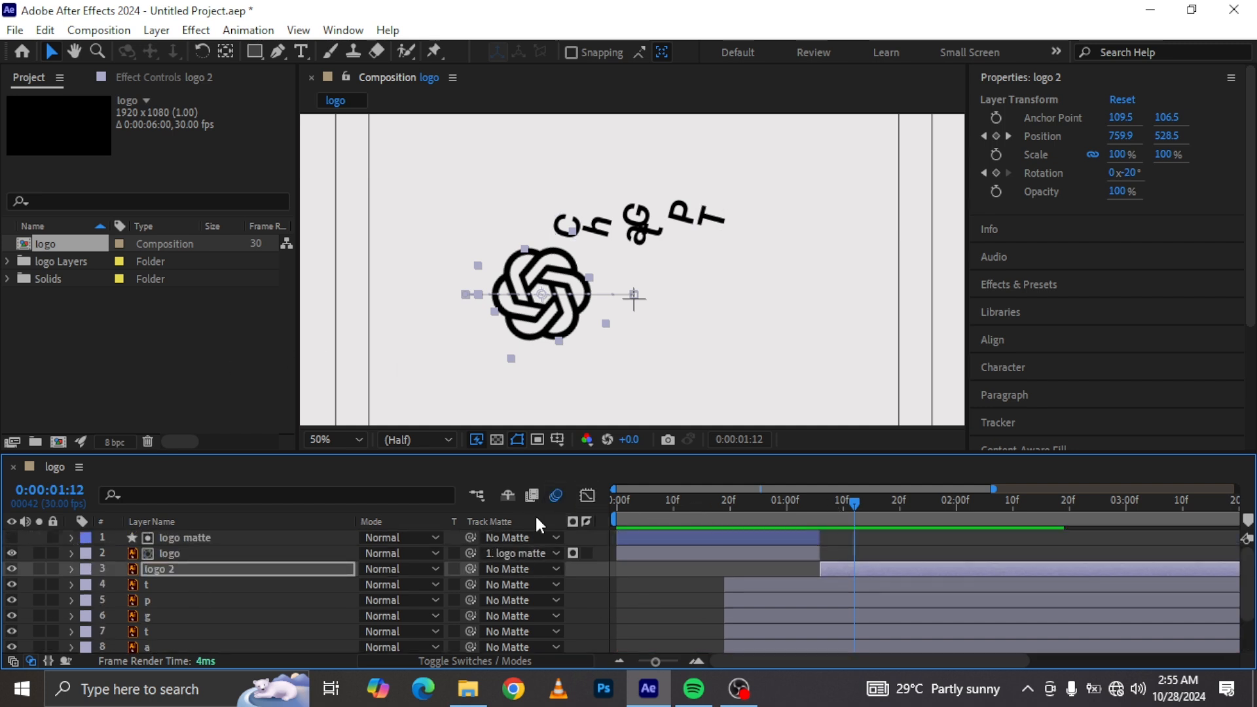
left_click(498, 658)
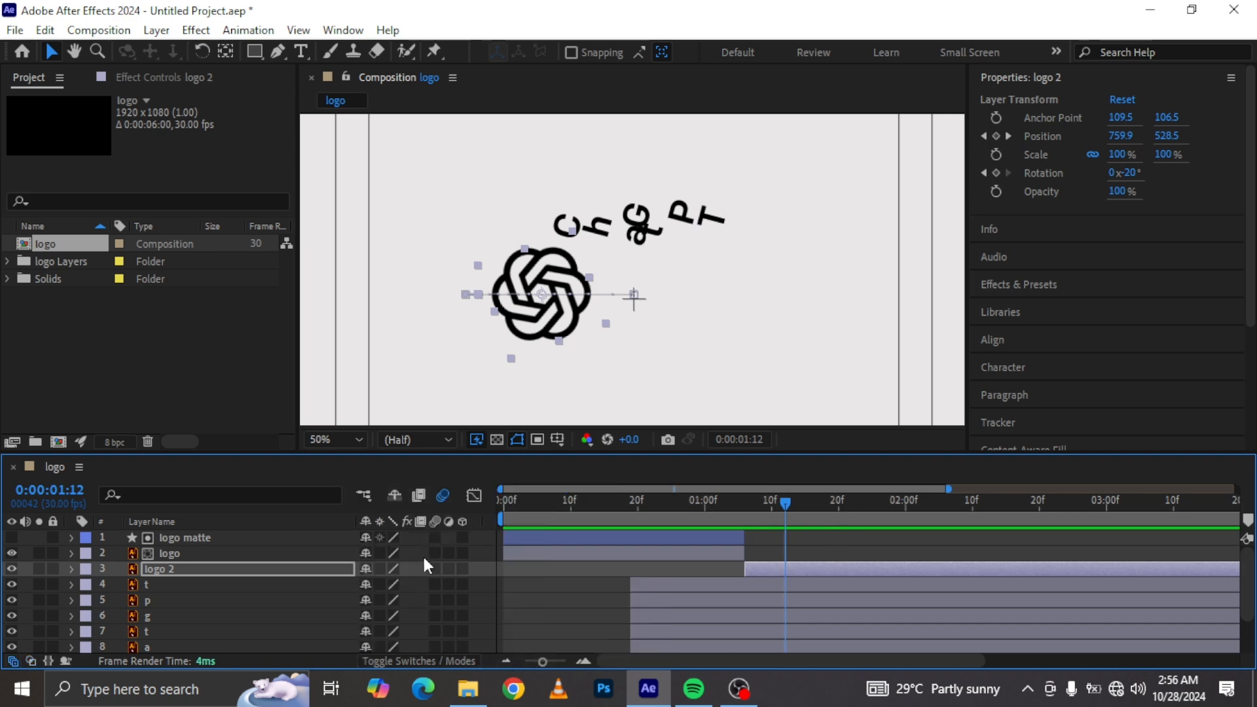
left_click_drag(435, 553, 435, 628)
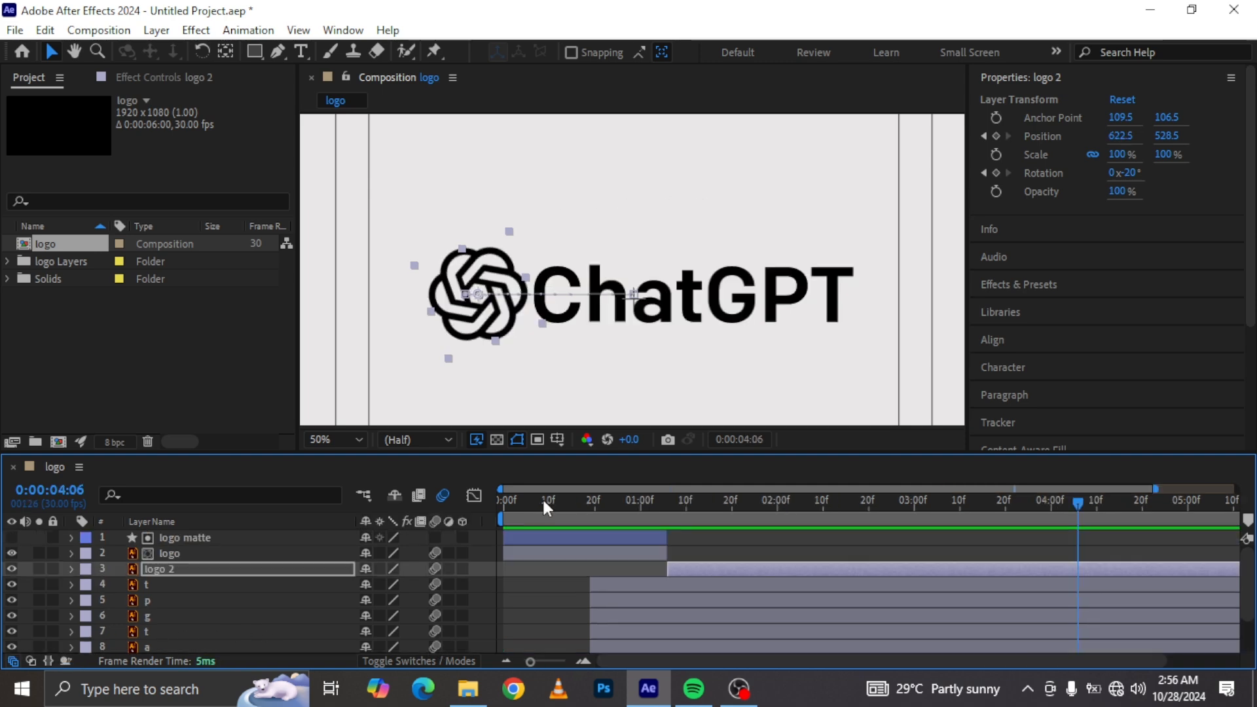
Step: Select the seven letter layers and move their final Position keyframes to about 0:00:02:03
left_click_drag(543, 502, 339, 488)
key("space")
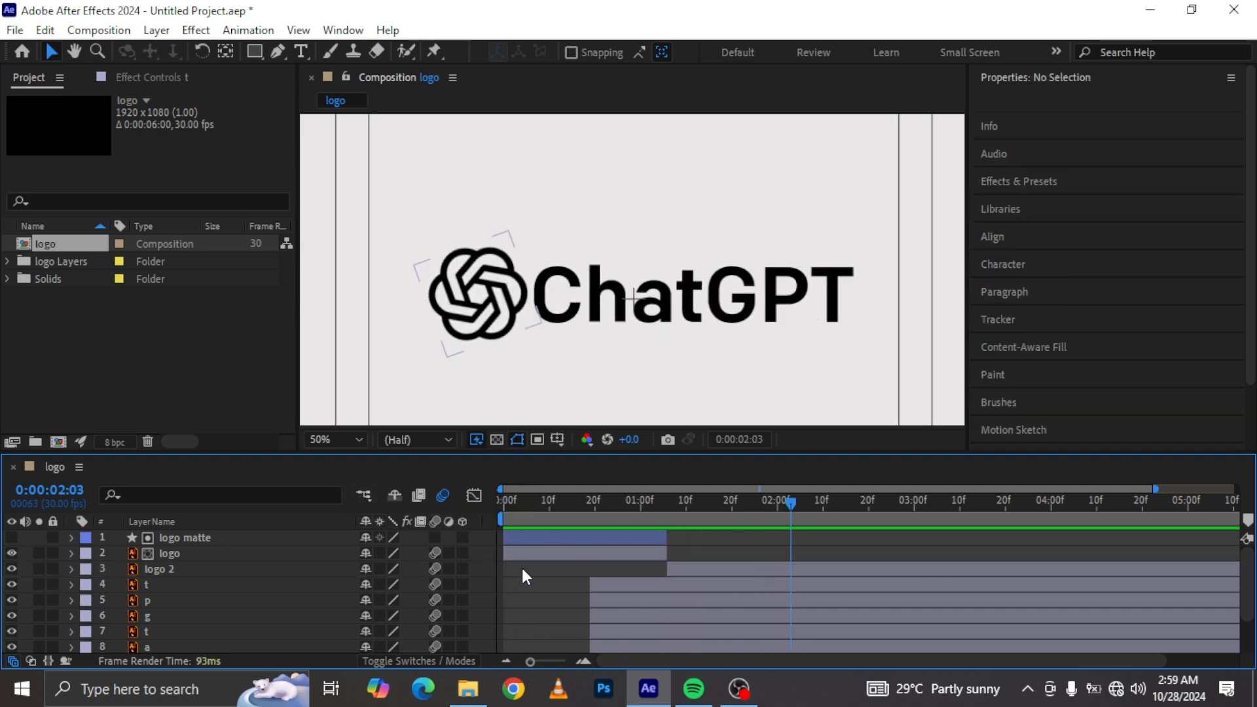
left_click(175, 582)
scroll(202, 622, "down", 2)
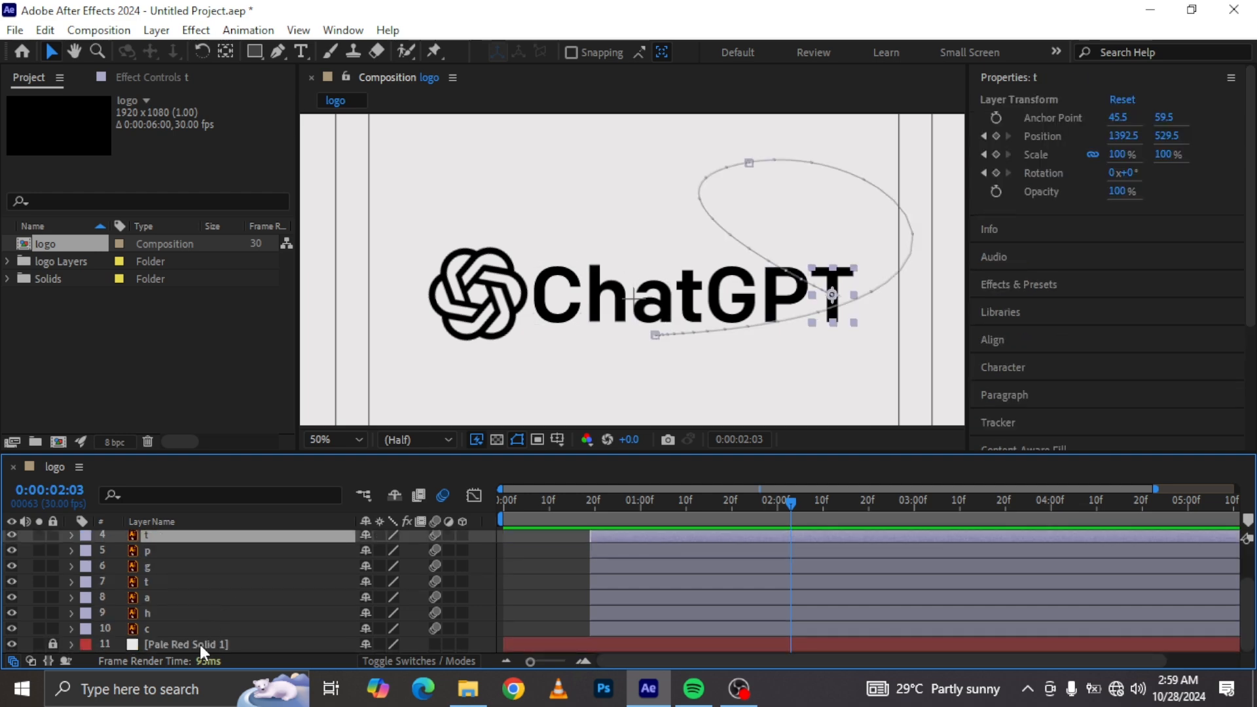
left_click(156, 622, "shift")
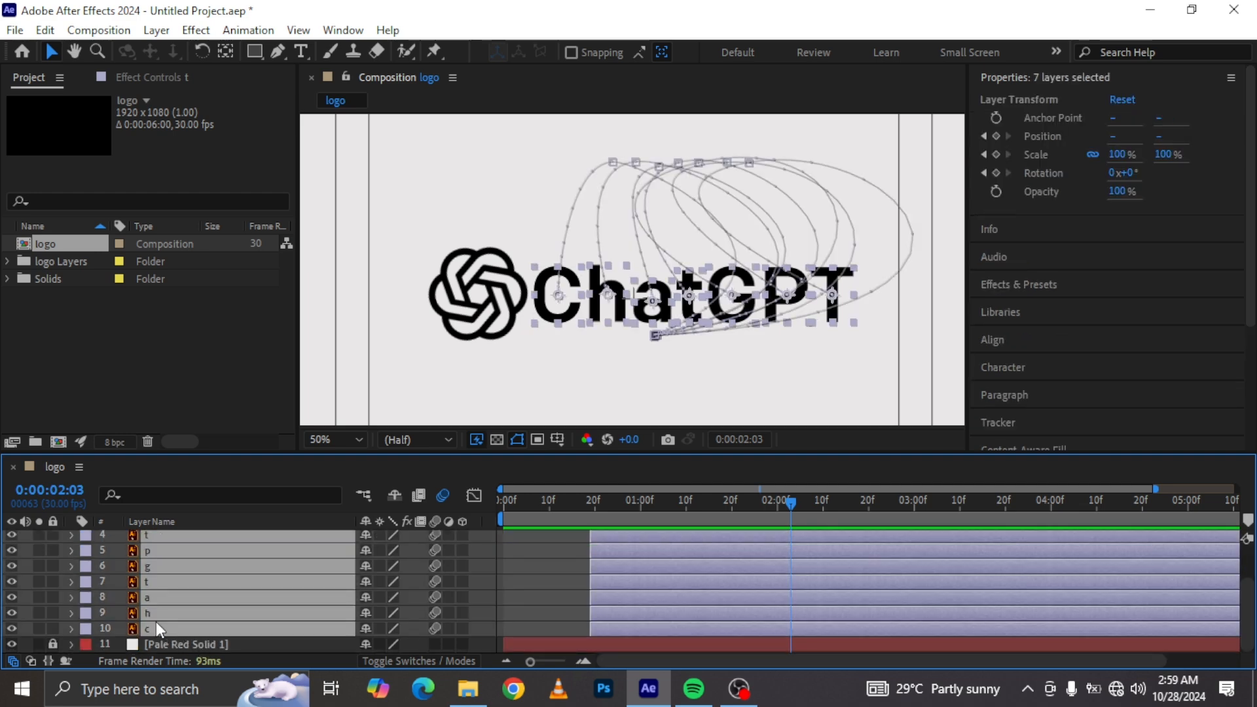
key("p")
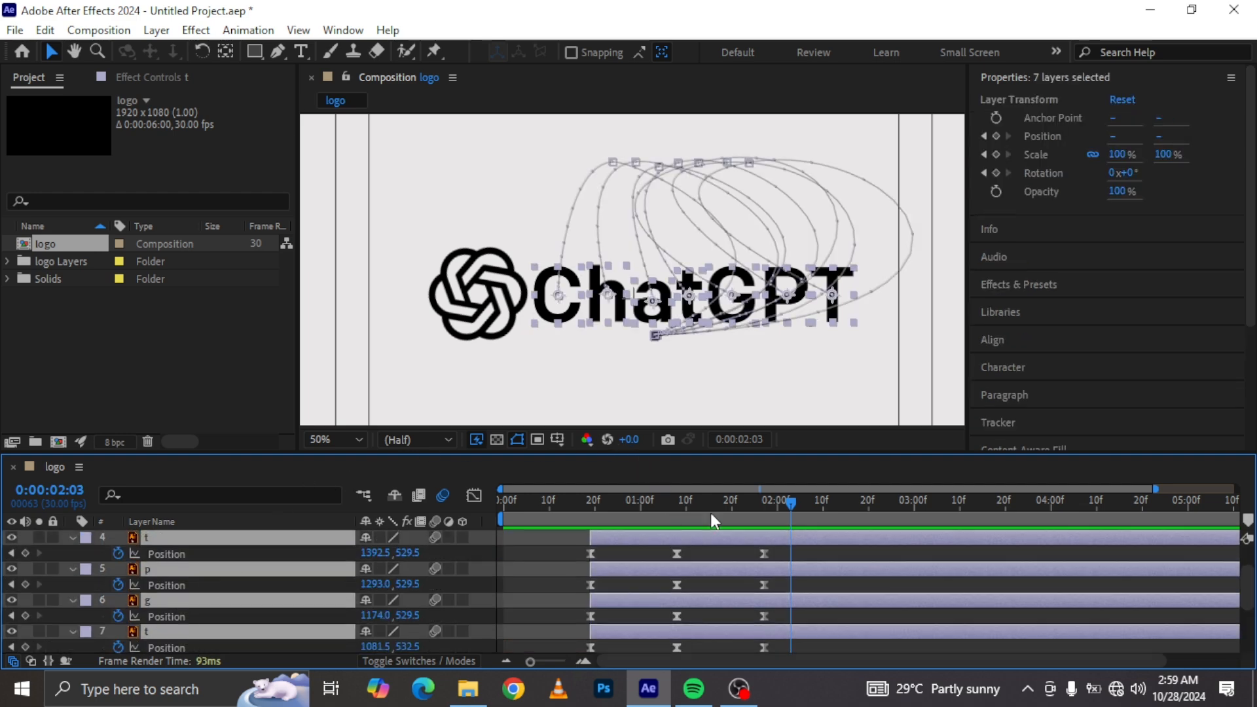
left_click_drag(788, 502, 778, 661)
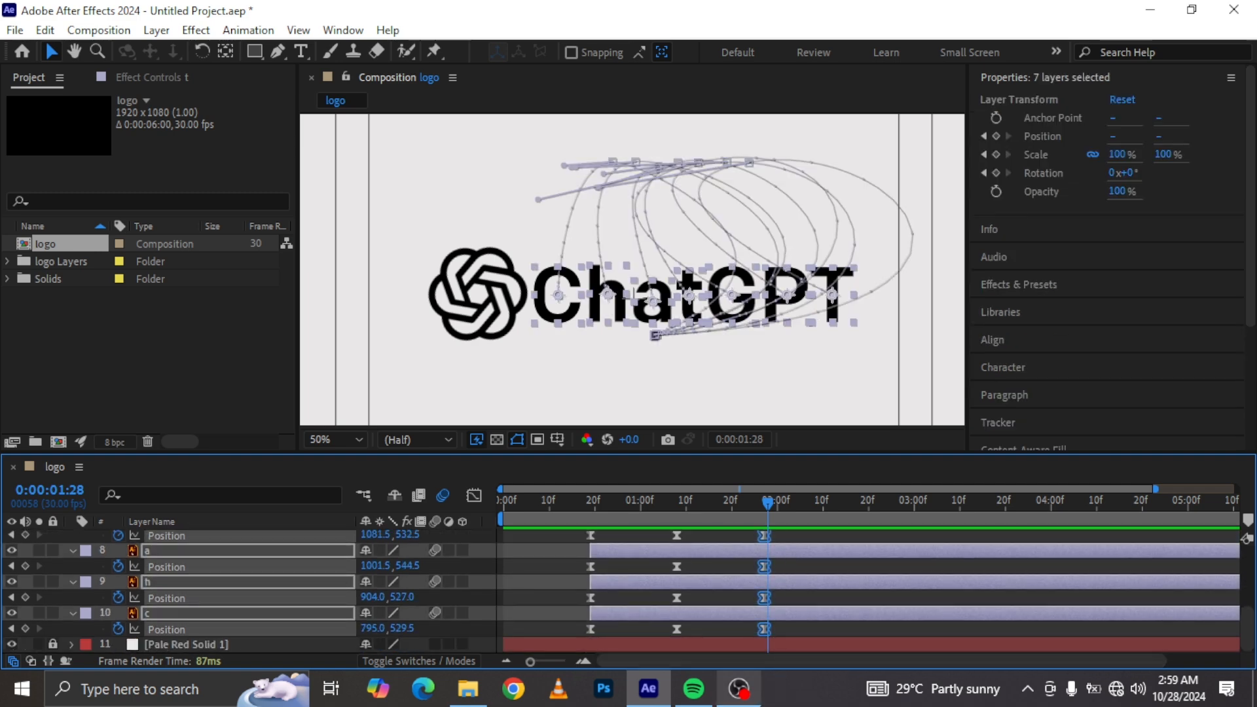
left_click_drag(765, 627, 793, 631)
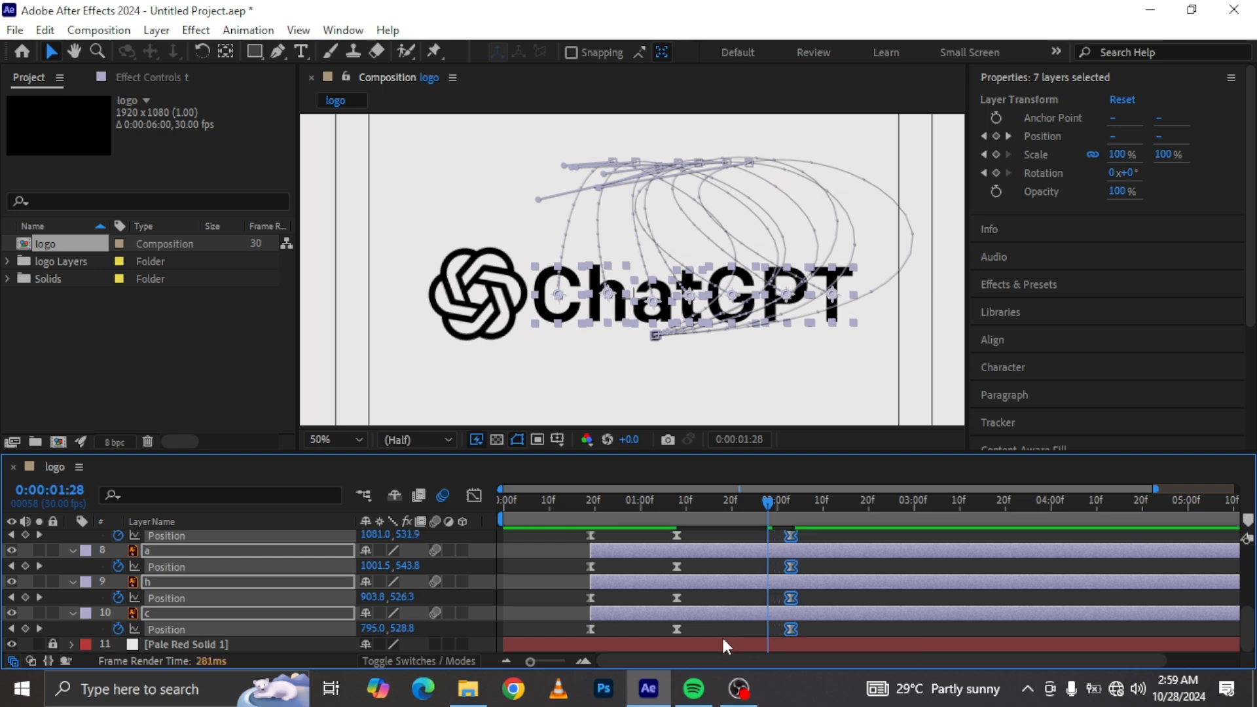
Step: Paste the seven letters' Position keyframes at 0:00:01:28 and nudge their vertical position slightly downward
key("ctrl+v")
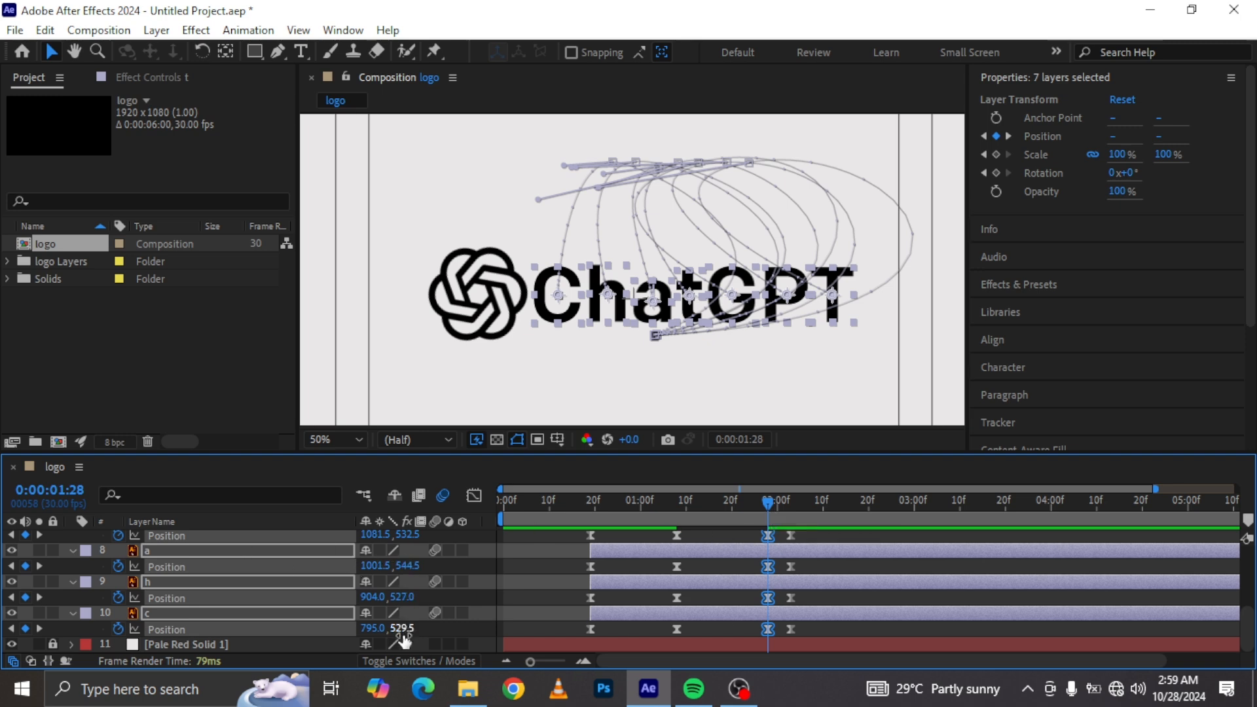
left_click_drag(399, 630, 422, 628)
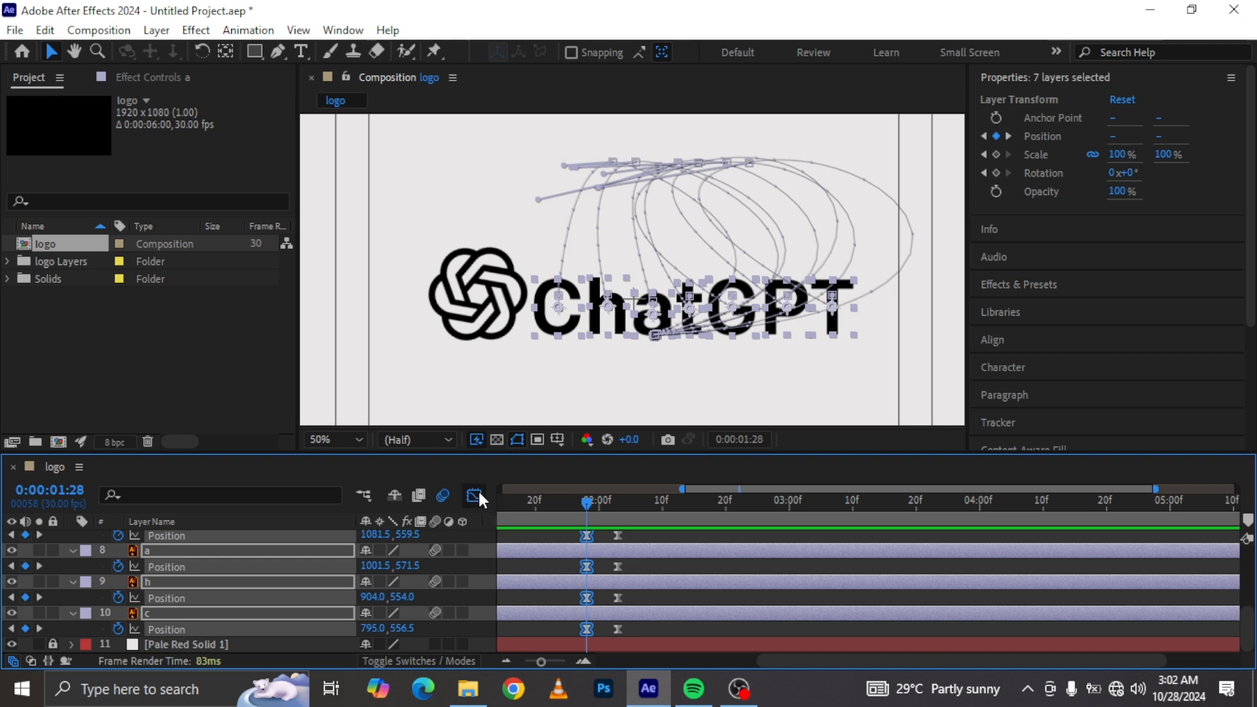
Step: Select the letters' final Position keyframes and move them later to about 0:00:02:10
left_click(476, 494)
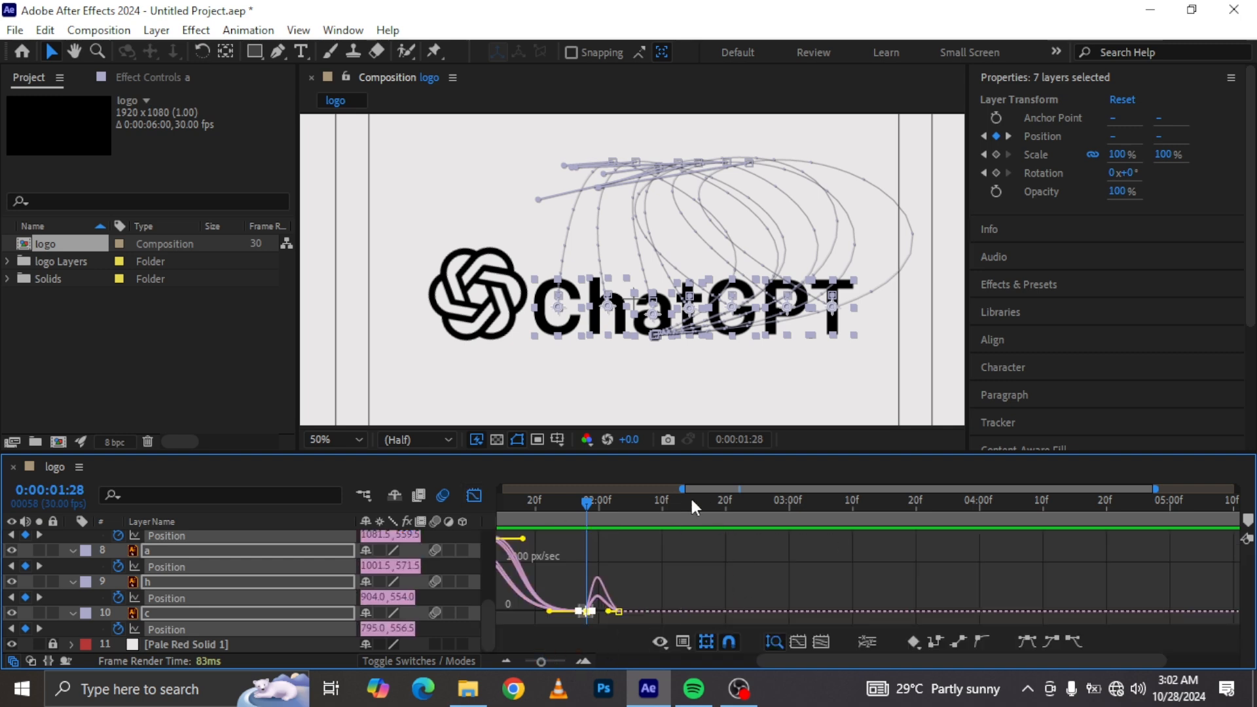
left_click_drag(1157, 488, 864, 489)
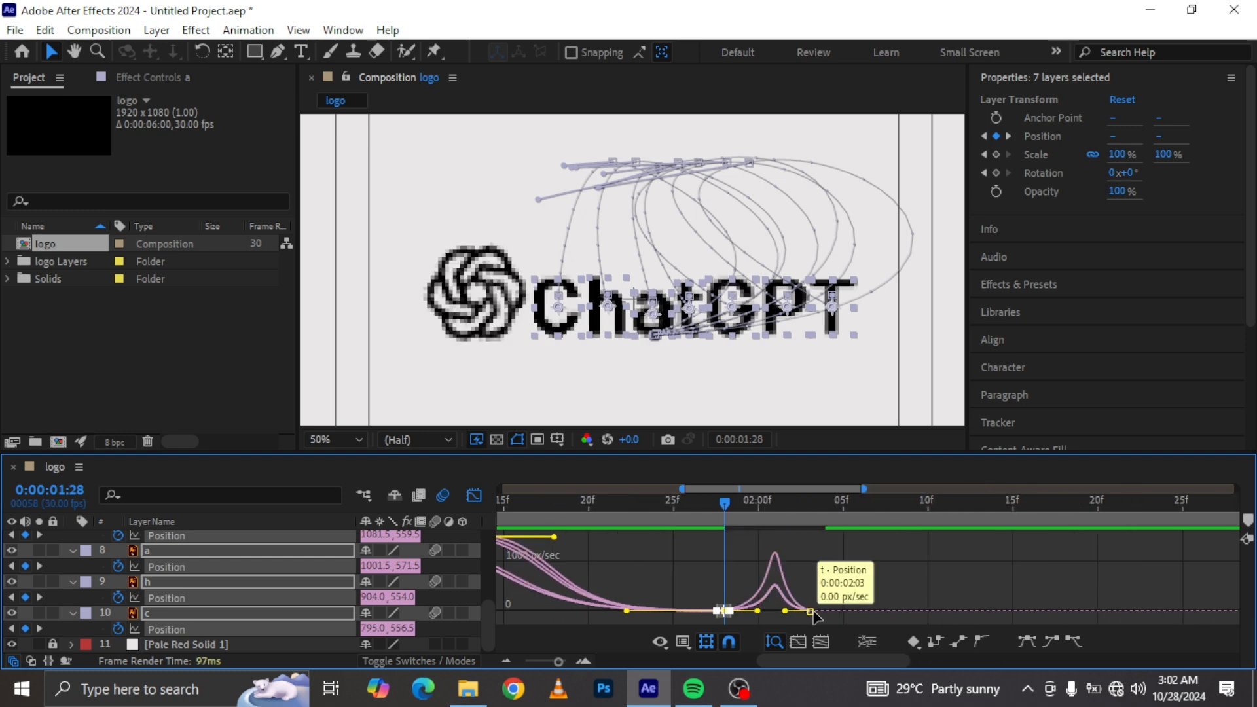
left_click(810, 611)
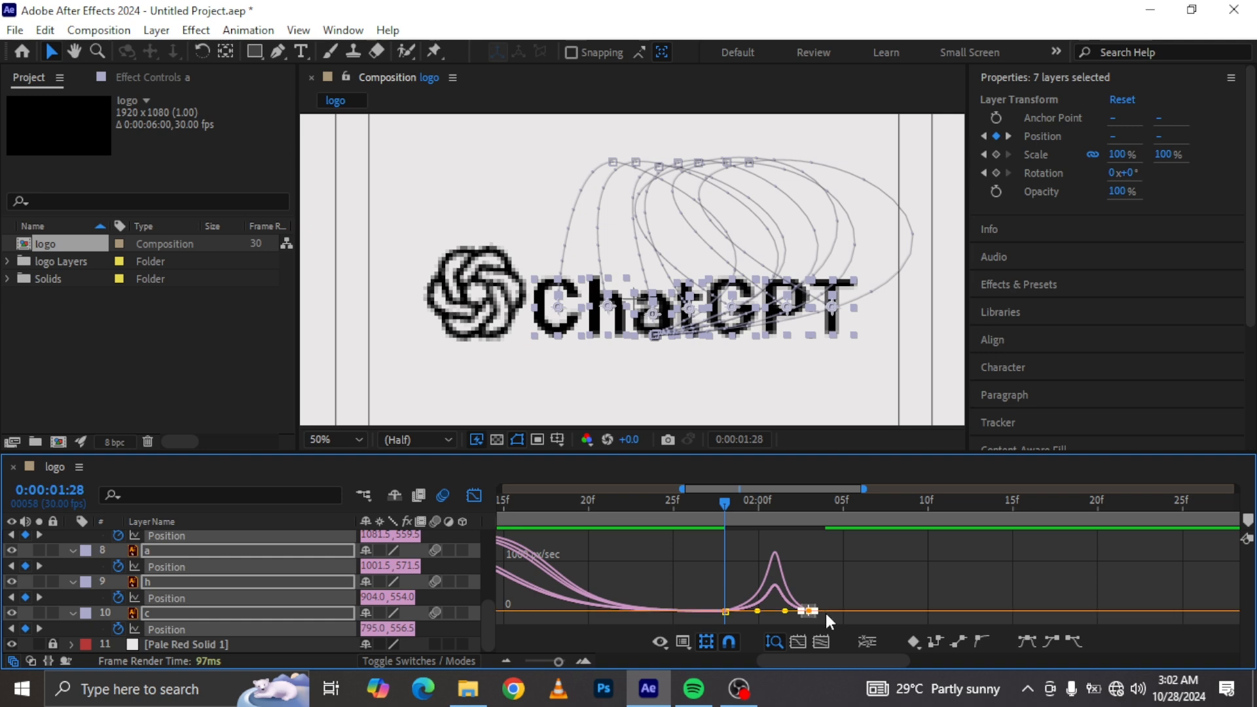
key("shift+F3")
left_click_drag(902, 628, 874, 508)
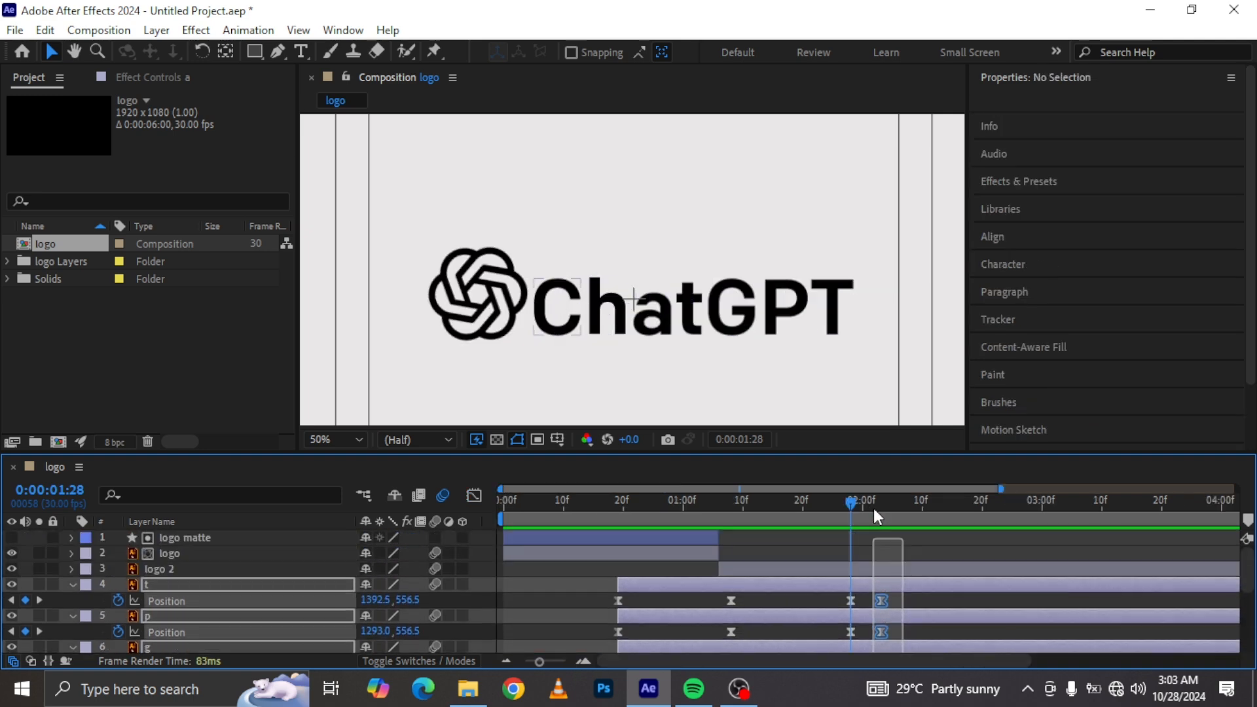
left_click_drag(881, 600, 935, 611)
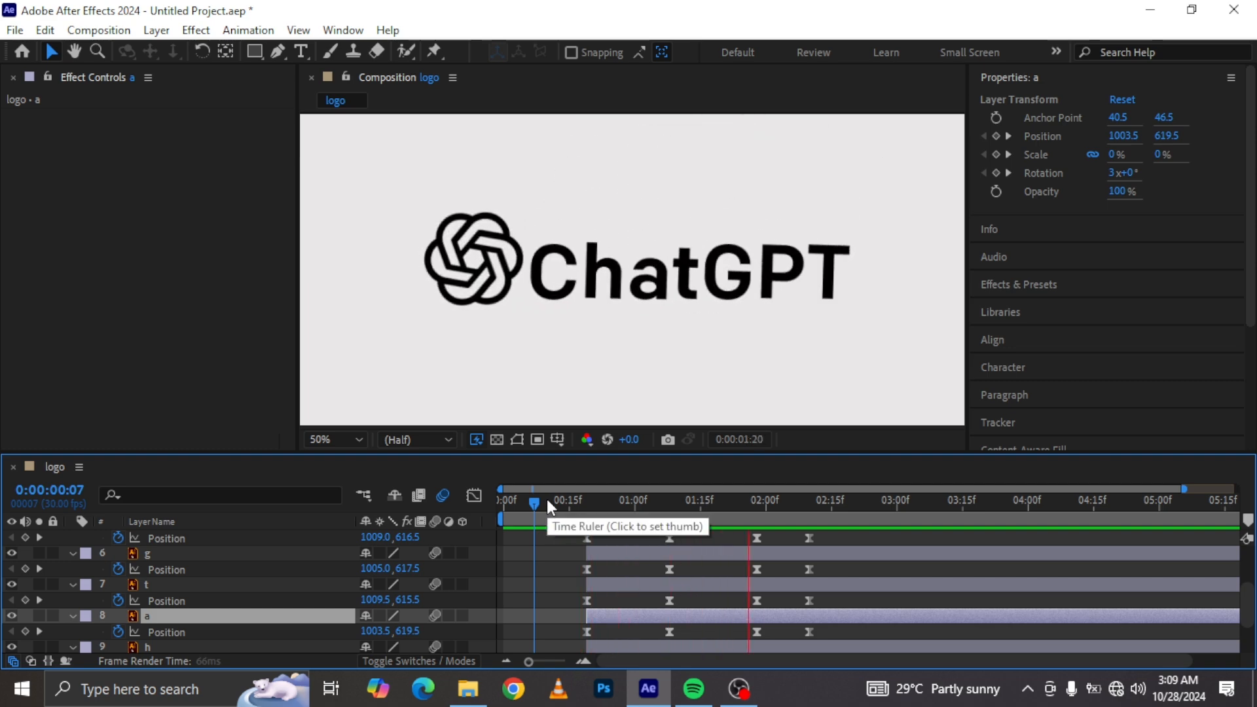
Step: With the Pen tool, convert letter a's motion-path point at 0:00:01:28 into a corner point
left_click_drag(772, 508, 757, 503)
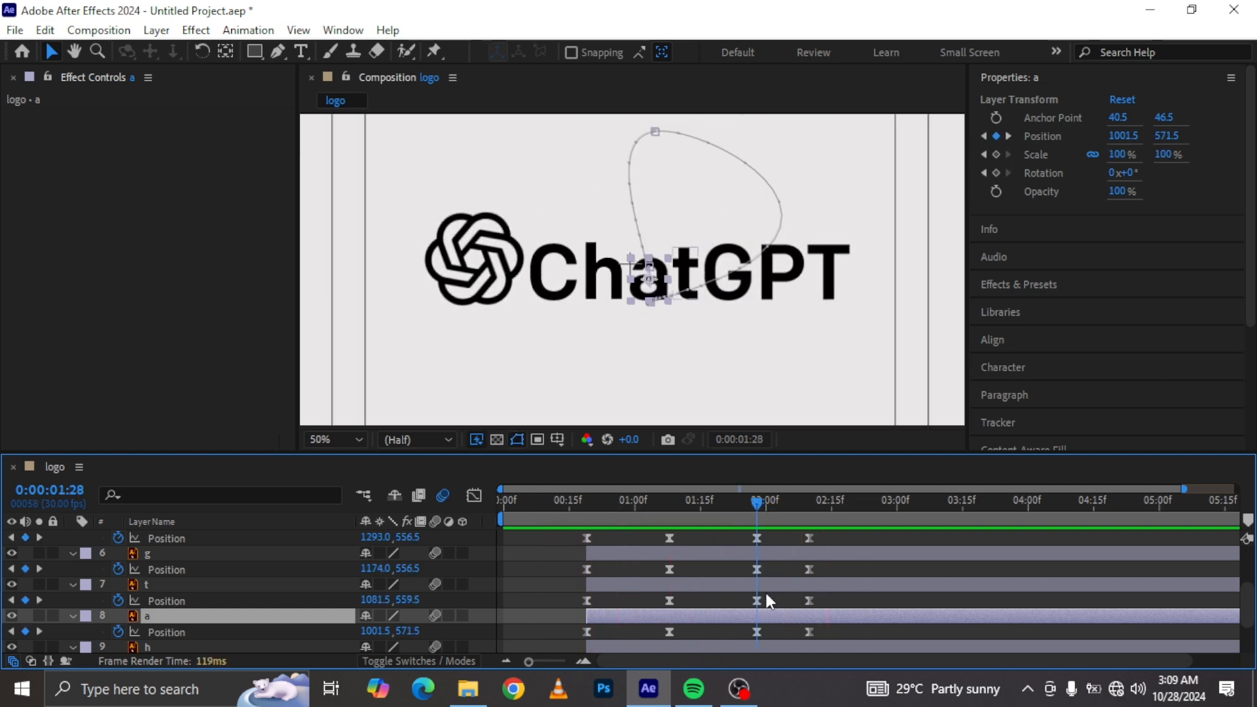
left_click(757, 631)
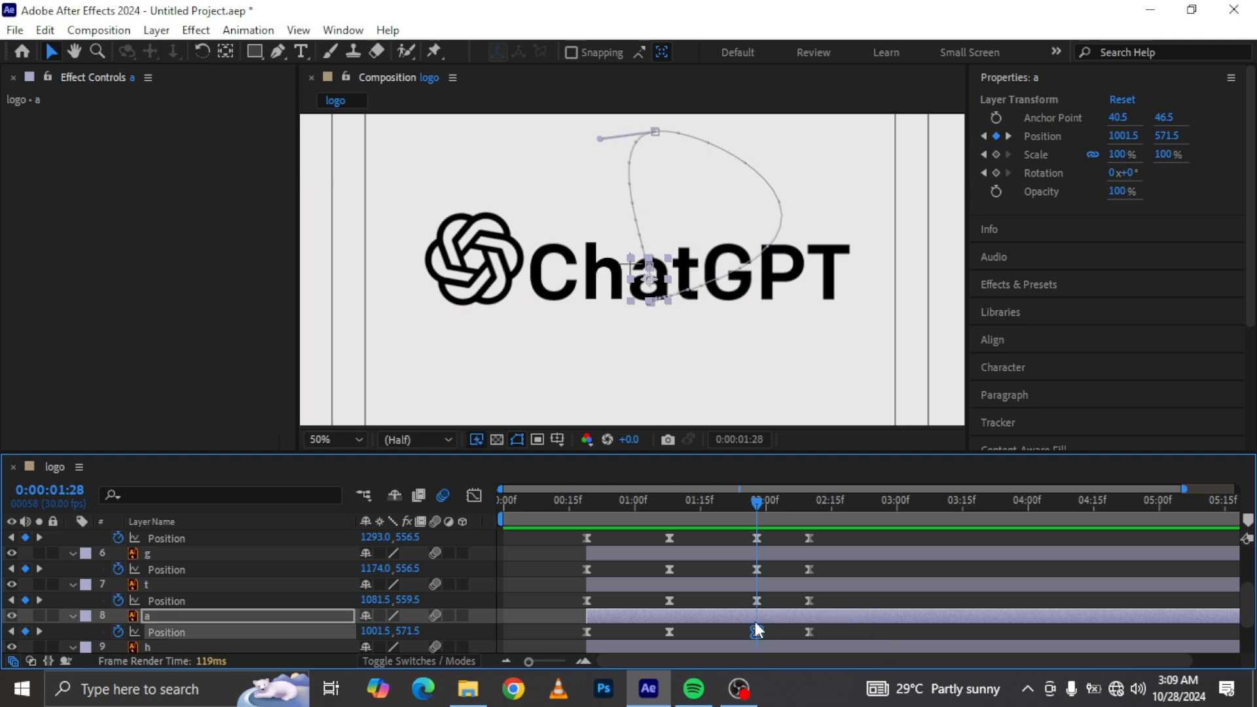
scroll(698, 419, "up", 6)
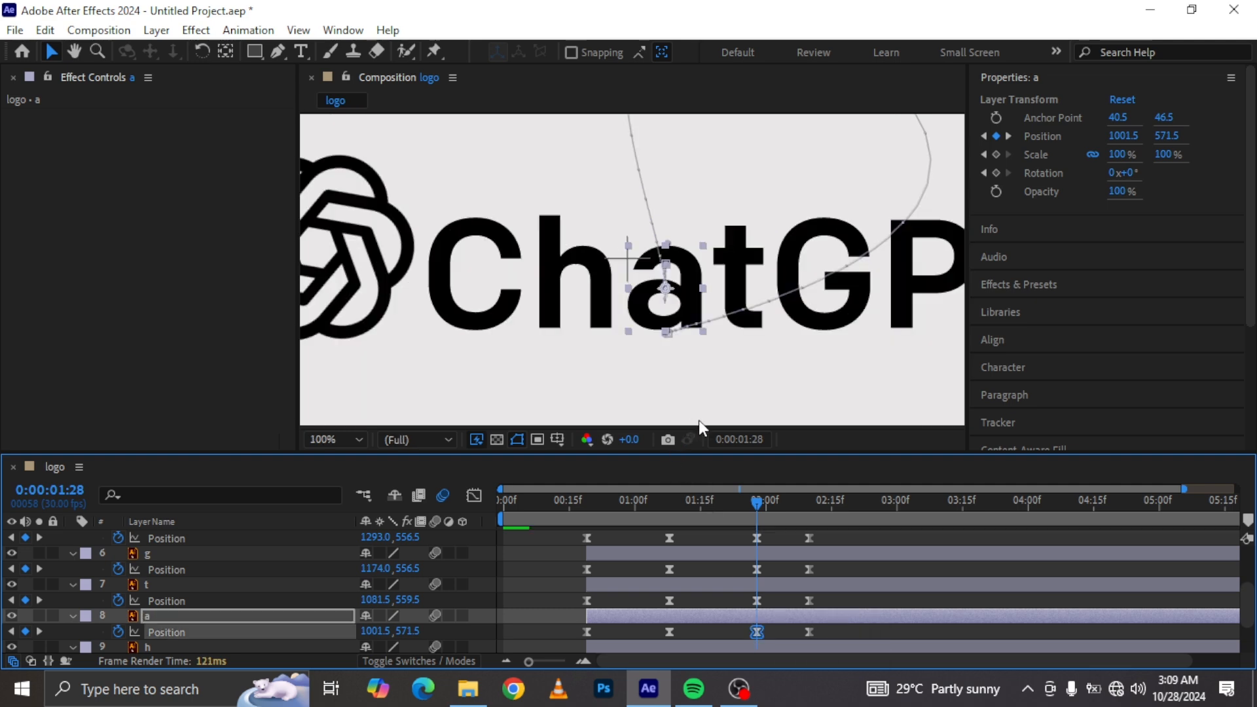
left_click(277, 52)
left_click(763, 342)
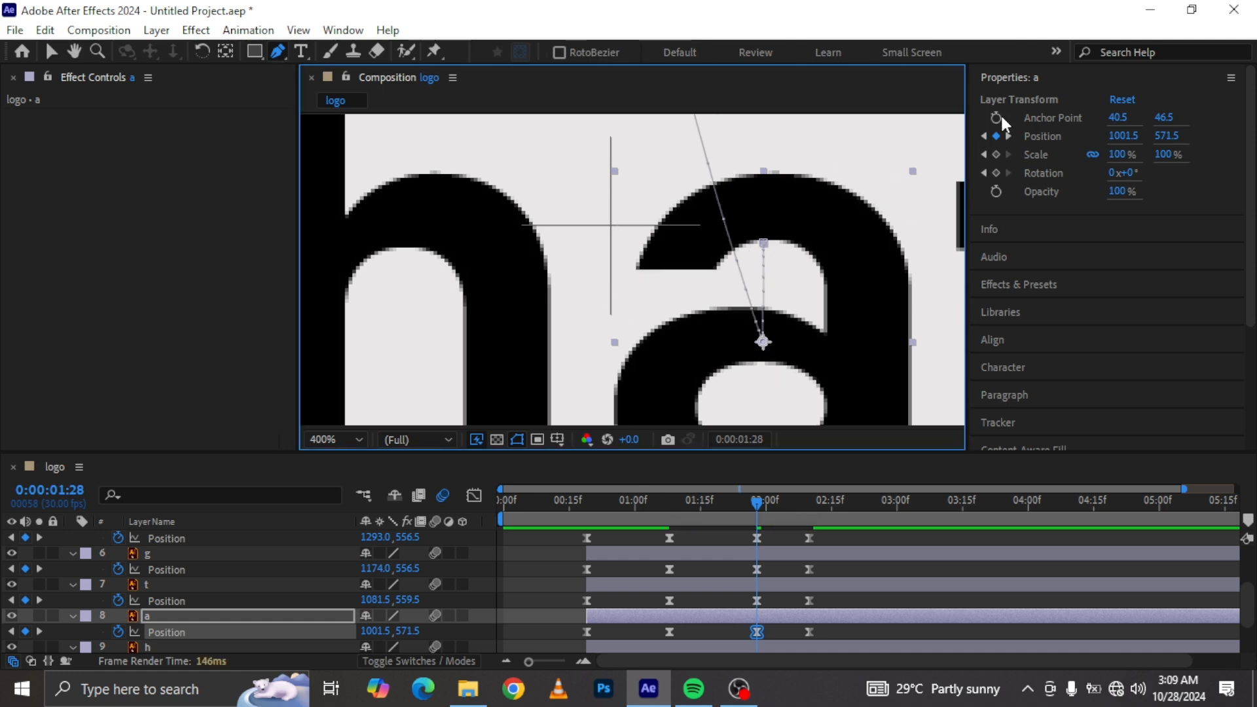
key("comma")
key("comma")
key("comma")
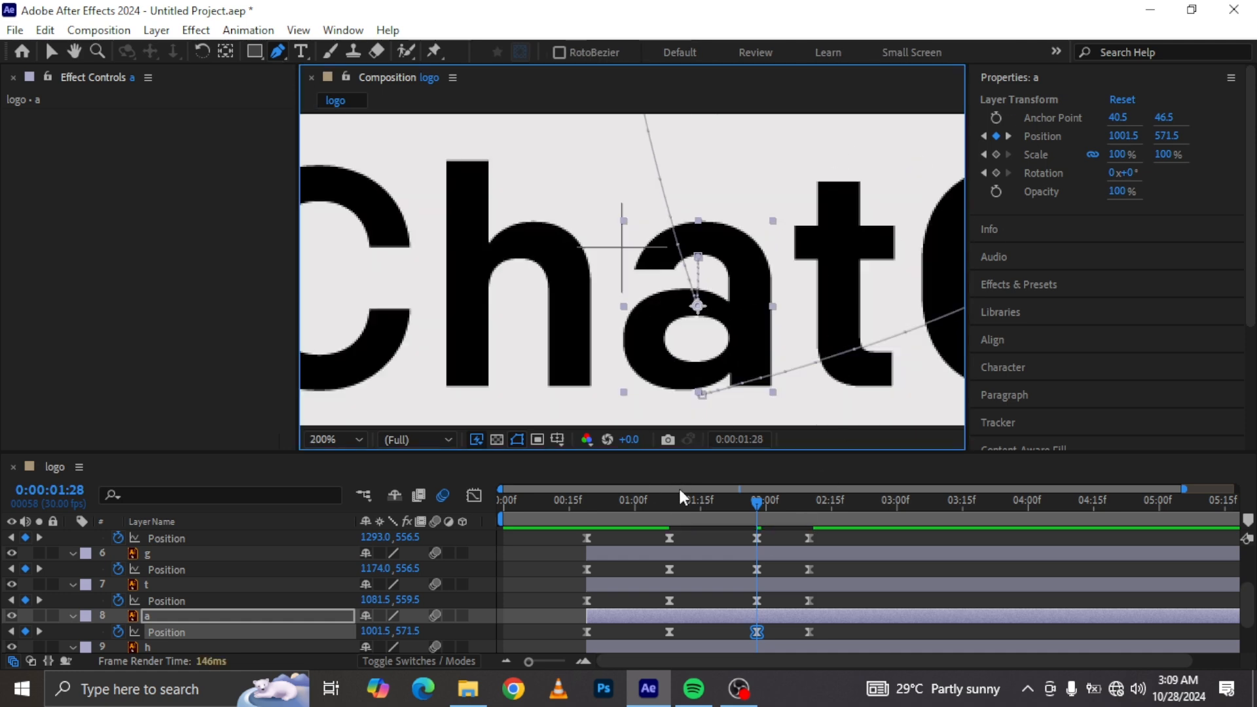